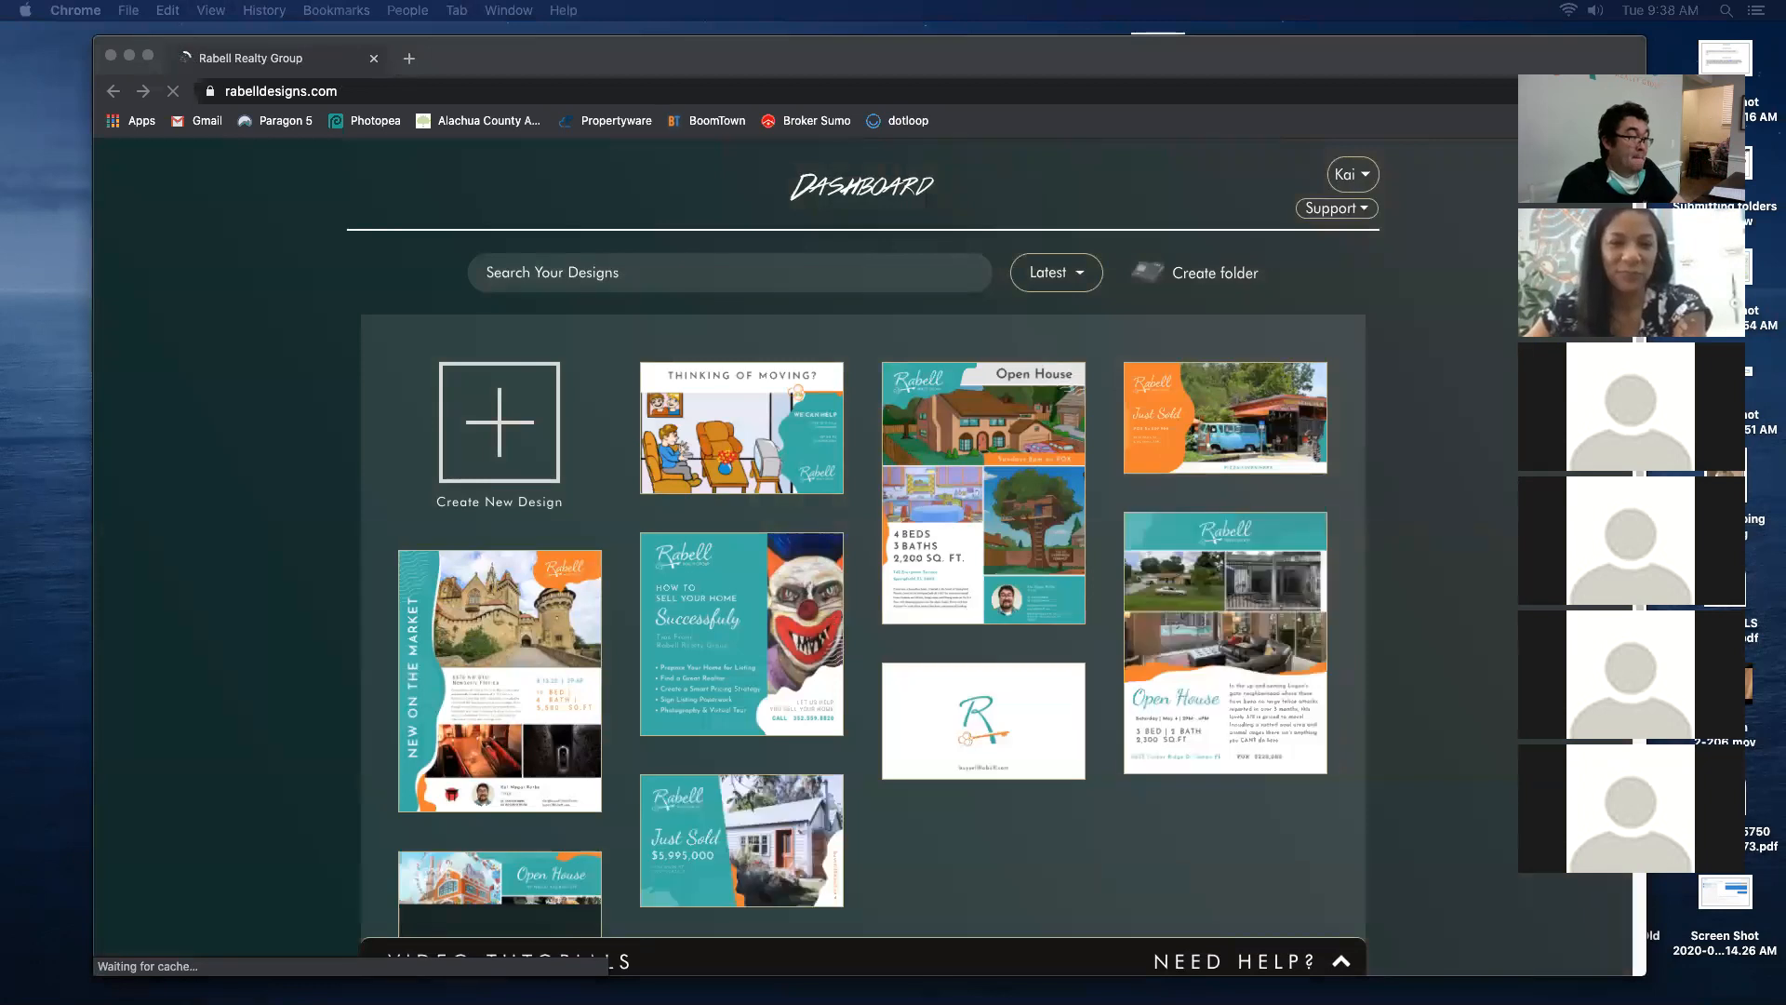
Step: Open the site's admin area and view its list of design types
{"action": "left_click", "coordinate": [1101, 172]}
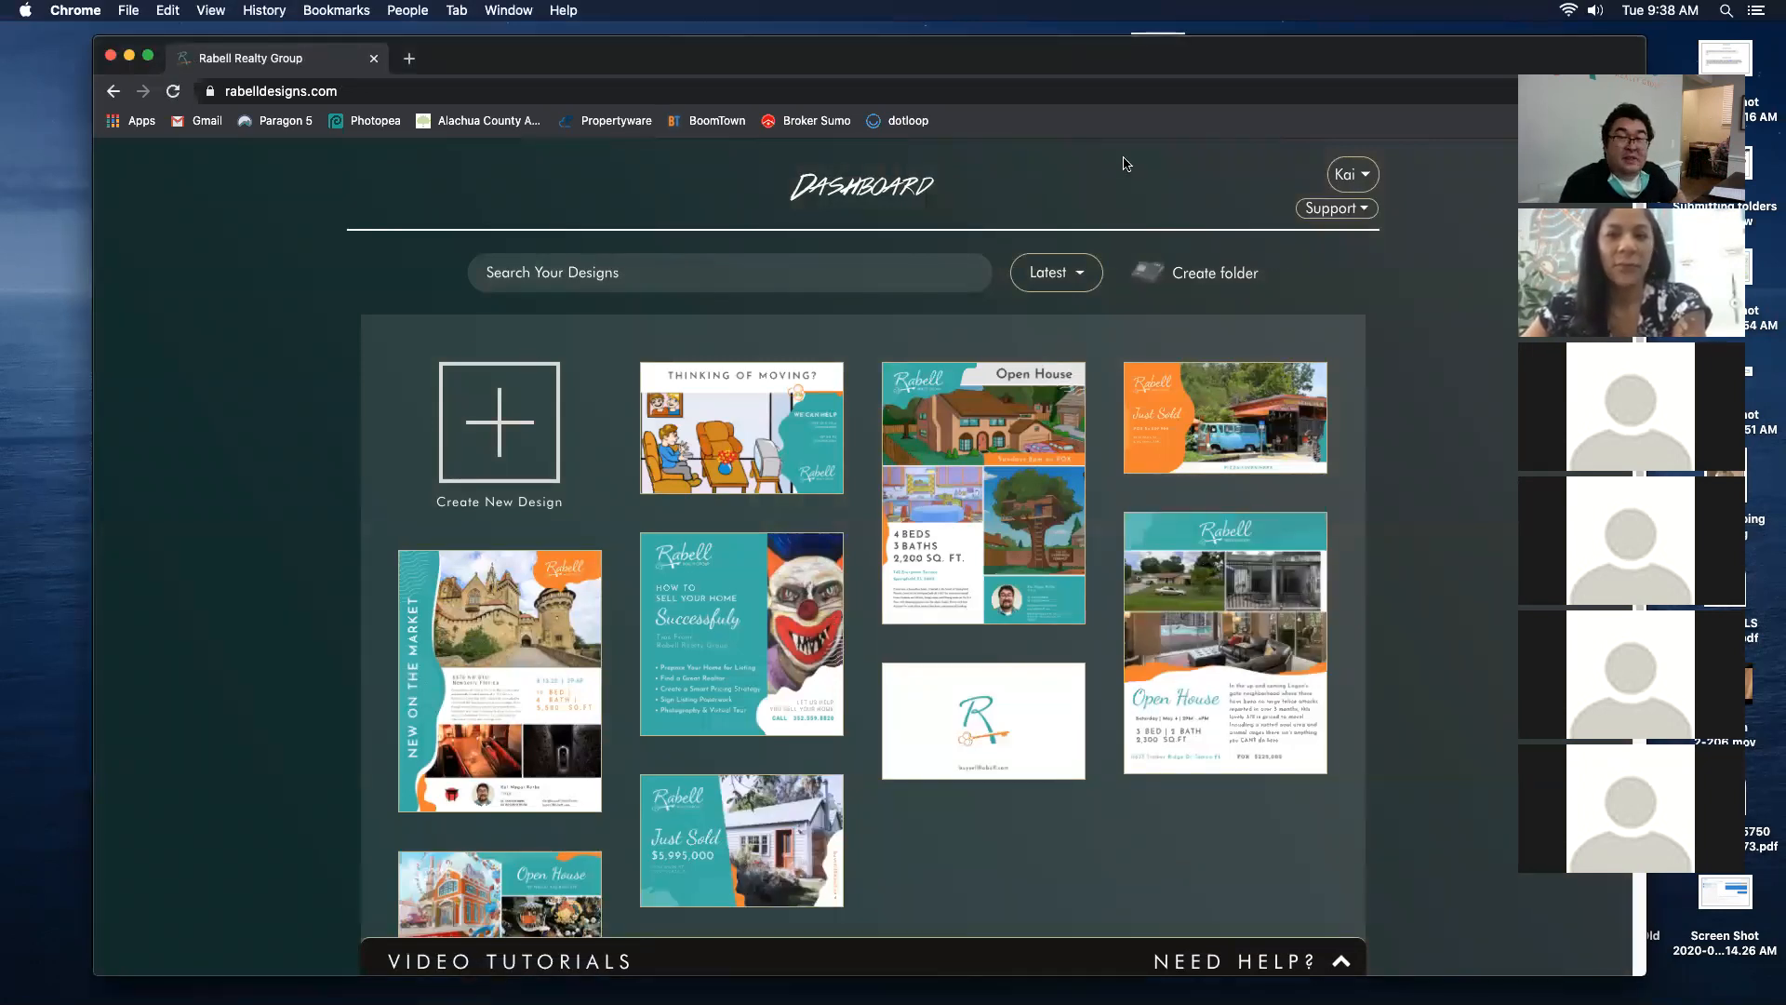
{"action": "left_click", "coordinate": [1367, 178]}
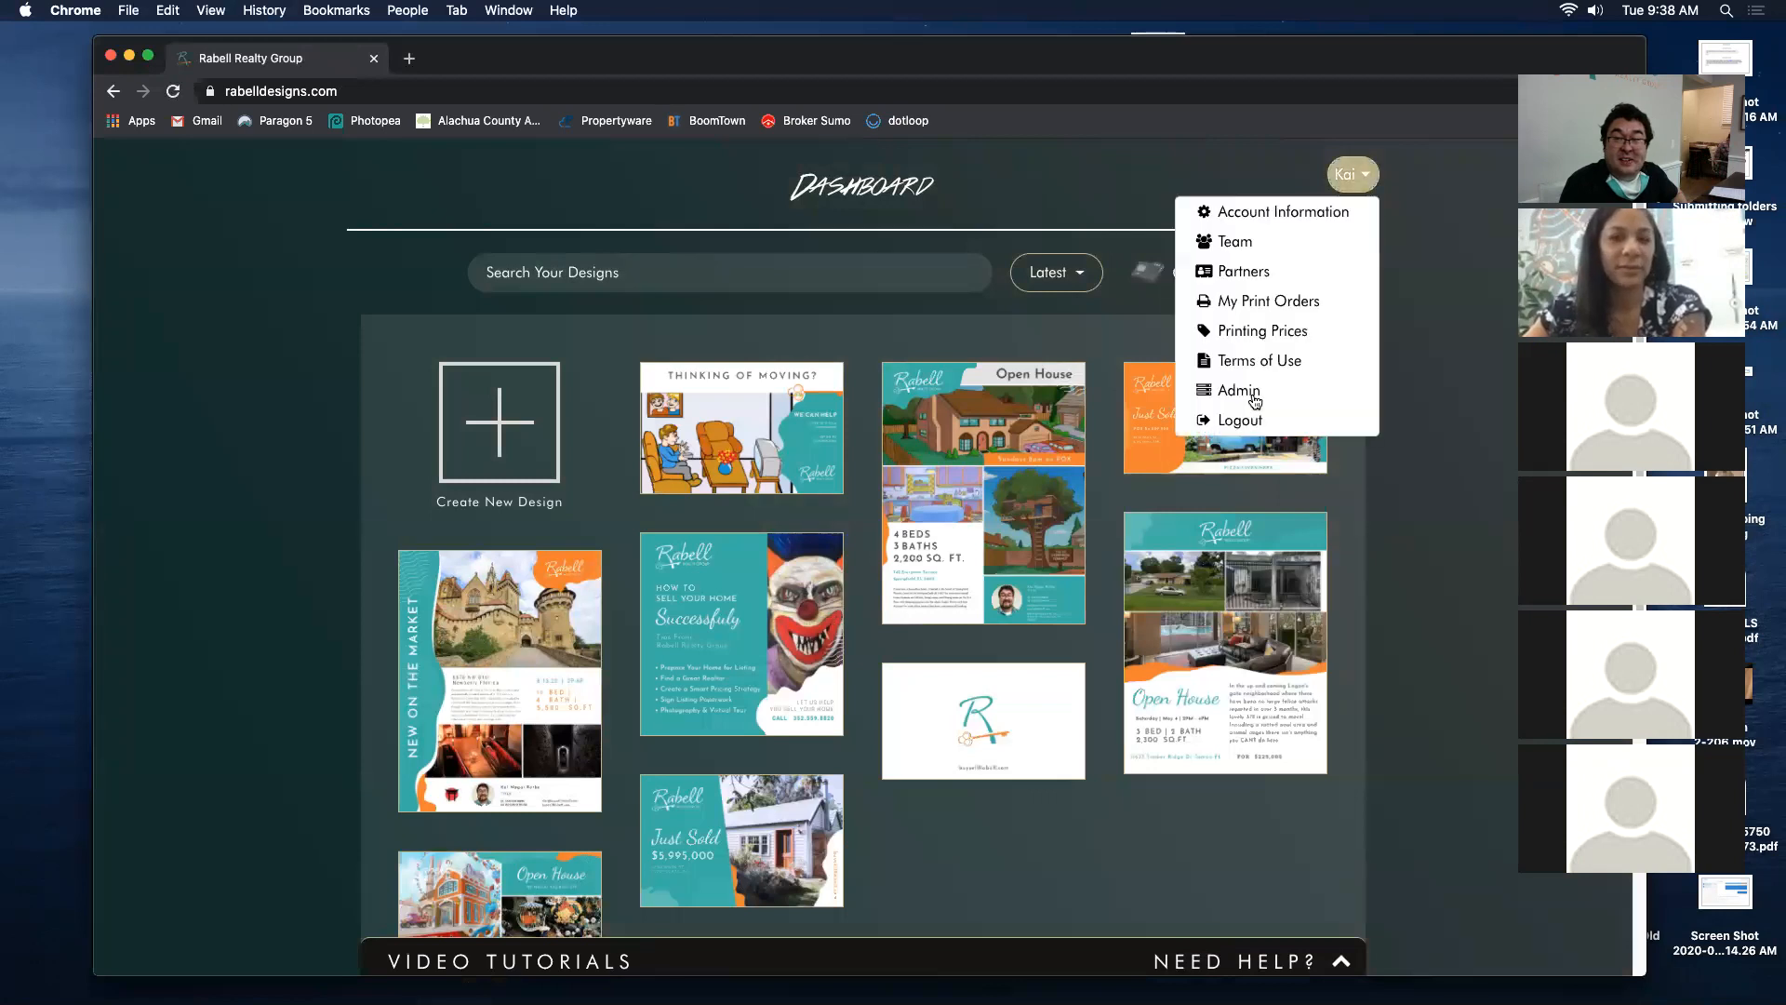
{"action": "left_click", "coordinate": [1247, 391]}
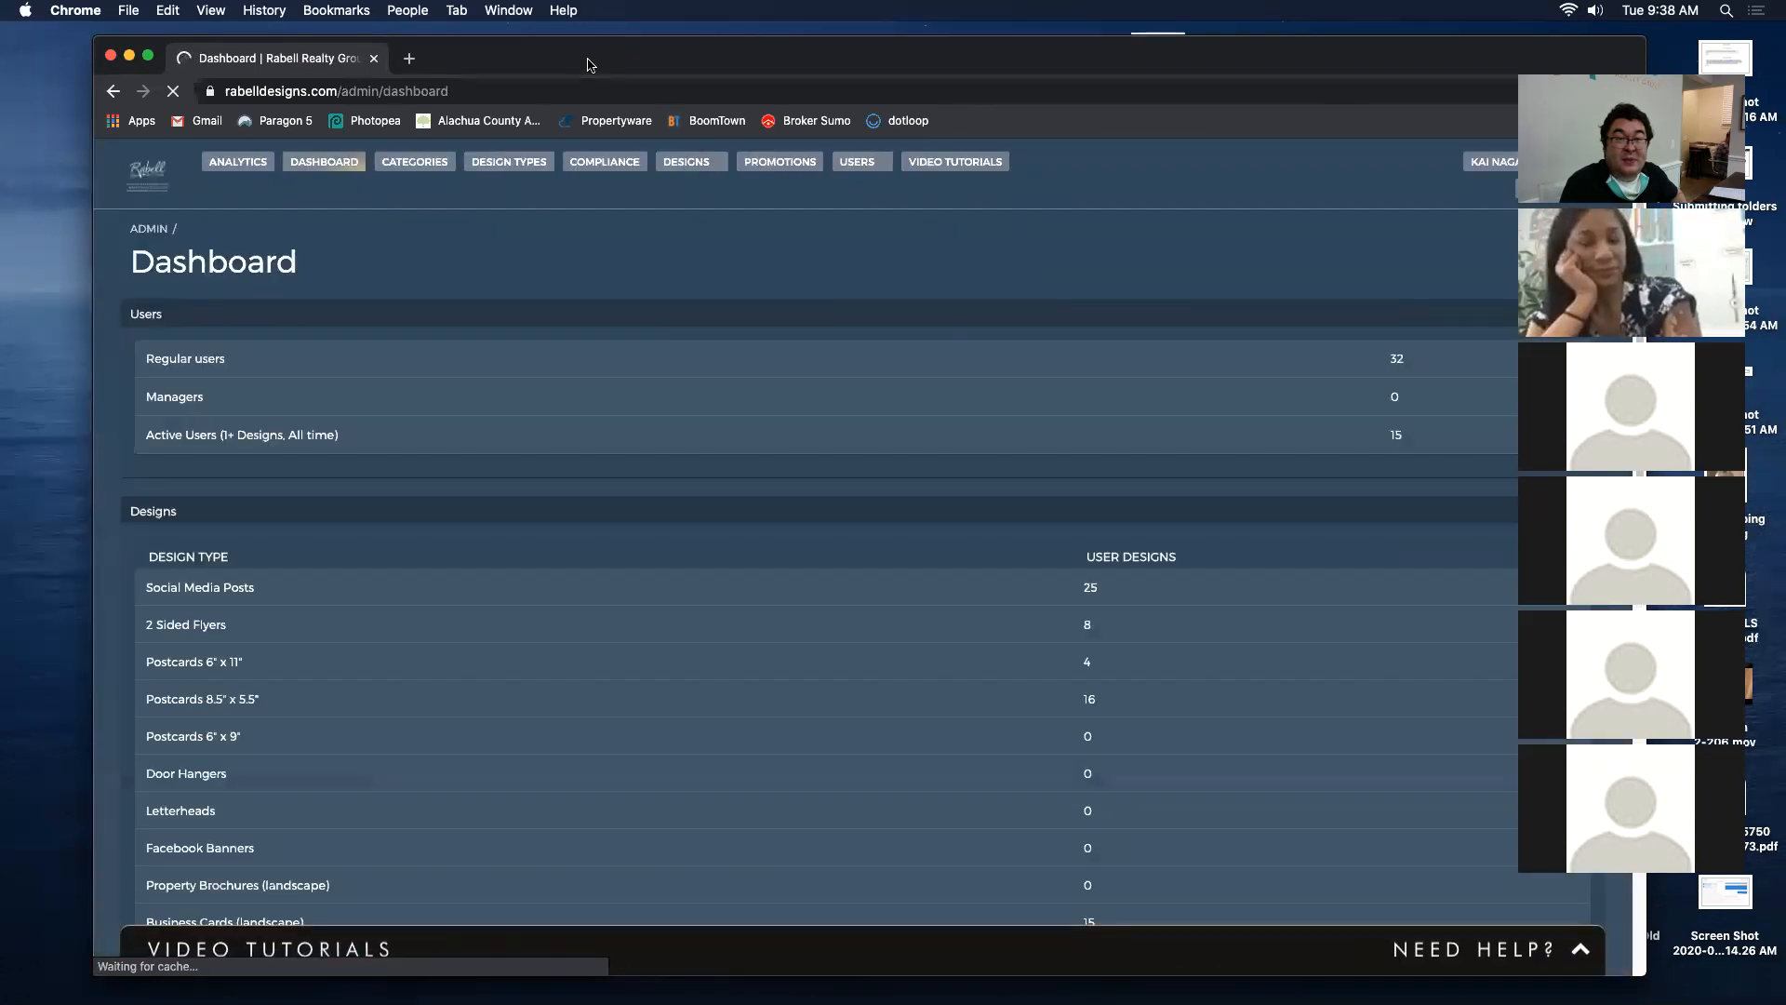
{"action": "left_click_drag", "start_coordinate": [590, 63], "coordinate": [542, 57]}
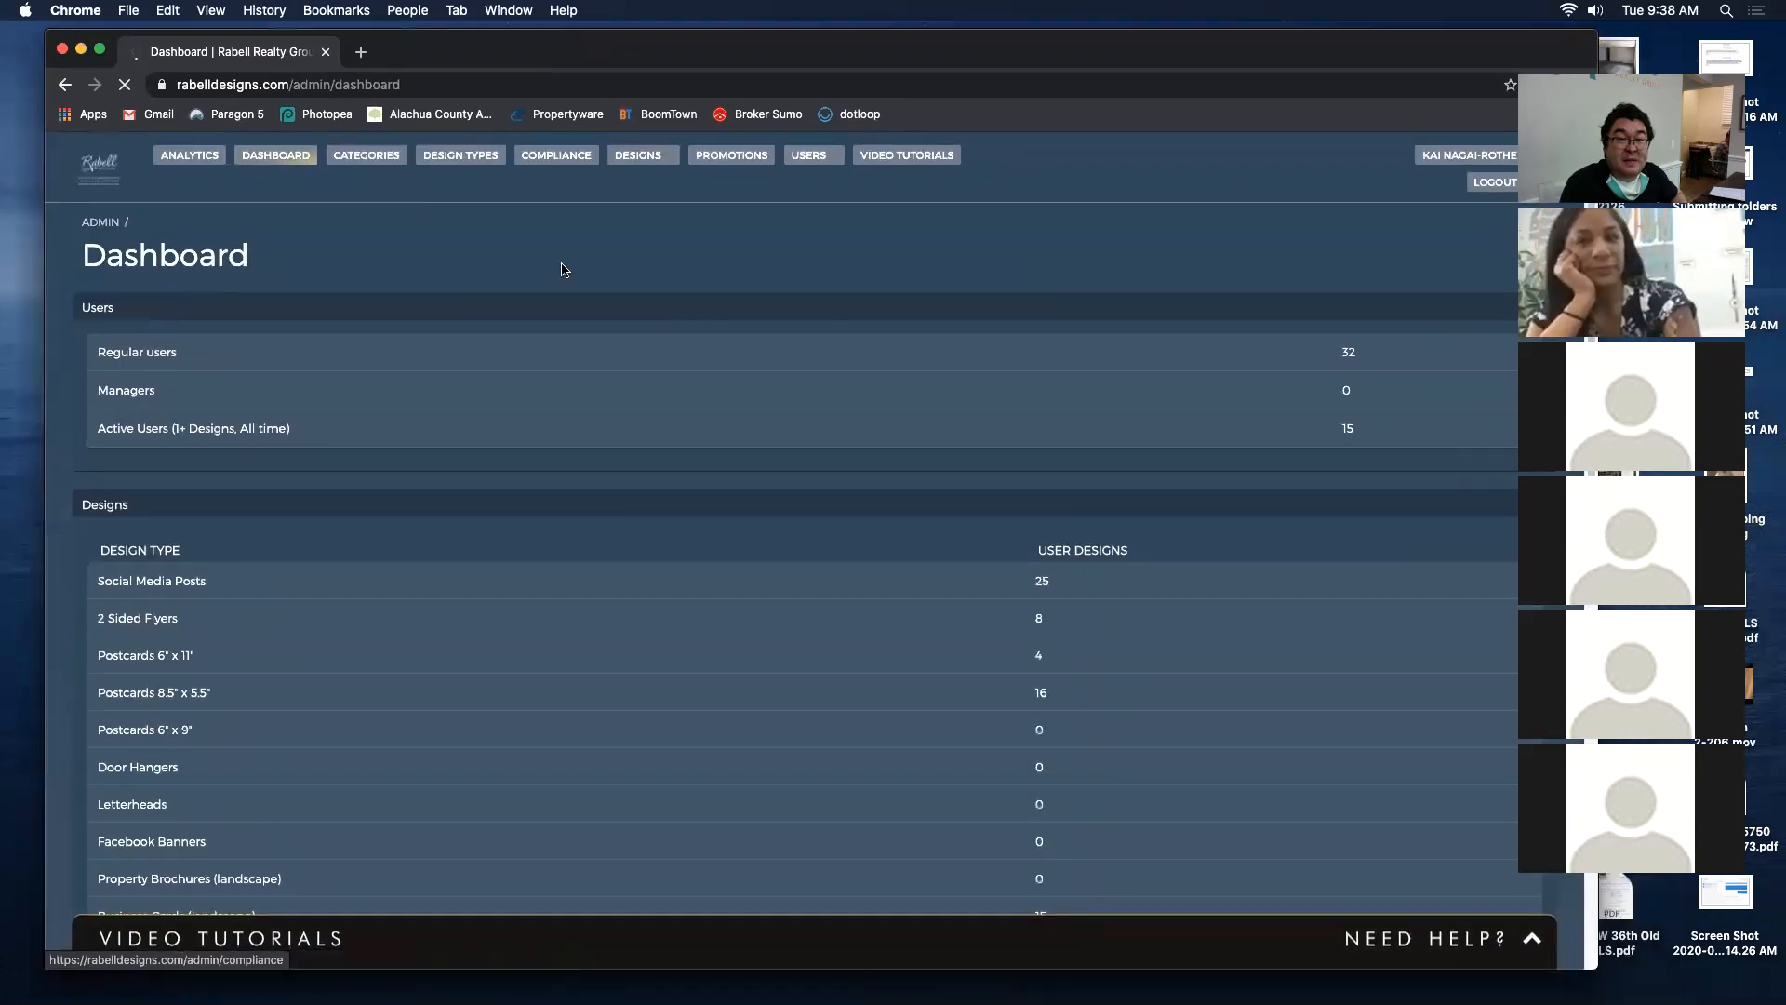
{"action": "left_click", "coordinate": [461, 155]}
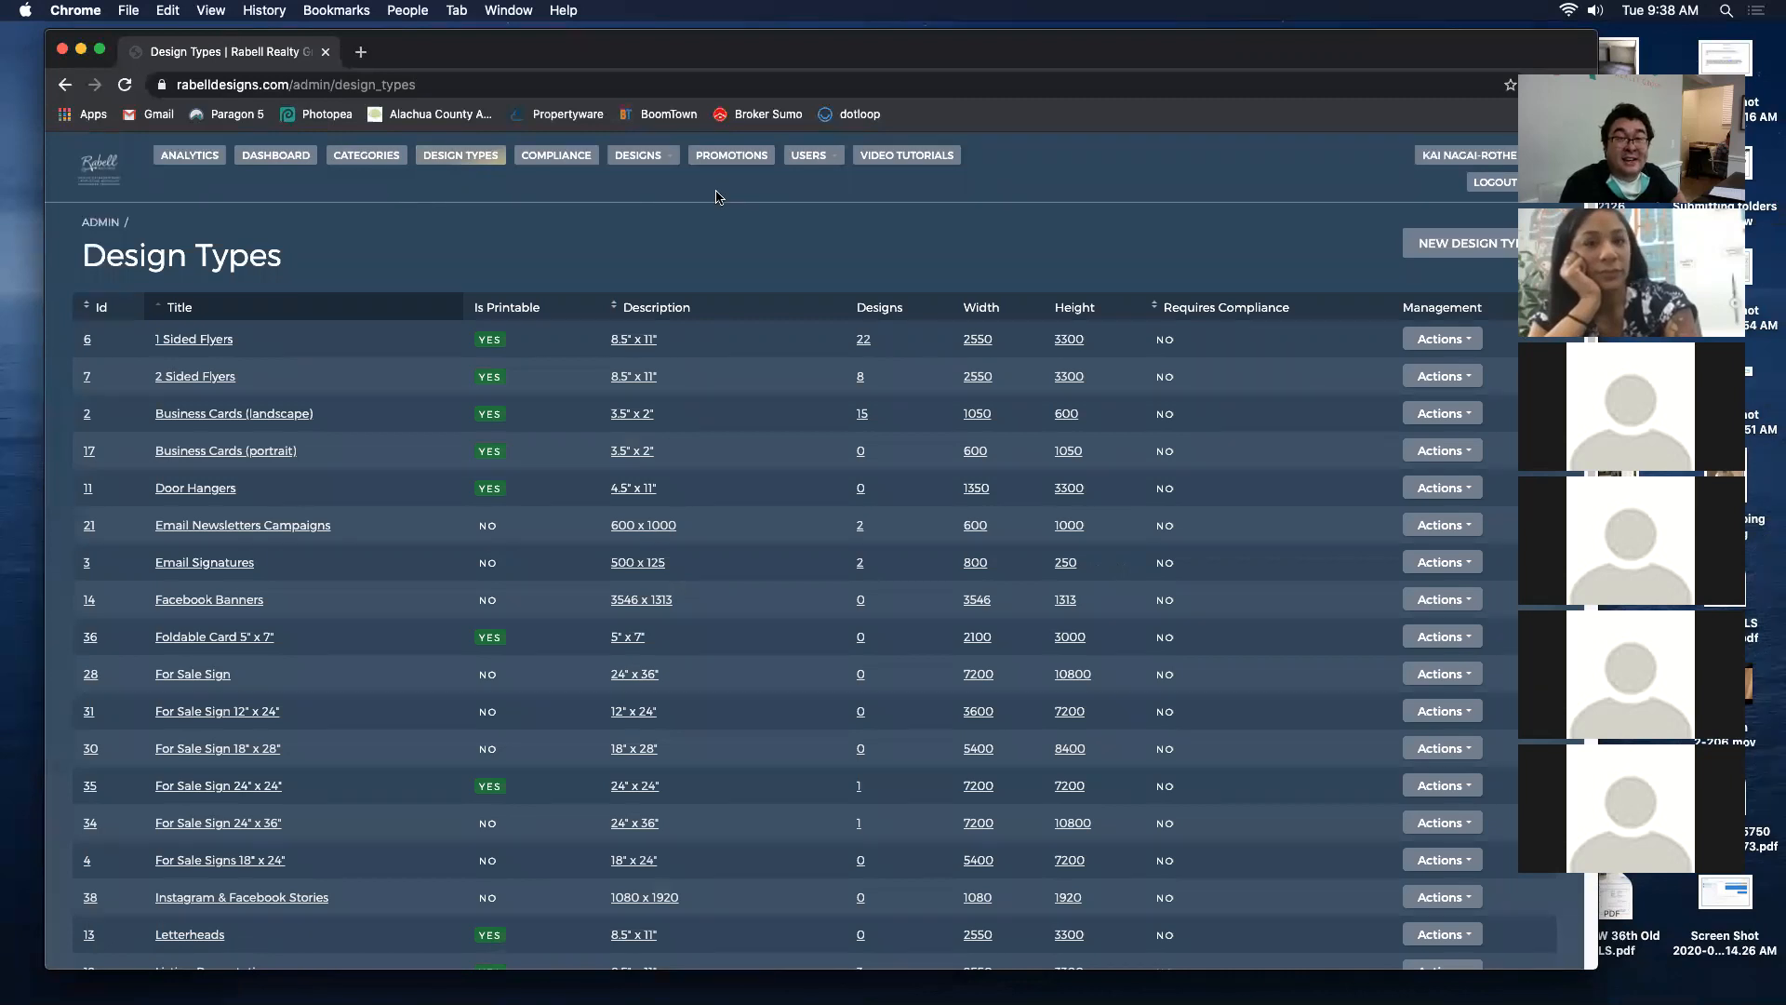
{"action": "left_click", "coordinate": [641, 156]}
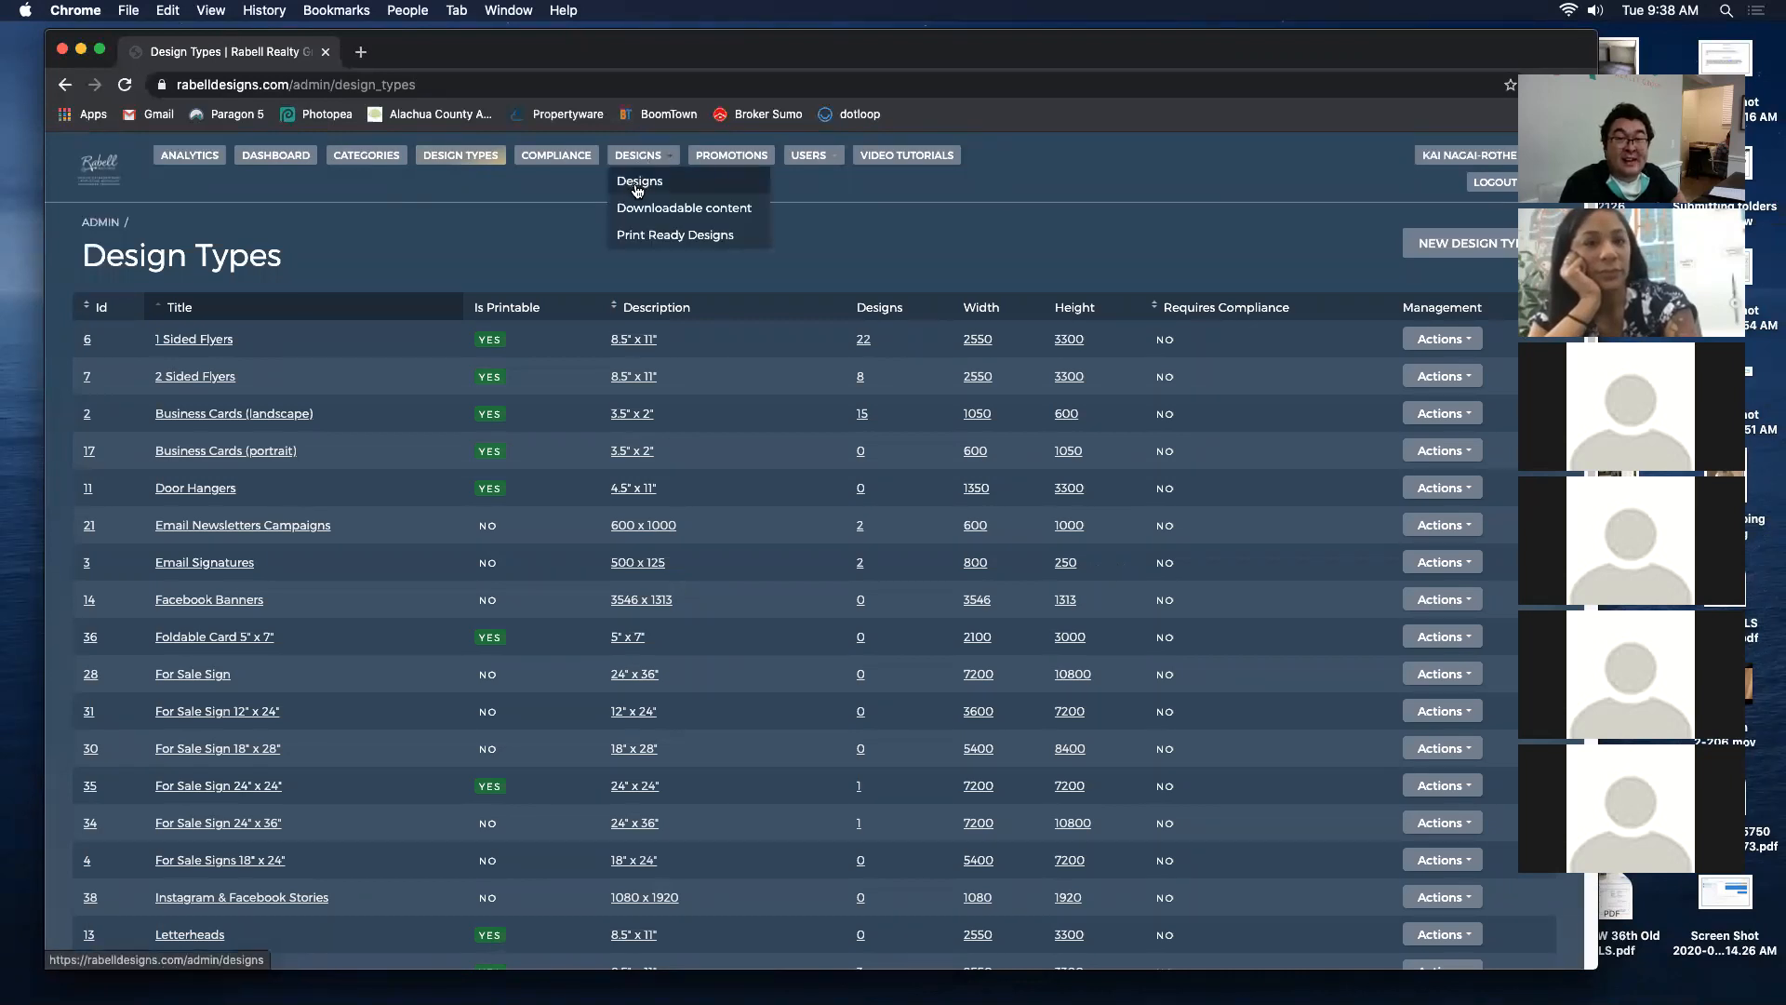
{"action": "left_click", "coordinate": [449, 208]}
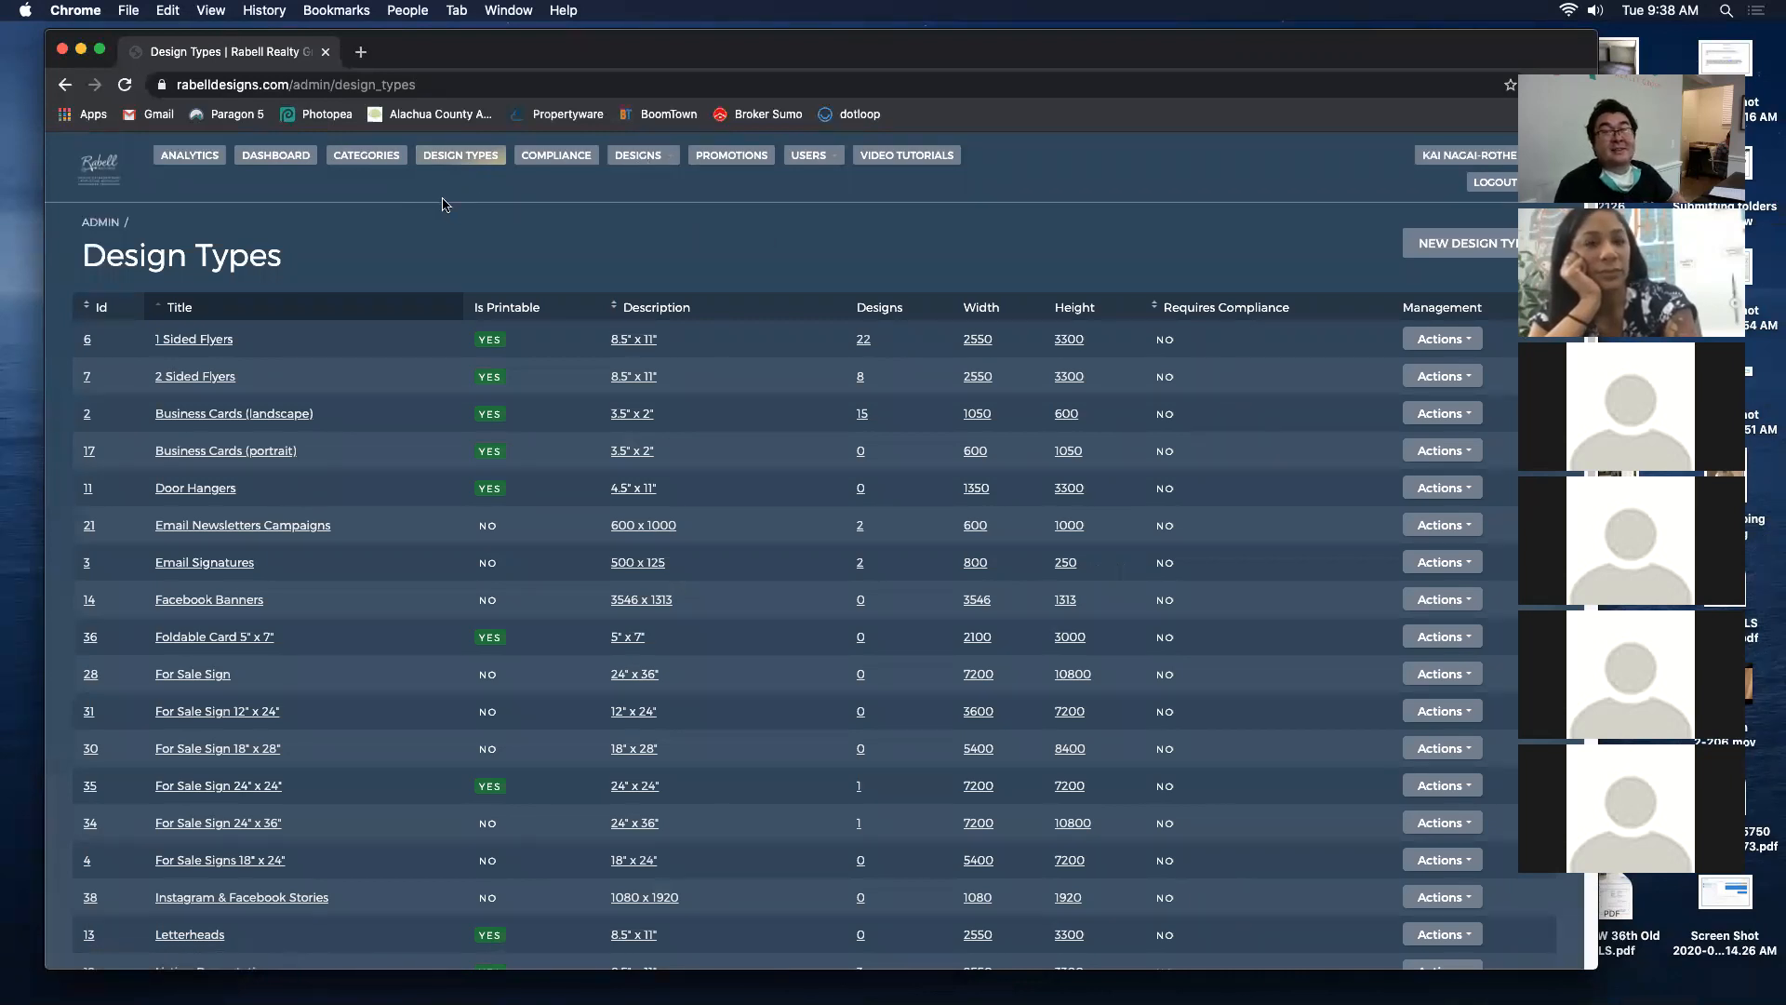
Step: Return to the designs dashboard and open the orange "Just Sold" 6 x 11 Postcard with the blue van for editing
{"action": "left_click", "coordinate": [105, 166]}
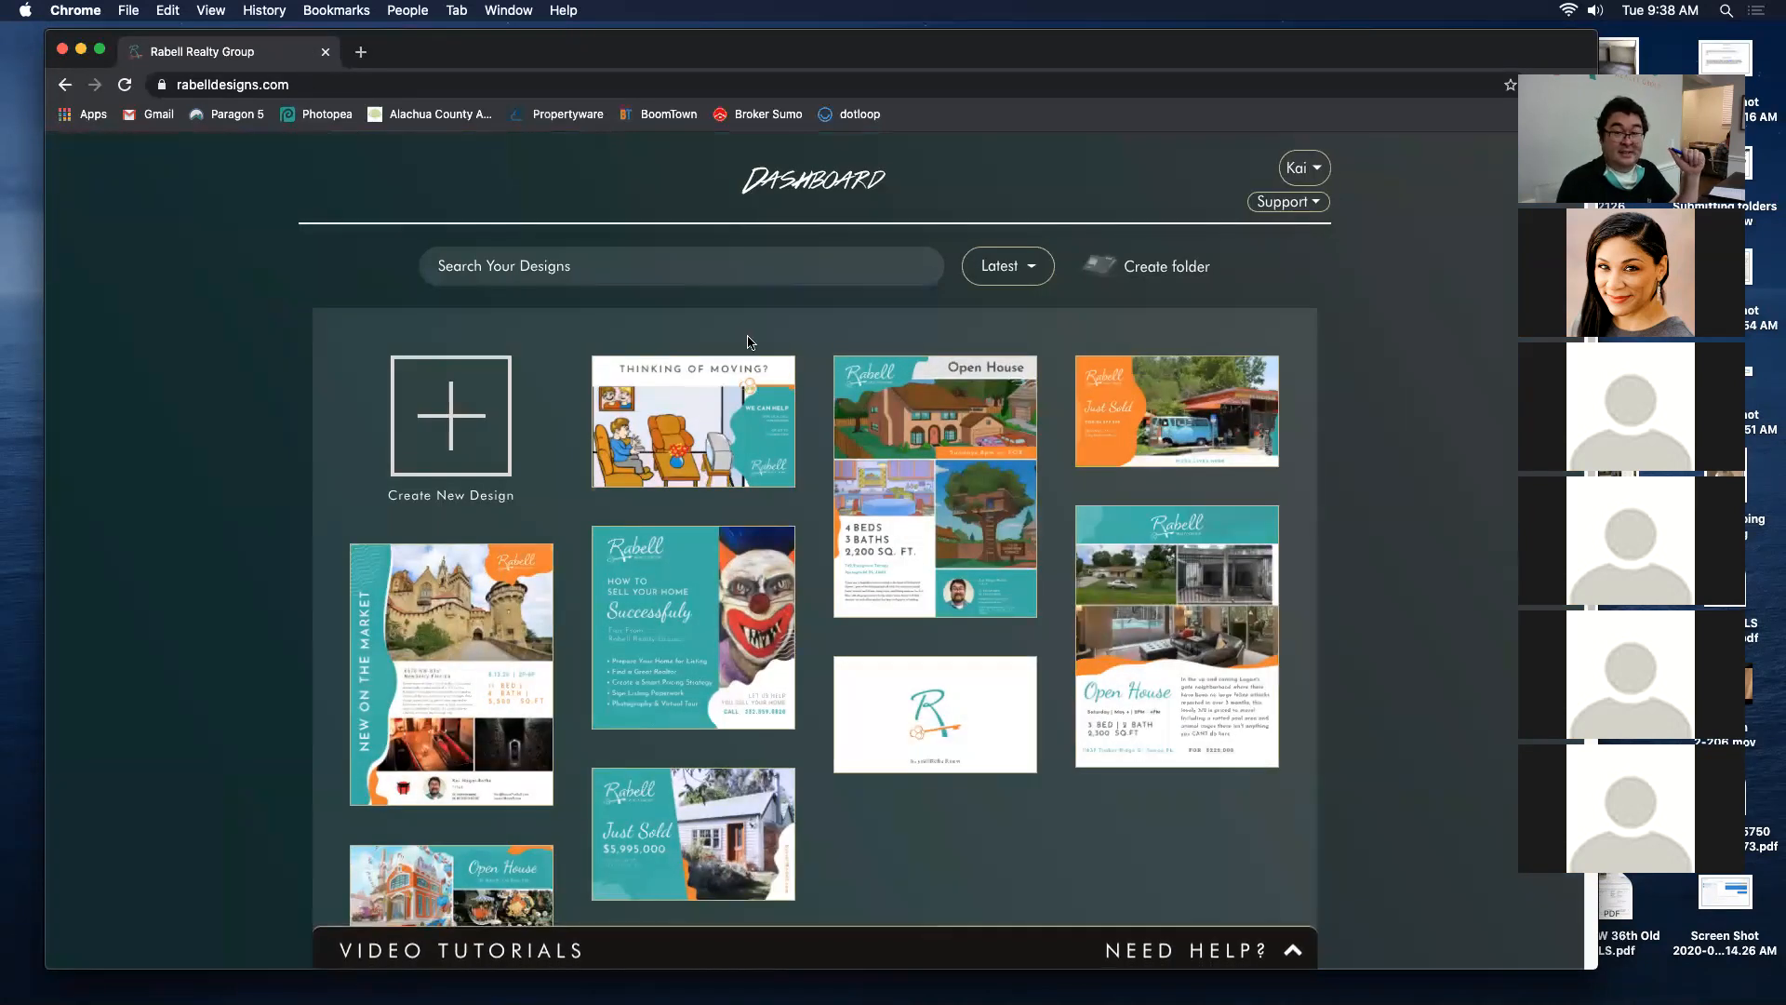
{"action": "scroll", "coordinate": [861, 319], "scroll_direction": "down", "scroll_amount": 1}
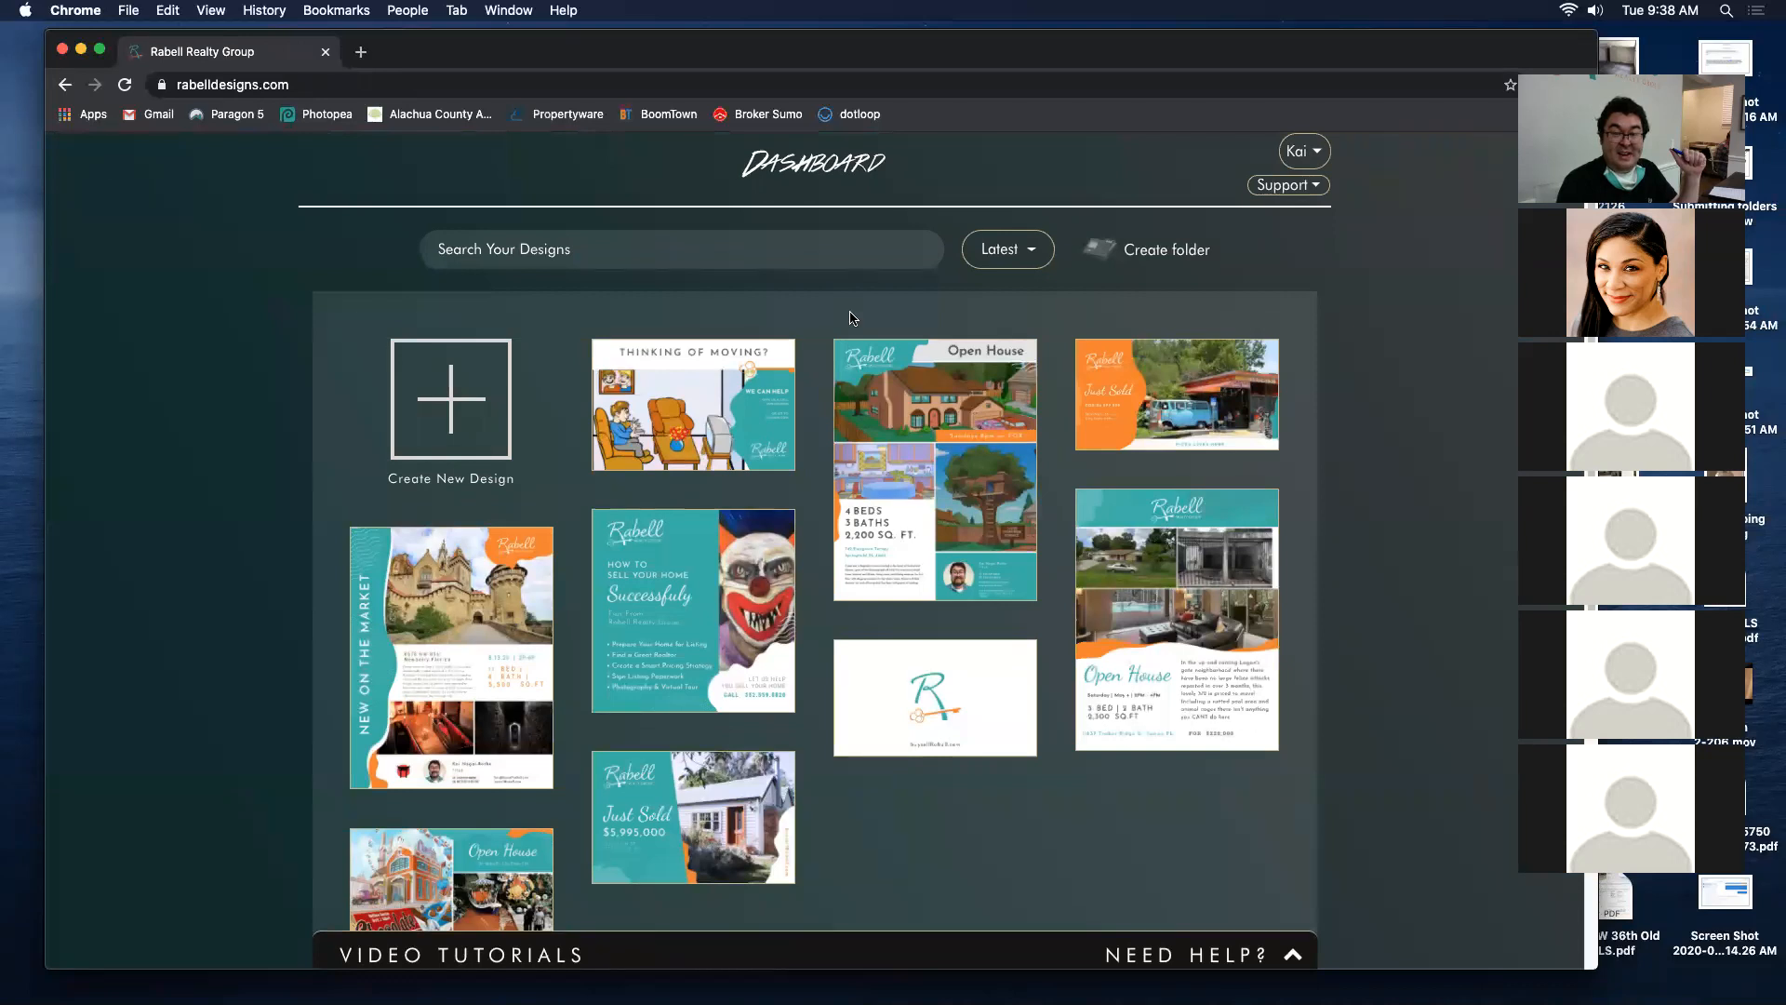
{"action": "scroll", "coordinate": [849, 294], "scroll_direction": "down", "scroll_amount": 1}
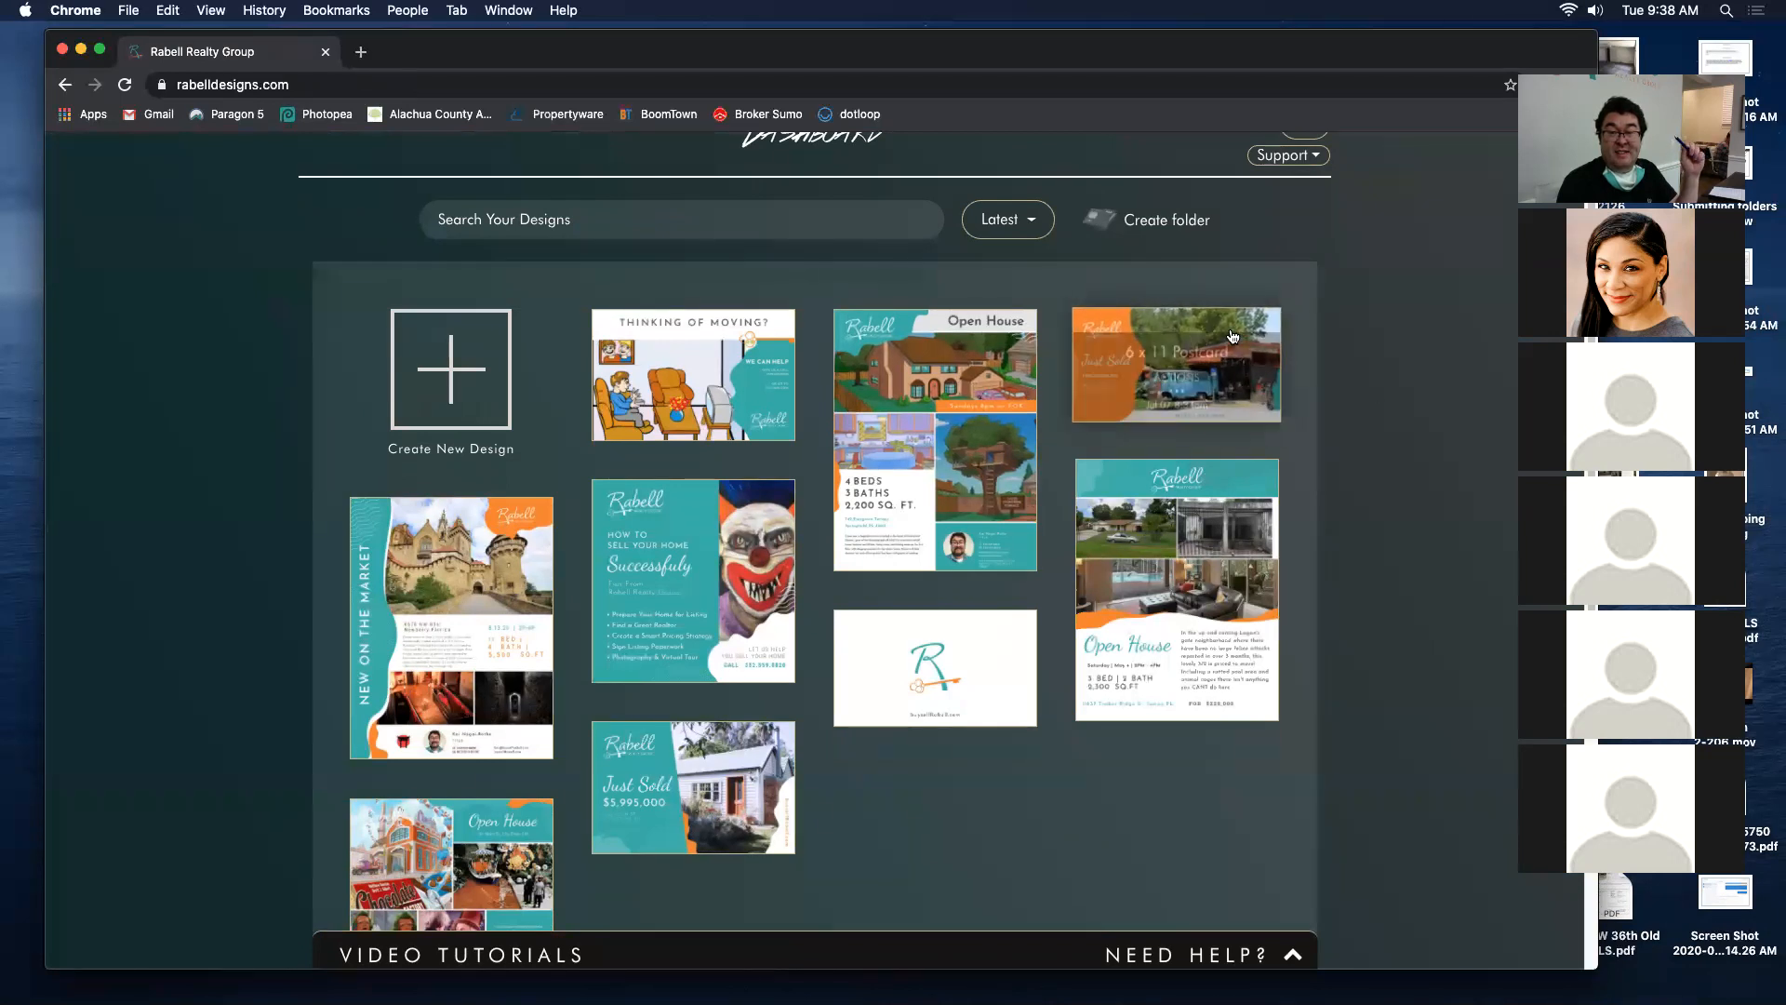
{"action": "left_click", "coordinate": [1195, 327]}
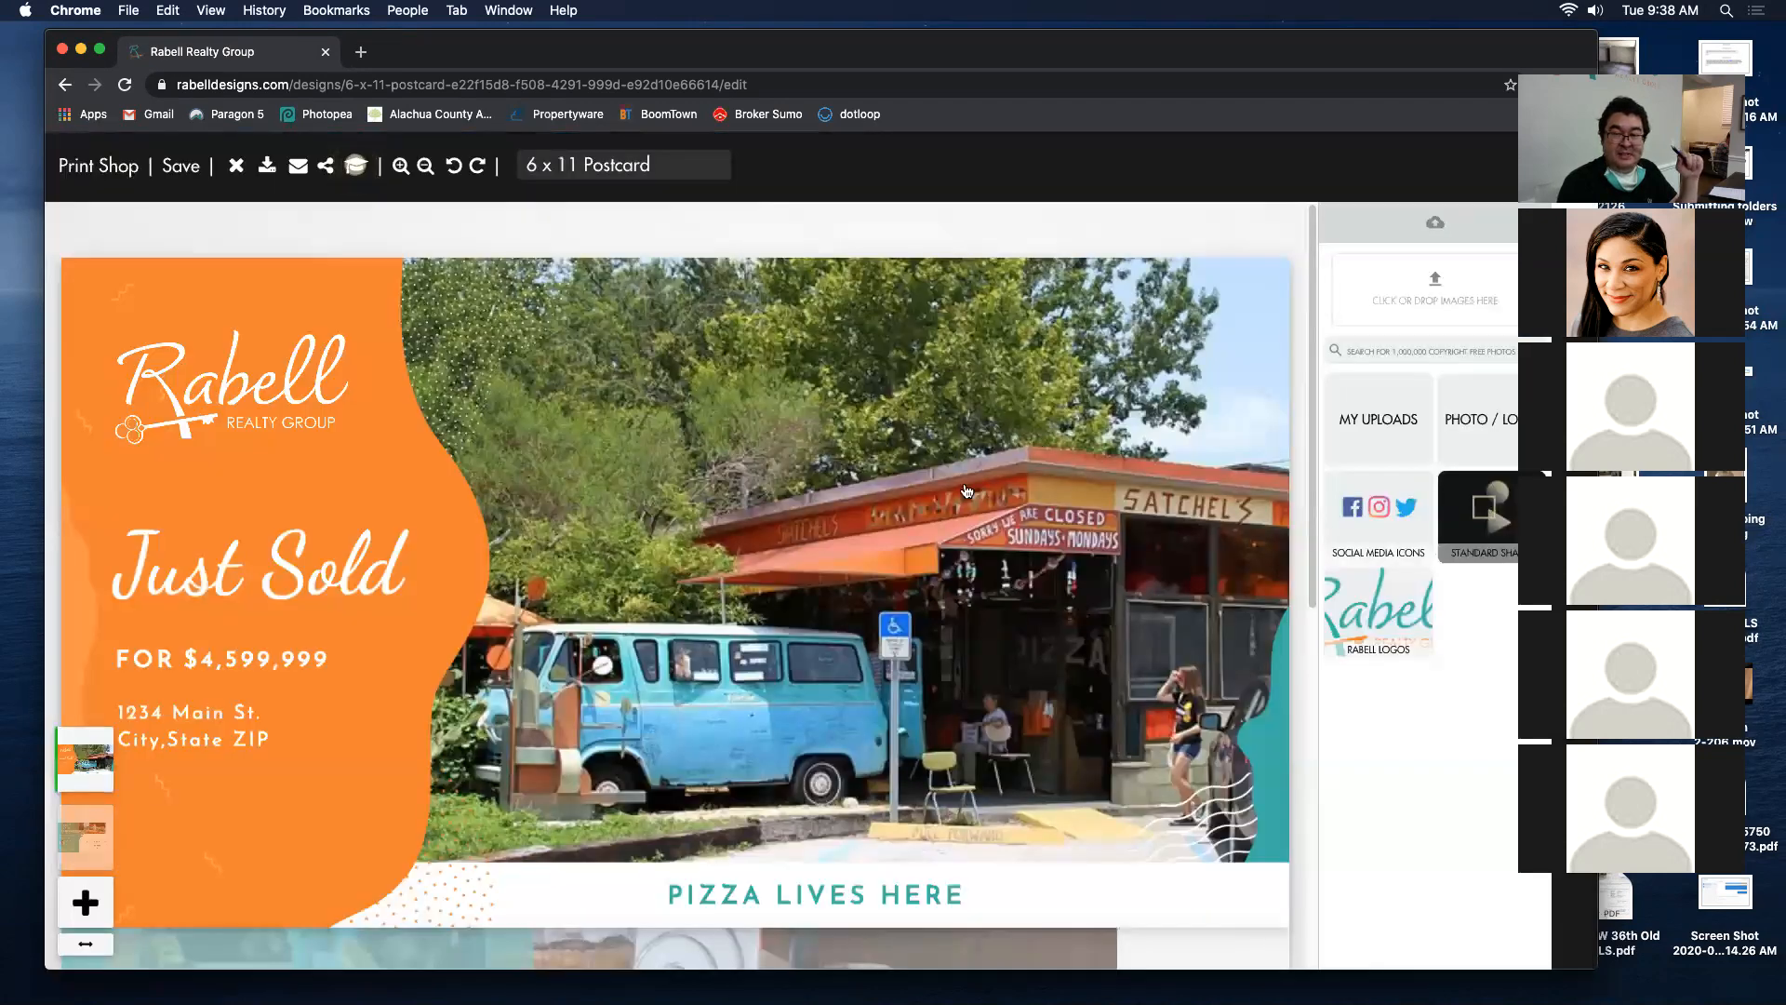
Step: Delete the lines "Ready anytime!" and "For you!" from the message text on the back of the postcard
{"action": "scroll", "coordinate": [1047, 417], "scroll_direction": "down", "scroll_amount": 3}
{"action": "scroll", "coordinate": [1047, 417], "scroll_direction": "up", "scroll_amount": 3}
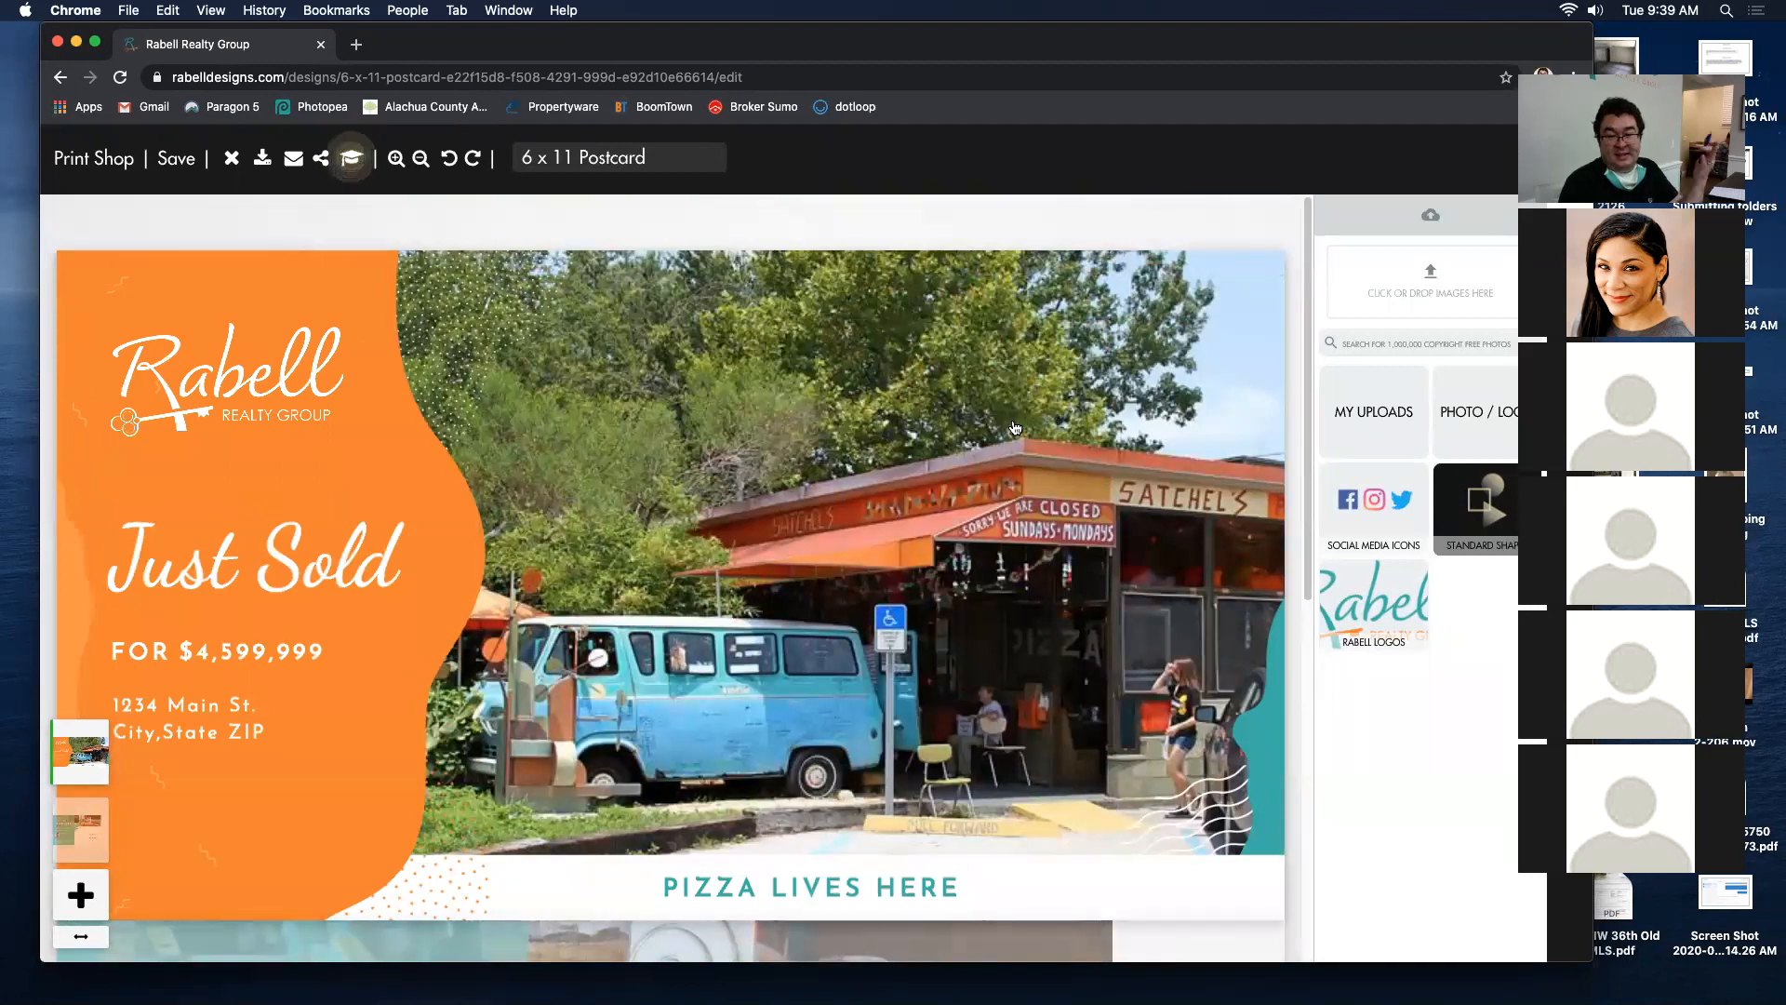
{"action": "scroll", "coordinate": [1062, 461], "scroll_direction": "down", "scroll_amount": 2}
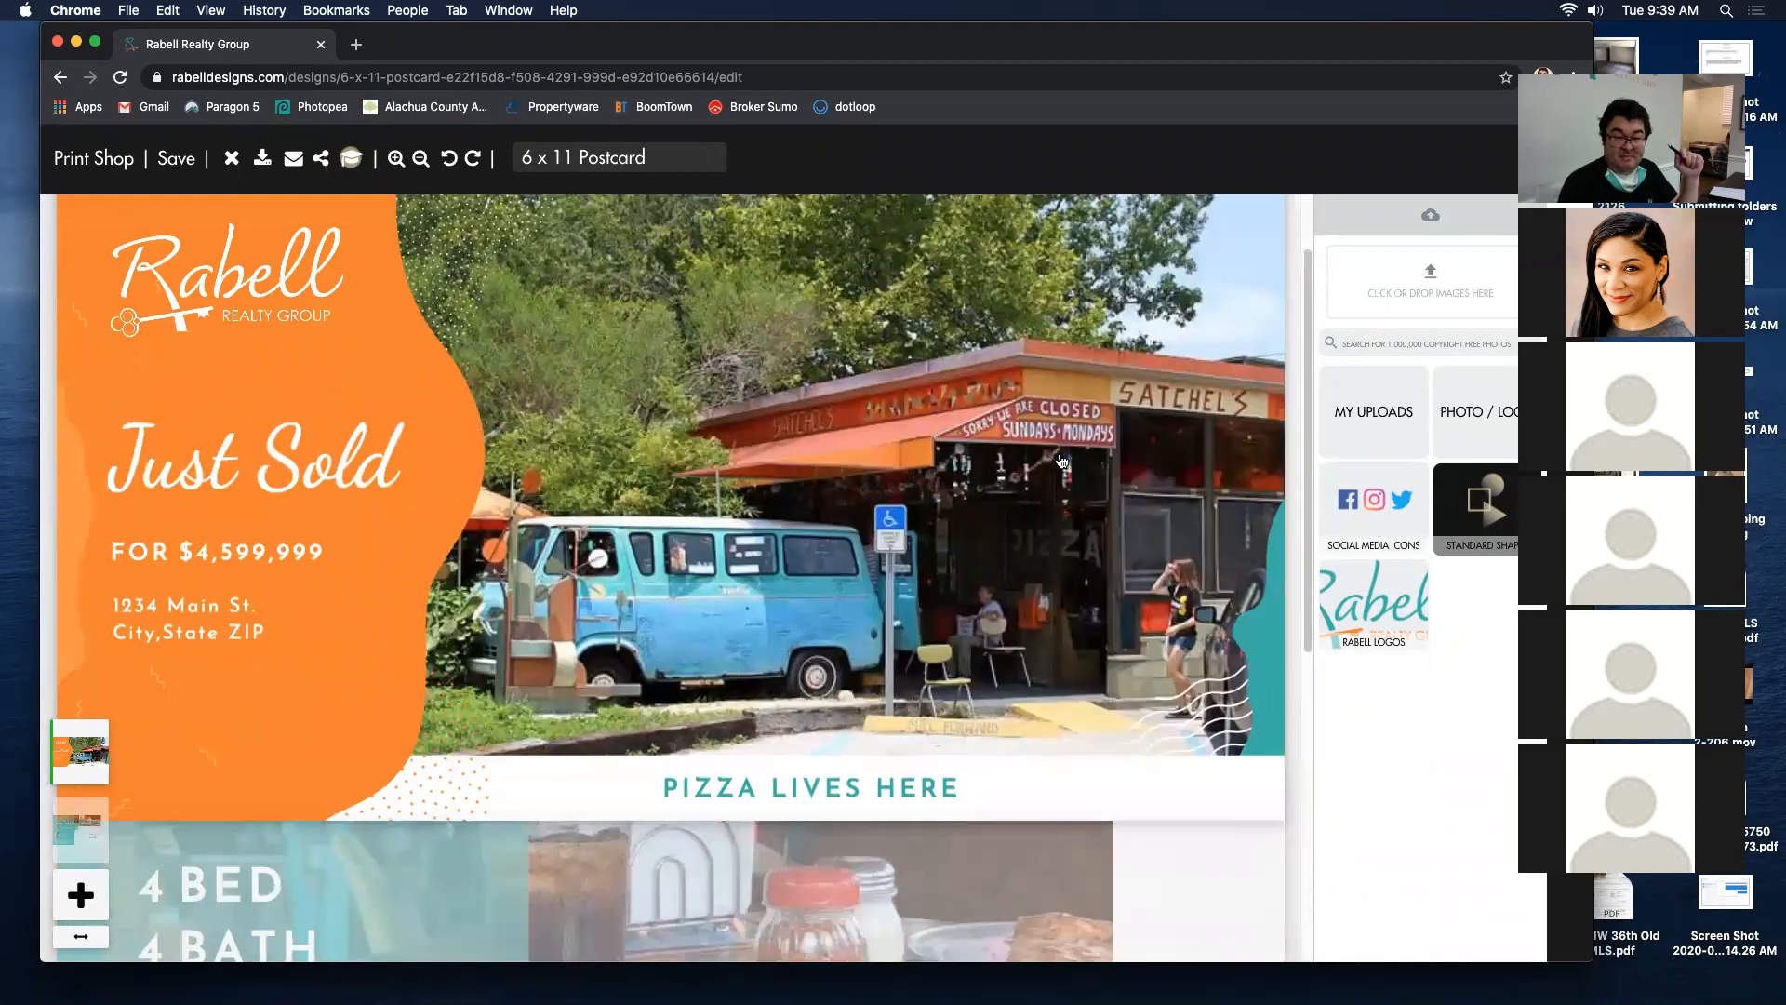
{"action": "scroll", "coordinate": [1062, 461], "scroll_direction": "down", "scroll_amount": 8}
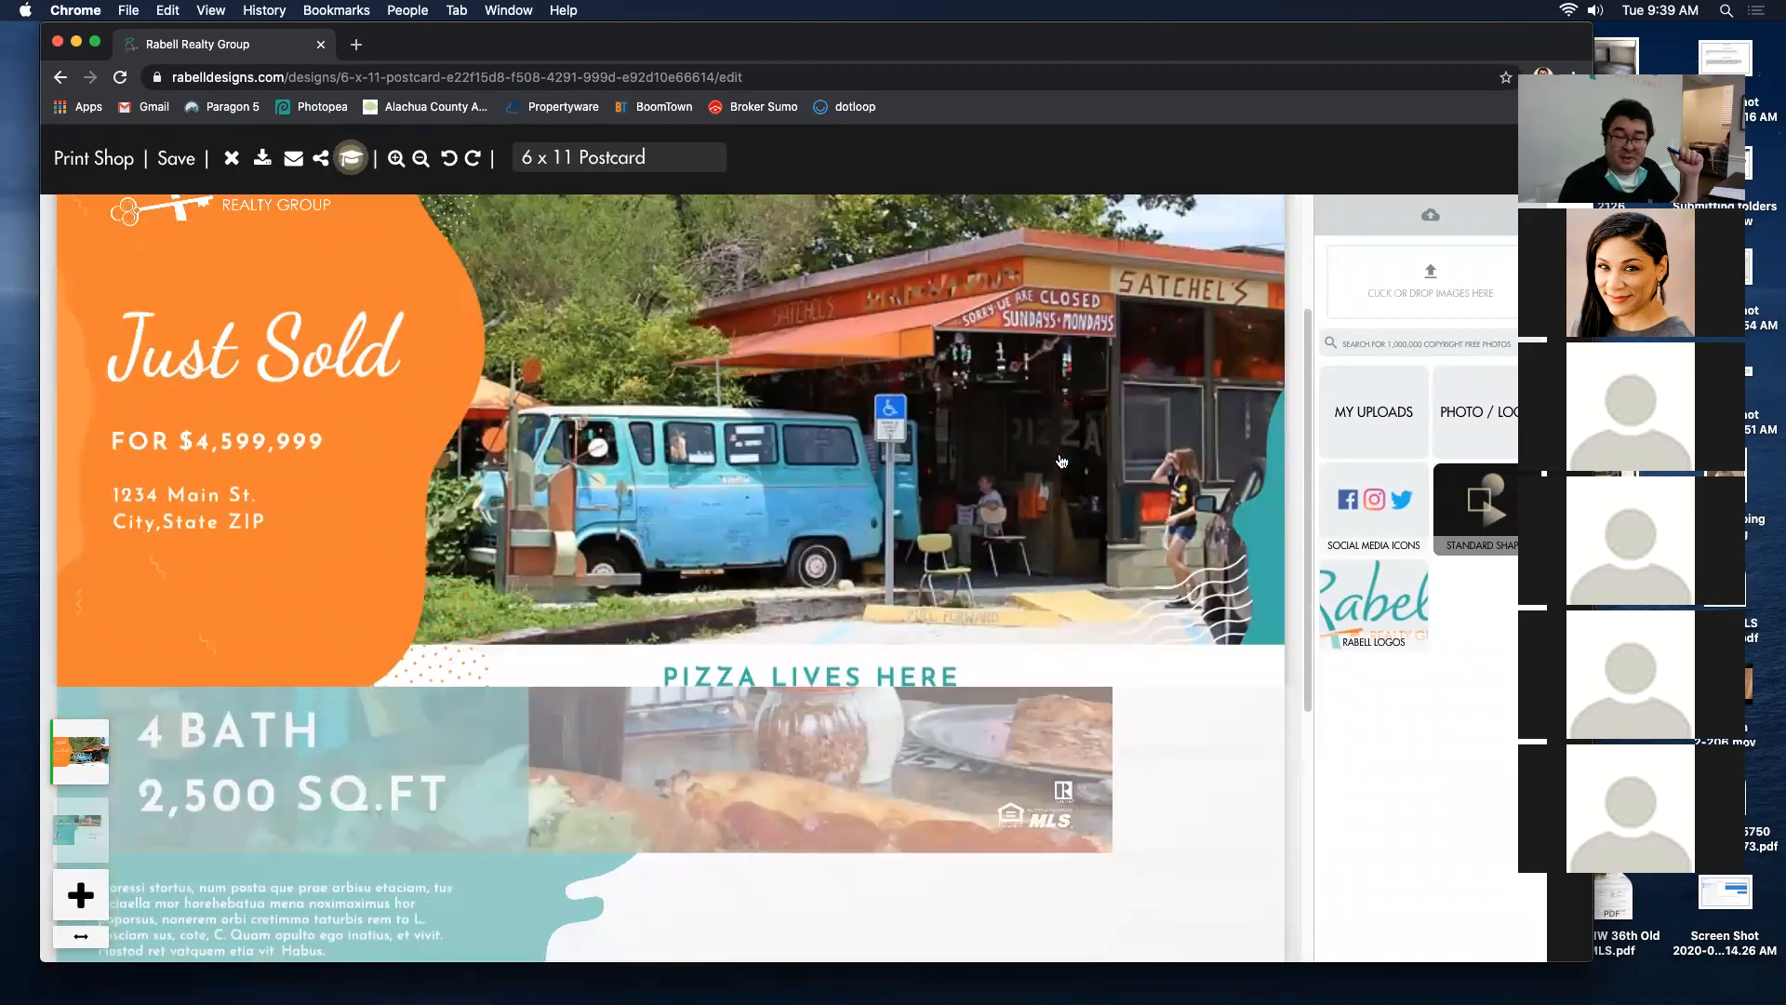
{"action": "scroll", "coordinate": [948, 663], "scroll_direction": "down", "scroll_amount": 1}
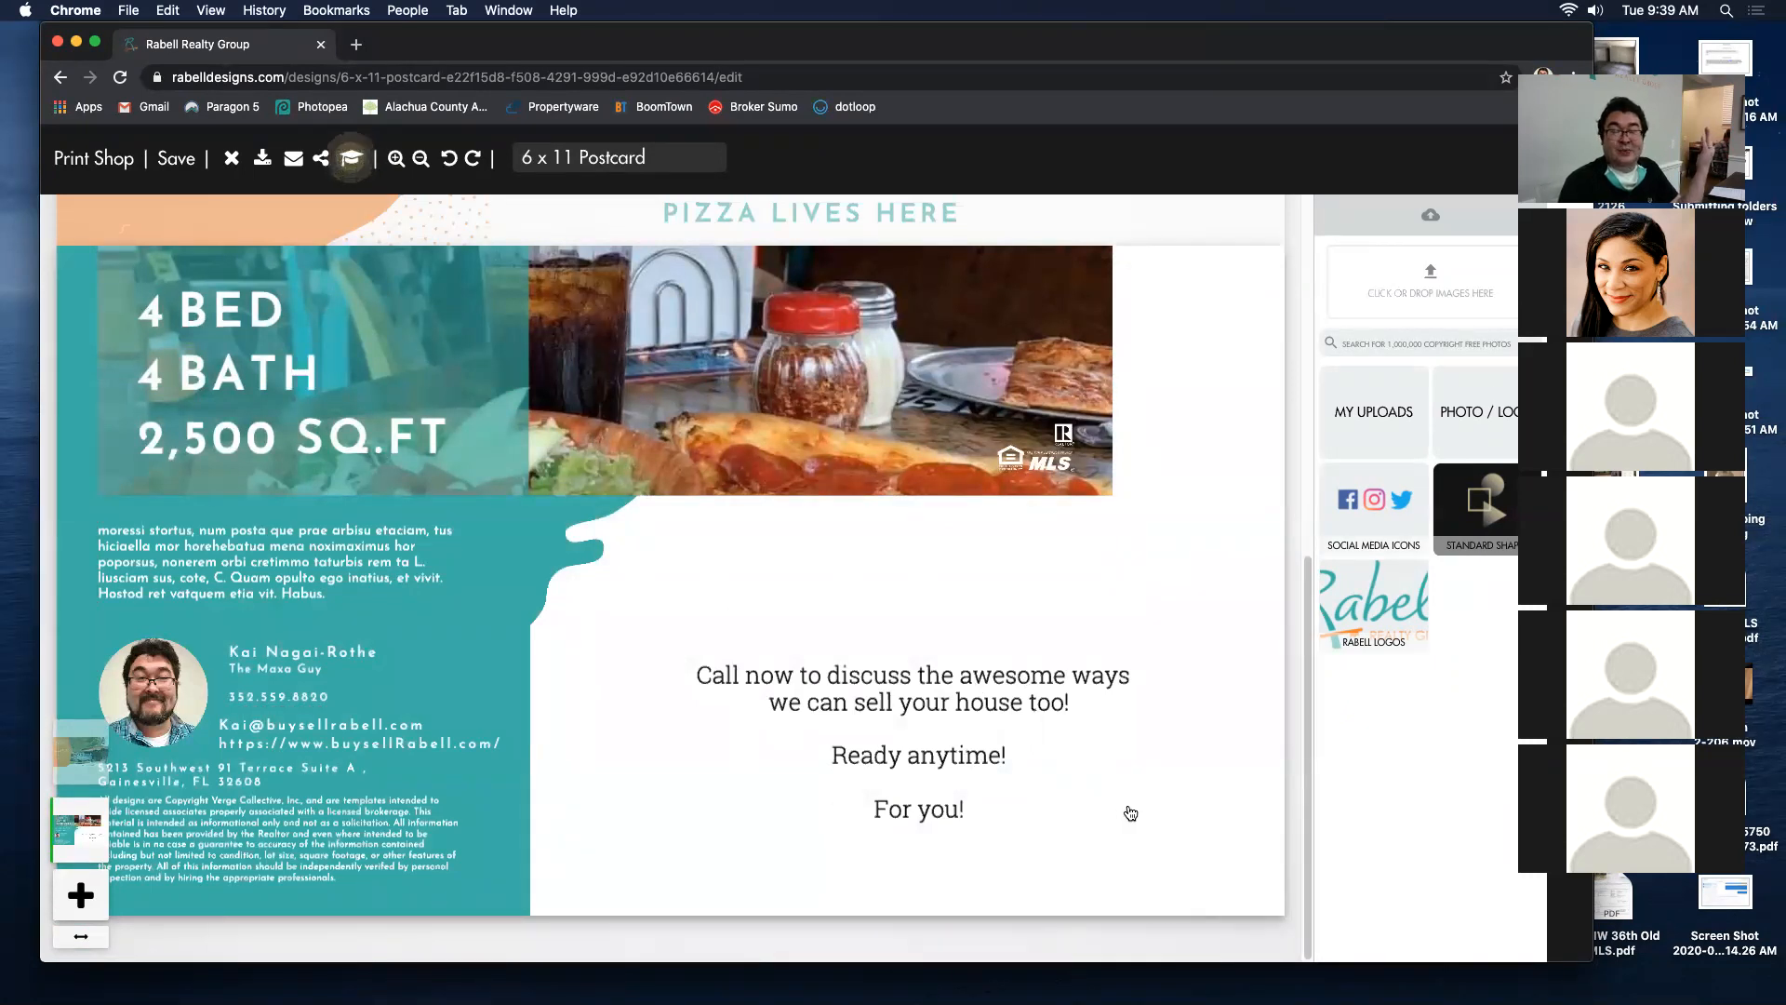
{"action": "left_click", "coordinate": [943, 686]}
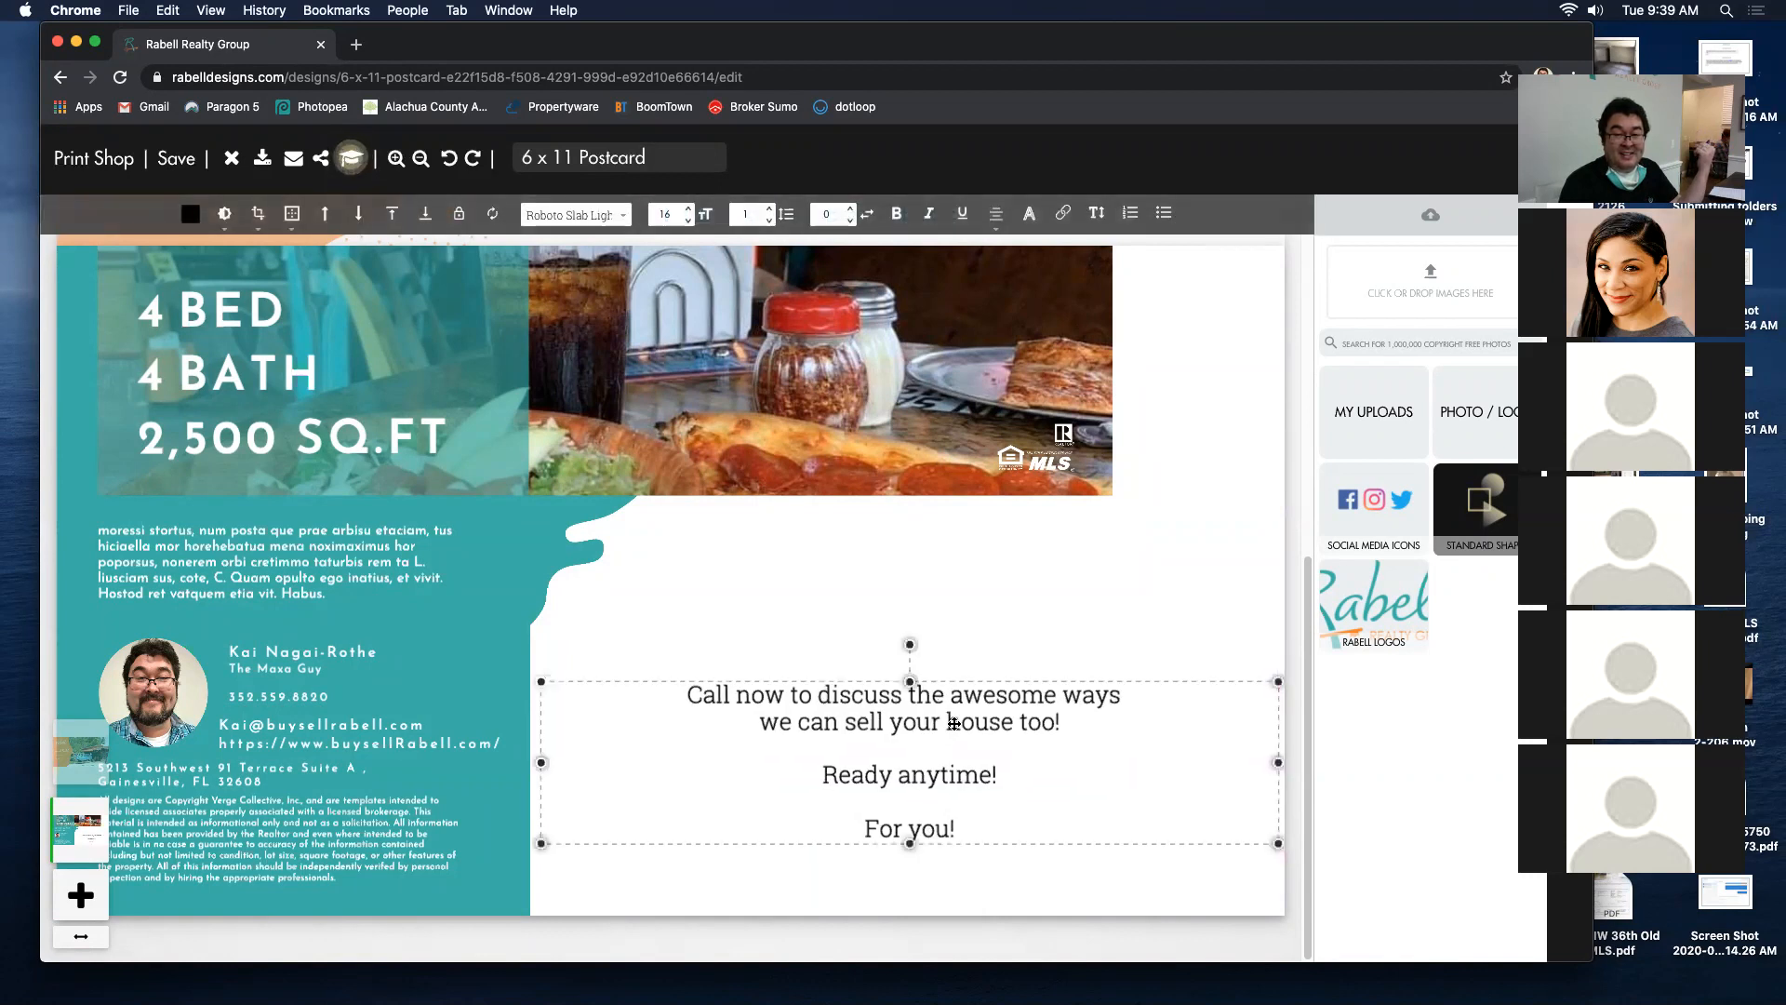
{"action": "left_click_drag", "start_coordinate": [988, 718], "coordinate": [884, 844]}
{"action": "double_click", "coordinate": [939, 732]}
{"action": "key", "text": "BackSpace"}
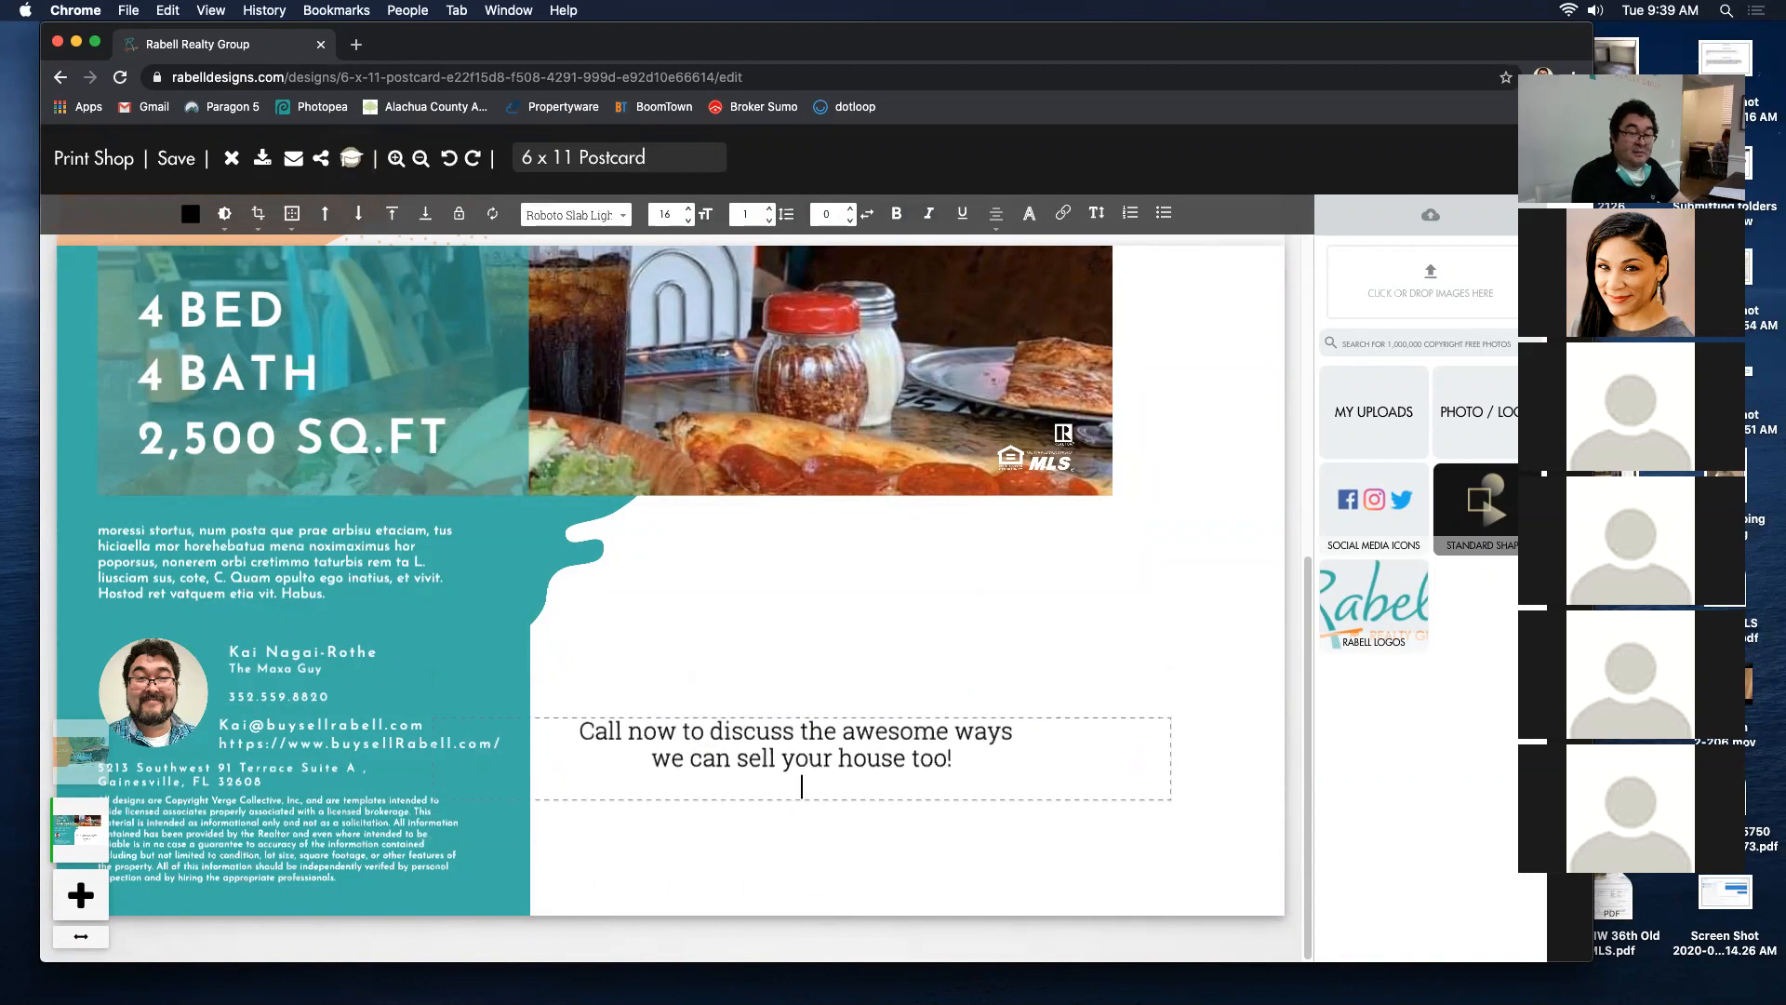
Step: Move the shortened "Call now to discuss the awesome ways we can sell your house too!" text lower within the postcard's white area
{"action": "left_click", "coordinate": [904, 629]}
{"action": "left_click_drag", "start_coordinate": [841, 743], "coordinate": [895, 783]}
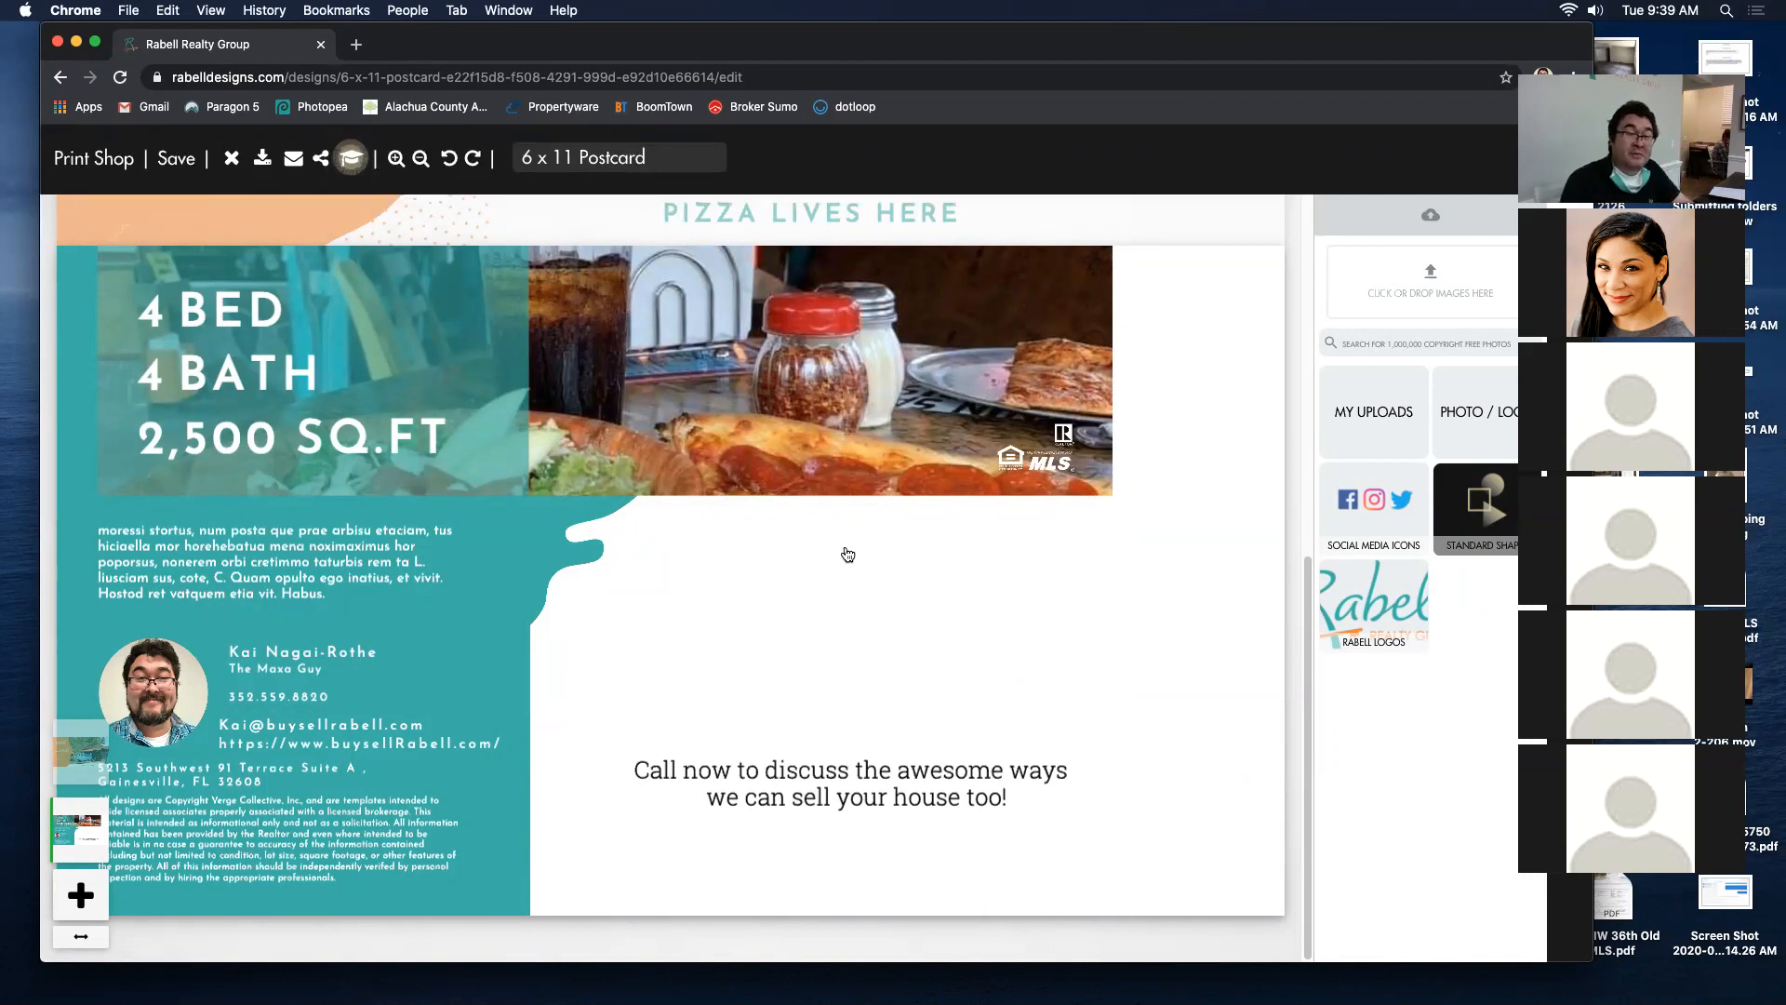
{"action": "left_click", "coordinate": [884, 800]}
{"action": "left_click_drag", "start_coordinate": [884, 801], "coordinate": [908, 819]}
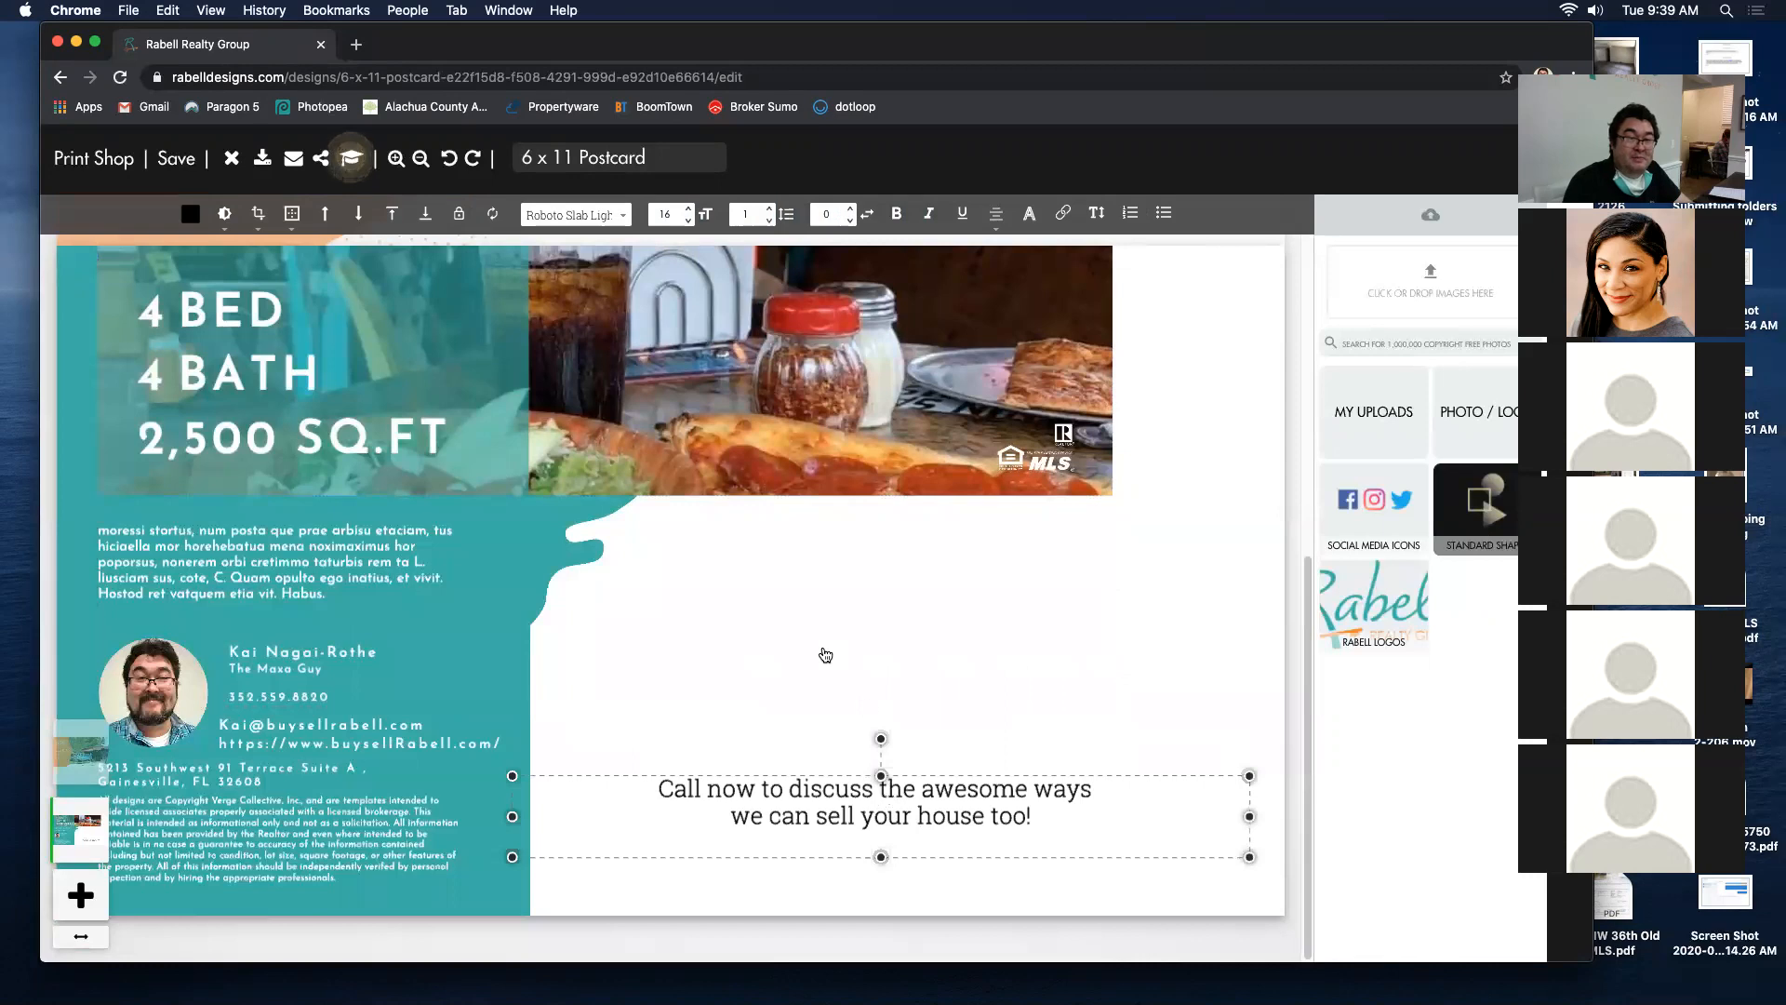
{"action": "left_click", "coordinate": [825, 654]}
{"action": "left_click", "coordinate": [1192, 708]}
{"action": "scroll", "coordinate": [1125, 674], "scroll_direction": "up", "scroll_amount": 5}
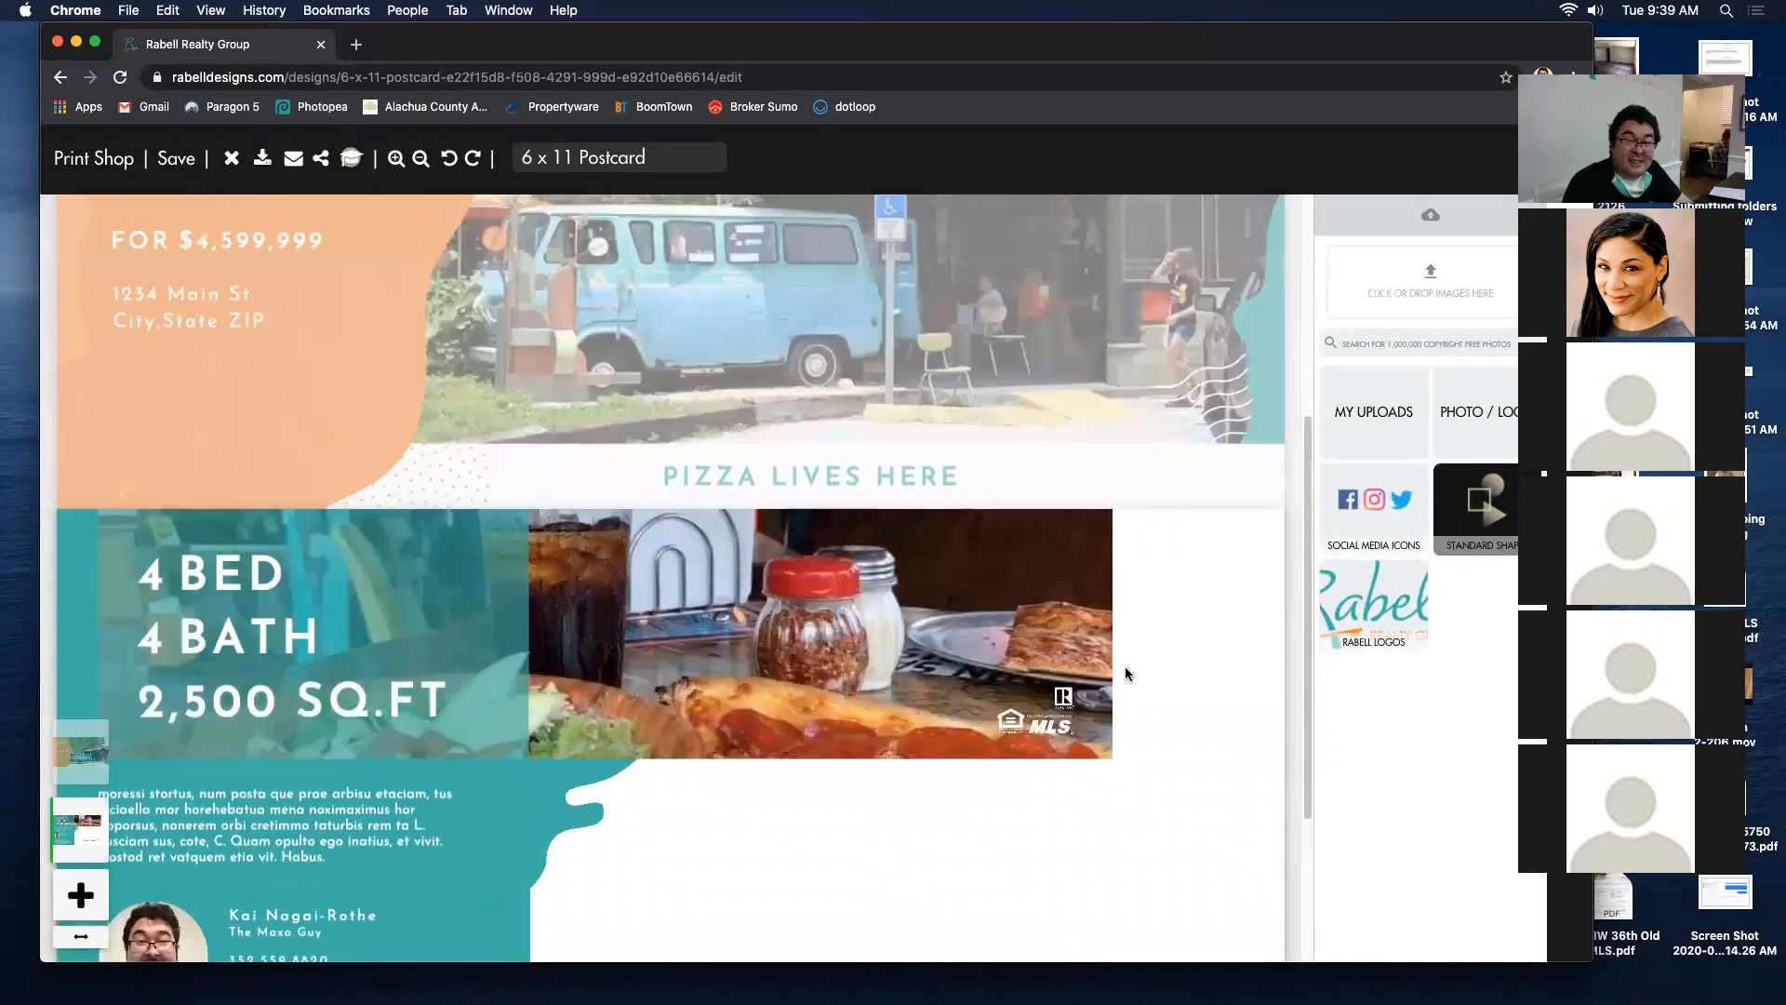
{"action": "scroll", "coordinate": [1146, 679], "scroll_direction": "down", "scroll_amount": 4}
{"action": "scroll", "coordinate": [1151, 684], "scroll_direction": "down", "scroll_amount": 1}
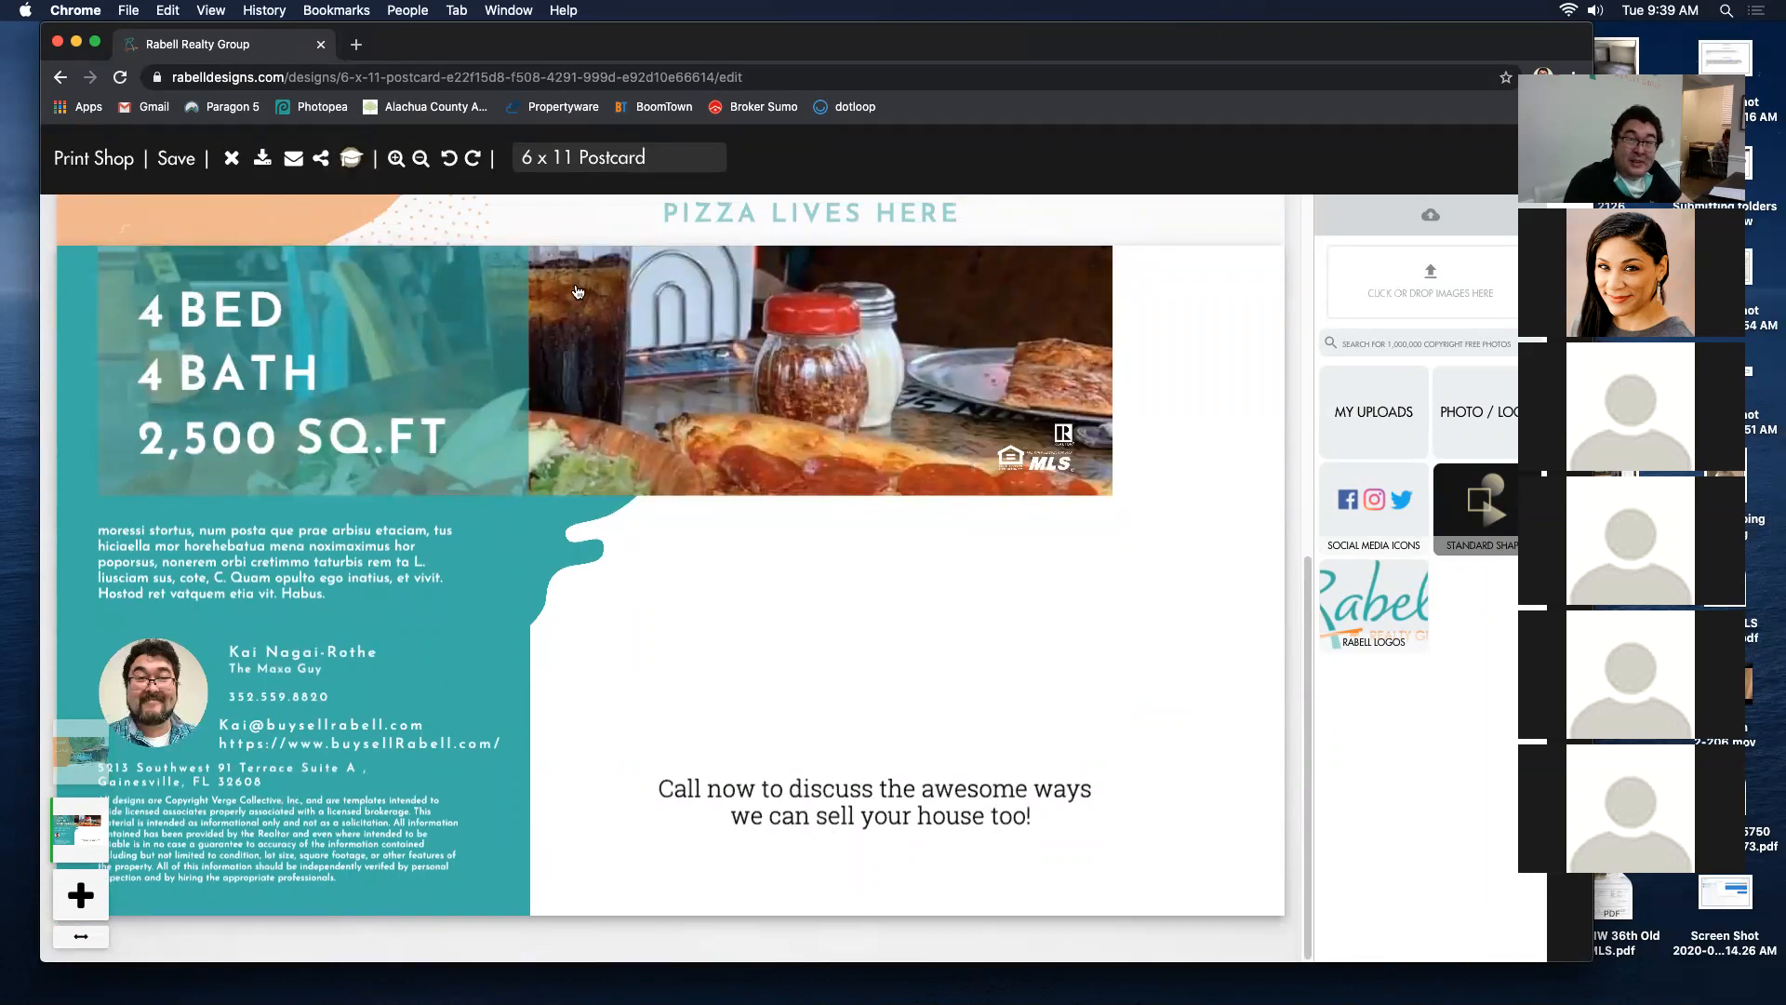
{"action": "left_click_drag", "start_coordinate": [1171, 40], "coordinate": [1339, 35]}
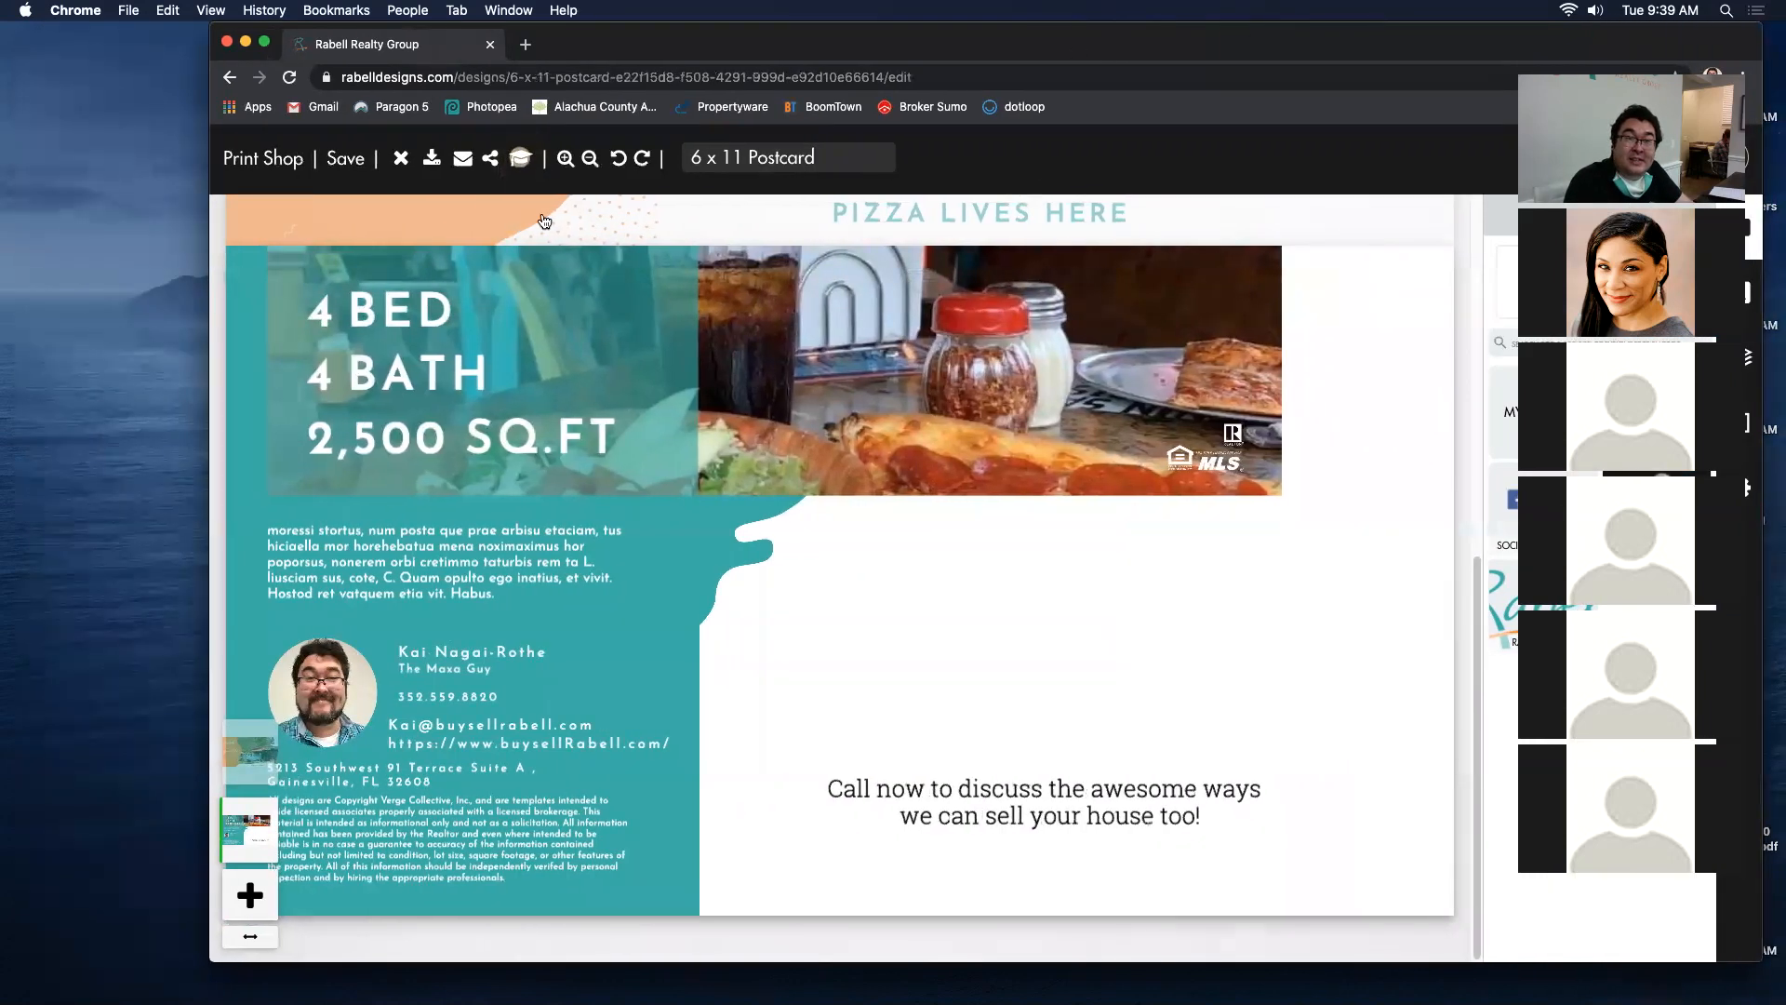
{"action": "left_click", "coordinate": [566, 158]}
{"action": "scroll", "coordinate": [577, 713], "scroll_direction": "down", "scroll_amount": 4}
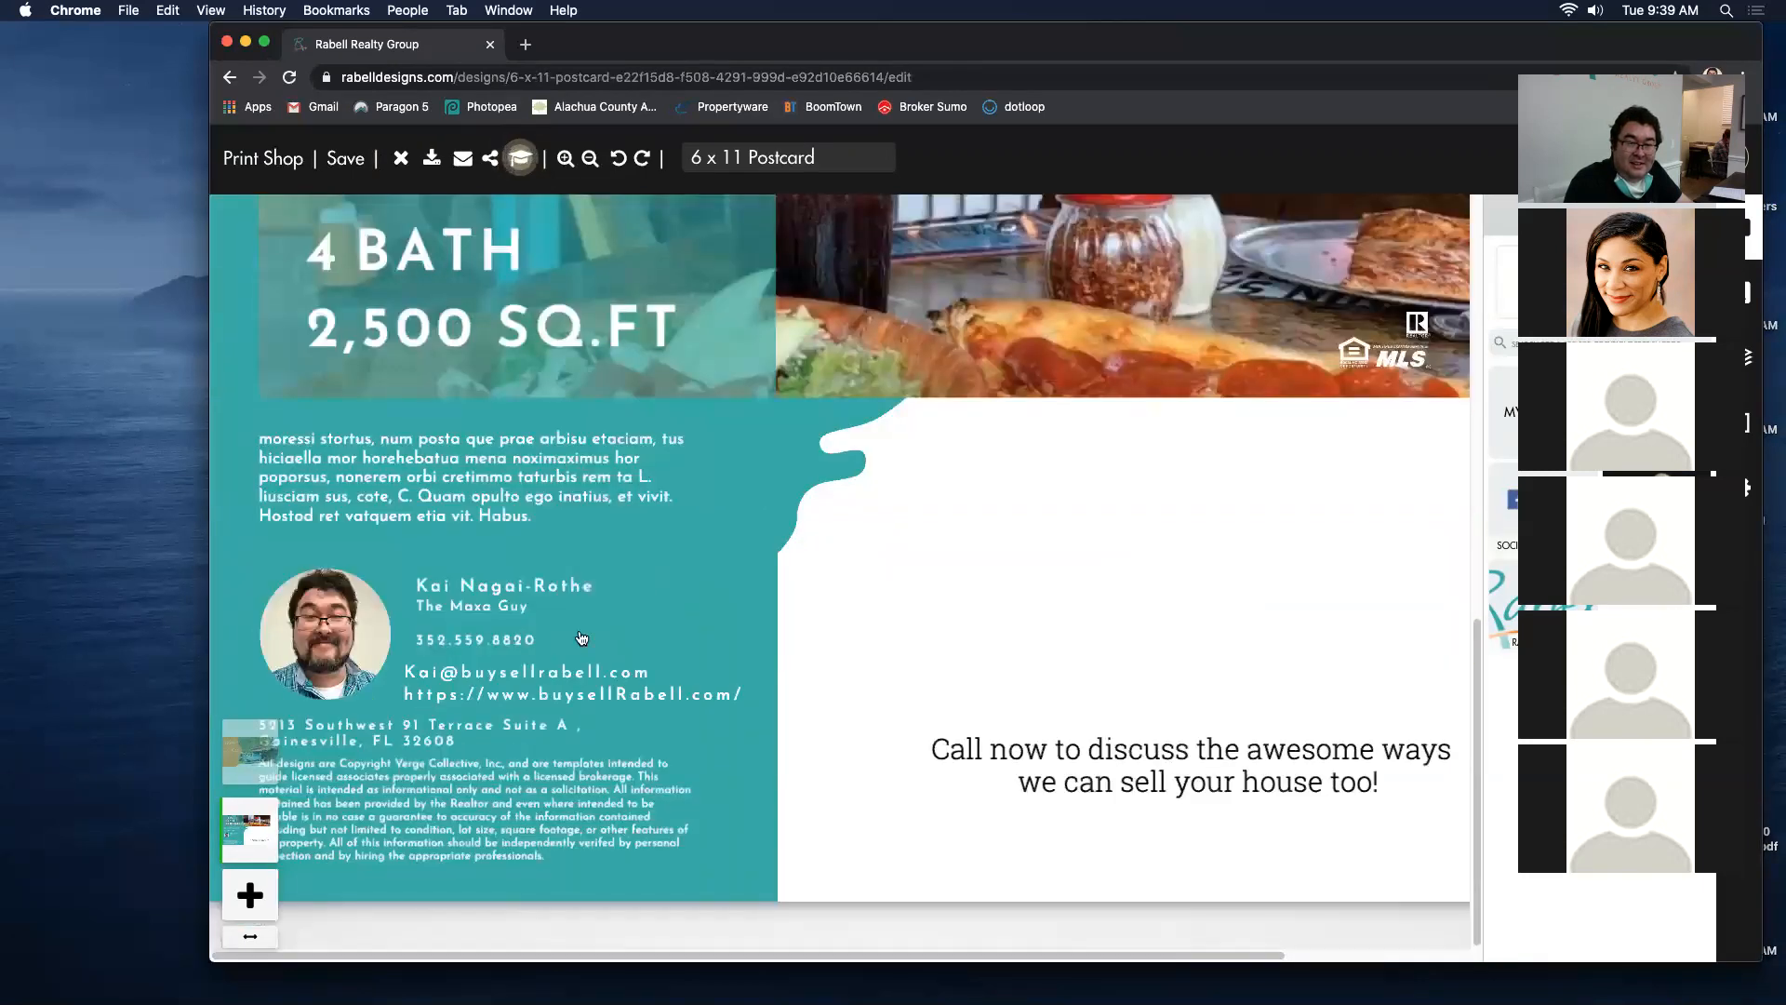
{"action": "left_click", "coordinate": [582, 702]}
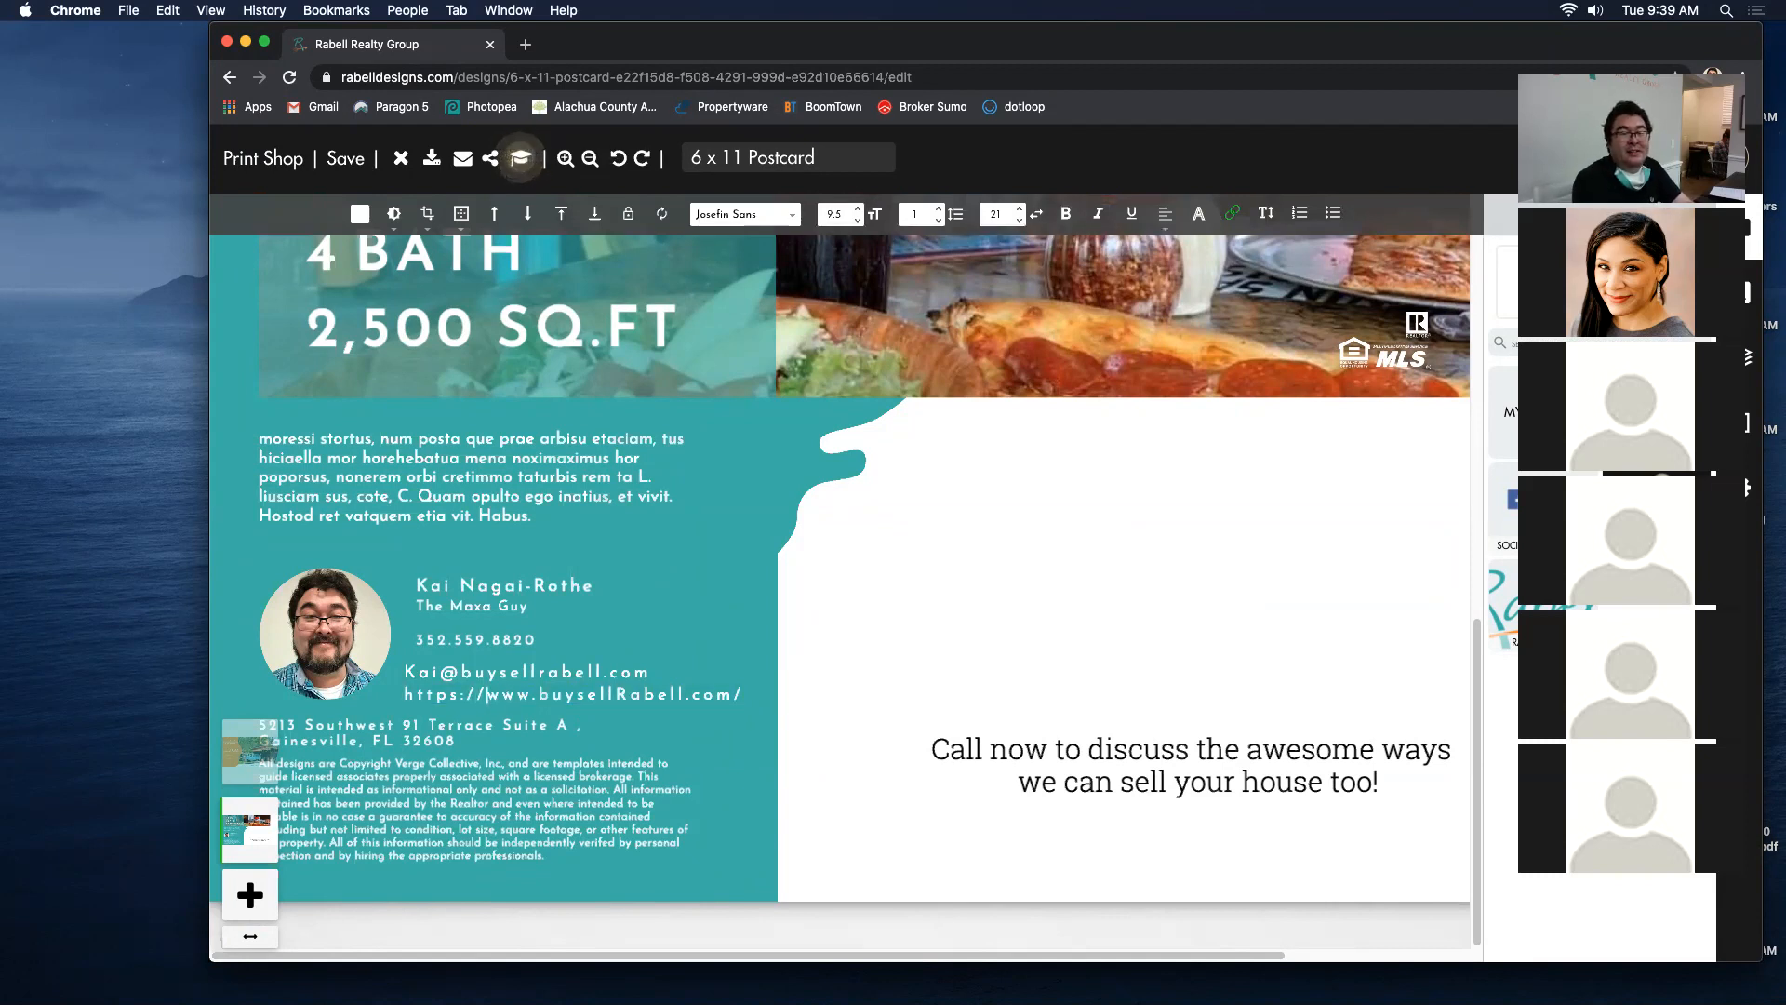
{"action": "key", "text": "BackSpace"}
{"action": "key", "text": "BackSpace"}
{"action": "key", "text": "BackSpace"}
{"action": "key", "text": "BackSpace"}
{"action": "key", "text": "BackSpace"}
{"action": "key", "text": "BackSpace"}
{"action": "key", "text": "BackSpace"}
{"action": "key", "text": "BackSpace"}
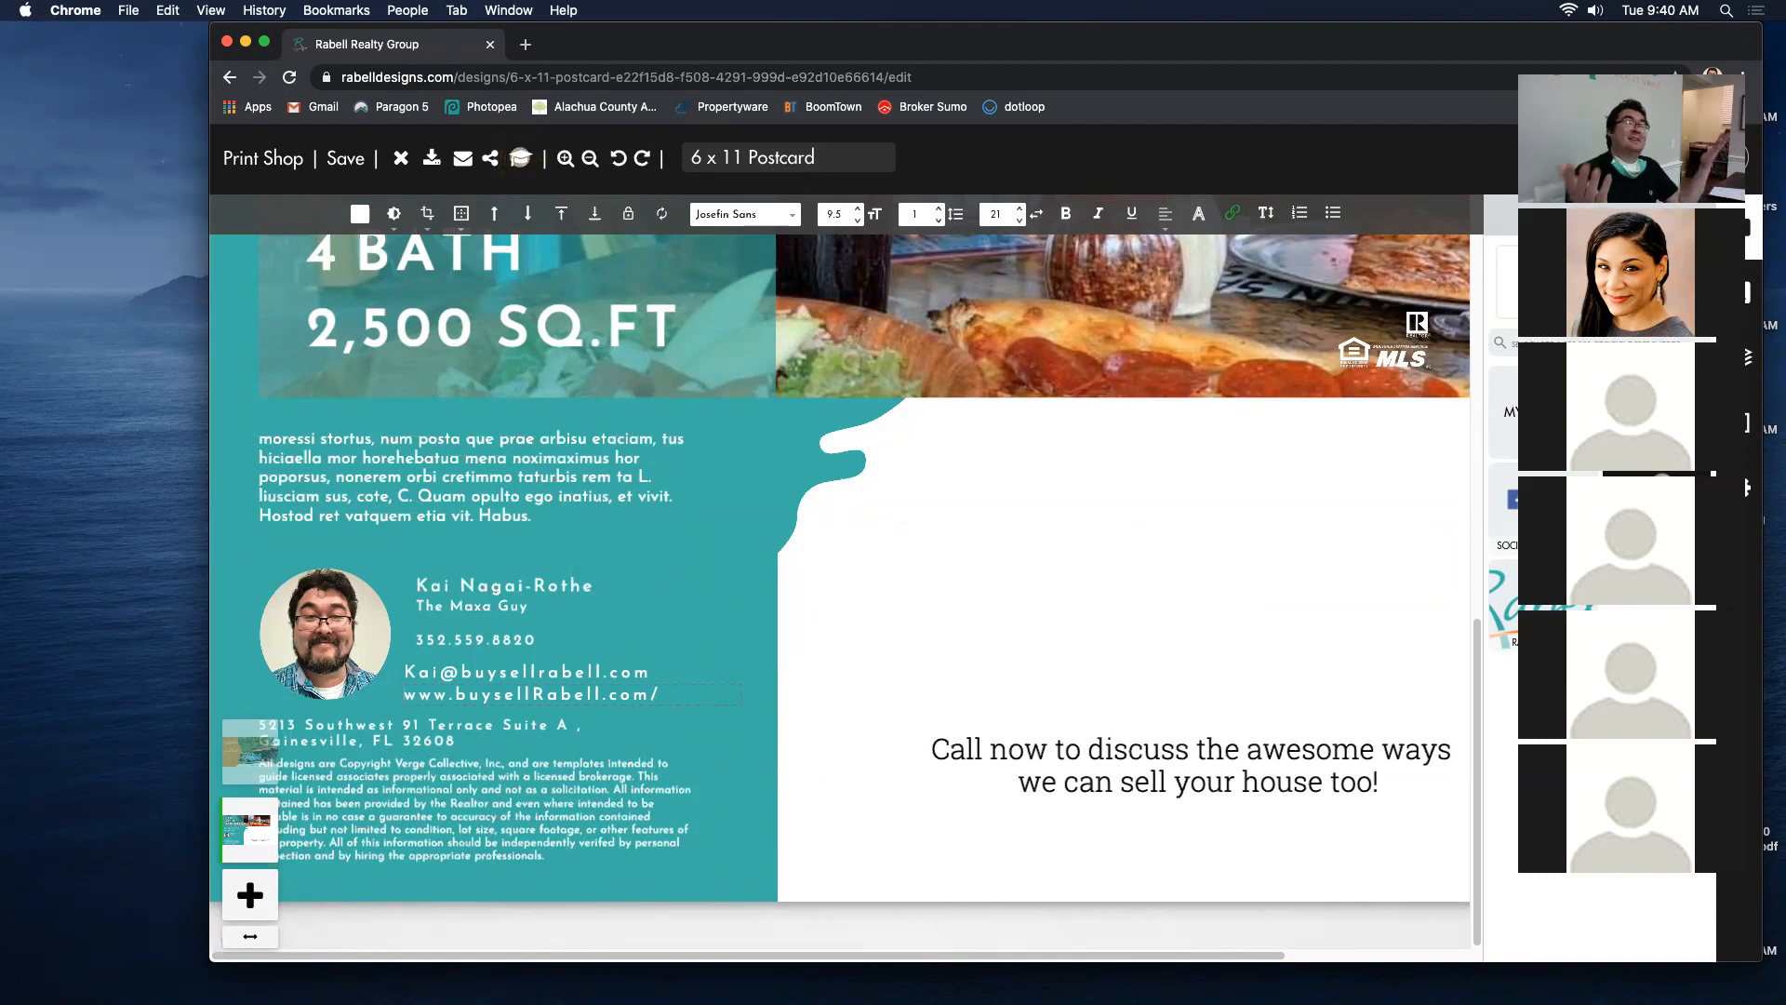
{"action": "key", "text": "Delete"}
{"action": "key", "text": "Delete"}
{"action": "key", "text": "Delete"}
{"action": "key", "text": "Delete"}
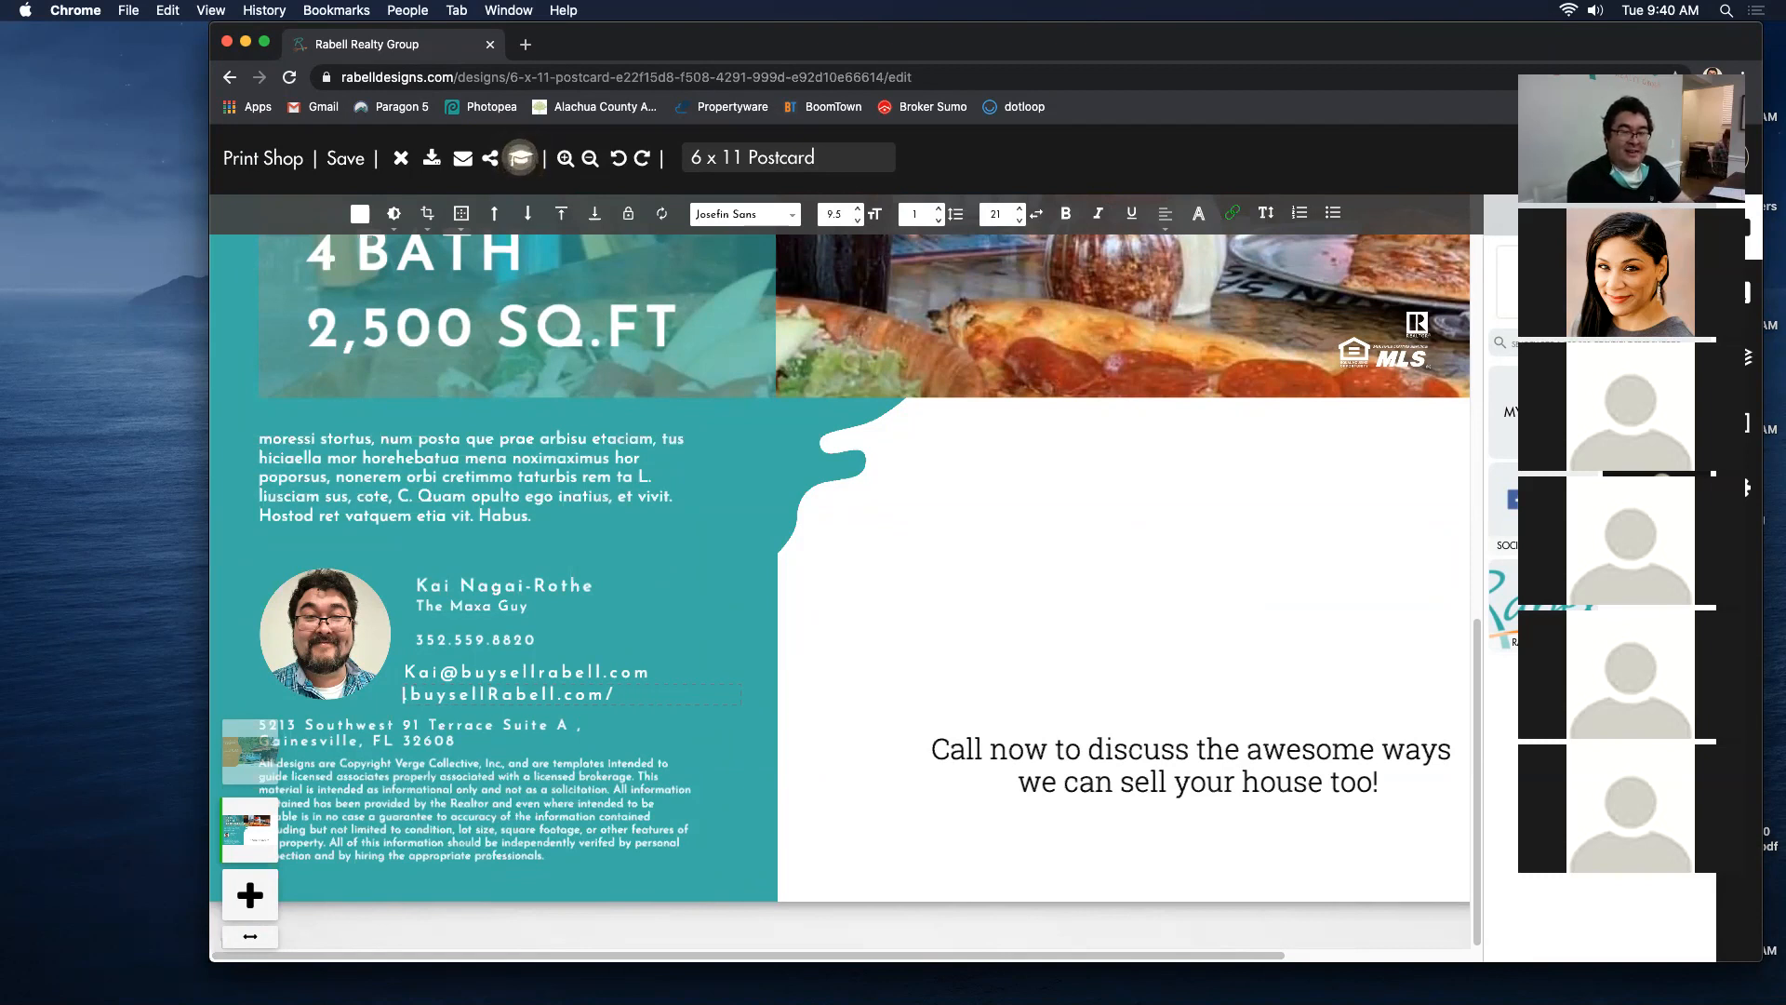
{"action": "key", "text": "Delete"}
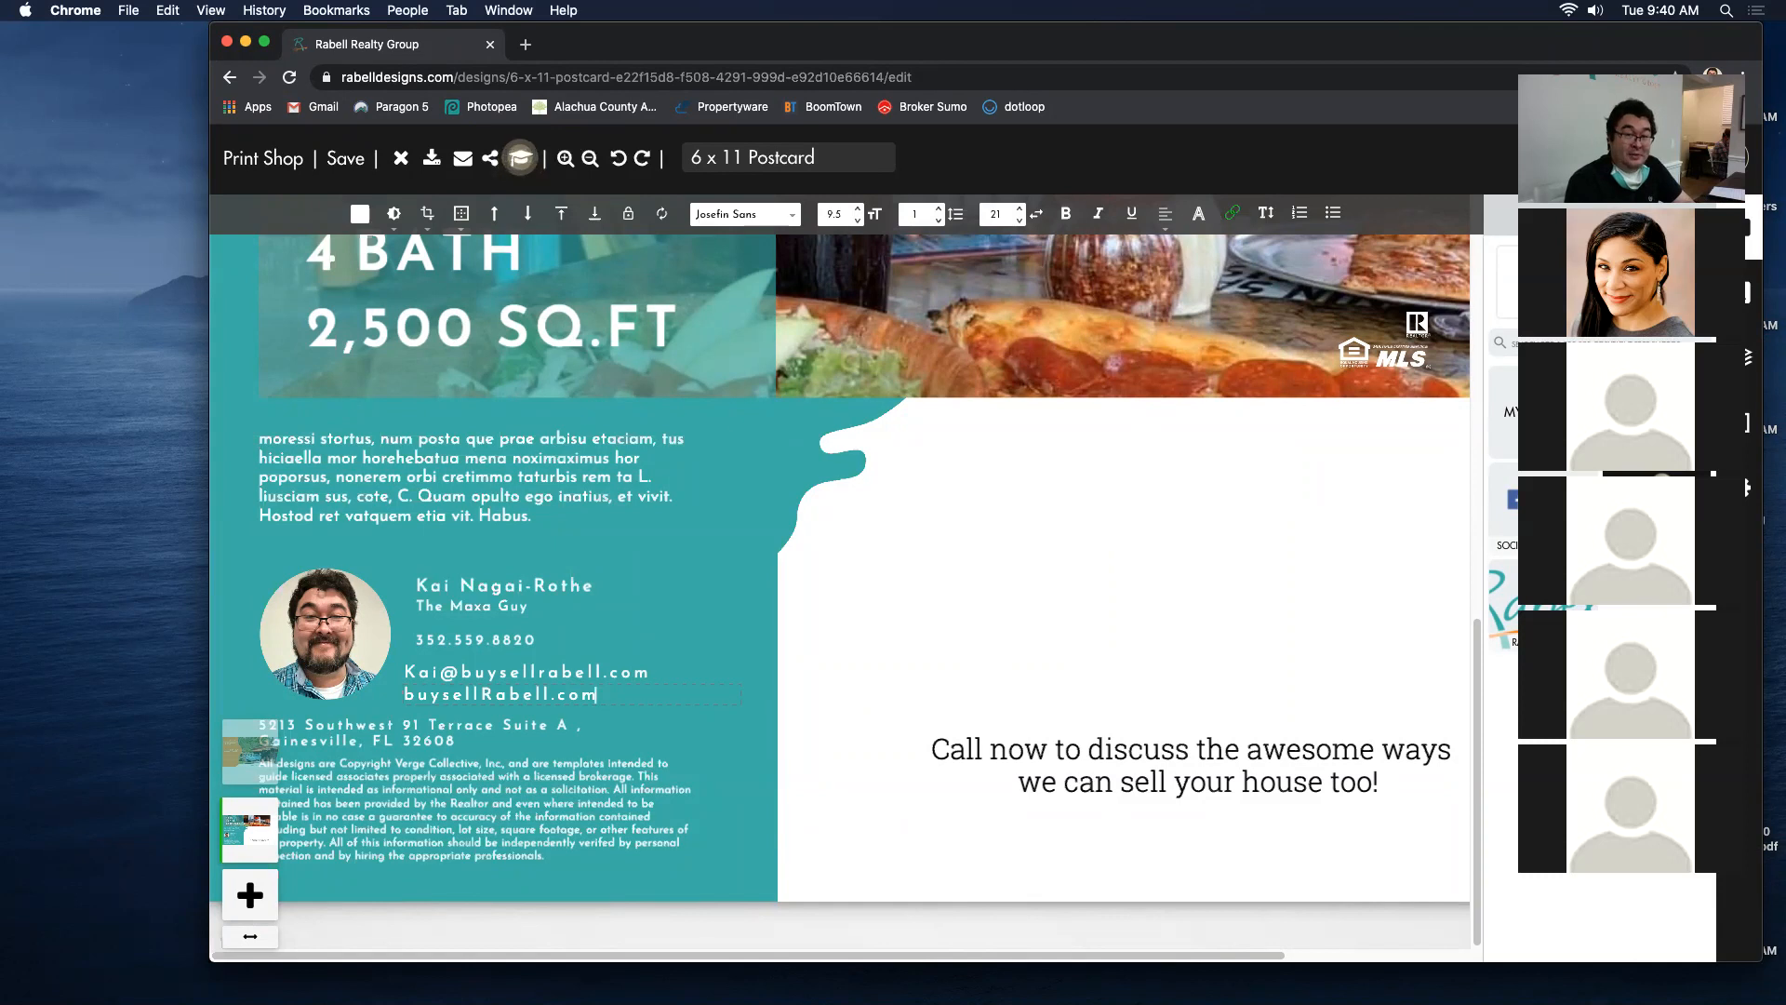
{"action": "left_click", "coordinate": [952, 577]}
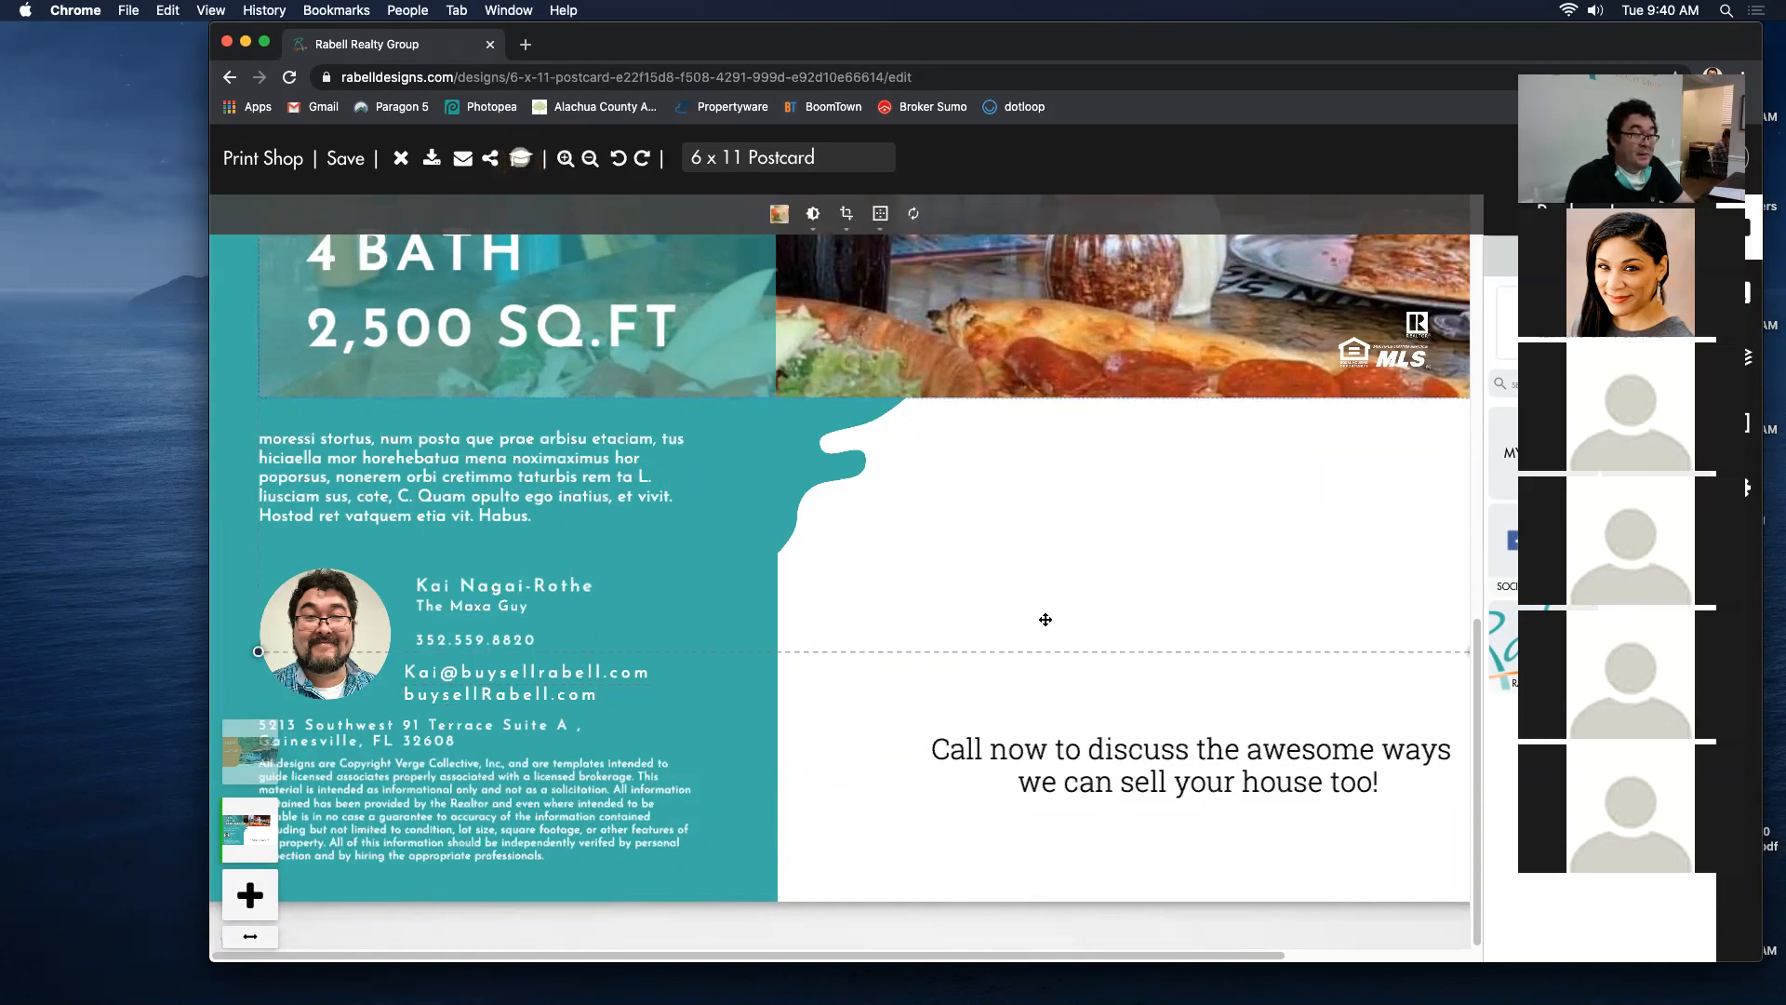
Step: Close the postcard editor without saving the changes and return to the designs dashboard
{"action": "scroll", "coordinate": [1046, 620], "scroll_direction": "up", "scroll_amount": 10}
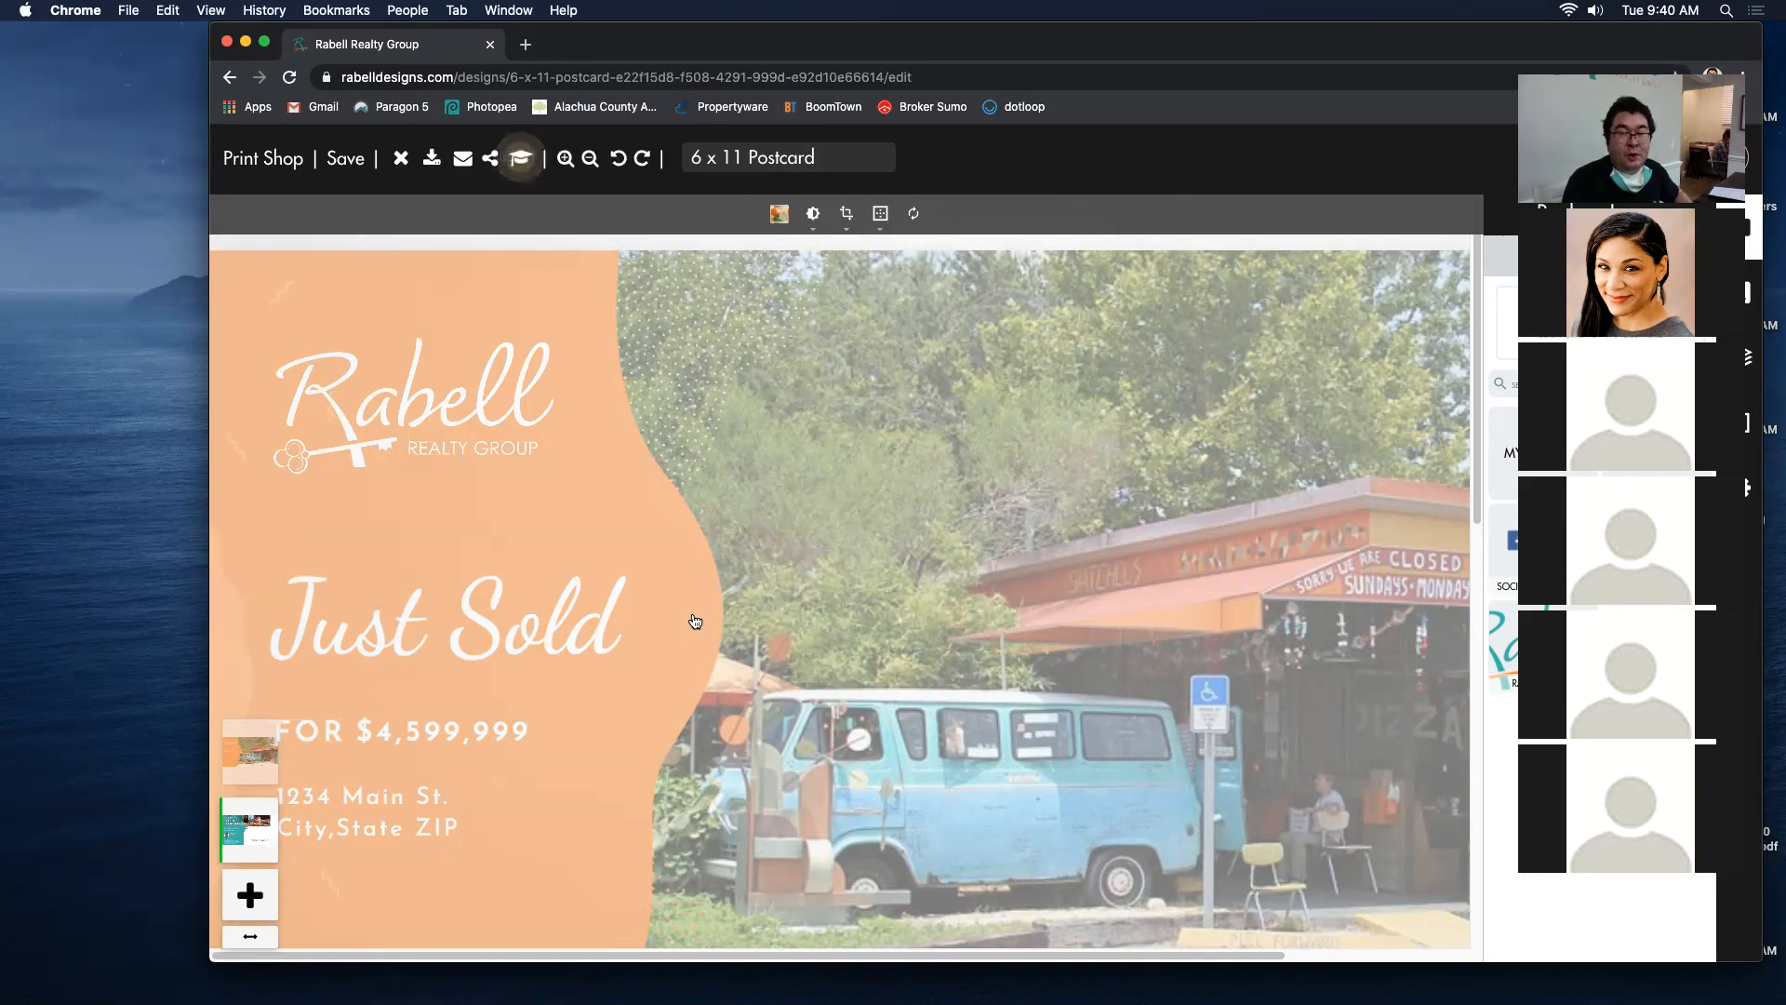
{"action": "scroll", "coordinate": [828, 665], "scroll_direction": "down", "scroll_amount": 10}
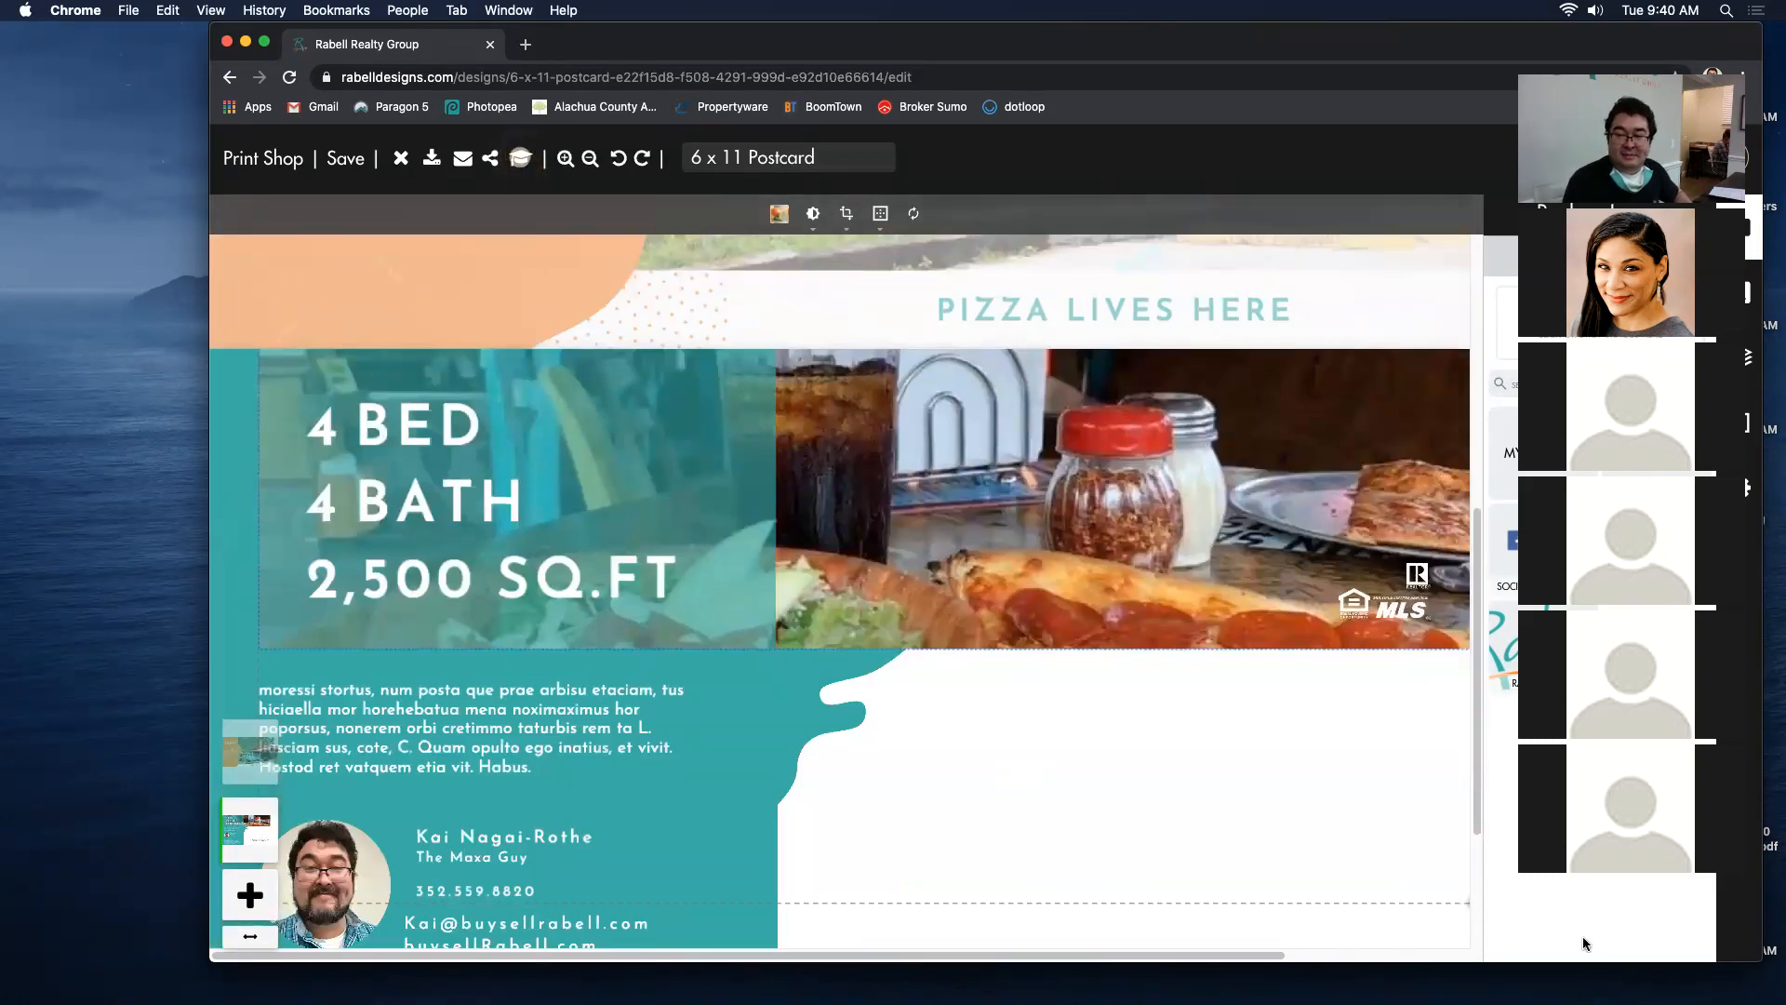
{"action": "scroll", "coordinate": [1307, 786], "scroll_direction": "down", "scroll_amount": 3}
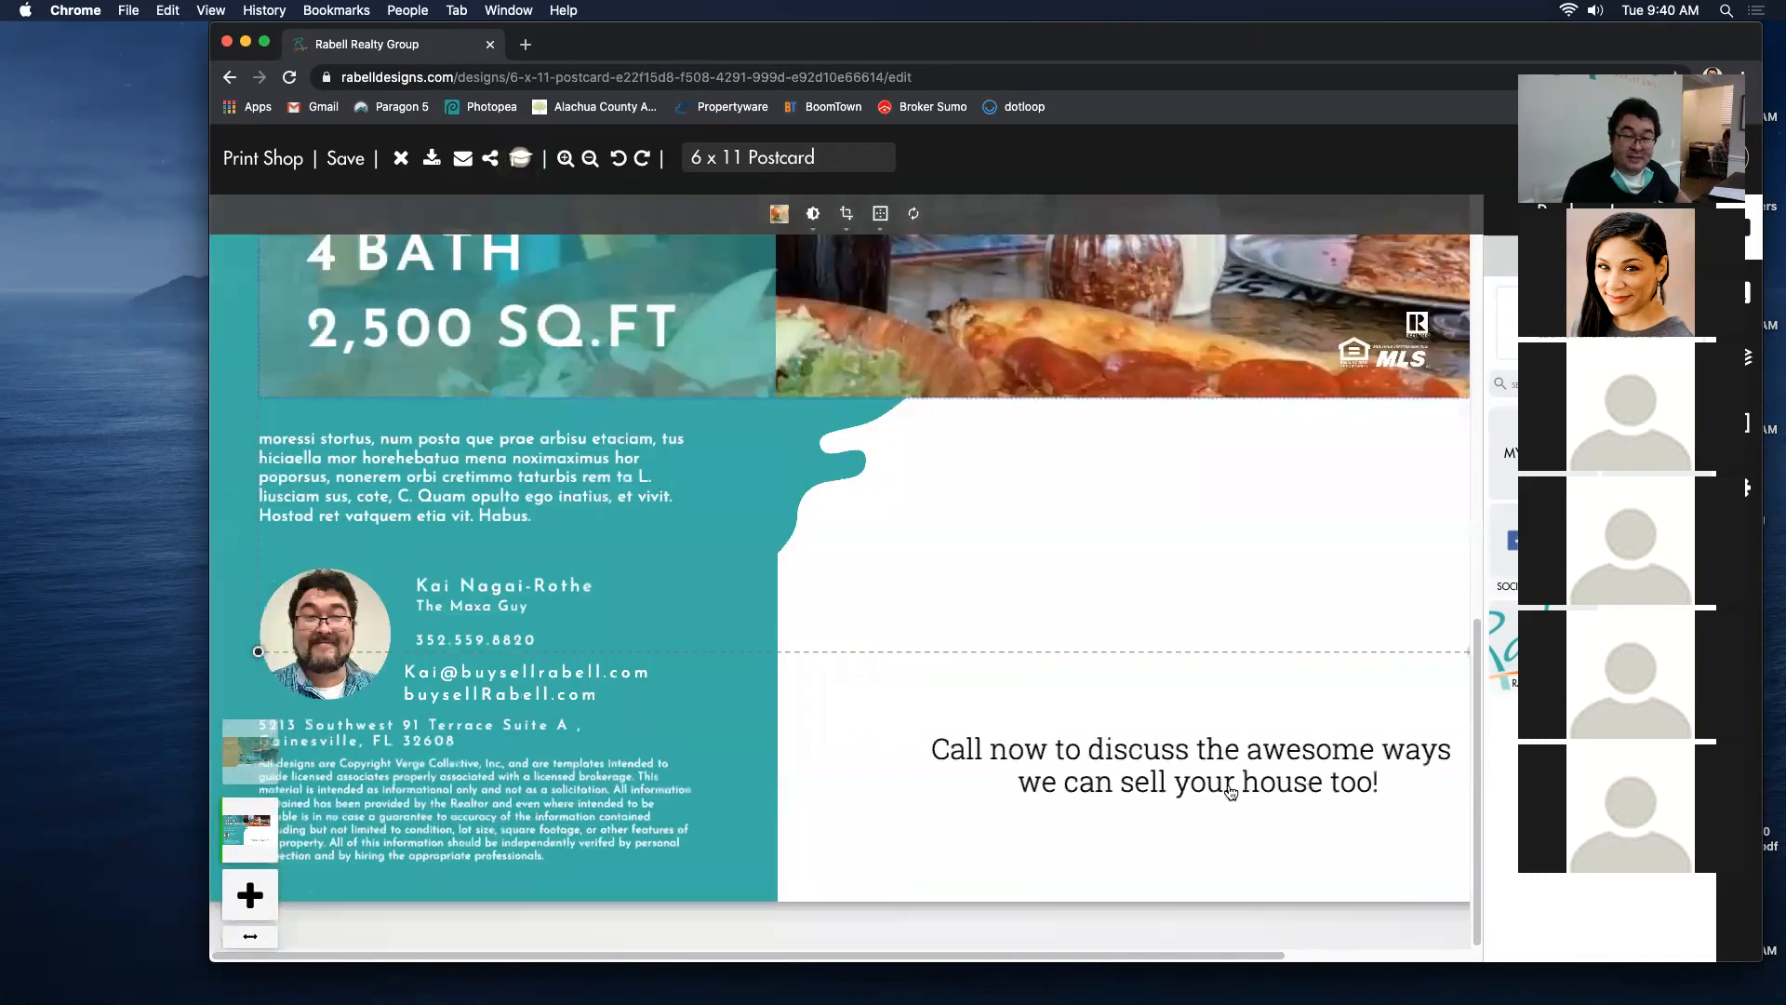
{"action": "left_click", "coordinate": [835, 705]}
{"action": "scroll", "coordinate": [843, 701], "scroll_direction": "up", "scroll_amount": 15}
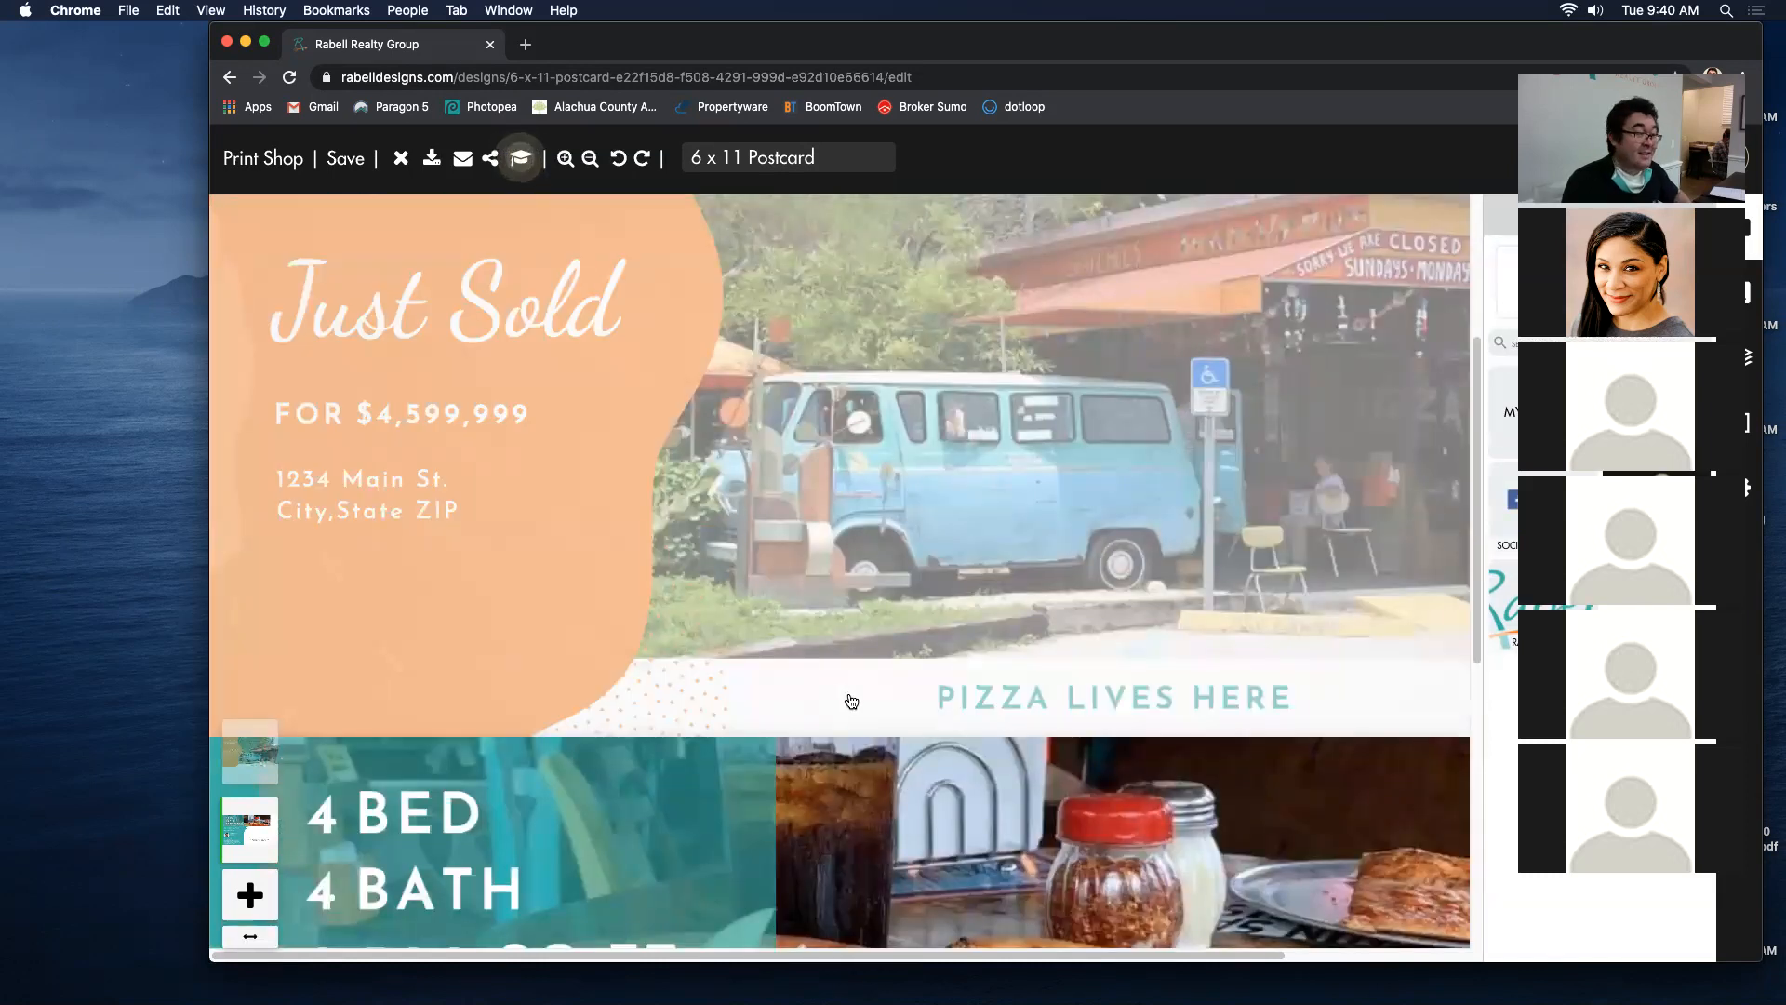
{"action": "scroll", "coordinate": [858, 696], "scroll_direction": "up", "scroll_amount": 2}
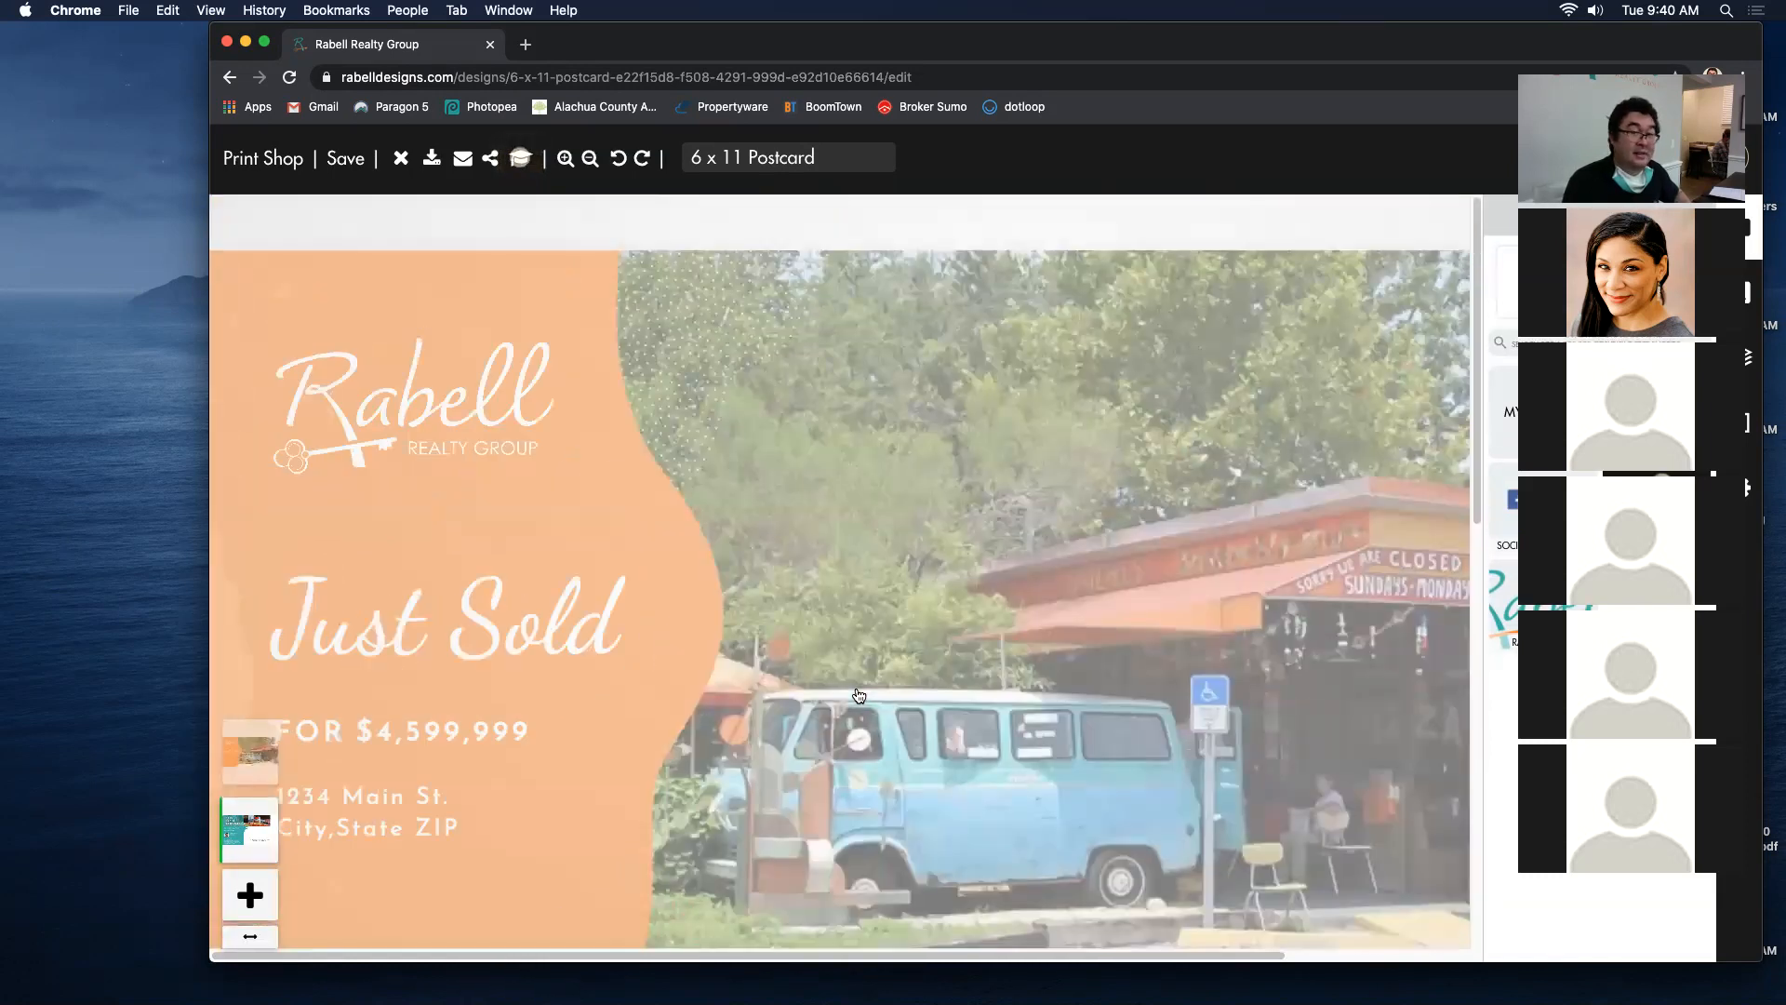
{"action": "left_click", "coordinate": [402, 156]}
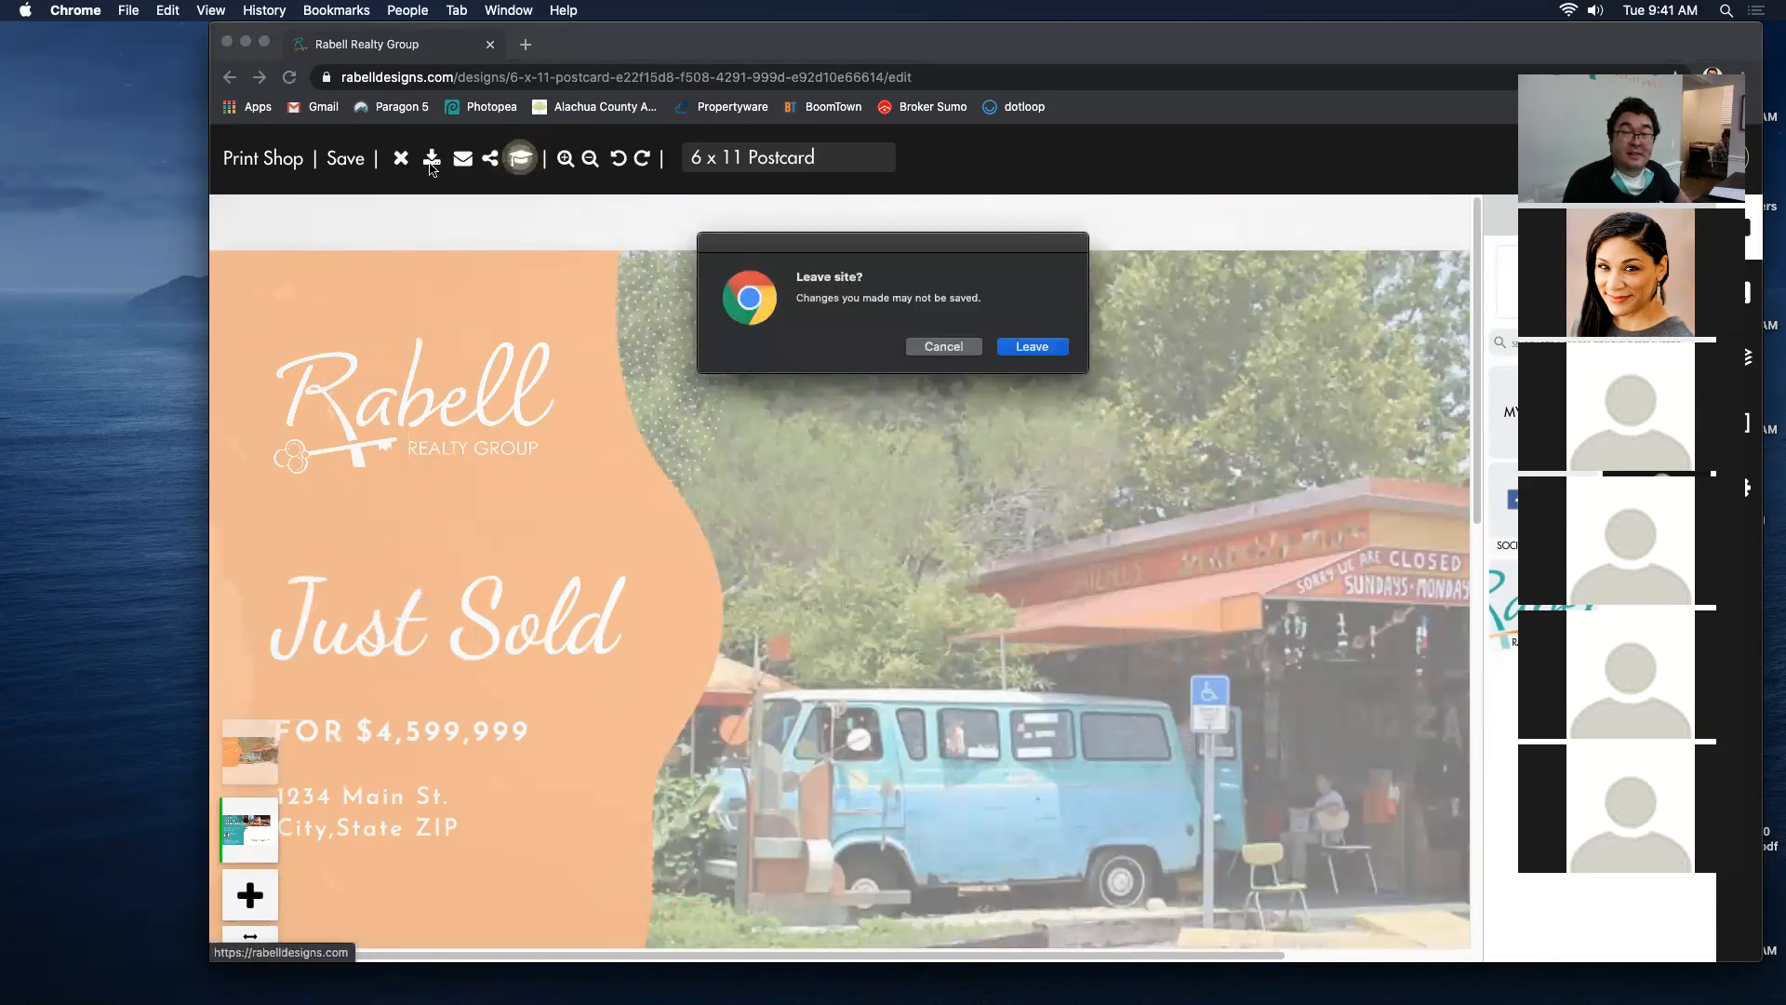
{"action": "left_click", "coordinate": [1051, 351]}
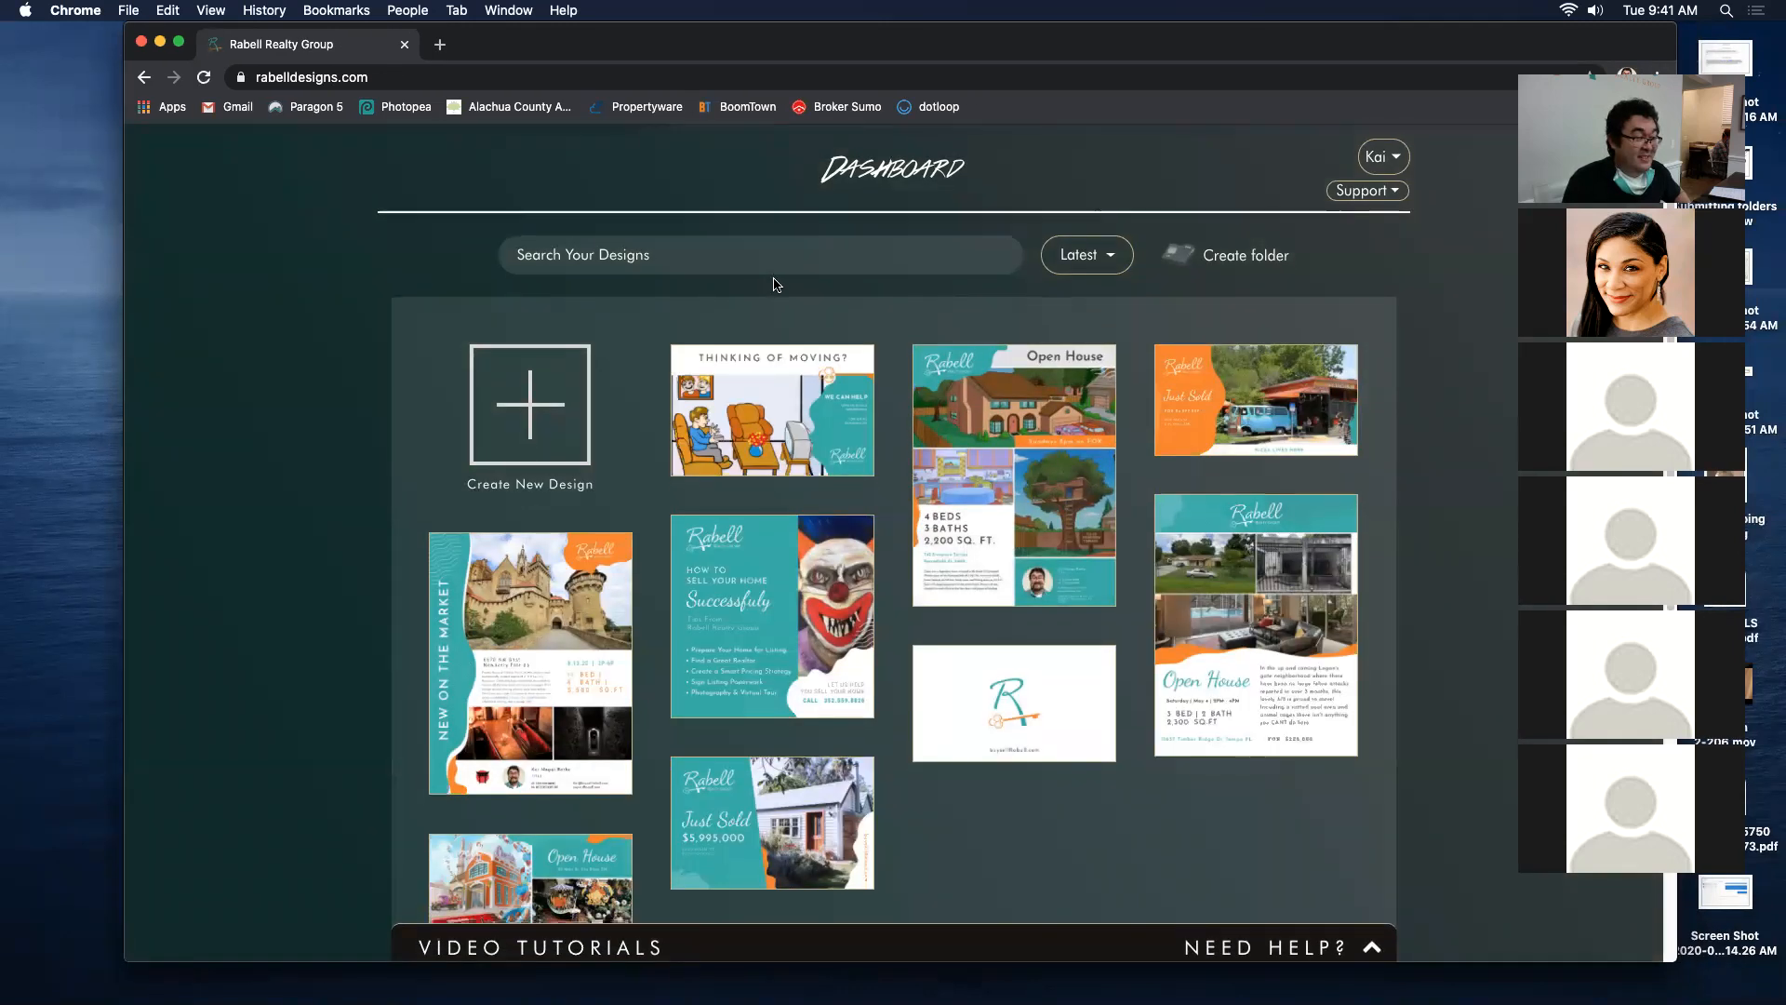
Step: Open the "Thinking of Moving?" 8.5 x 5.5 postcard from the dashboard for editing
{"action": "scroll", "coordinate": [769, 286], "scroll_direction": "down", "scroll_amount": 1}
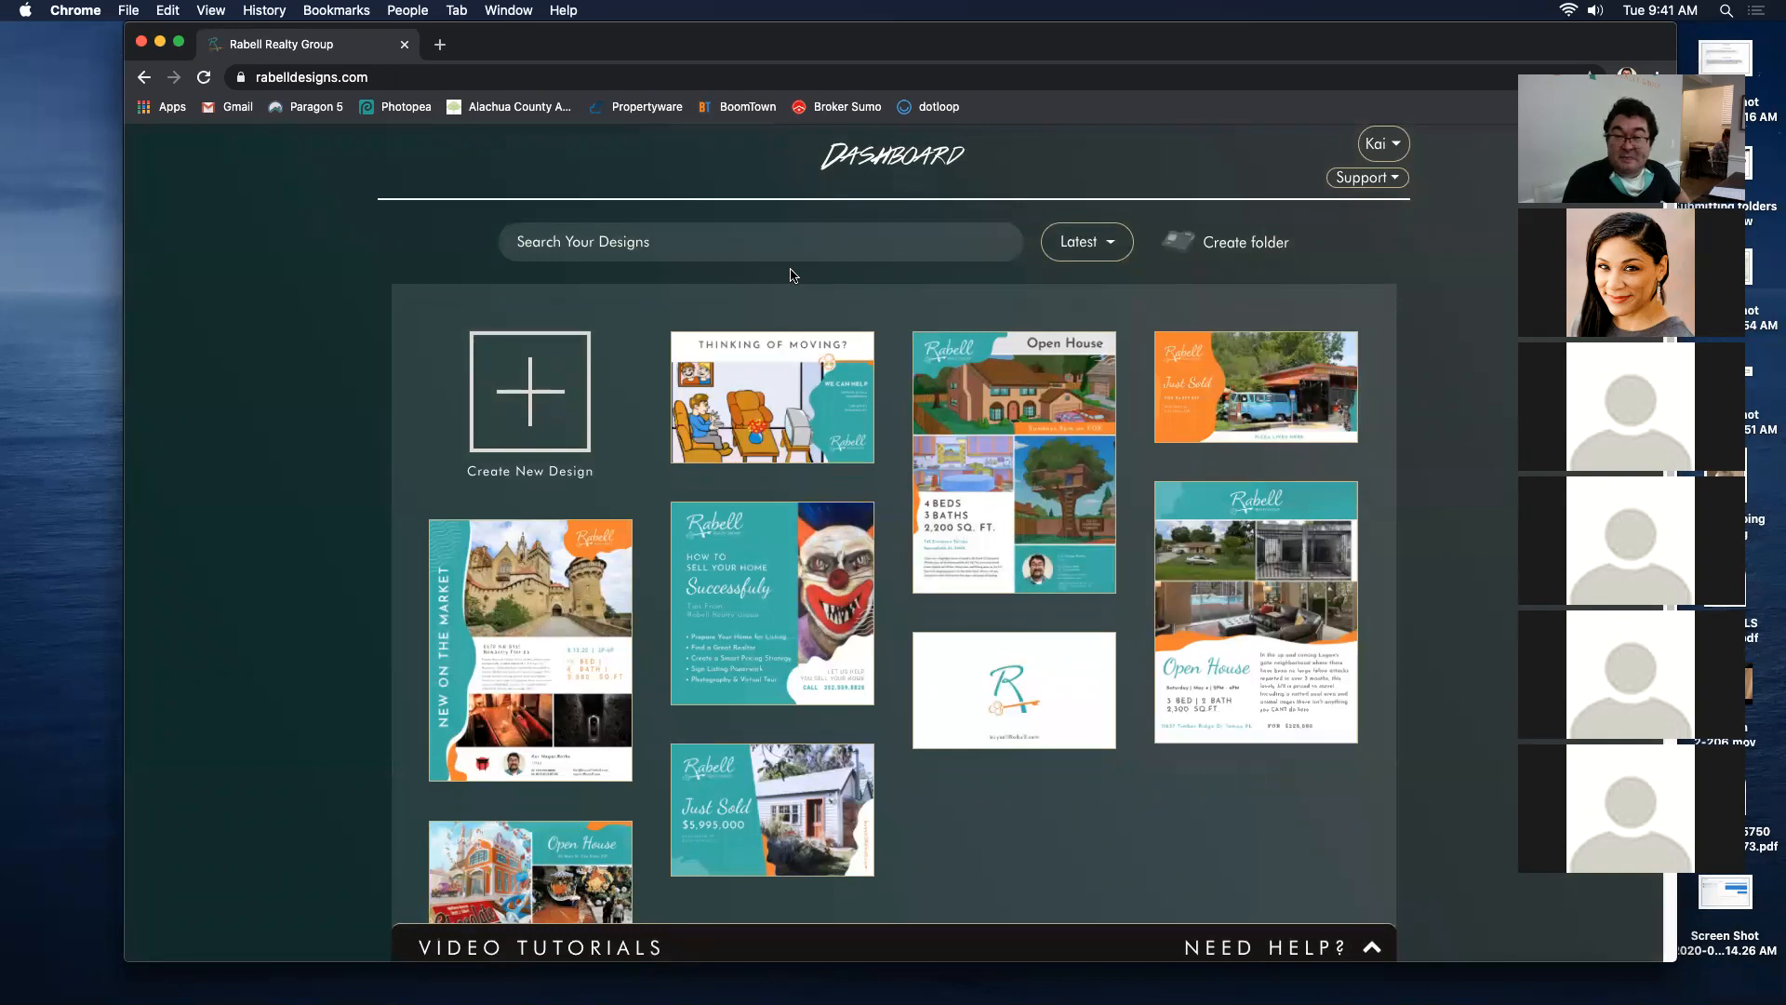
{"action": "left_click", "coordinate": [832, 369]}
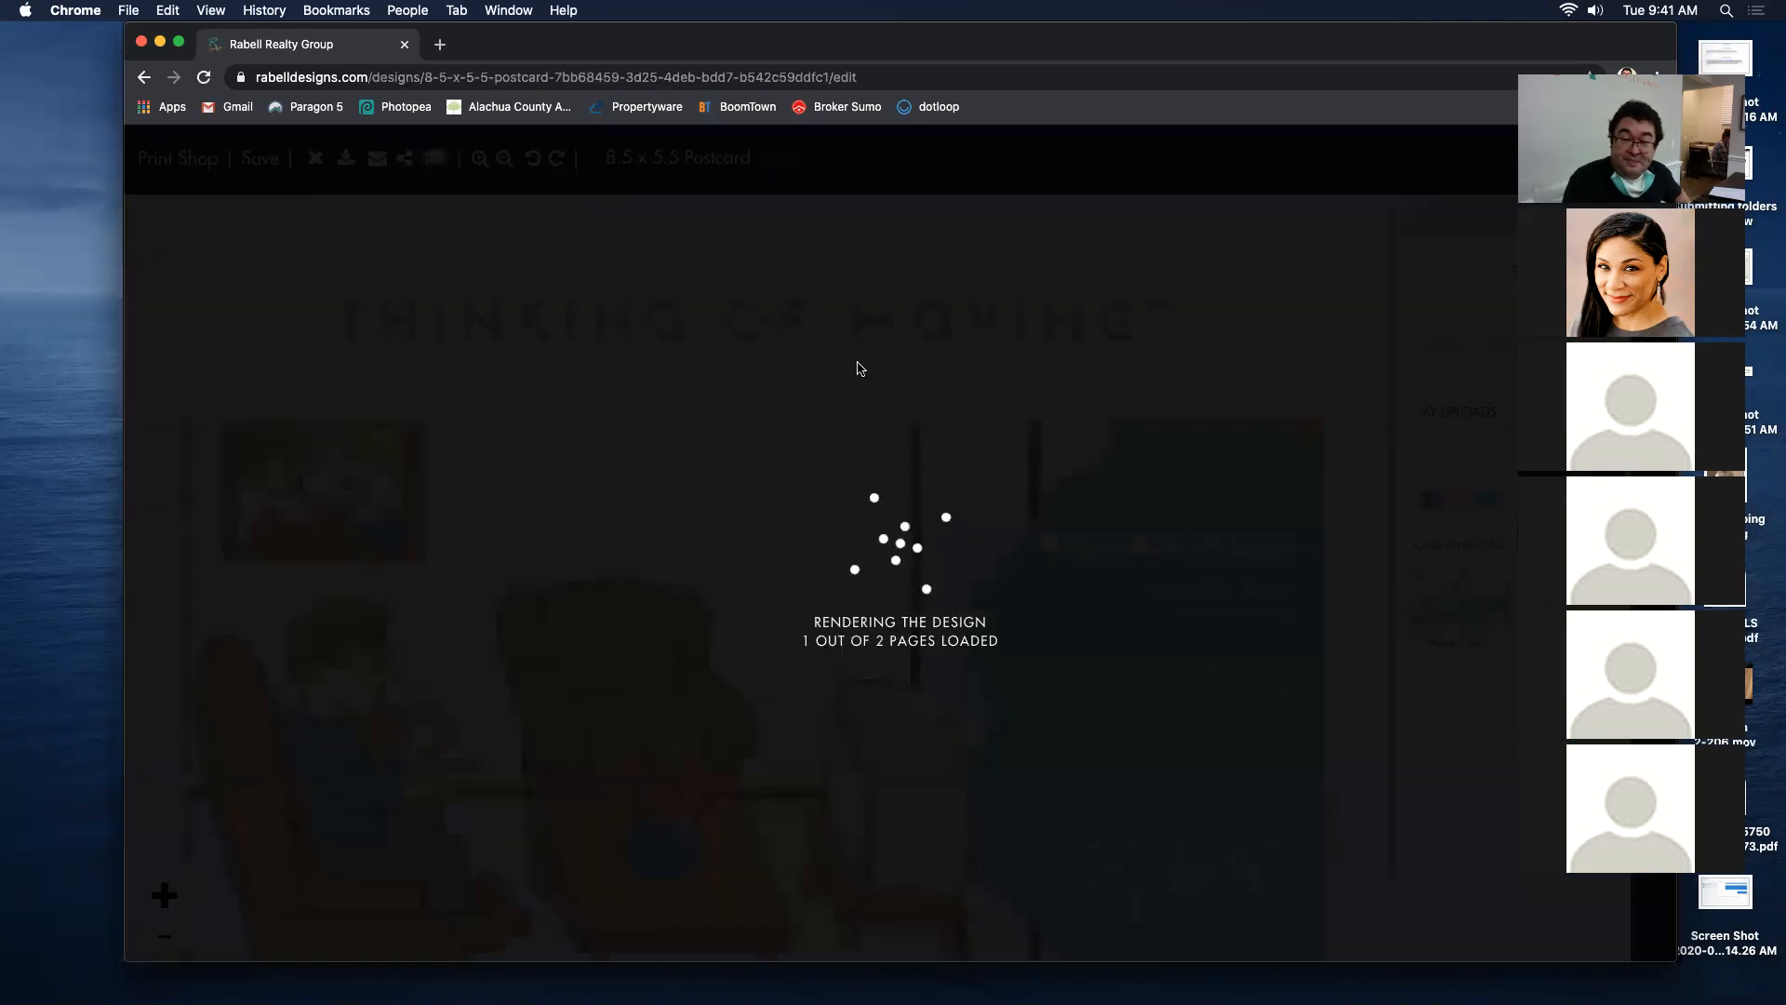
{"action": "left_click_drag", "start_coordinate": [1248, 48], "coordinate": [1177, 44]}
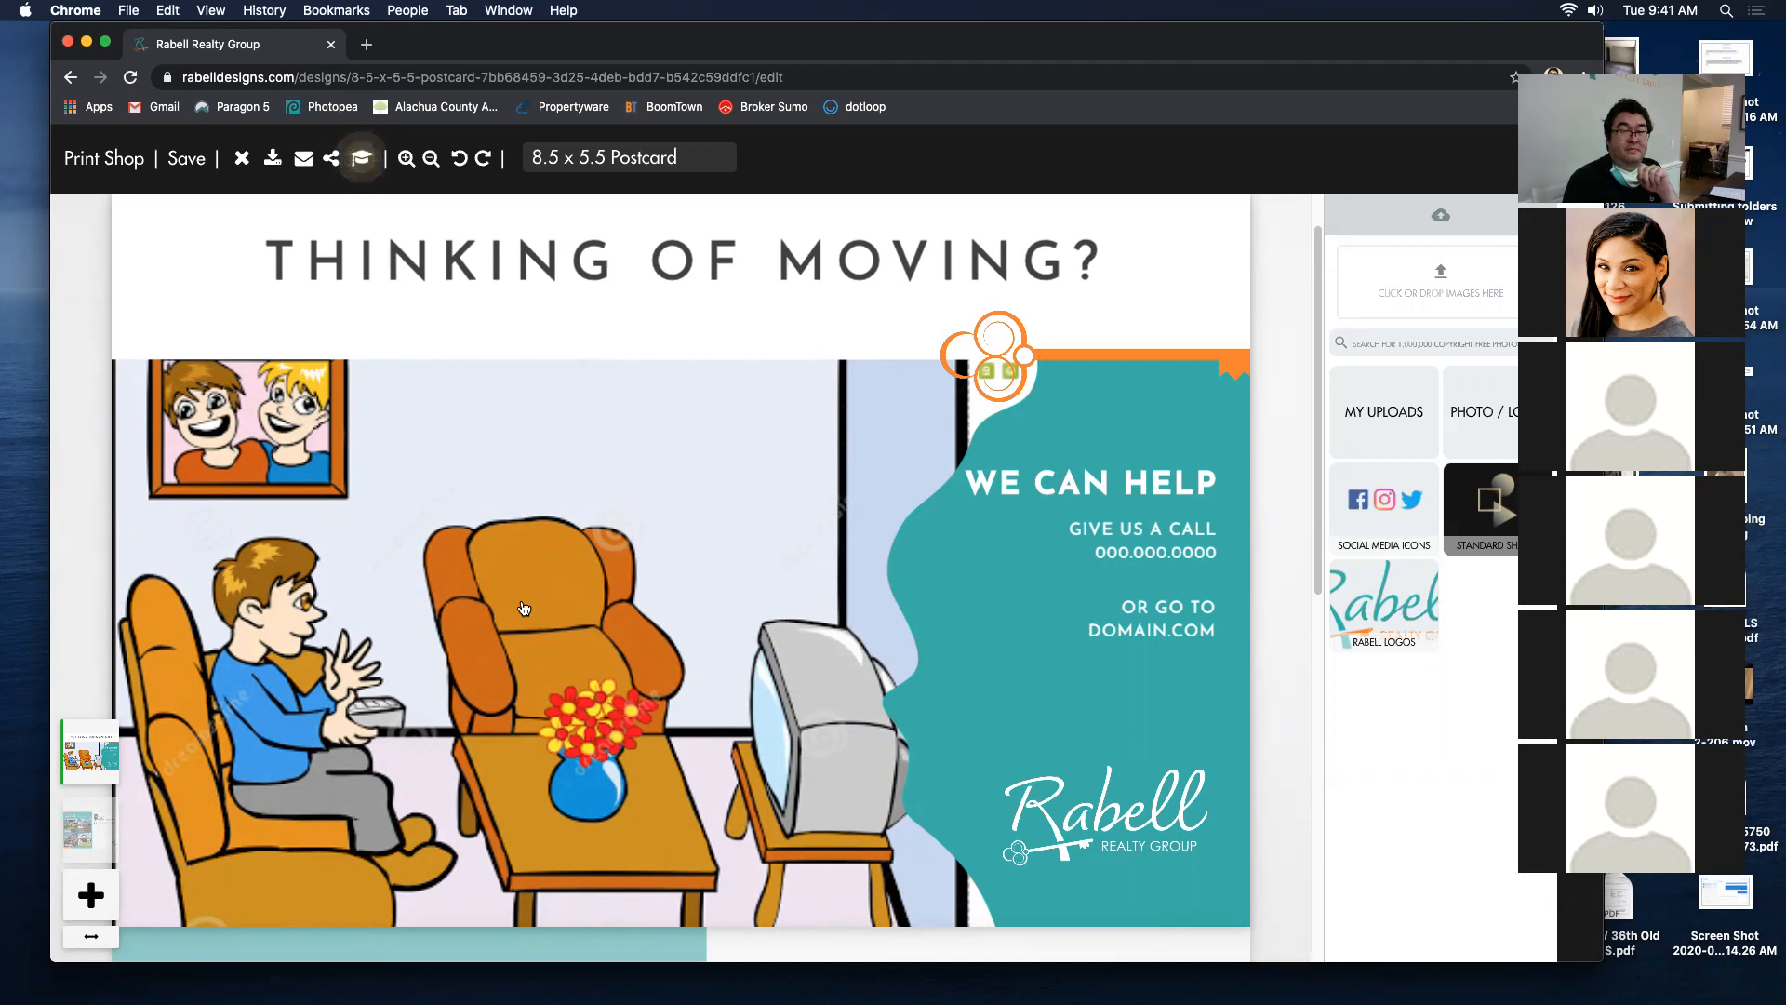
Step: Select the living-room picture and the "Give us a call" text on the postcard's front to compare their editing options
{"action": "left_click", "coordinate": [526, 610]}
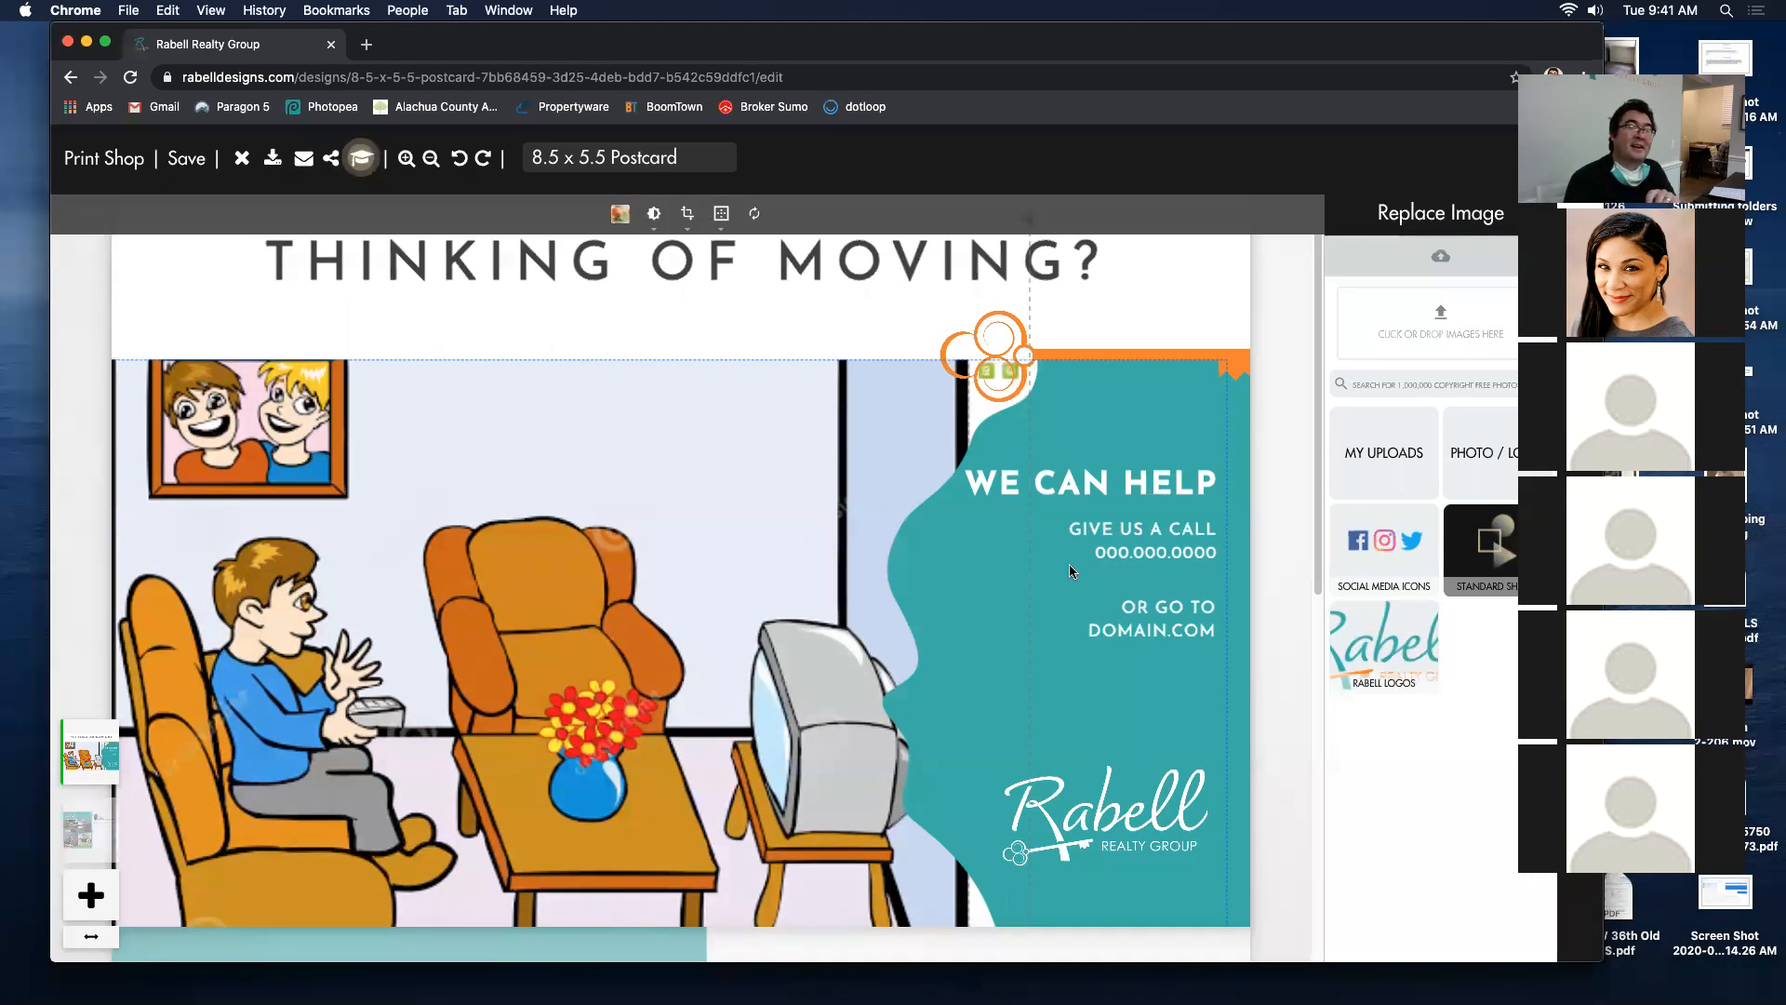
{"action": "left_click", "coordinate": [1273, 600]}
{"action": "left_click", "coordinate": [1171, 562]}
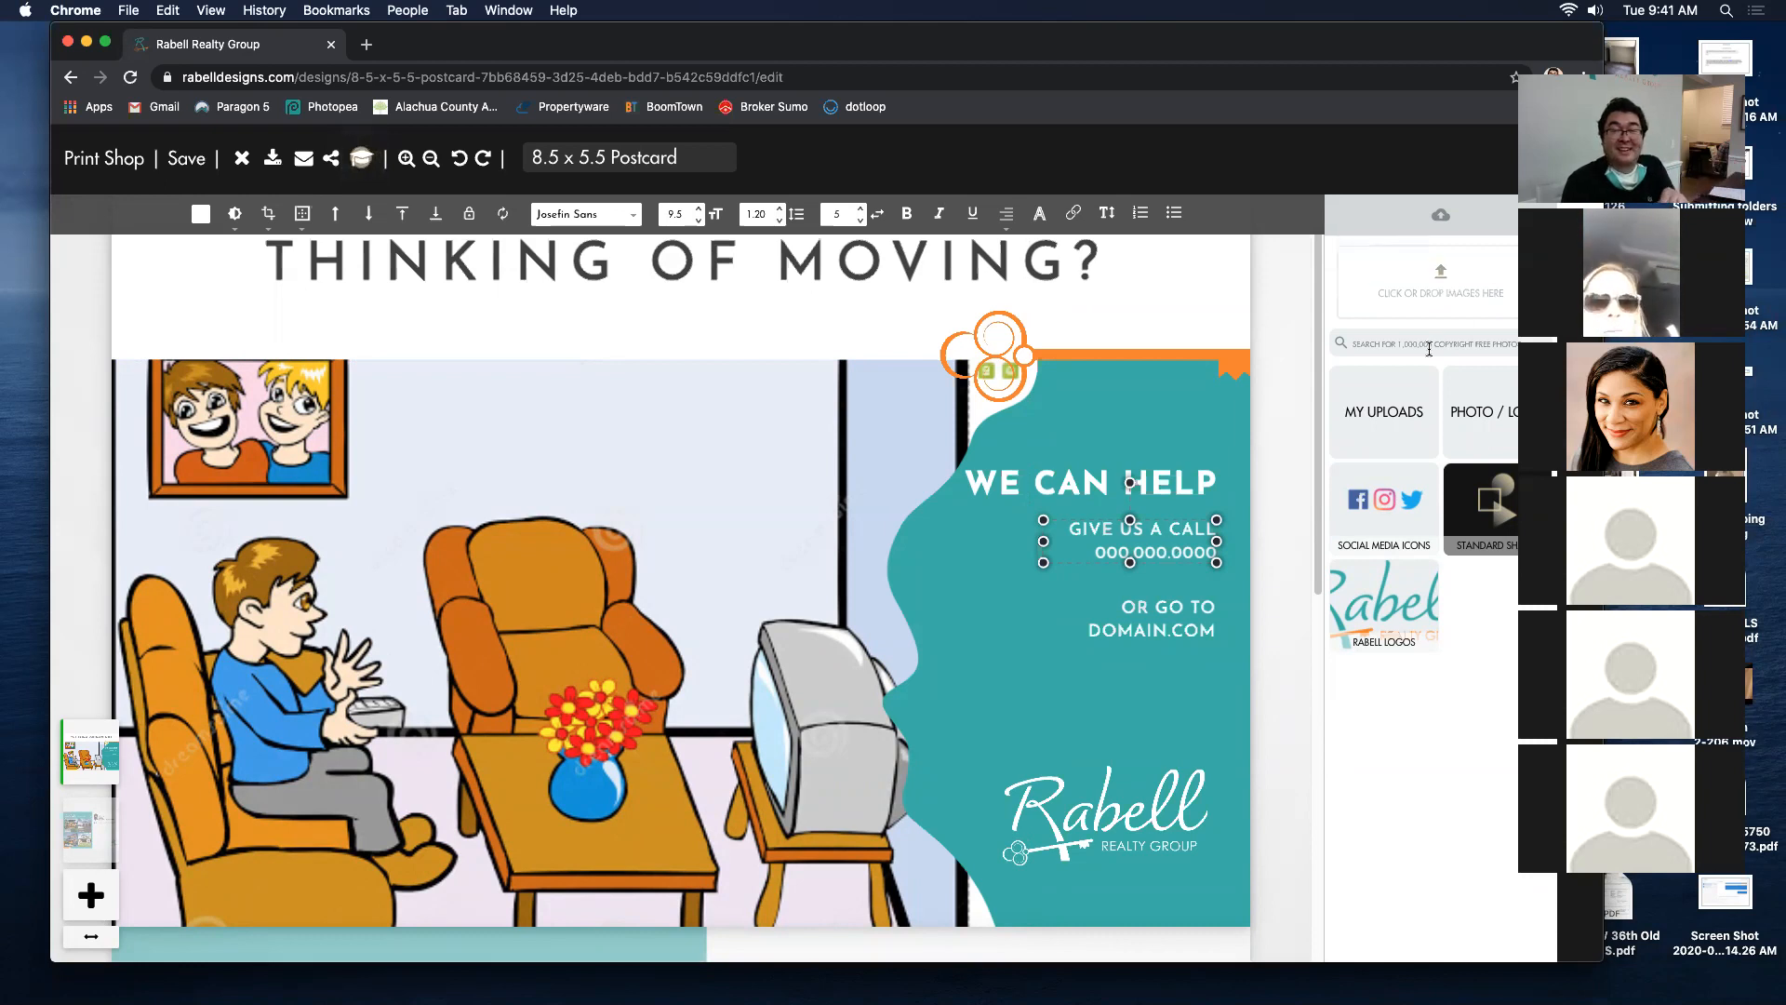
{"action": "left_click", "coordinate": [1230, 445]}
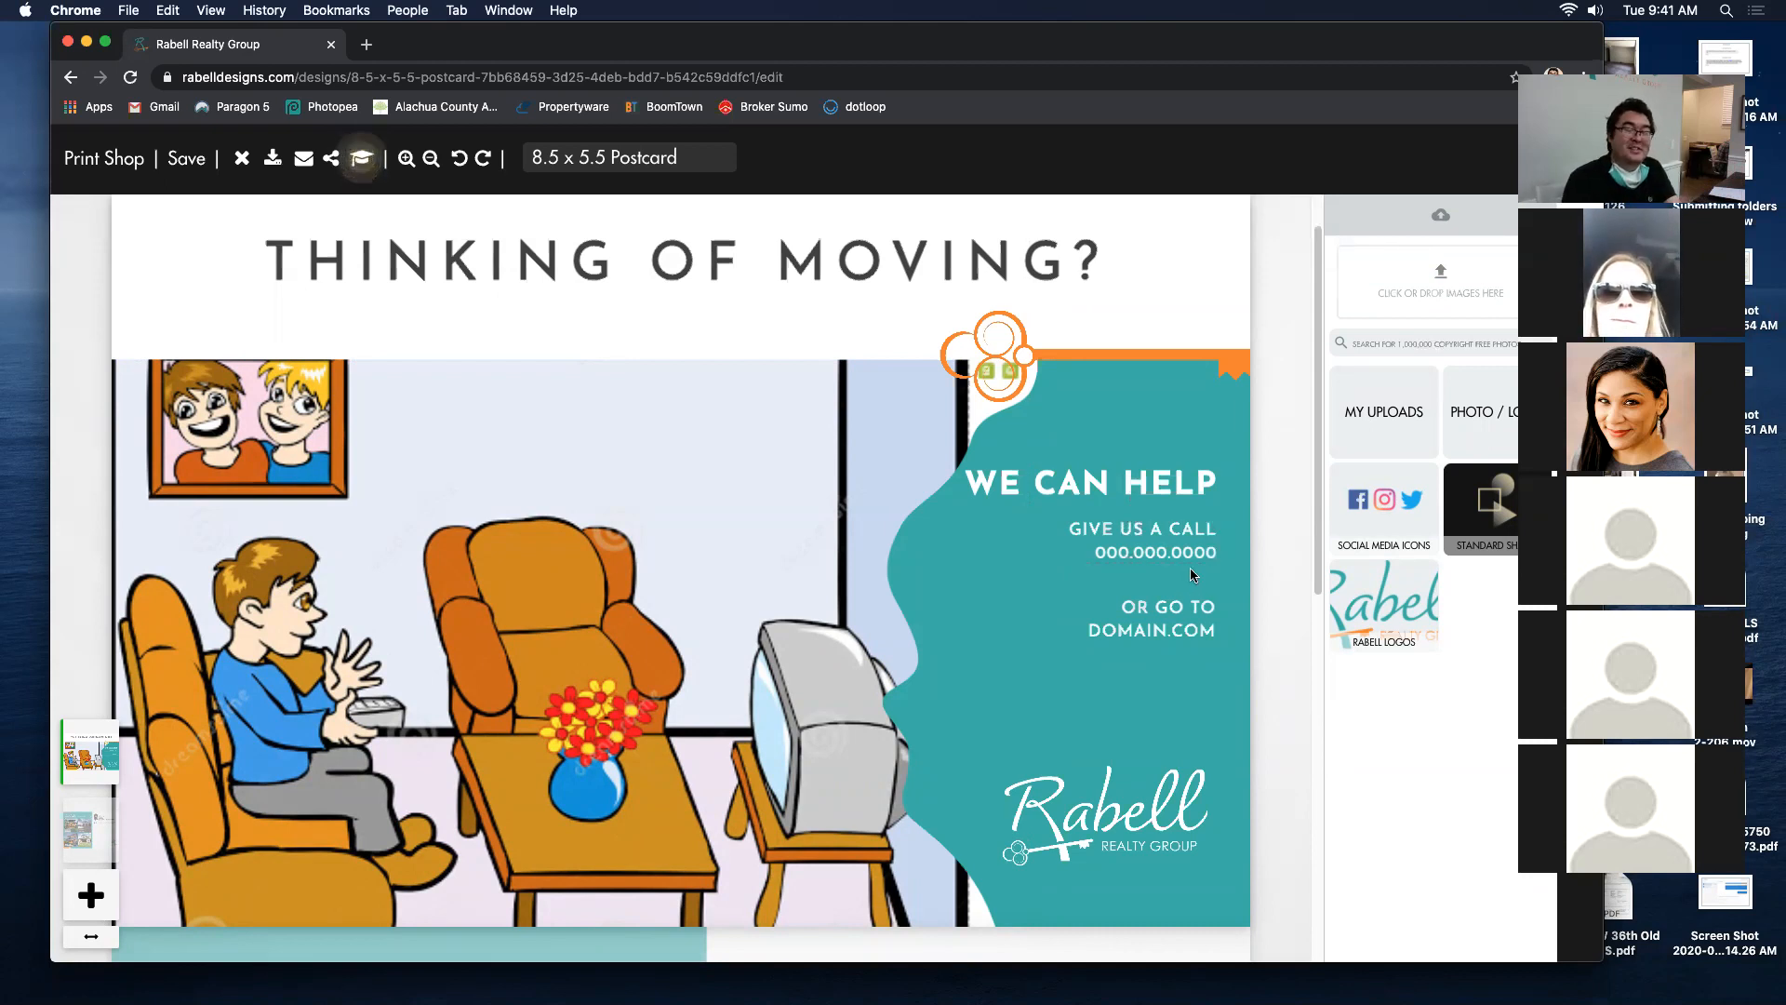
{"action": "left_click", "coordinate": [635, 737]}
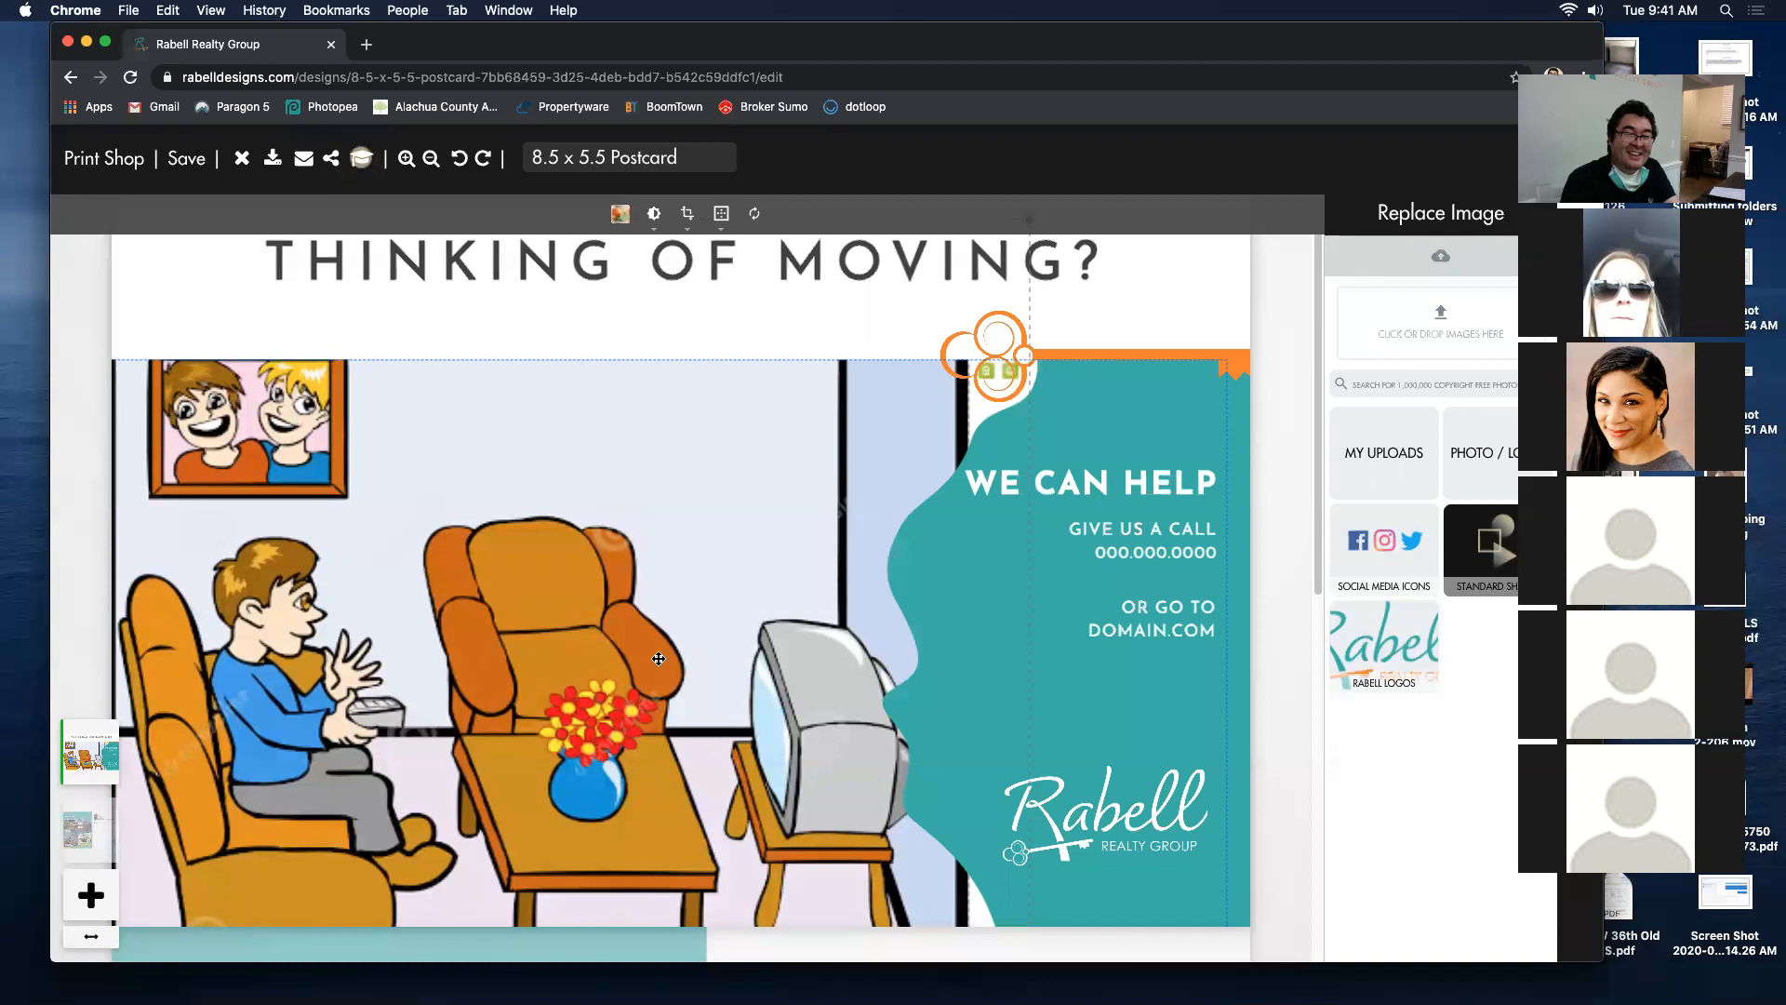
{"action": "scroll", "coordinate": [1276, 530], "scroll_direction": "down", "scroll_amount": 2}
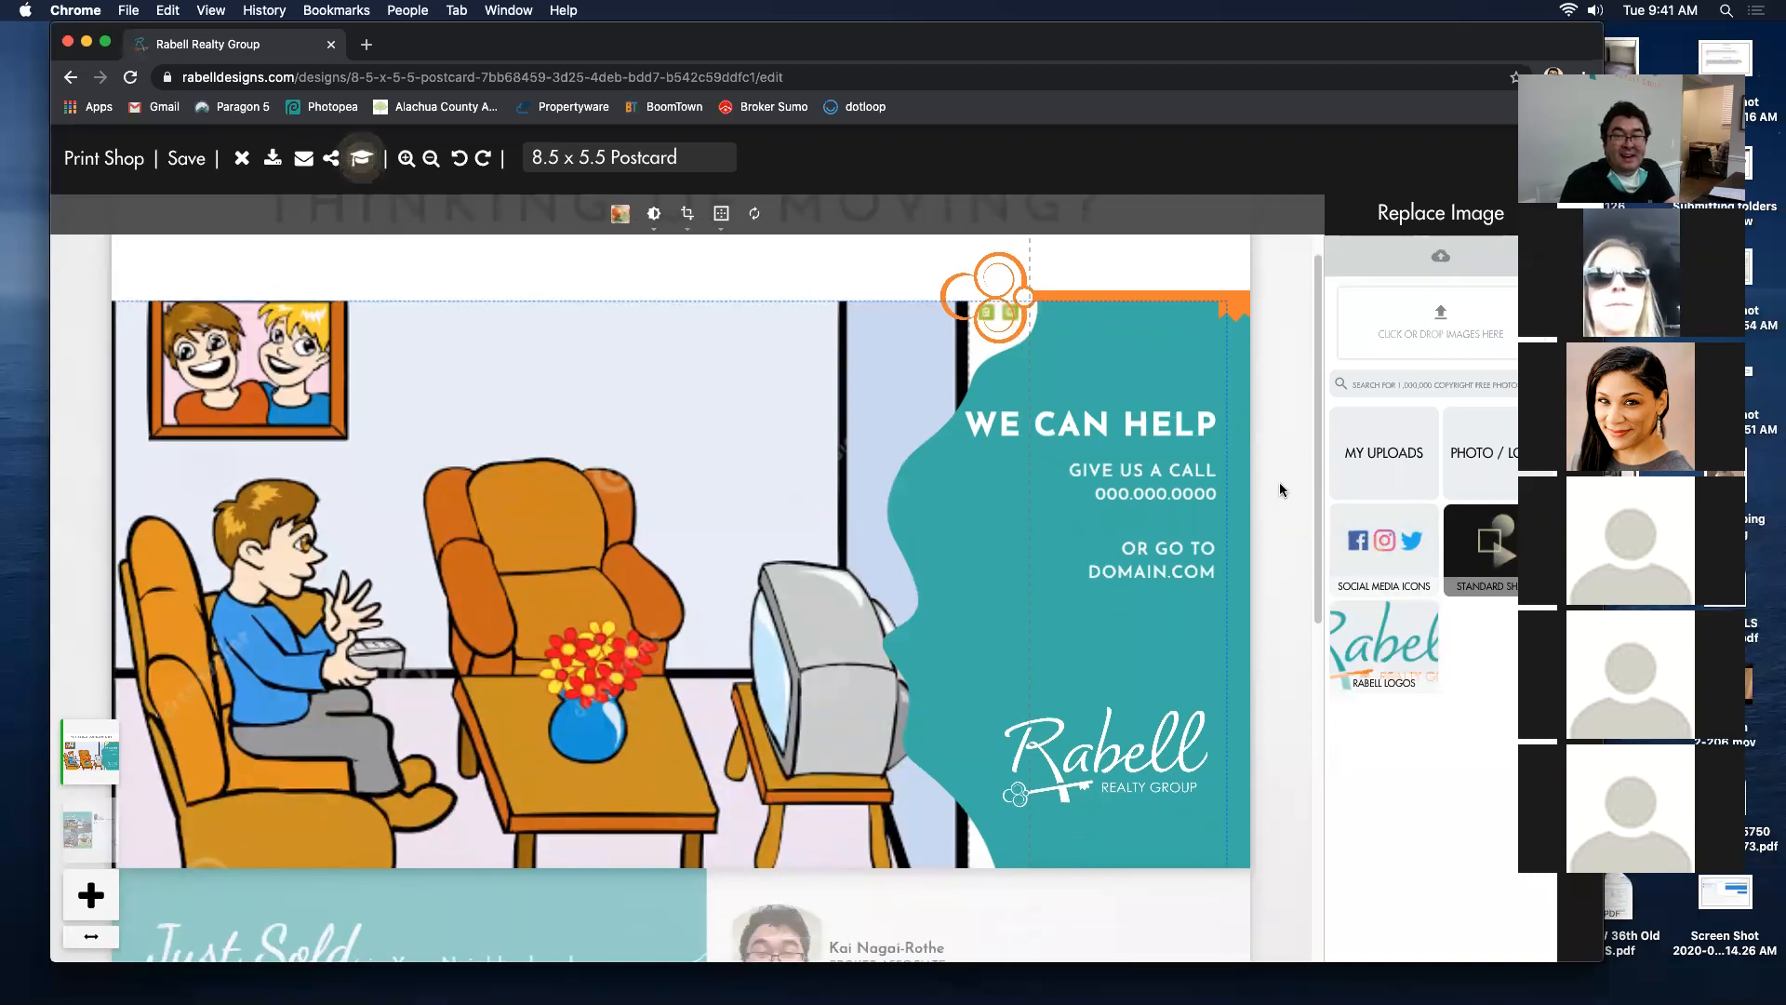
Step: Reposition and narrow the browser window so that the editor's image library and side tools are uncovered
{"action": "left_click", "coordinate": [1280, 488]}
{"action": "left_click_drag", "start_coordinate": [1354, 50], "coordinate": [1328, 43]}
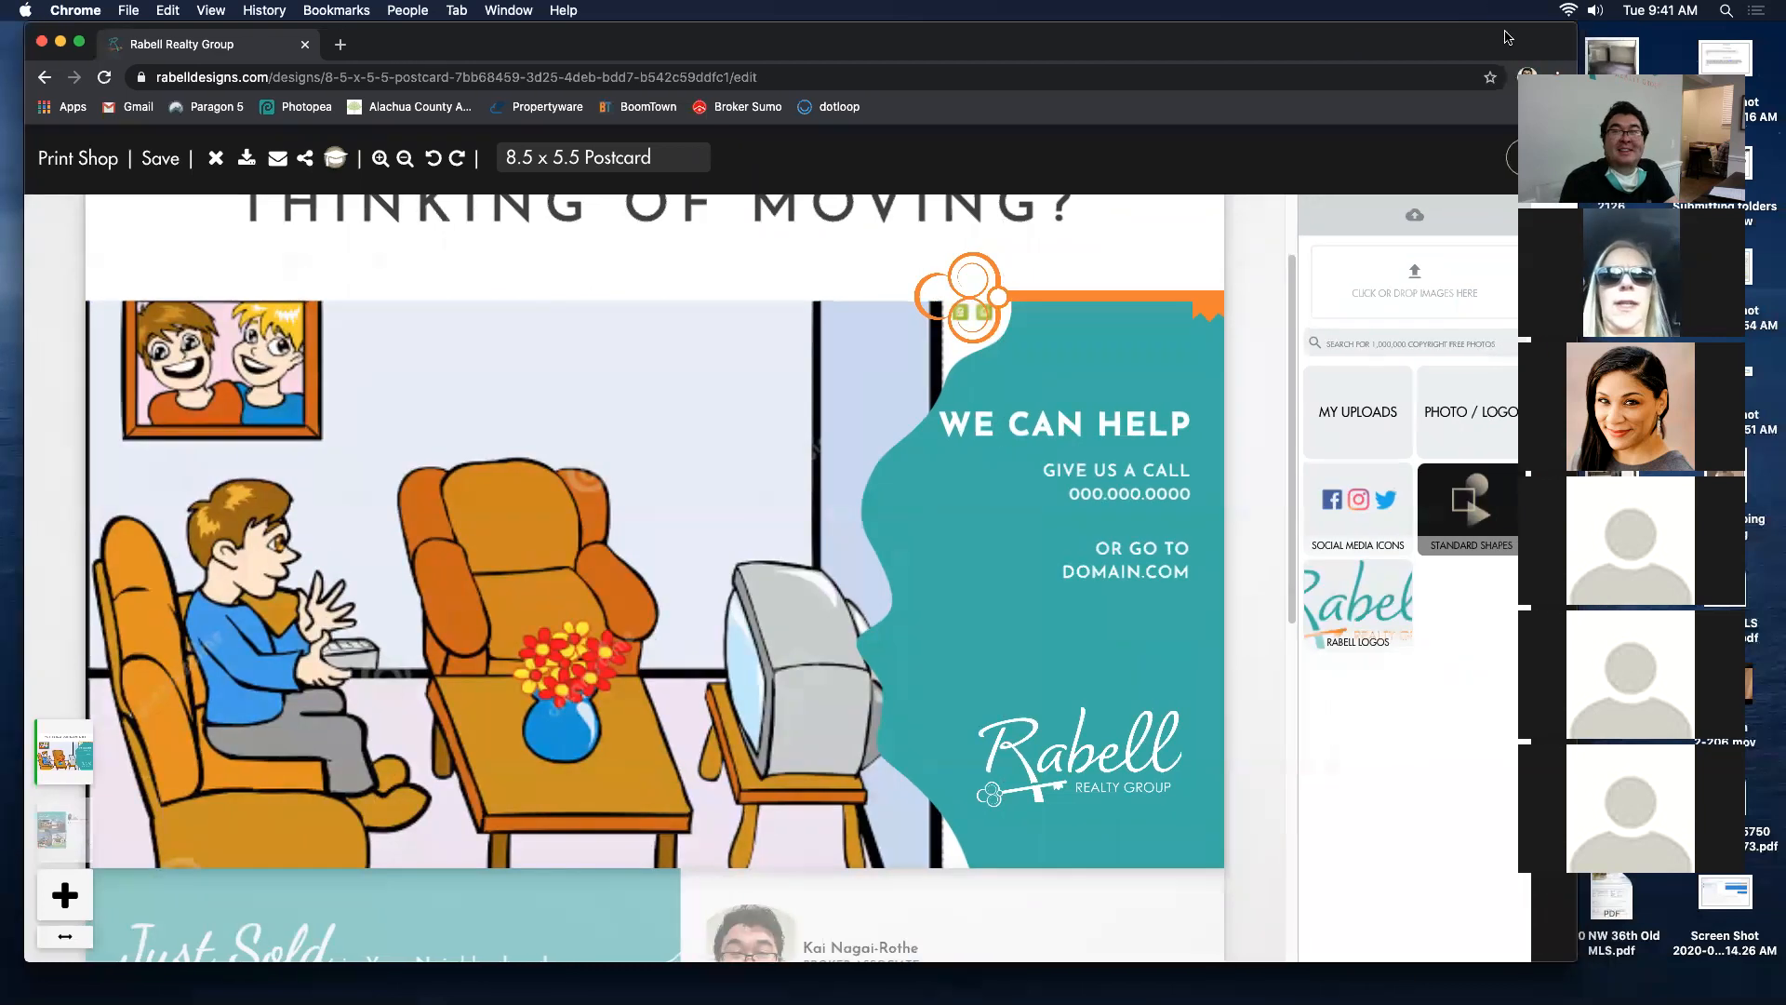
{"action": "left_click_drag", "start_coordinate": [1562, 25], "coordinate": [1523, 24]}
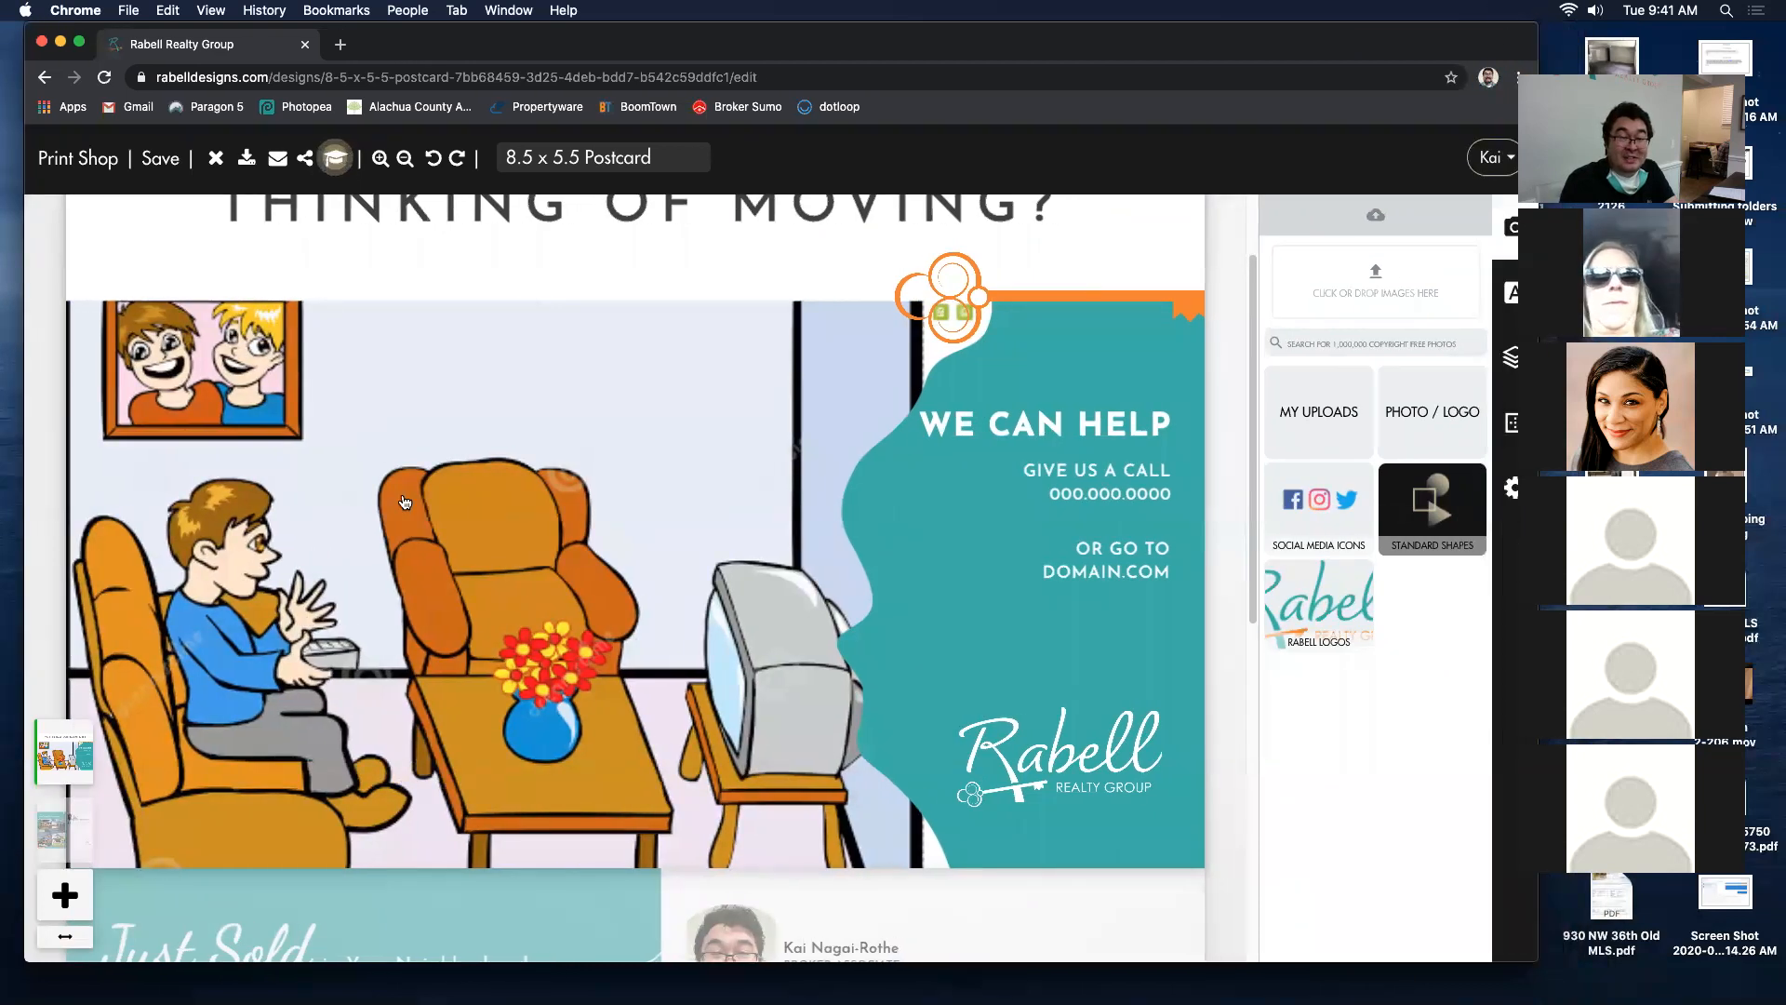
{"action": "left_click", "coordinate": [441, 556]}
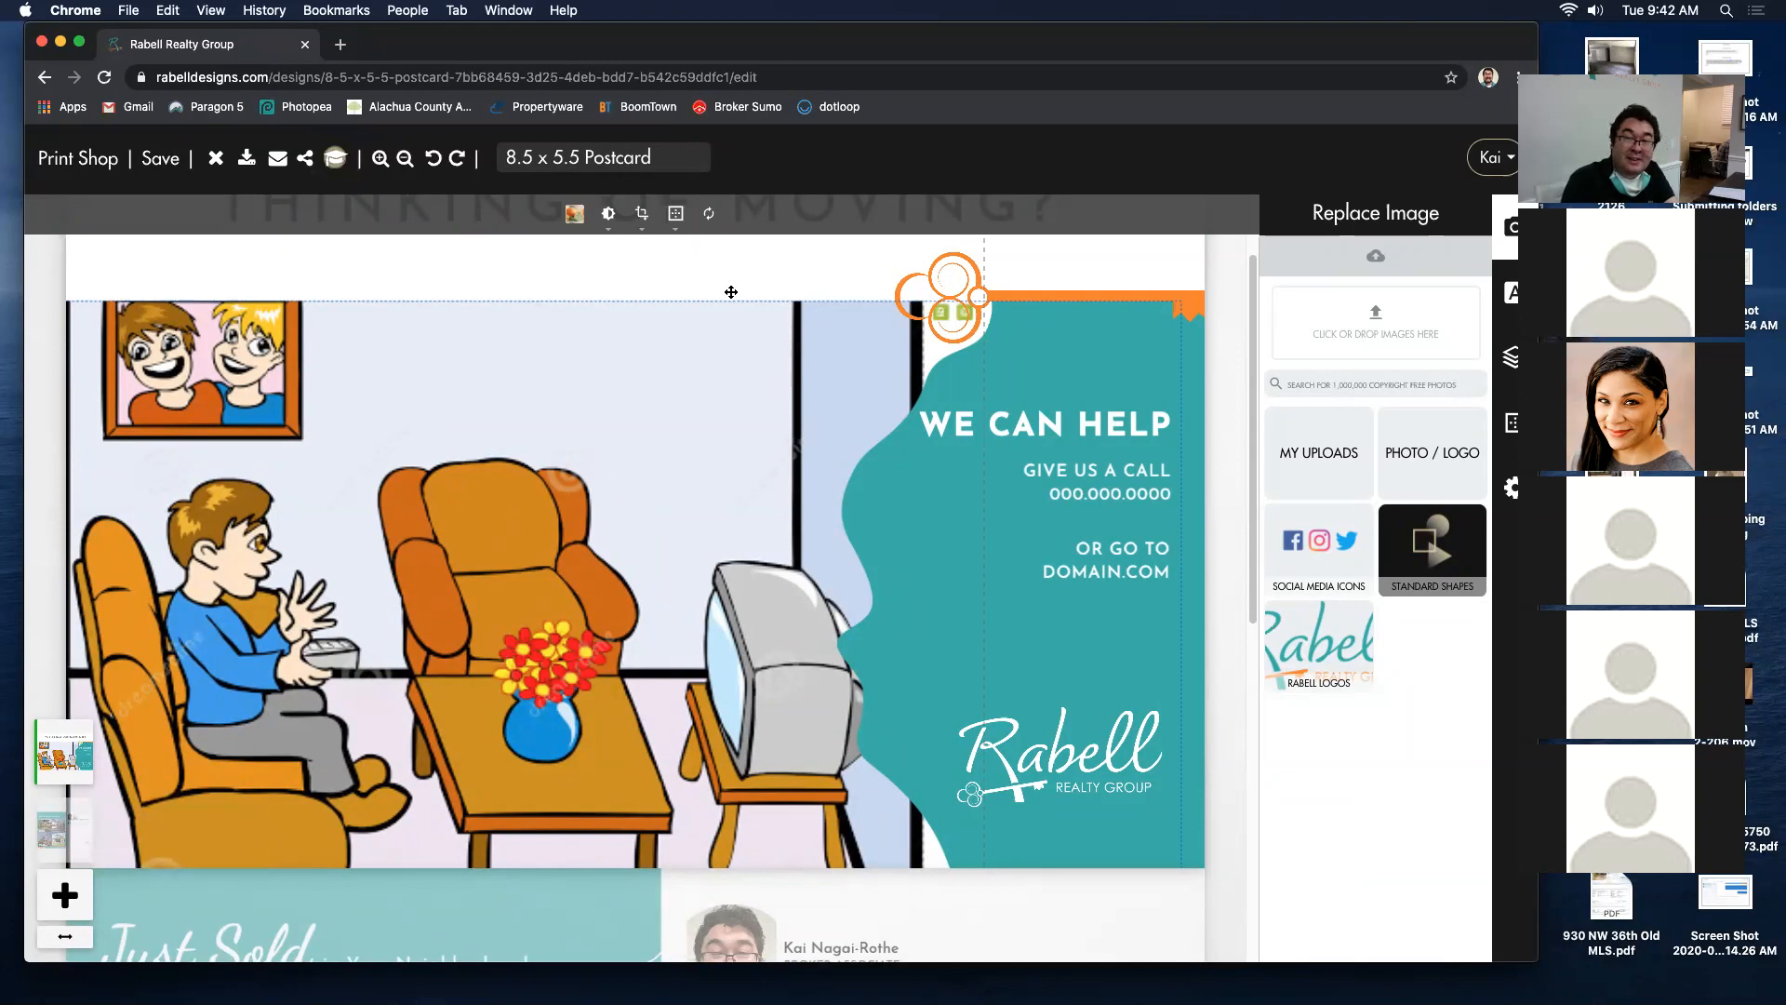
{"action": "left_click", "coordinate": [1244, 345]}
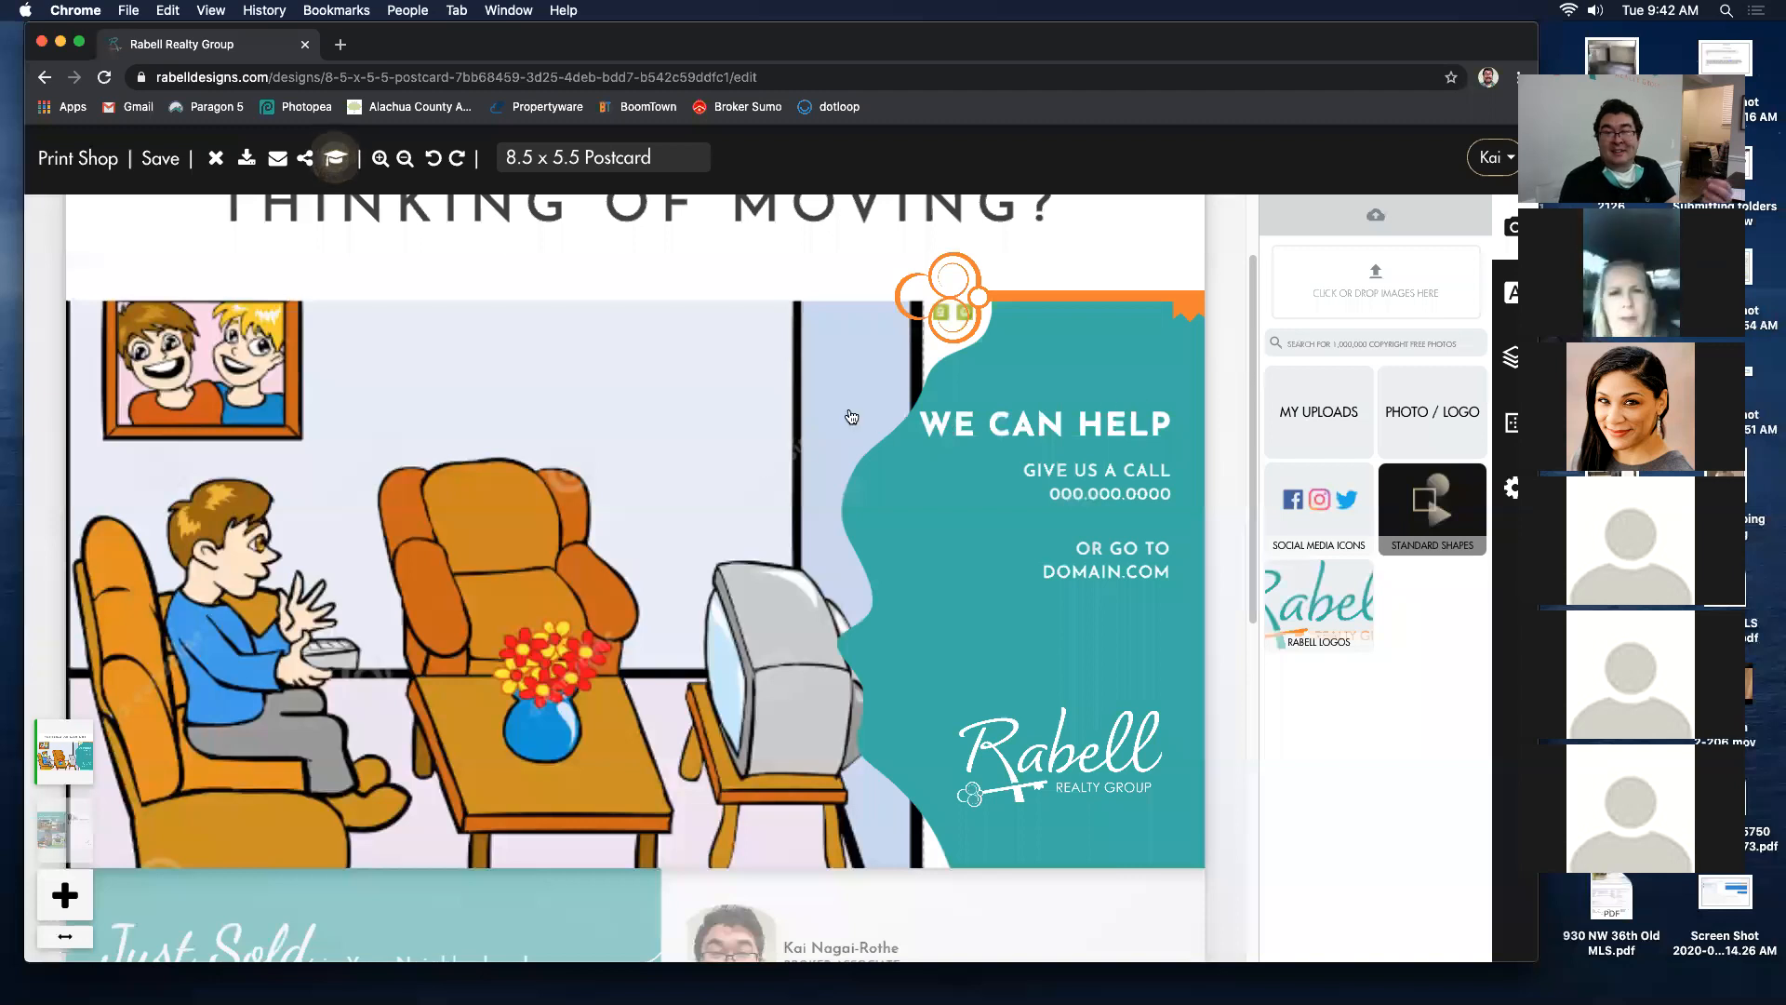
{"action": "left_click", "coordinate": [1033, 368]}
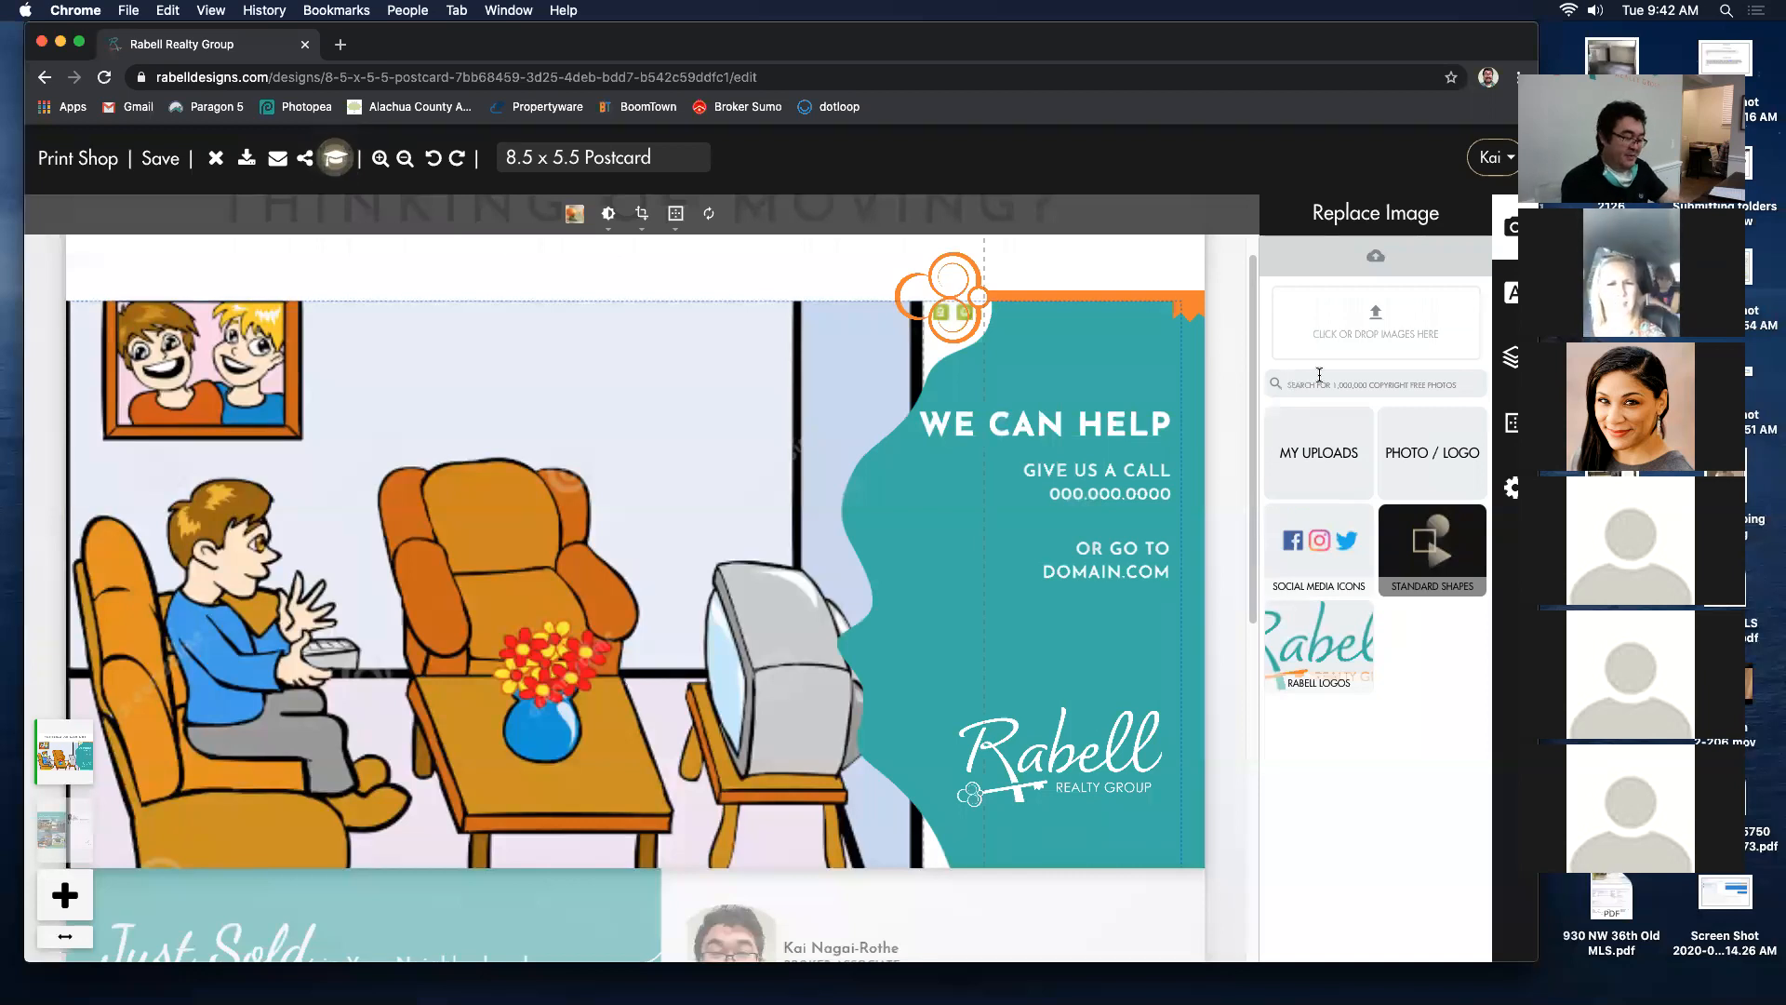
{"action": "type", "text": "z"}
{"action": "key", "text": "super+z"}
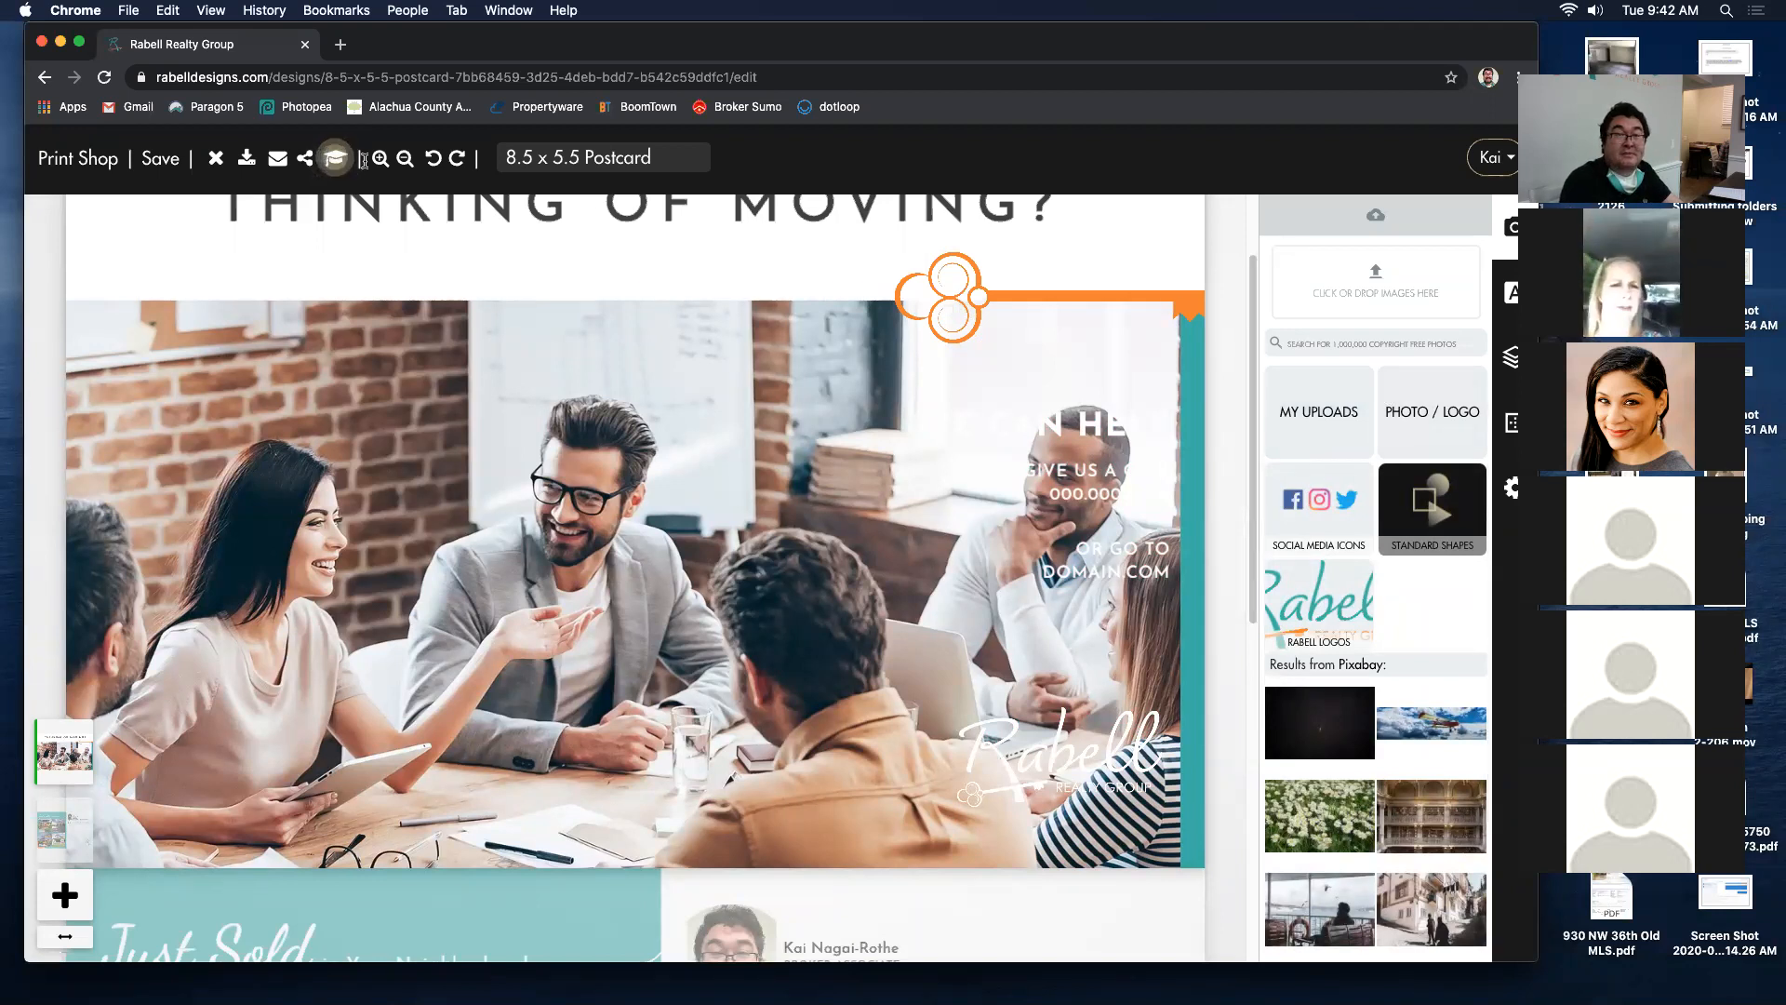
{"action": "left_click", "coordinate": [433, 157]}
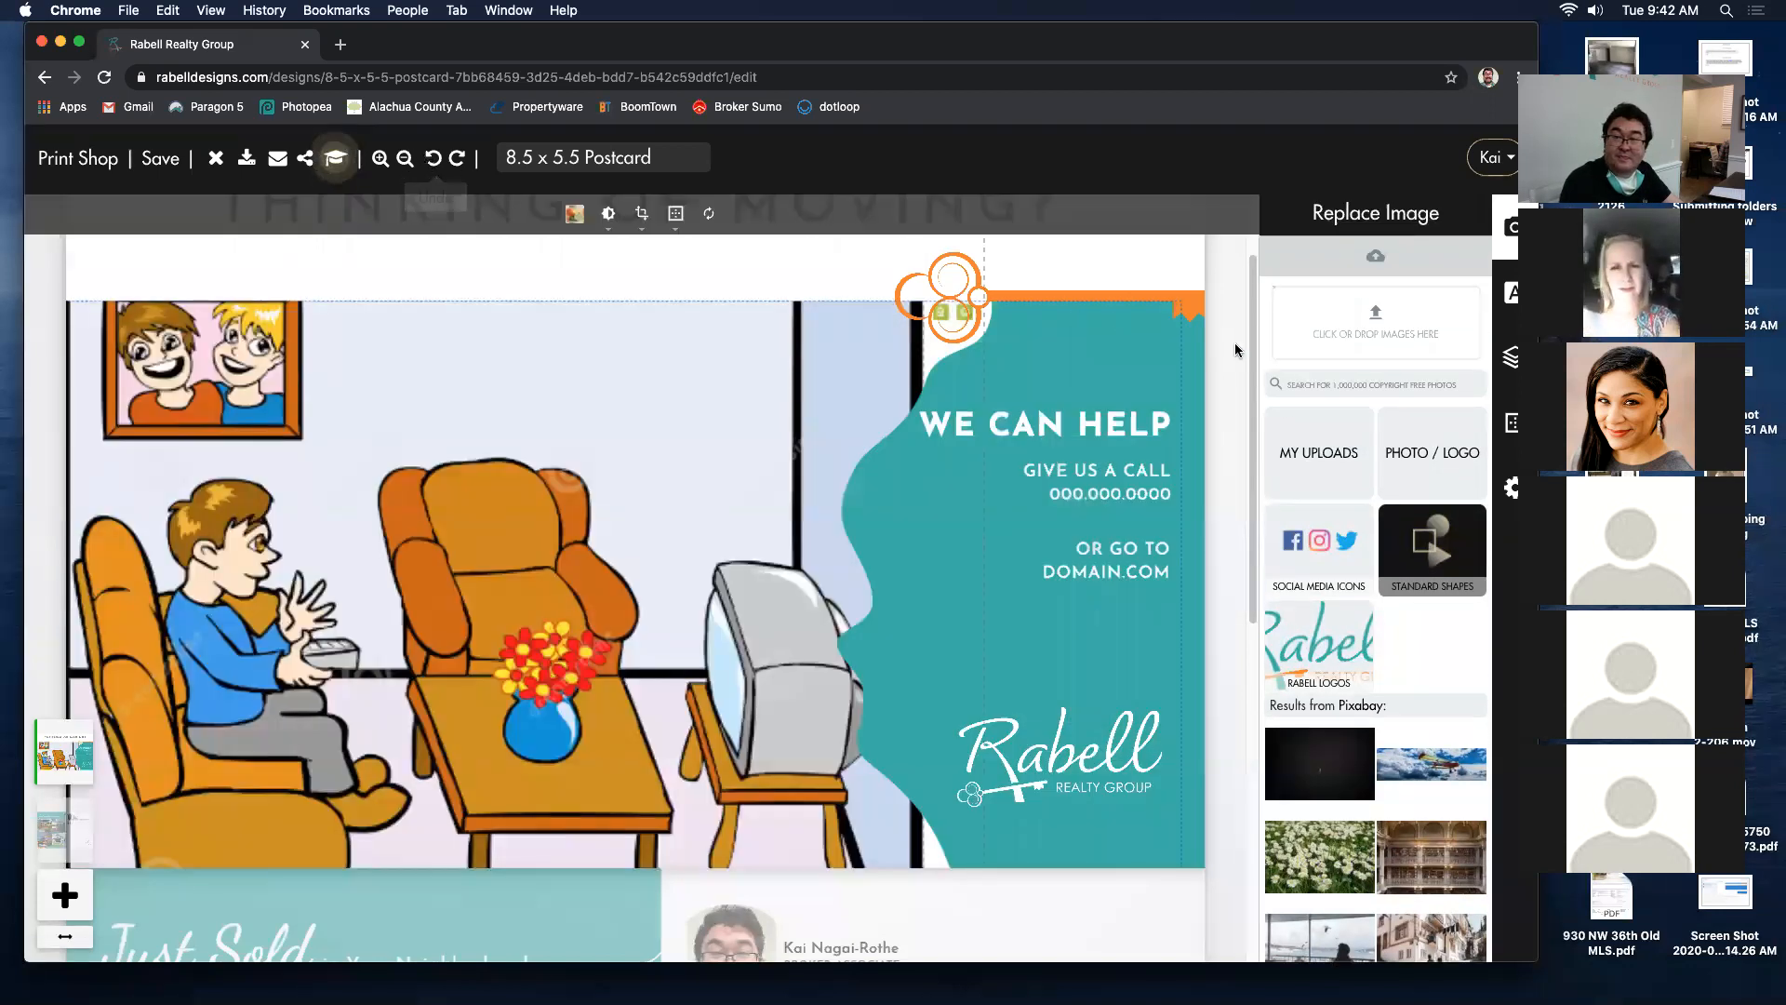
Step: Search the copyright-free photos for "moving box"
{"action": "left_click", "coordinate": [1329, 343]}
{"action": "type", "text": "mo"}
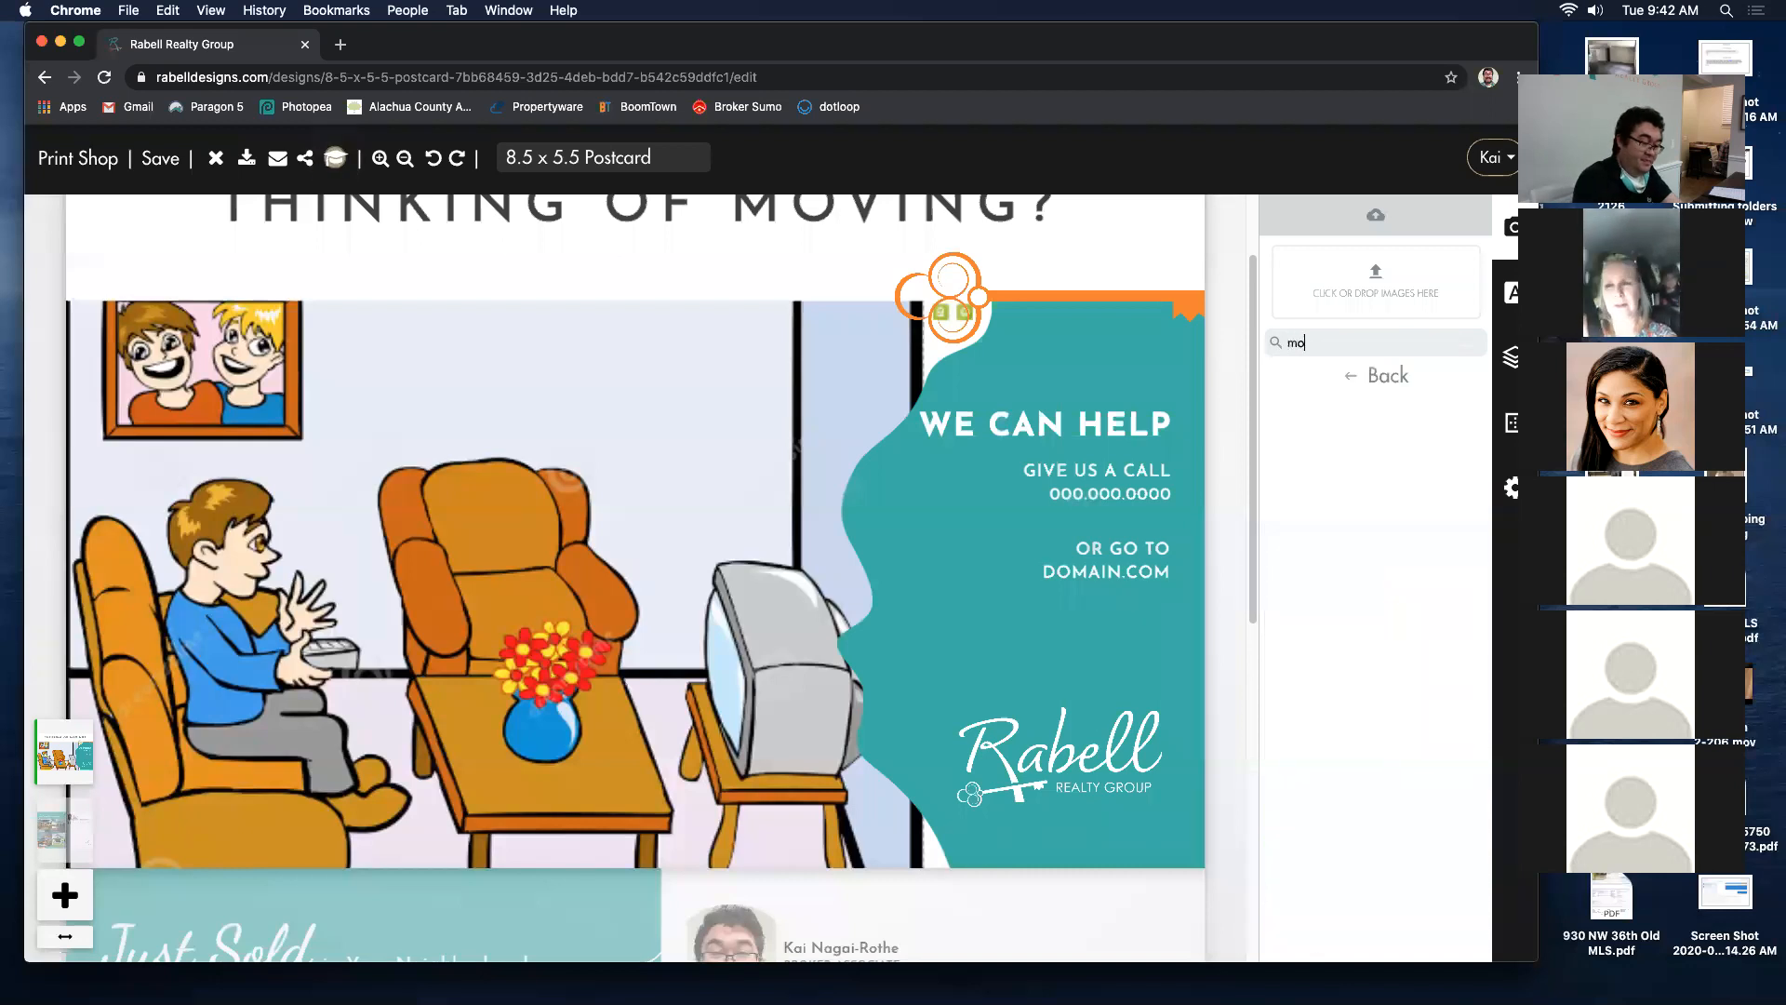
{"action": "type", "text": "ving"}
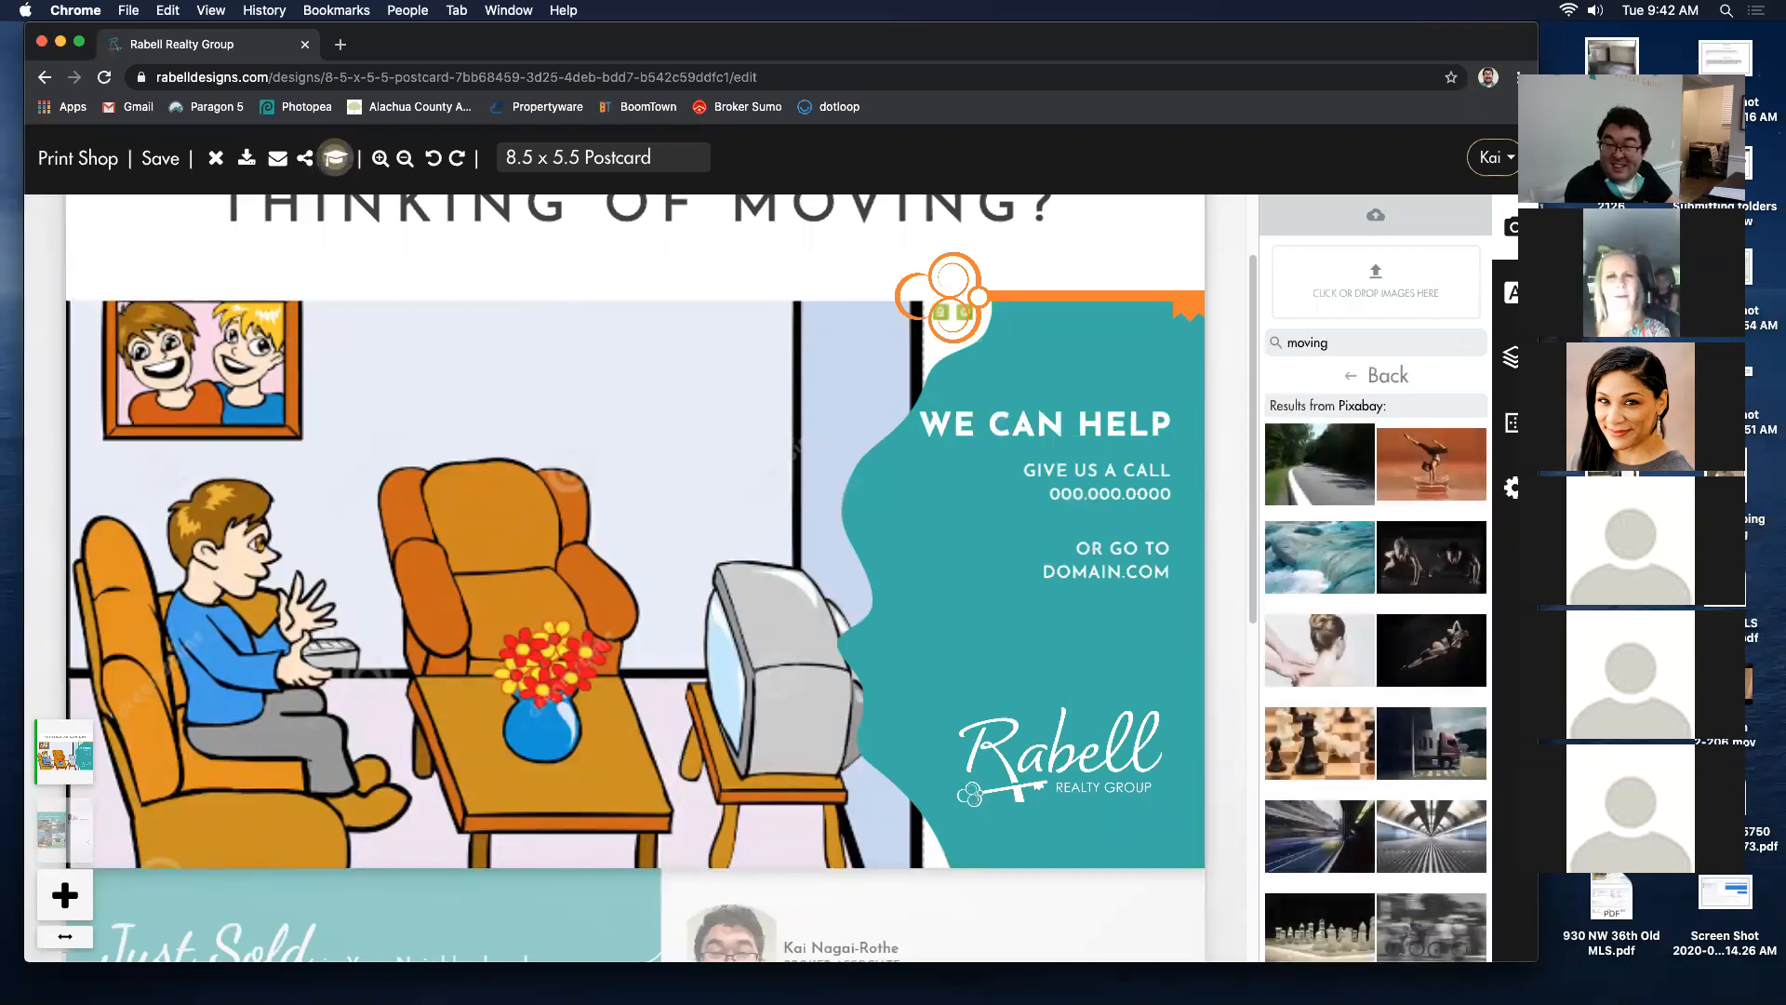
{"action": "type", "text": " bpx"}
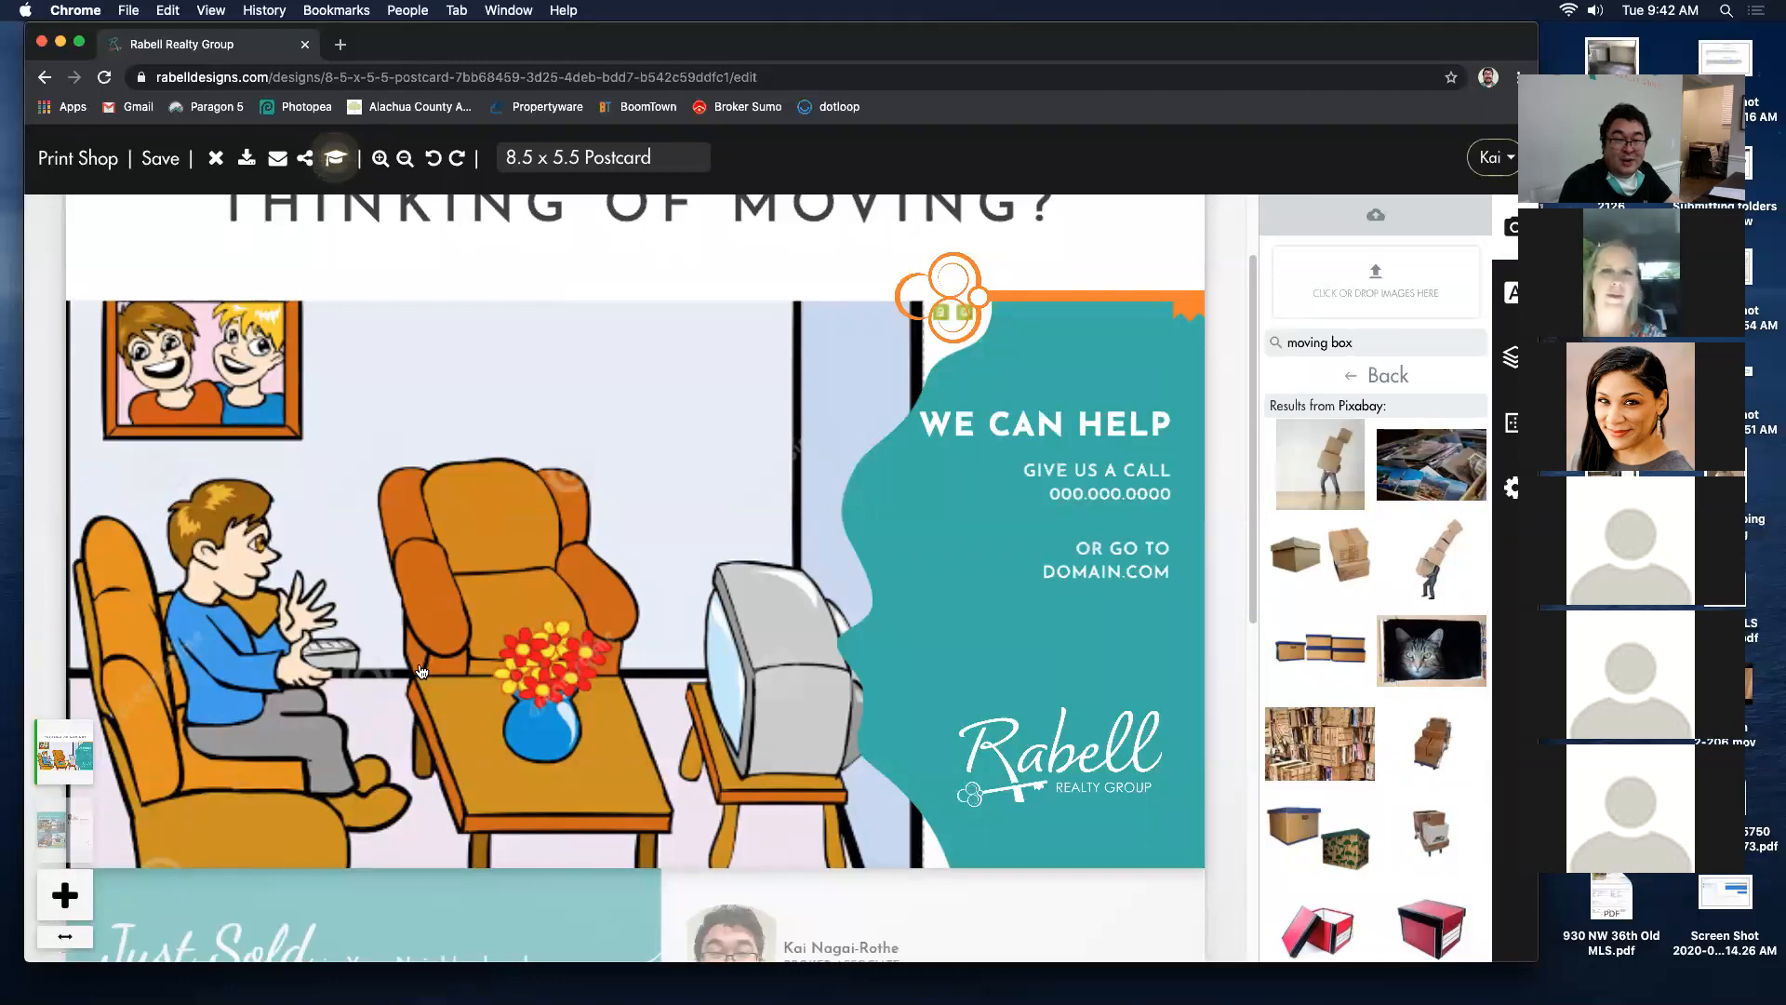
Step: Replace the living-room picture on the postcard's front with the photo of piled old papers and postcards
{"action": "scroll", "coordinate": [522, 534], "scroll_direction": "up", "scroll_amount": 1}
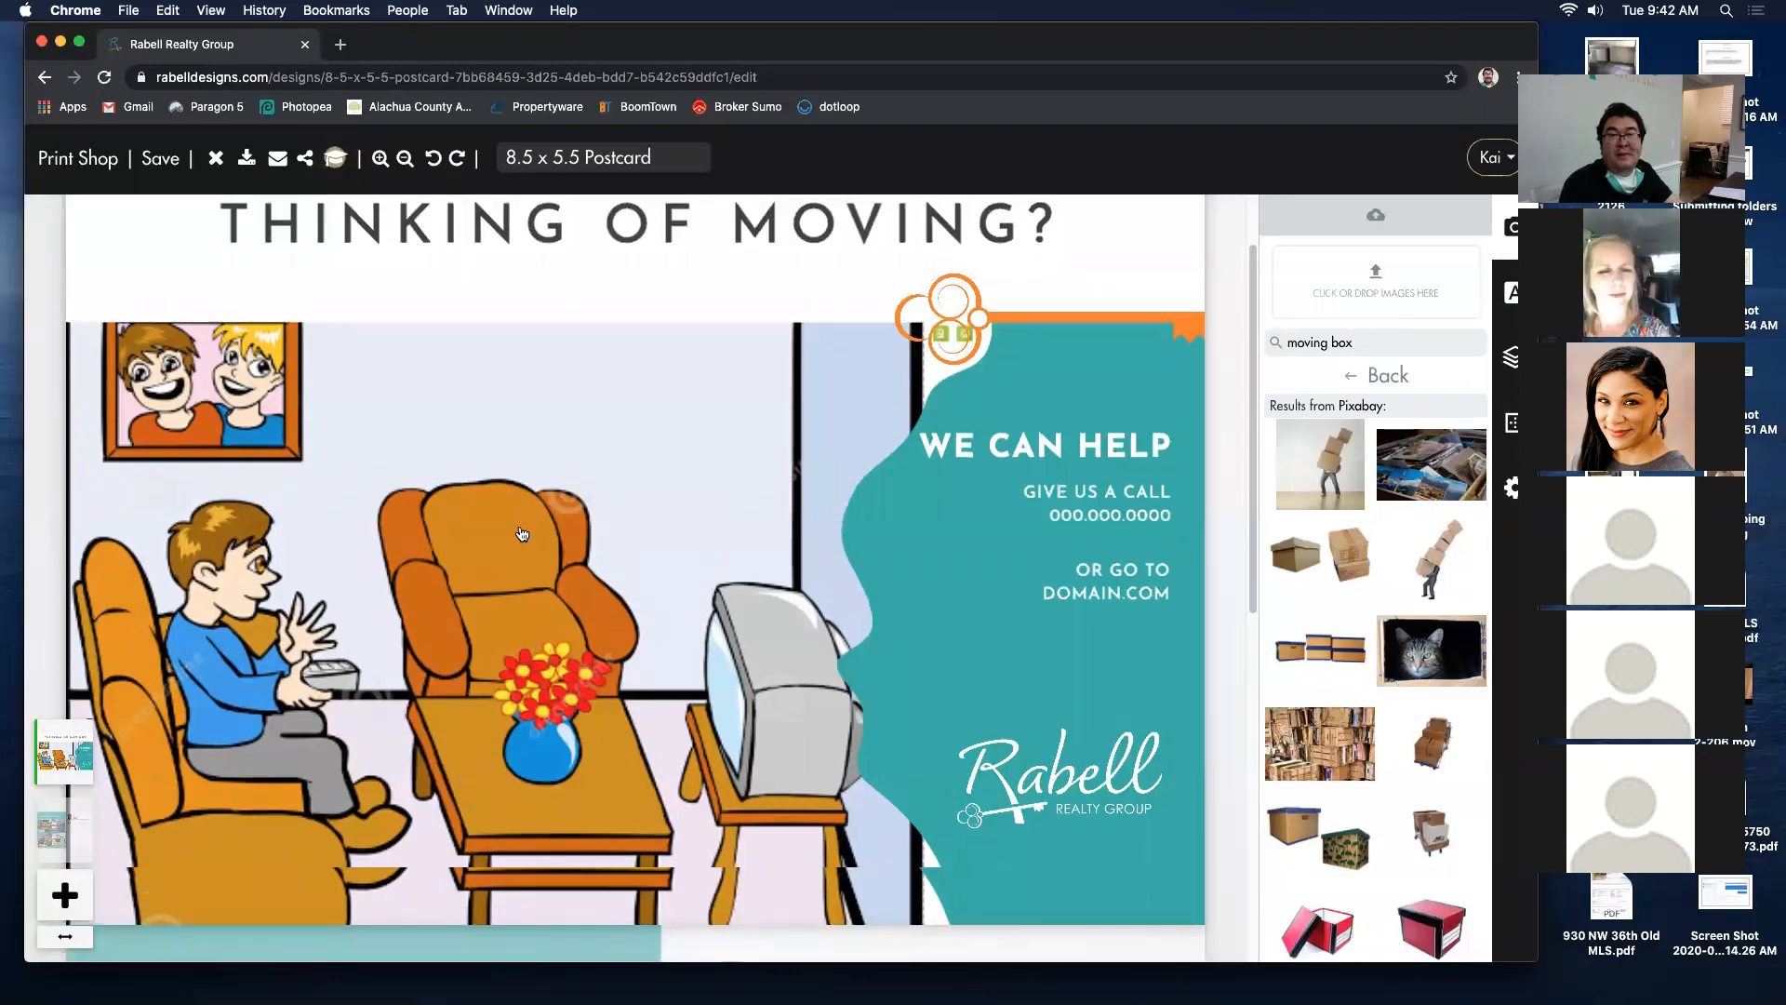
{"action": "scroll", "coordinate": [522, 534], "scroll_direction": "up", "scroll_amount": 2}
{"action": "scroll", "coordinate": [558, 465], "scroll_direction": "down", "scroll_amount": 6}
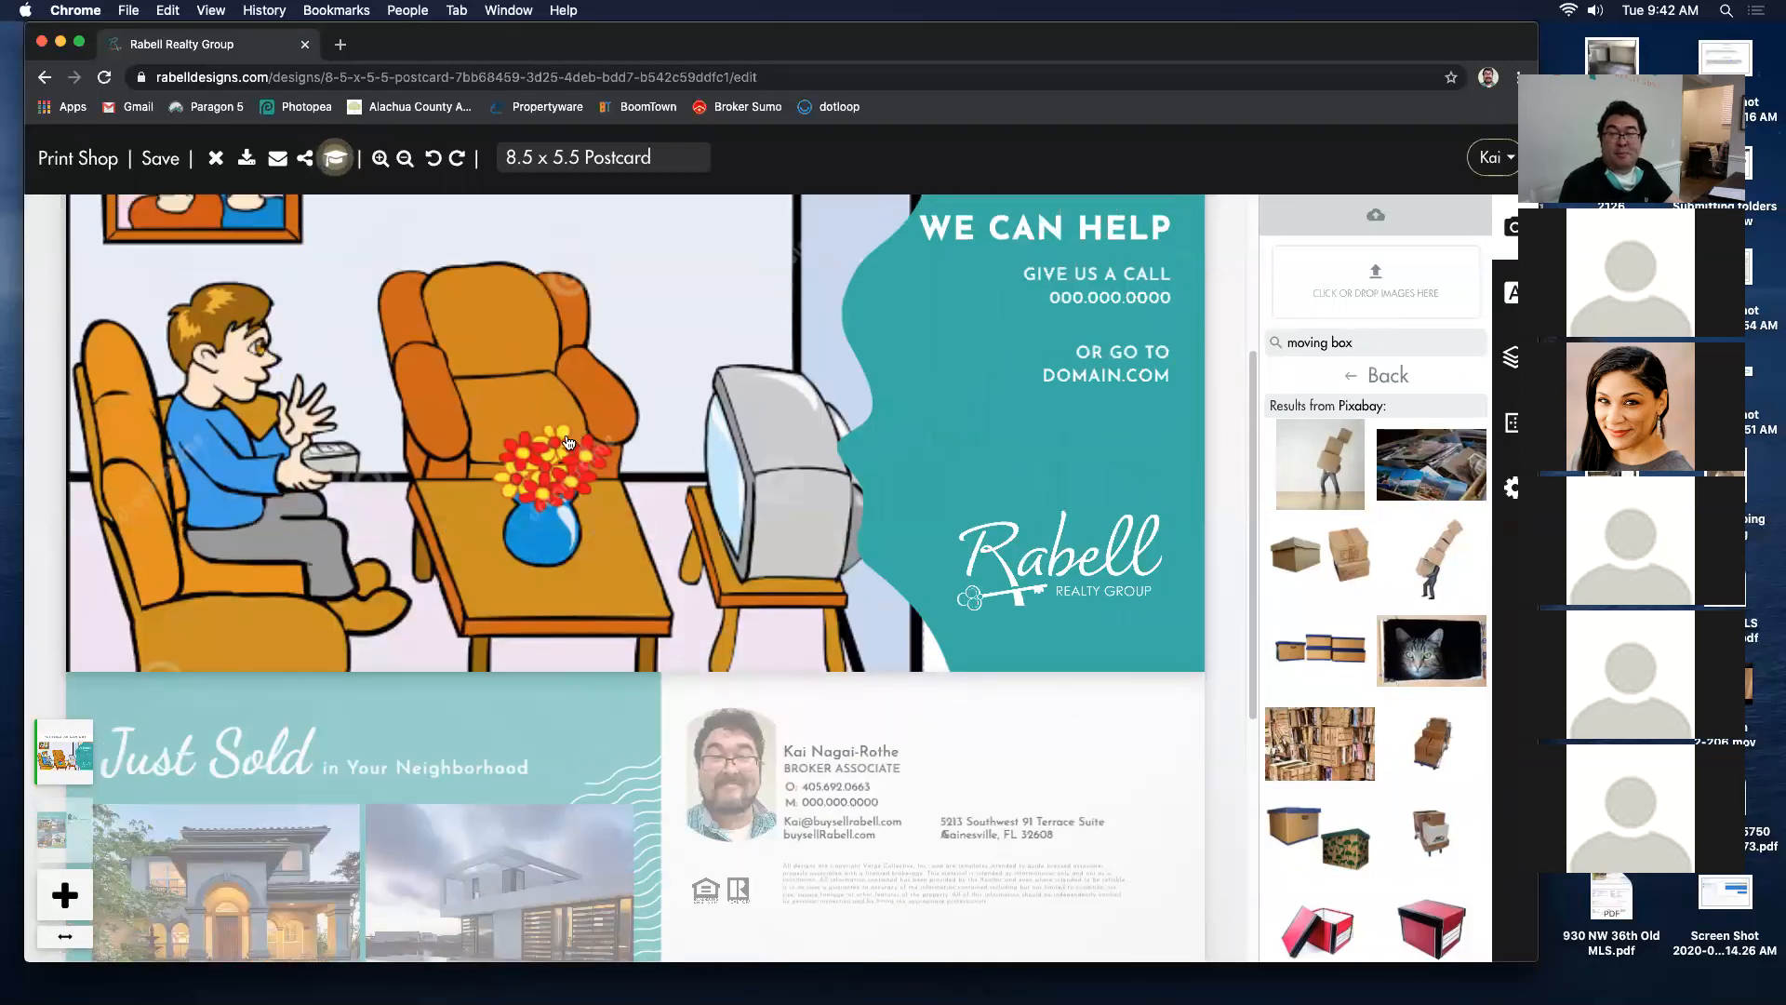
{"action": "scroll", "coordinate": [569, 441], "scroll_direction": "up", "scroll_amount": 3}
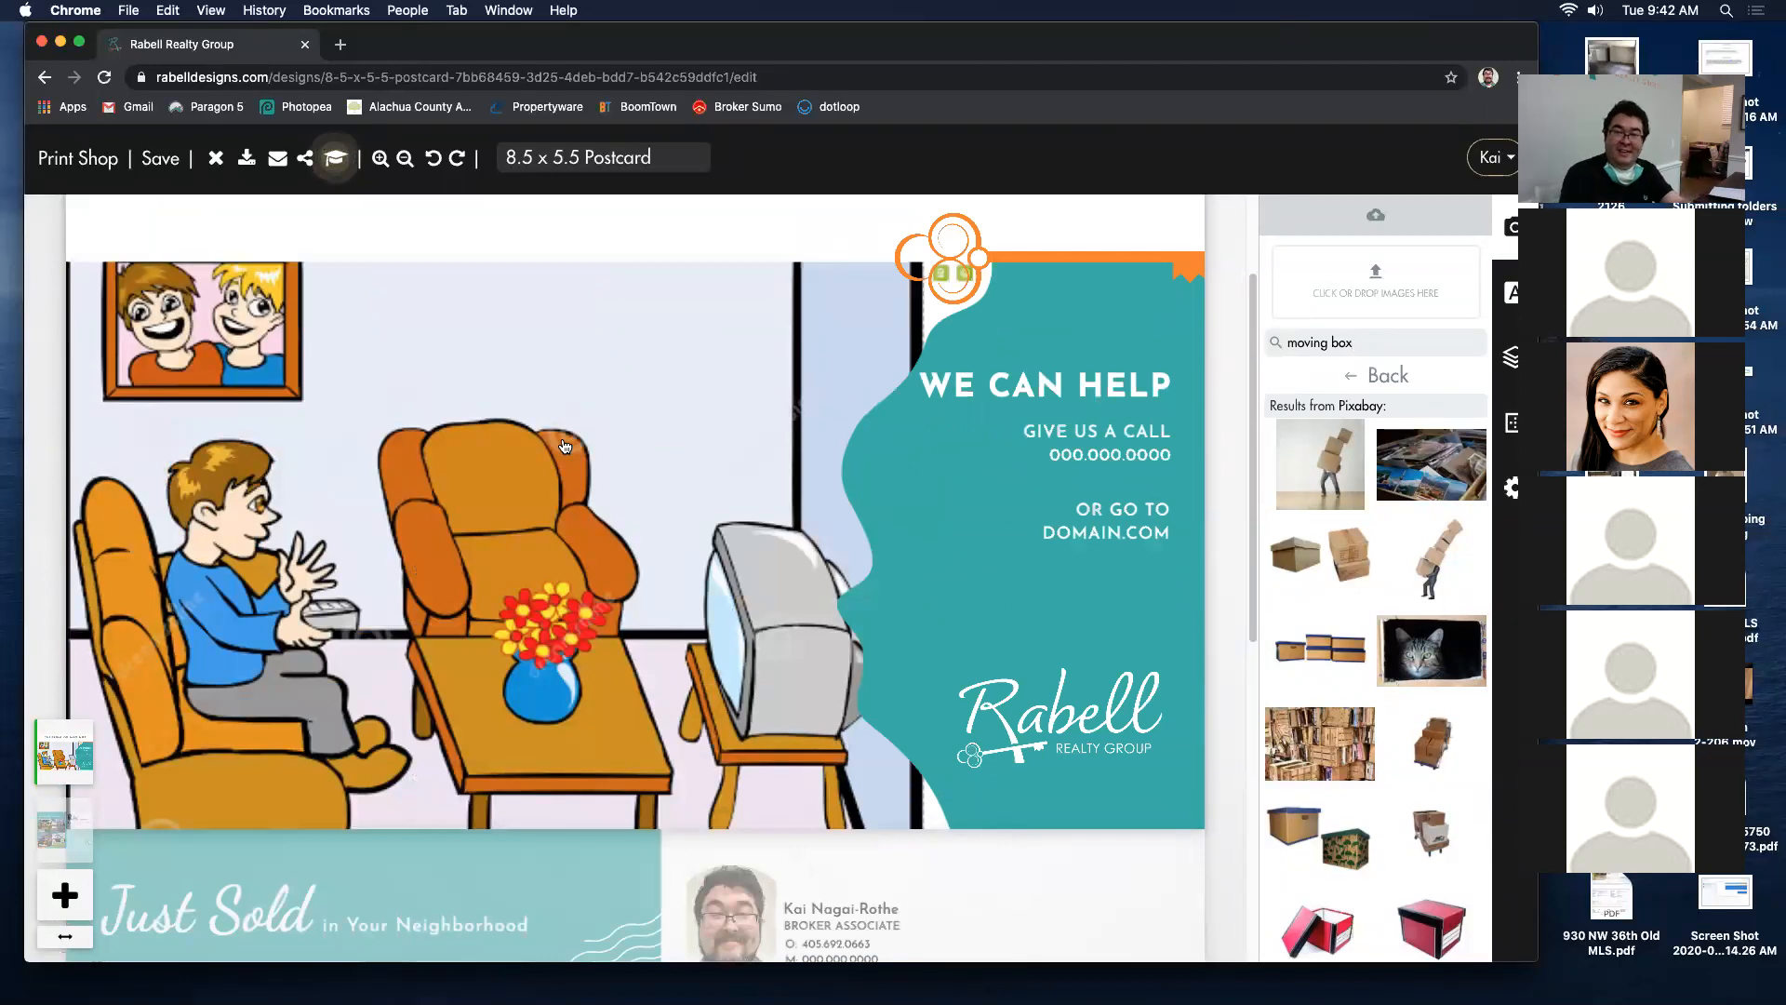
{"action": "scroll", "coordinate": [704, 533], "scroll_direction": "up", "scroll_amount": 2}
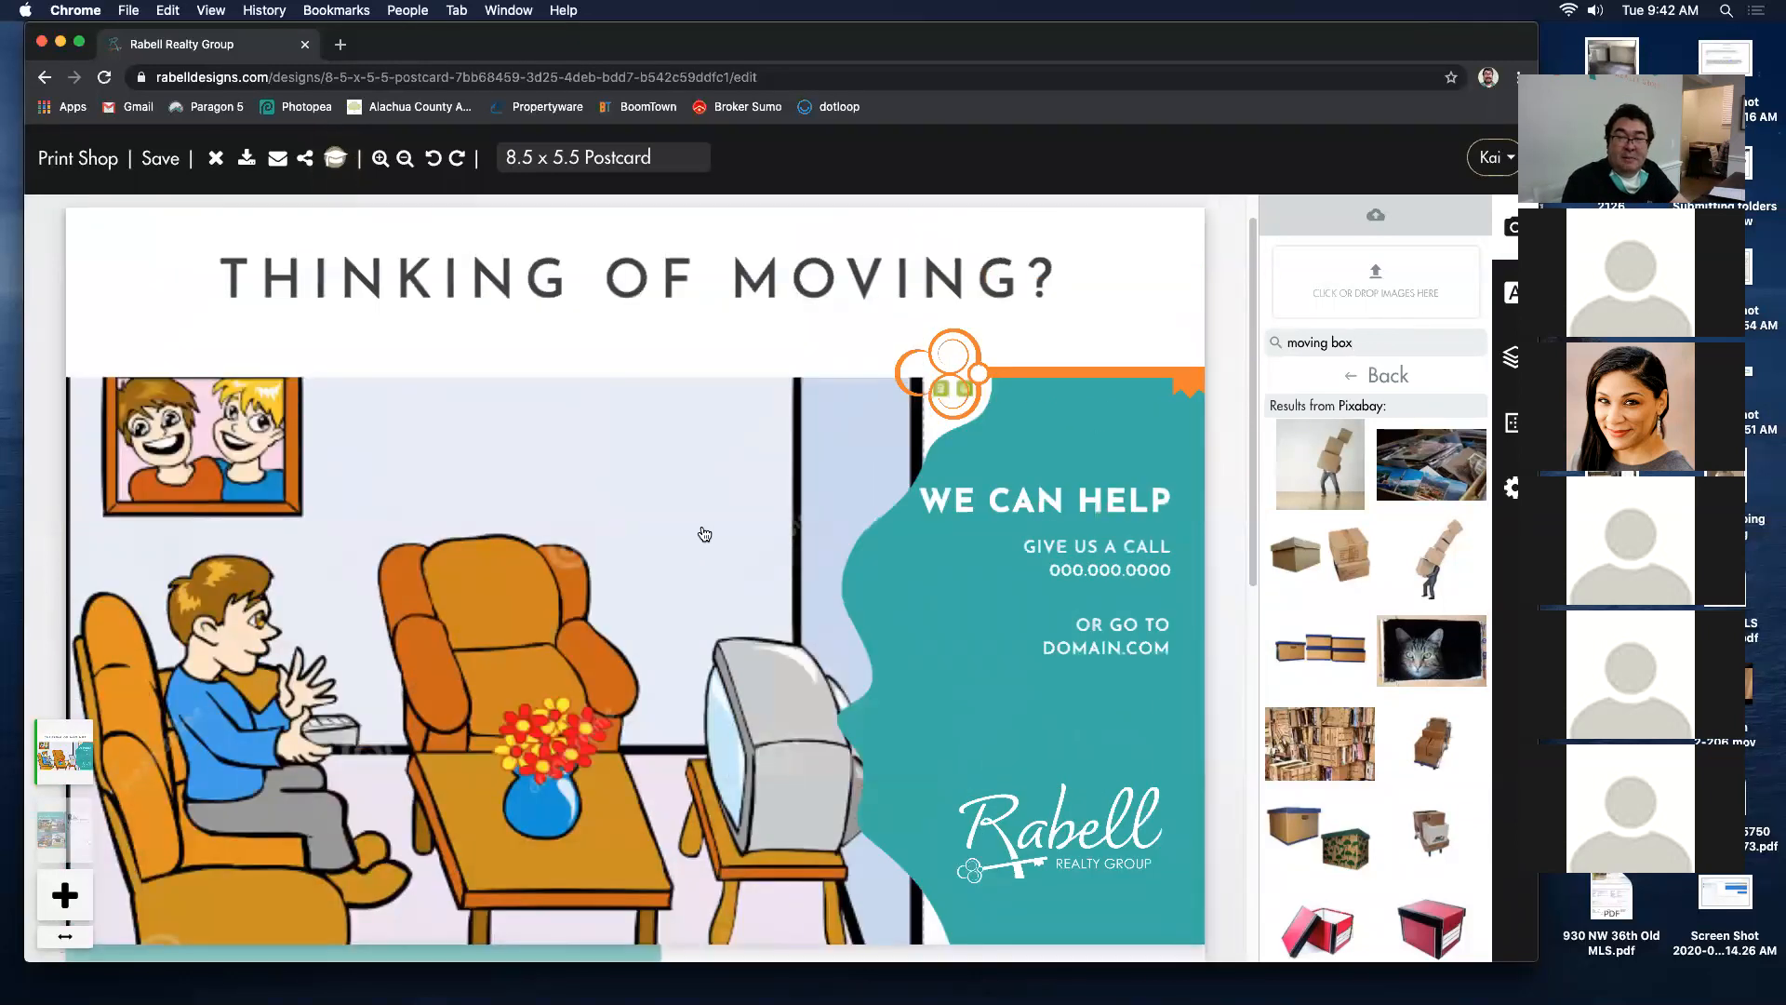
{"action": "left_click", "coordinate": [462, 648]}
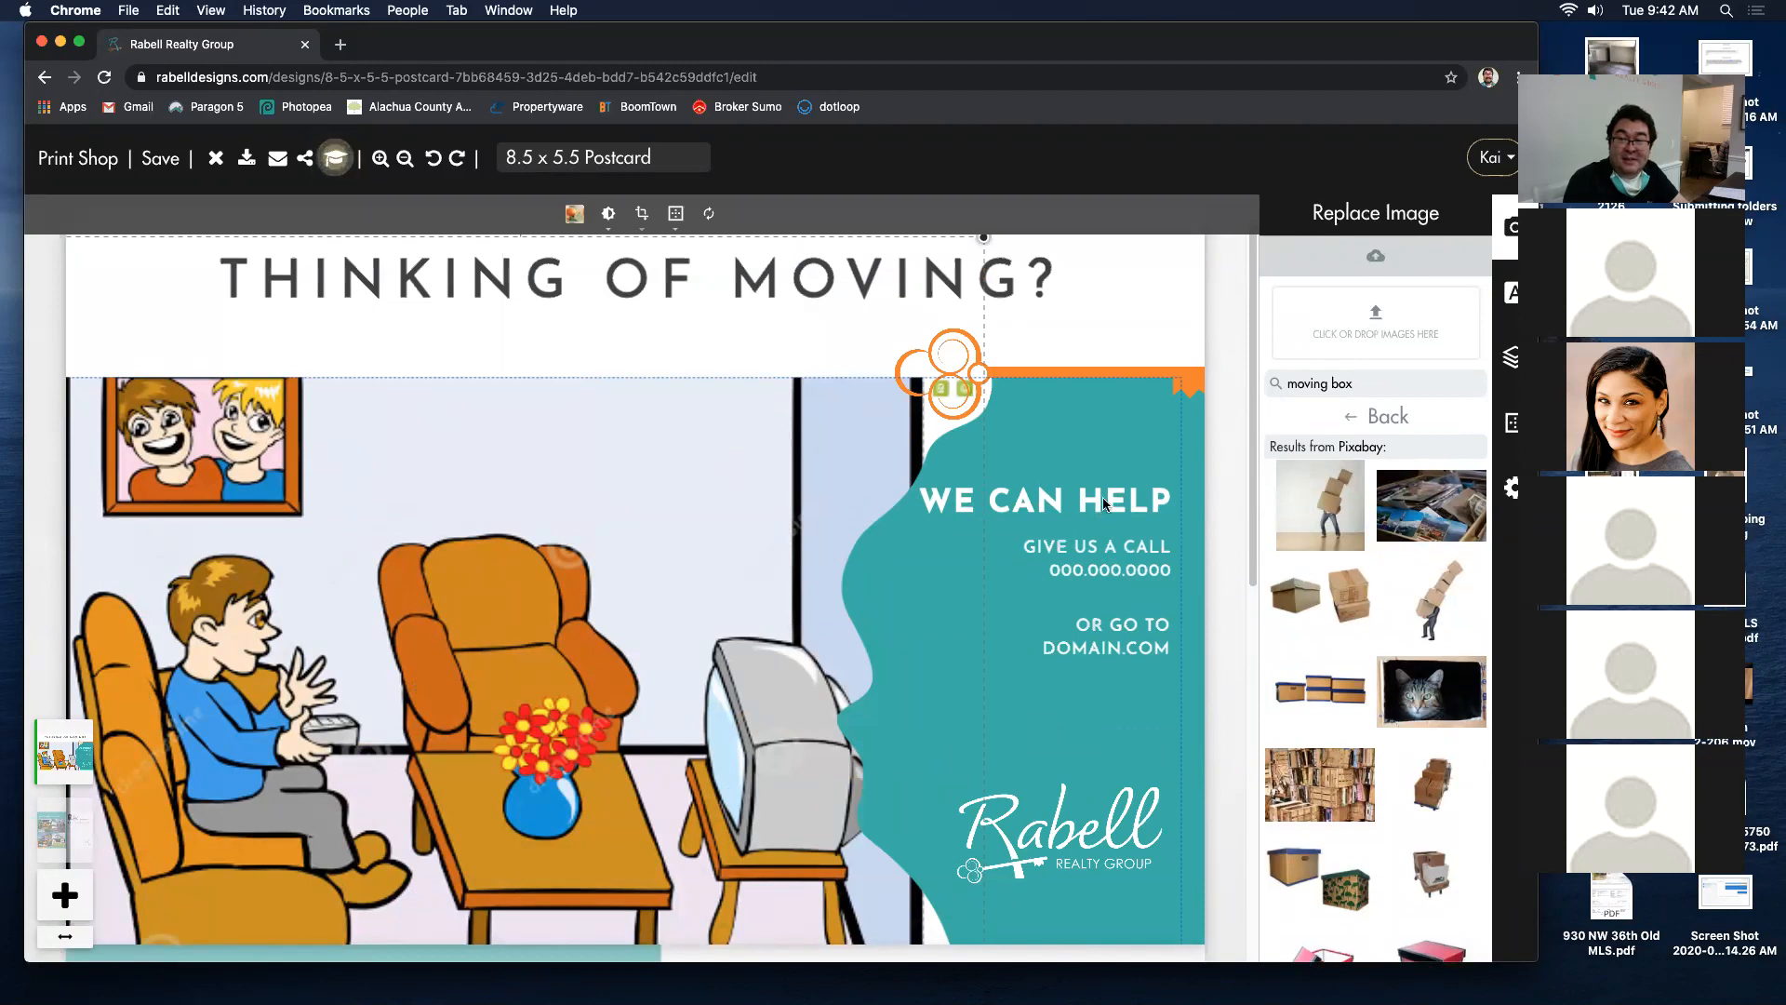
{"action": "left_click", "coordinate": [1420, 512]}
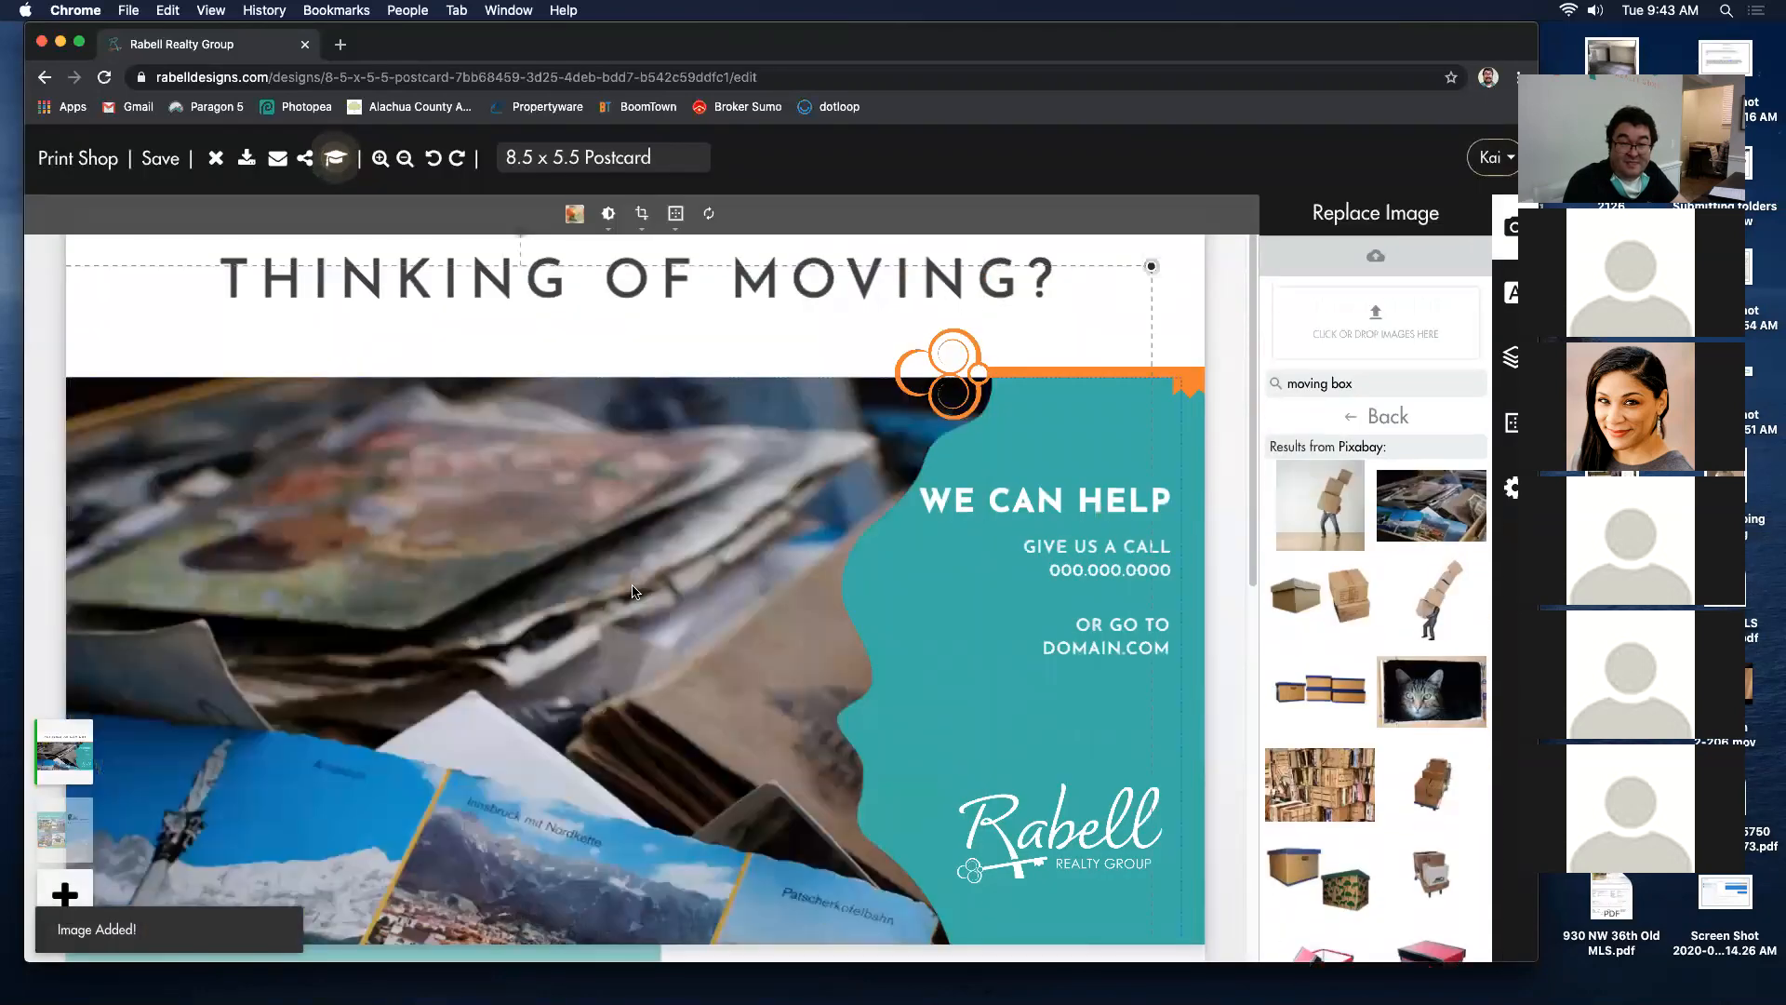
{"action": "scroll", "coordinate": [689, 592], "scroll_direction": "down", "scroll_amount": 3}
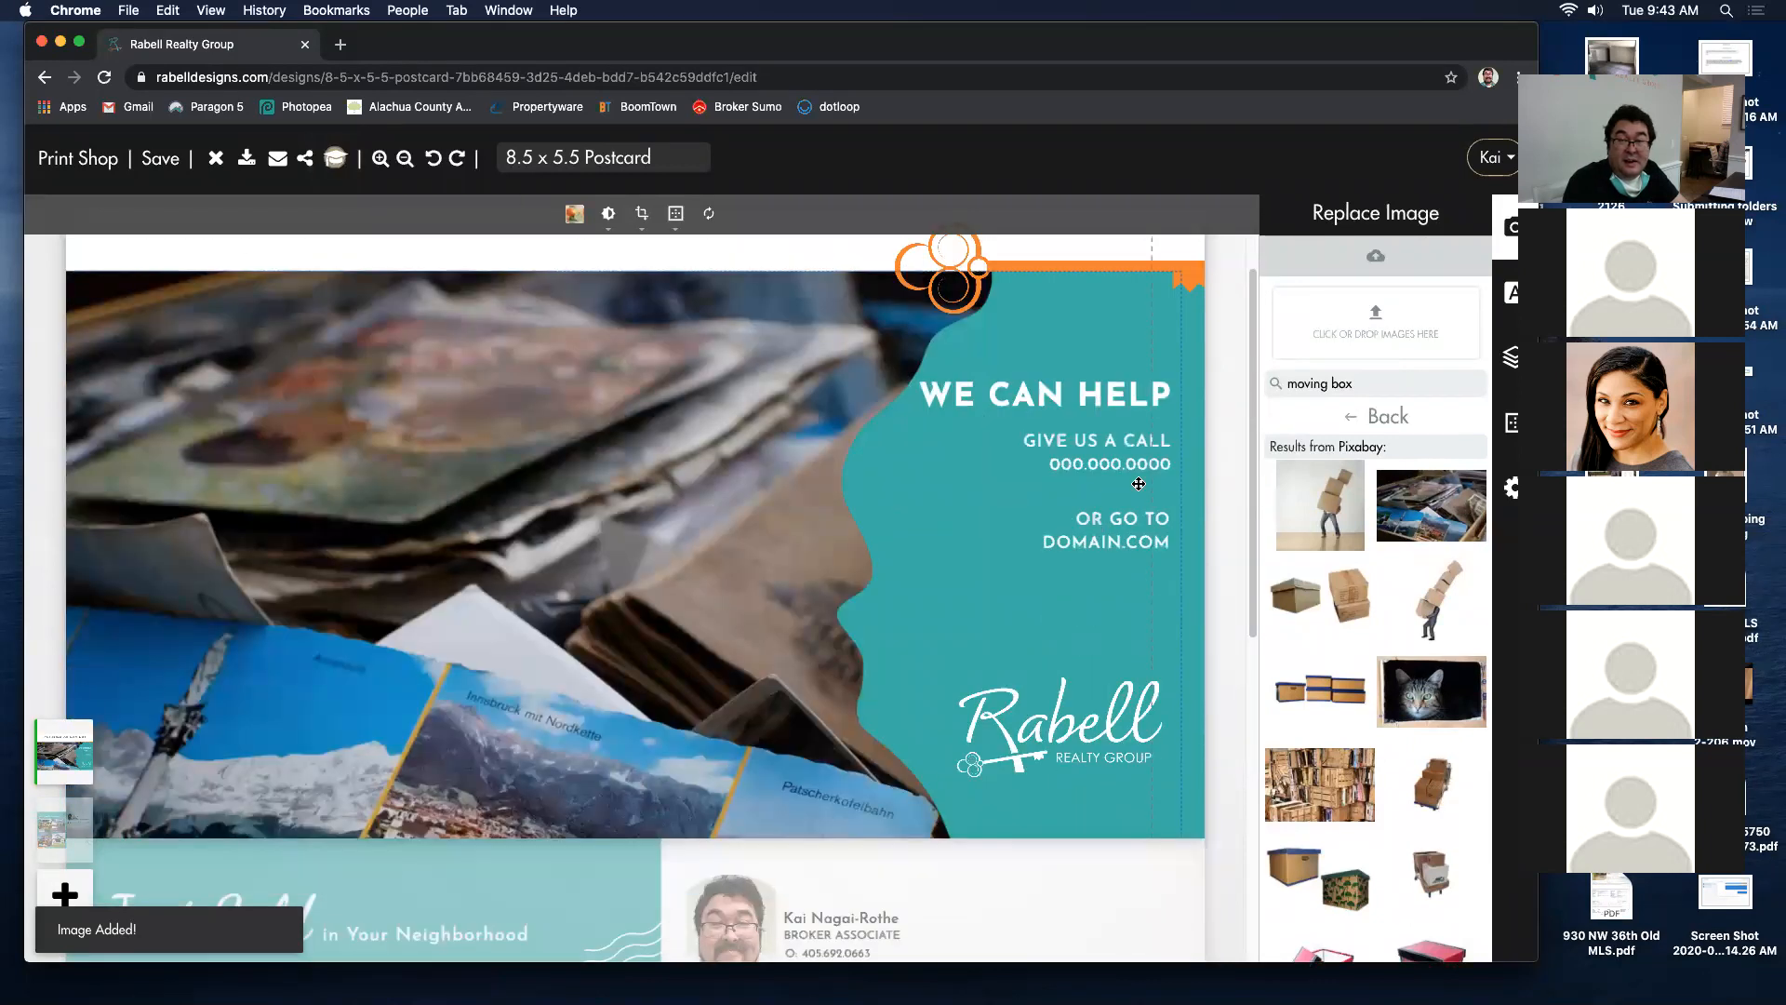
{"action": "left_click", "coordinate": [1213, 490]}
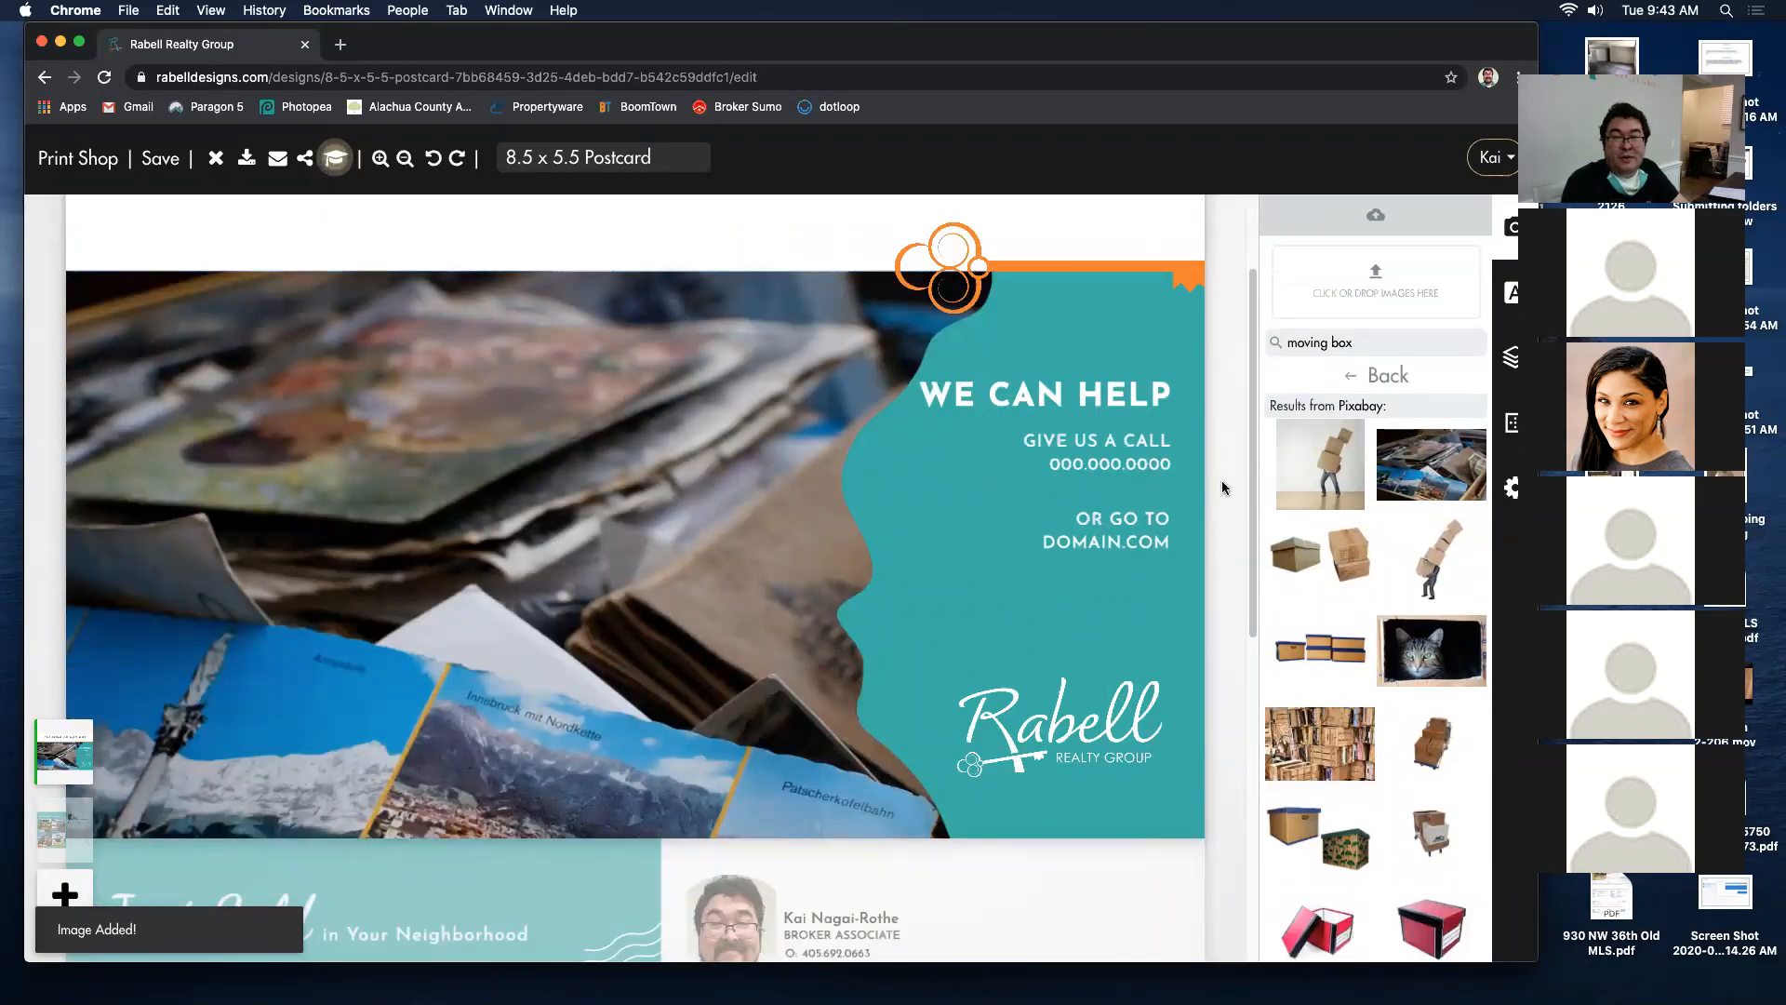
Step: Replace the postcard's front picture with the photo of the boy in a cardboard box and review both sides
{"action": "scroll", "coordinate": [1425, 677], "scroll_direction": "down", "scroll_amount": 2}
{"action": "scroll", "coordinate": [1424, 676], "scroll_direction": "down", "scroll_amount": 2}
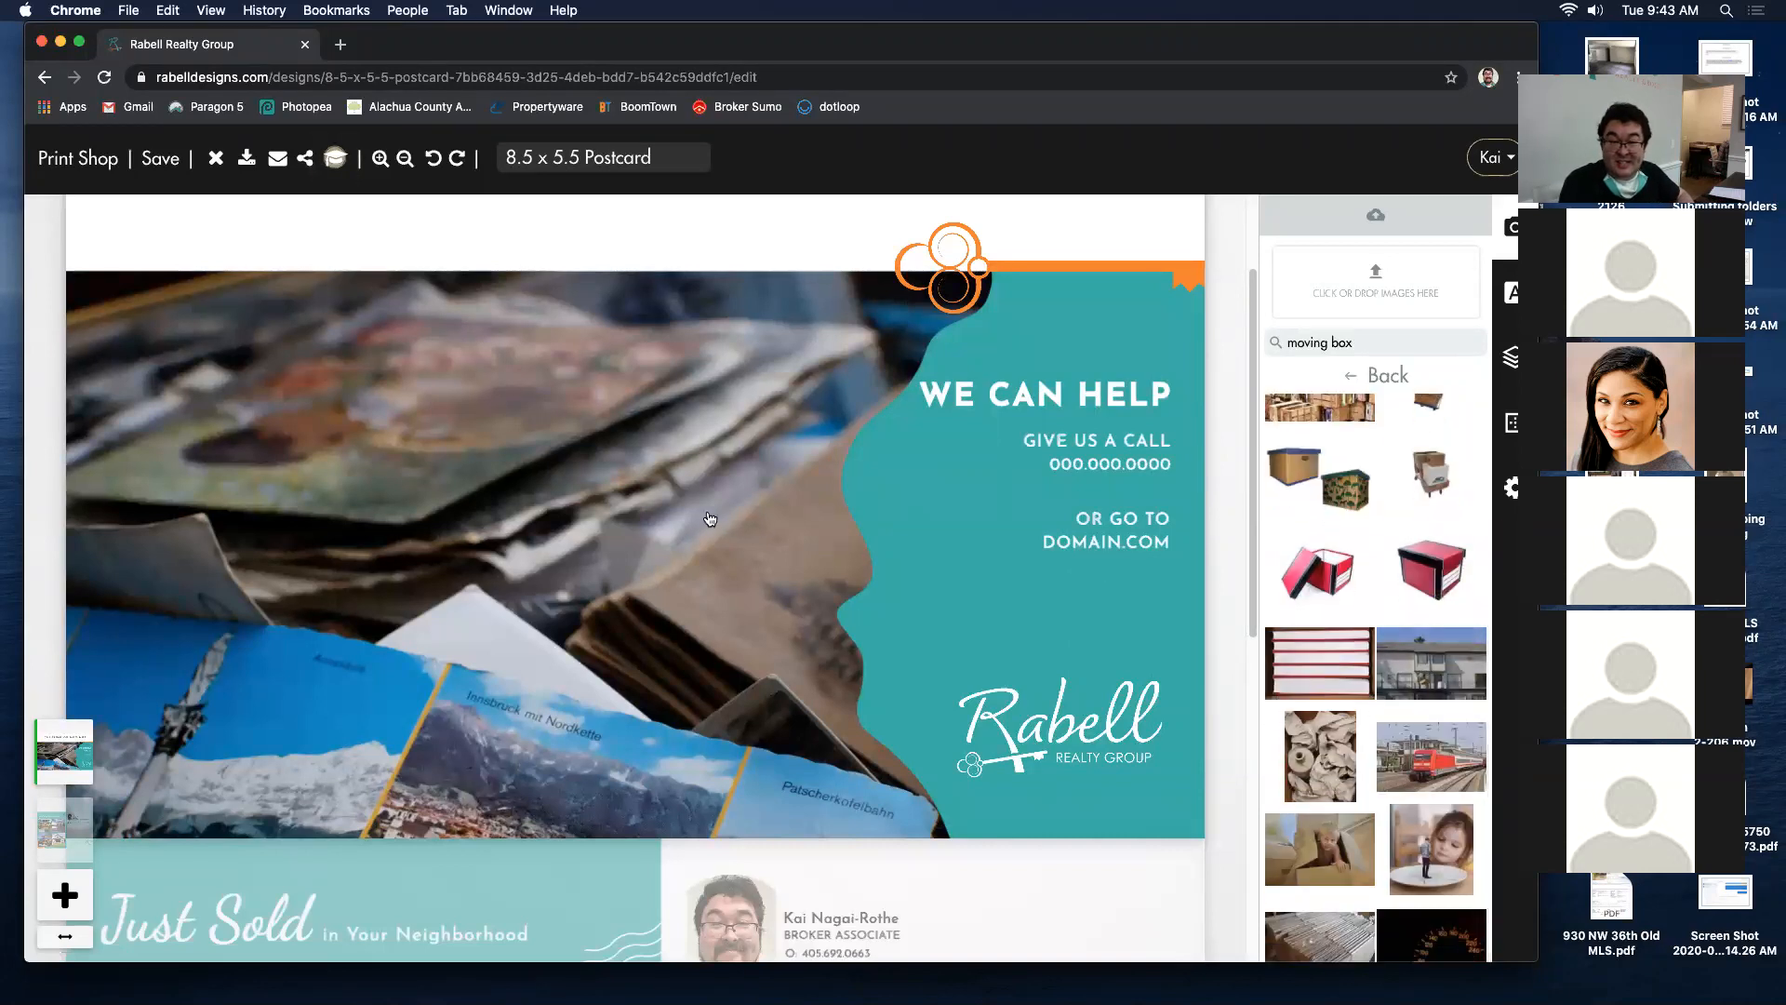
{"action": "left_click", "coordinate": [649, 509]}
{"action": "left_click", "coordinate": [1320, 896]}
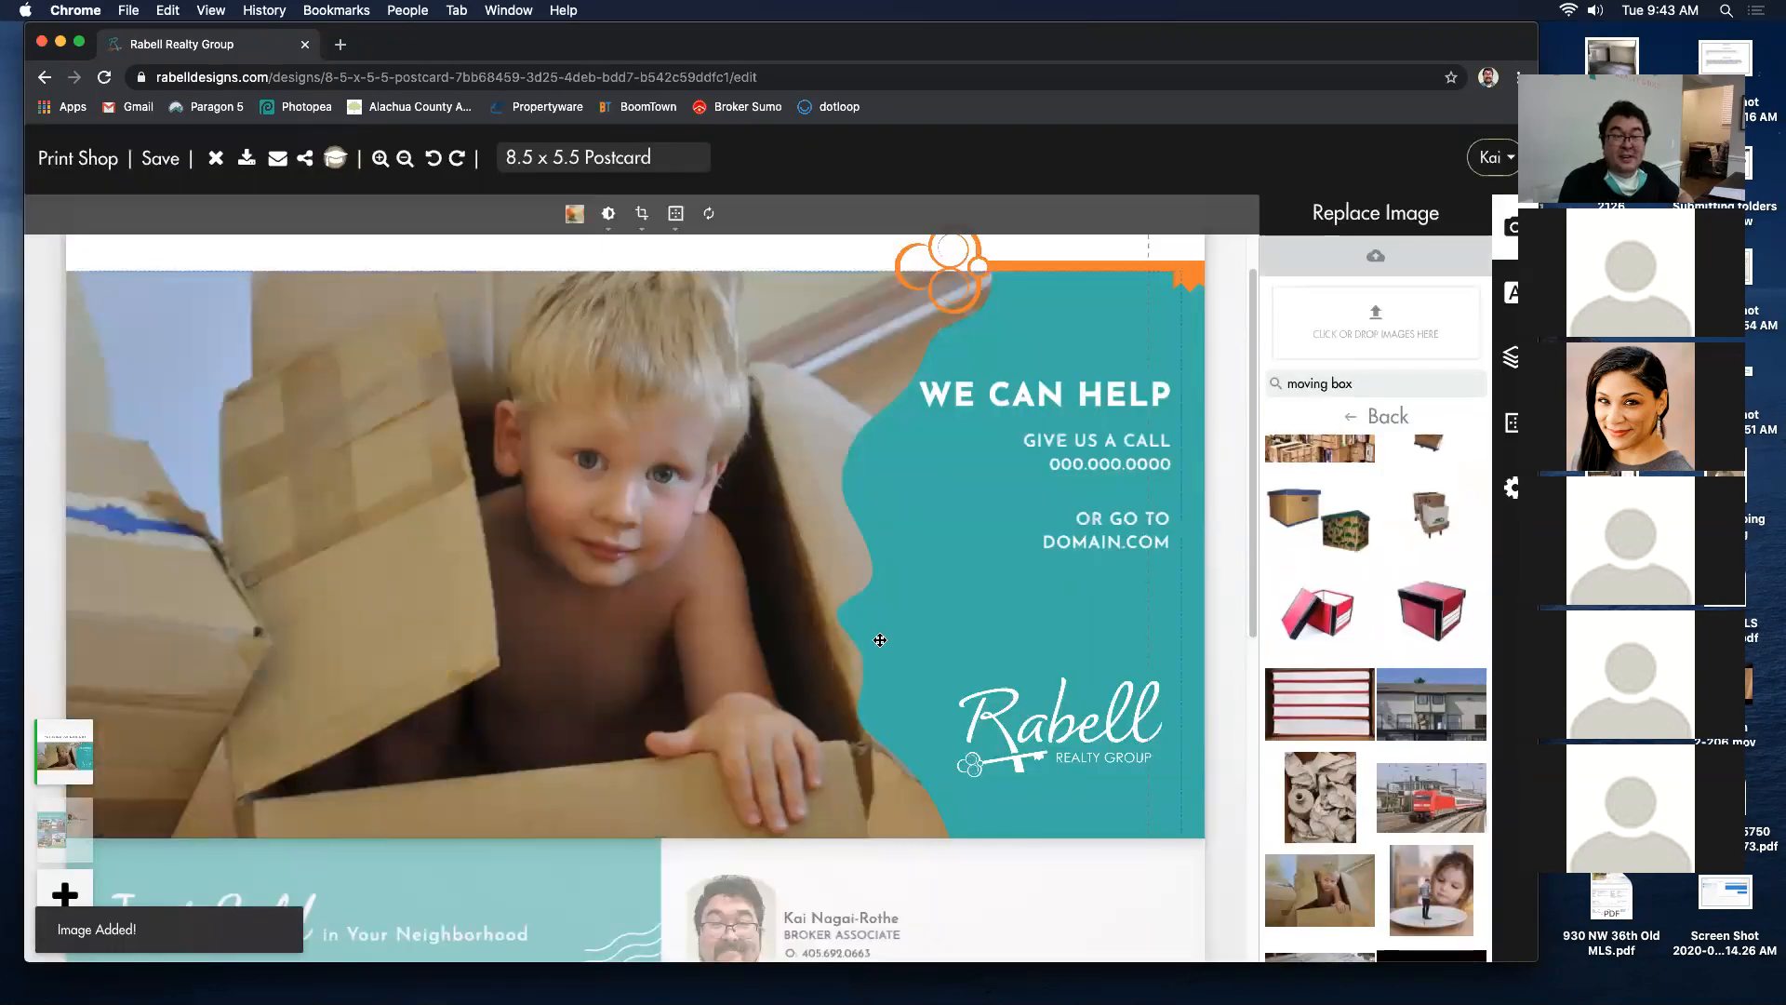
{"action": "scroll", "coordinate": [985, 598], "scroll_direction": "up", "scroll_amount": 2}
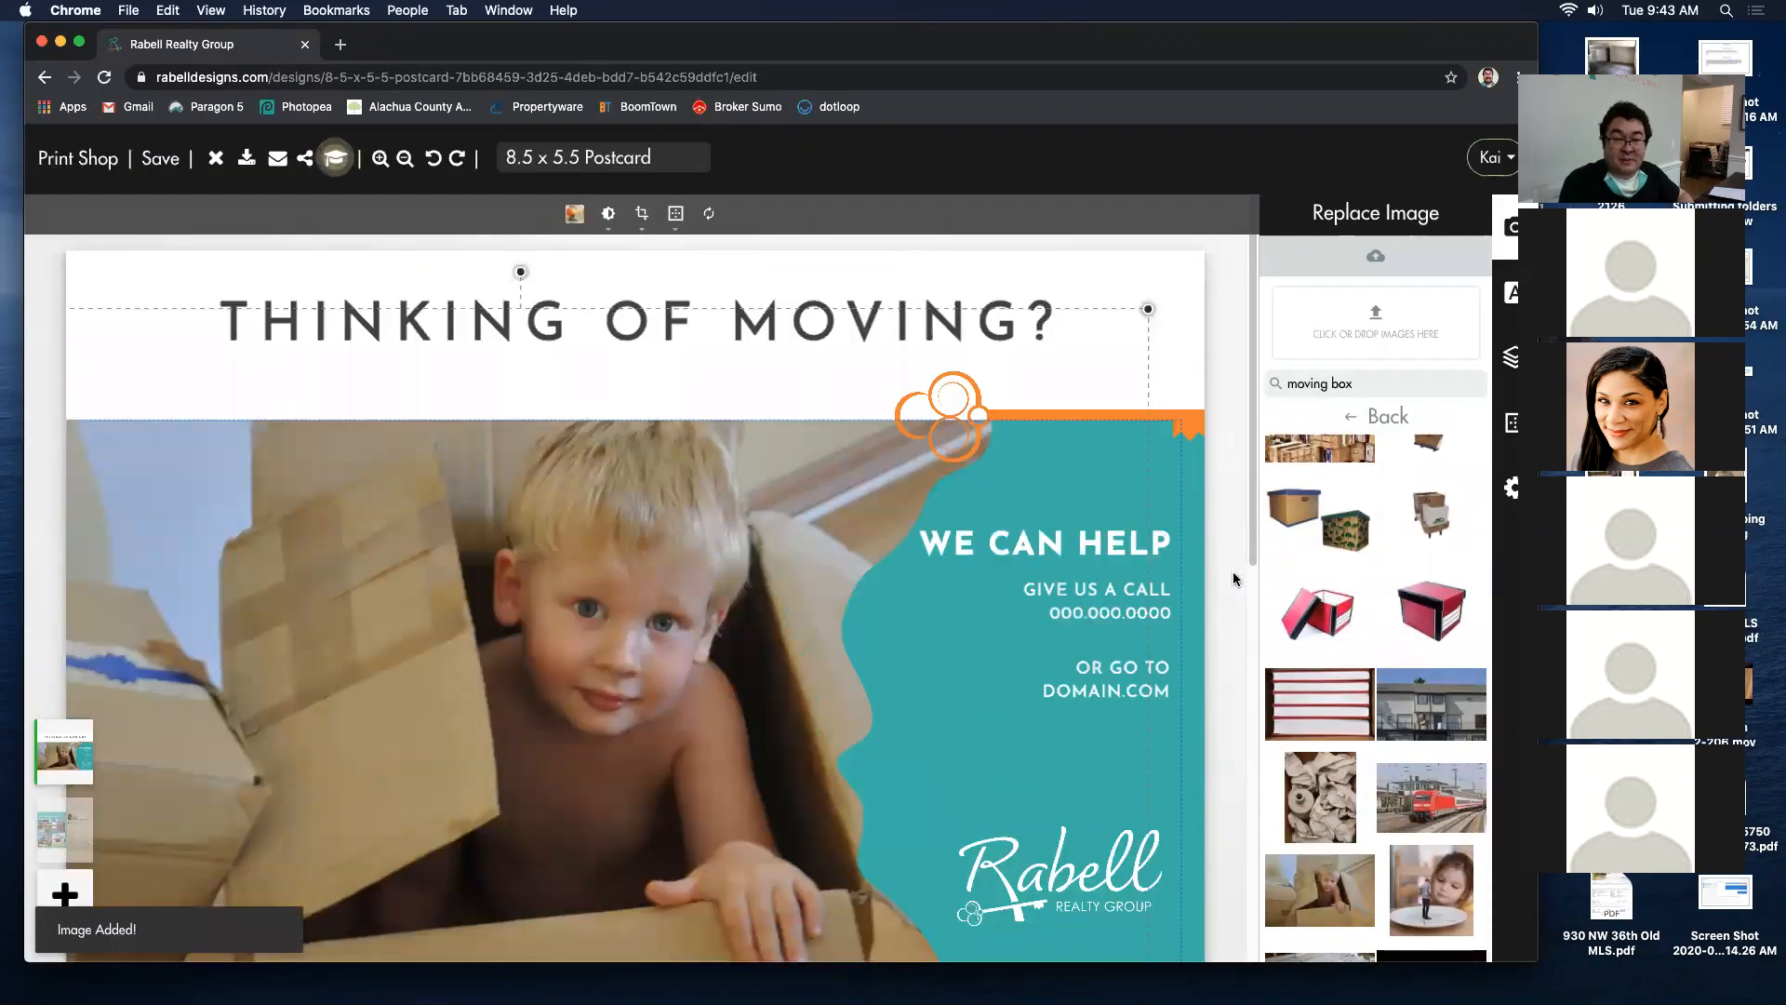
{"action": "scroll", "coordinate": [1234, 579], "scroll_direction": "down", "scroll_amount": 6}
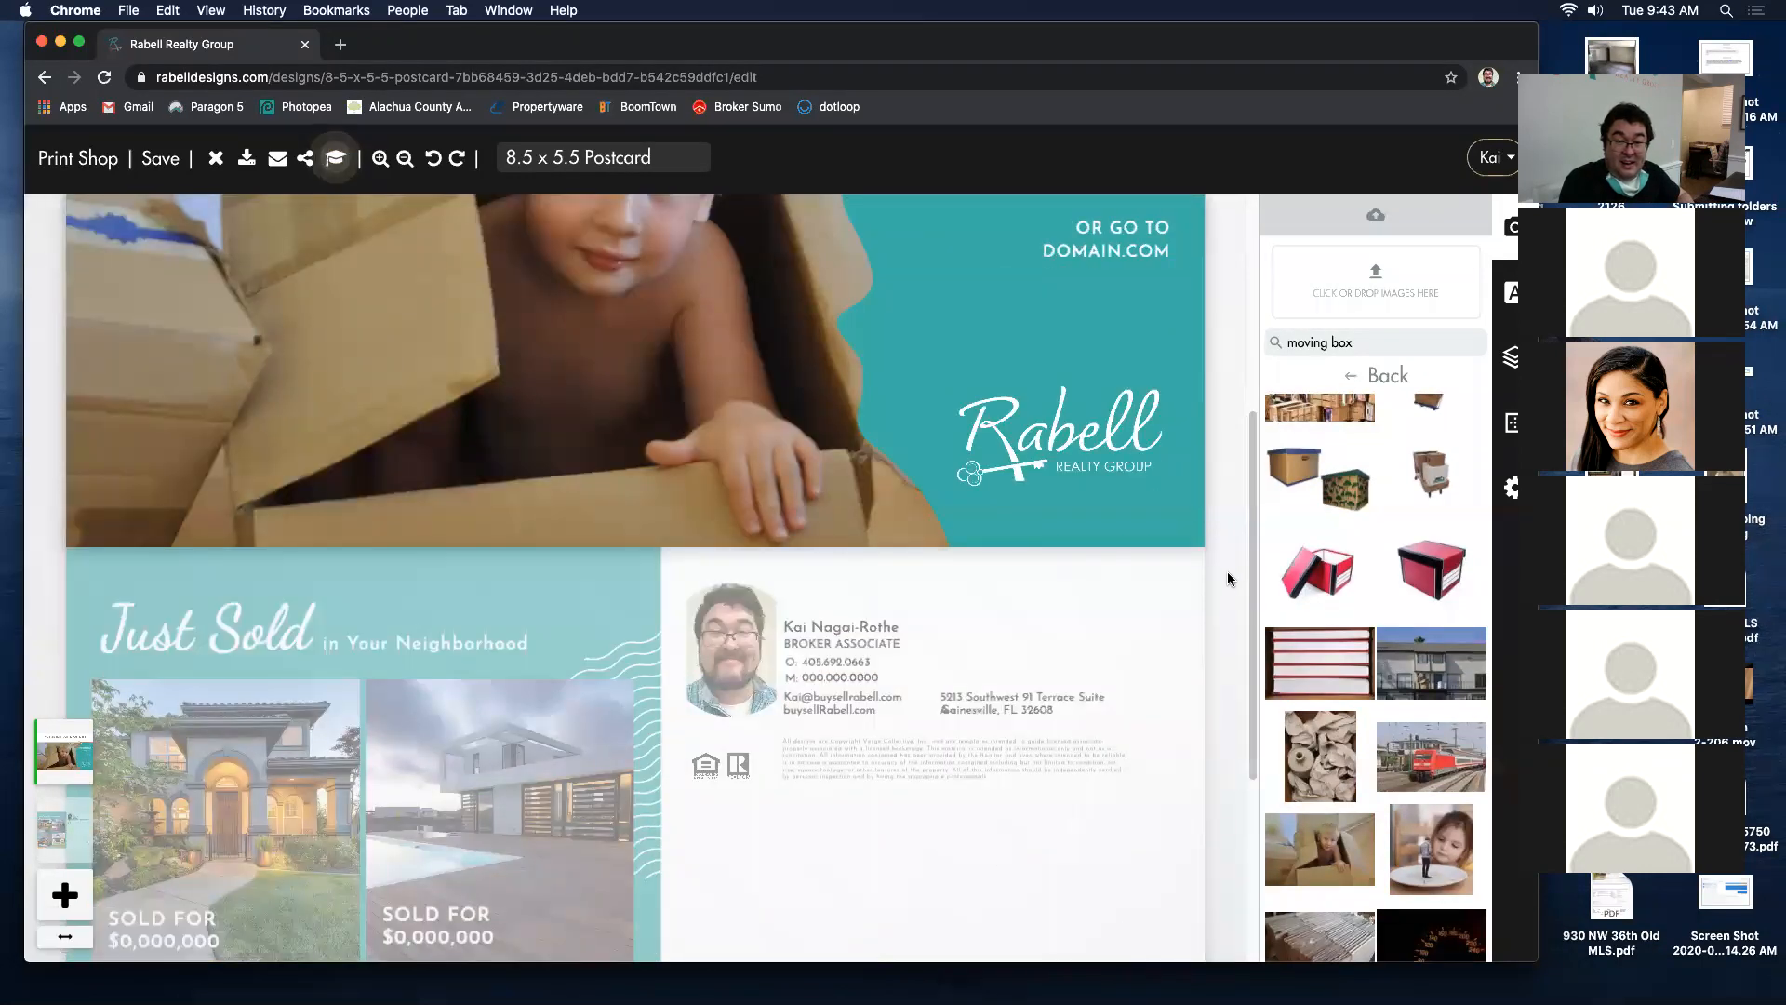
{"action": "scroll", "coordinate": [1218, 570], "scroll_direction": "up", "scroll_amount": 4}
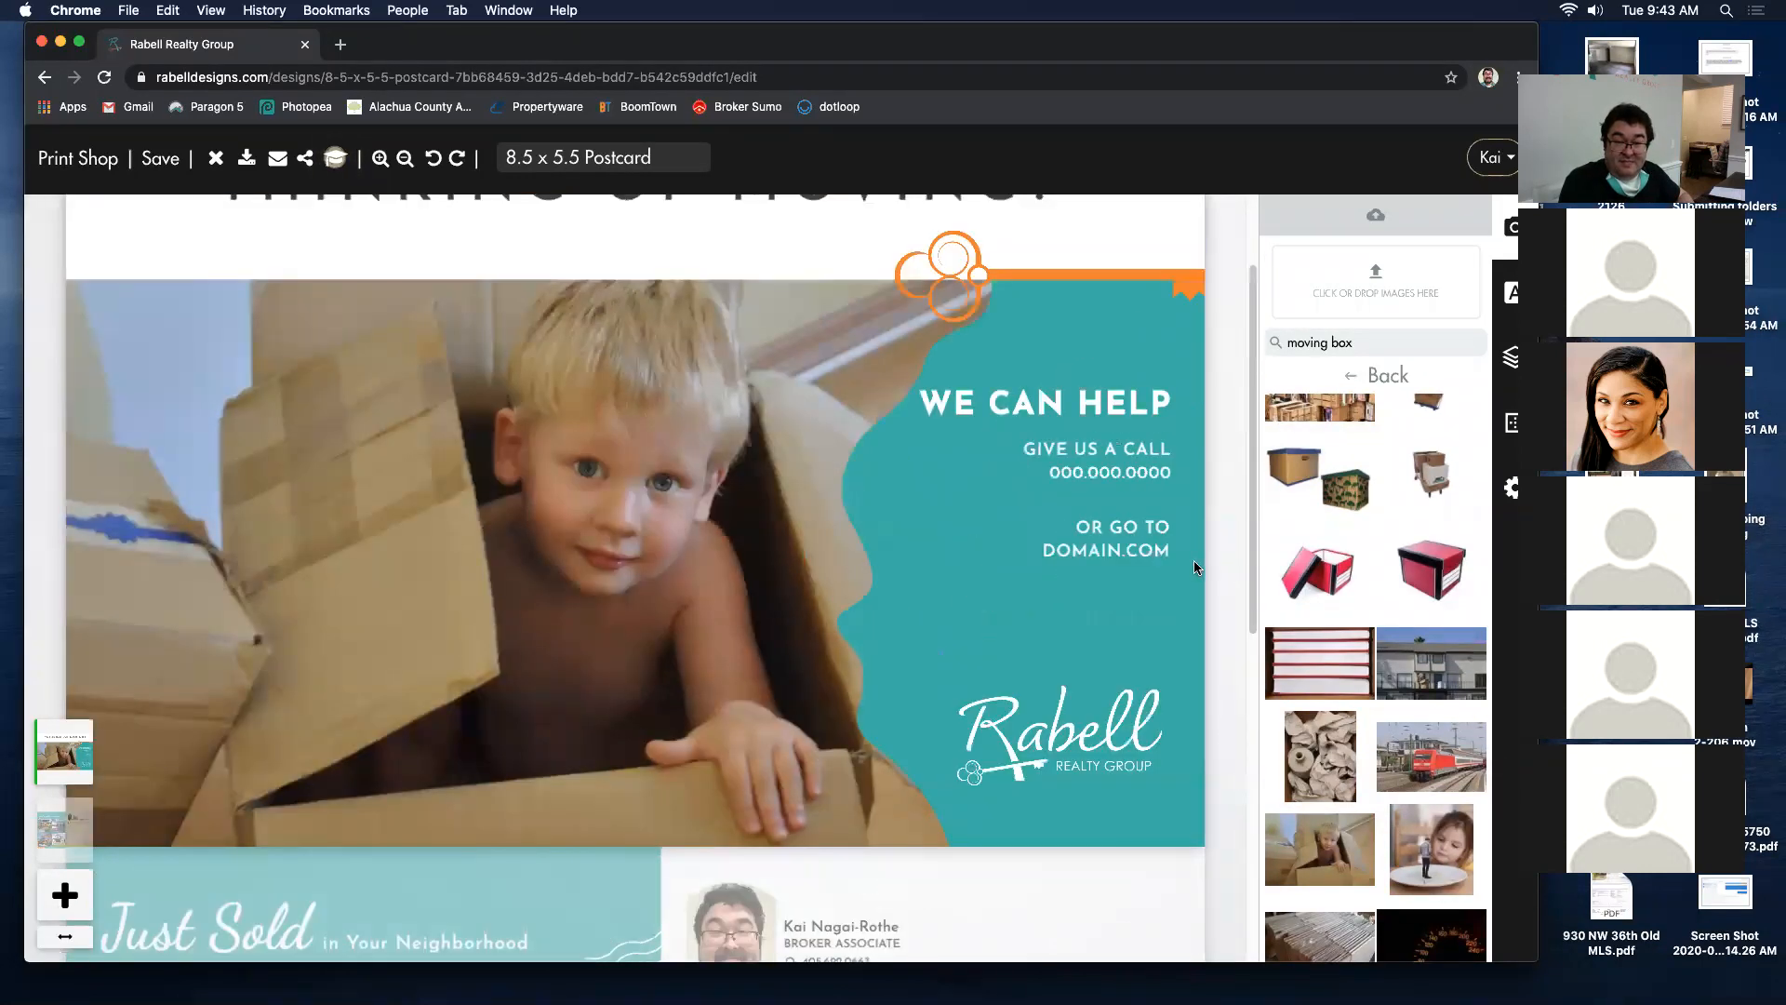
{"action": "scroll", "coordinate": [1194, 565], "scroll_direction": "up", "scroll_amount": 2}
{"action": "scroll", "coordinate": [1194, 565], "scroll_direction": "down", "scroll_amount": 1}
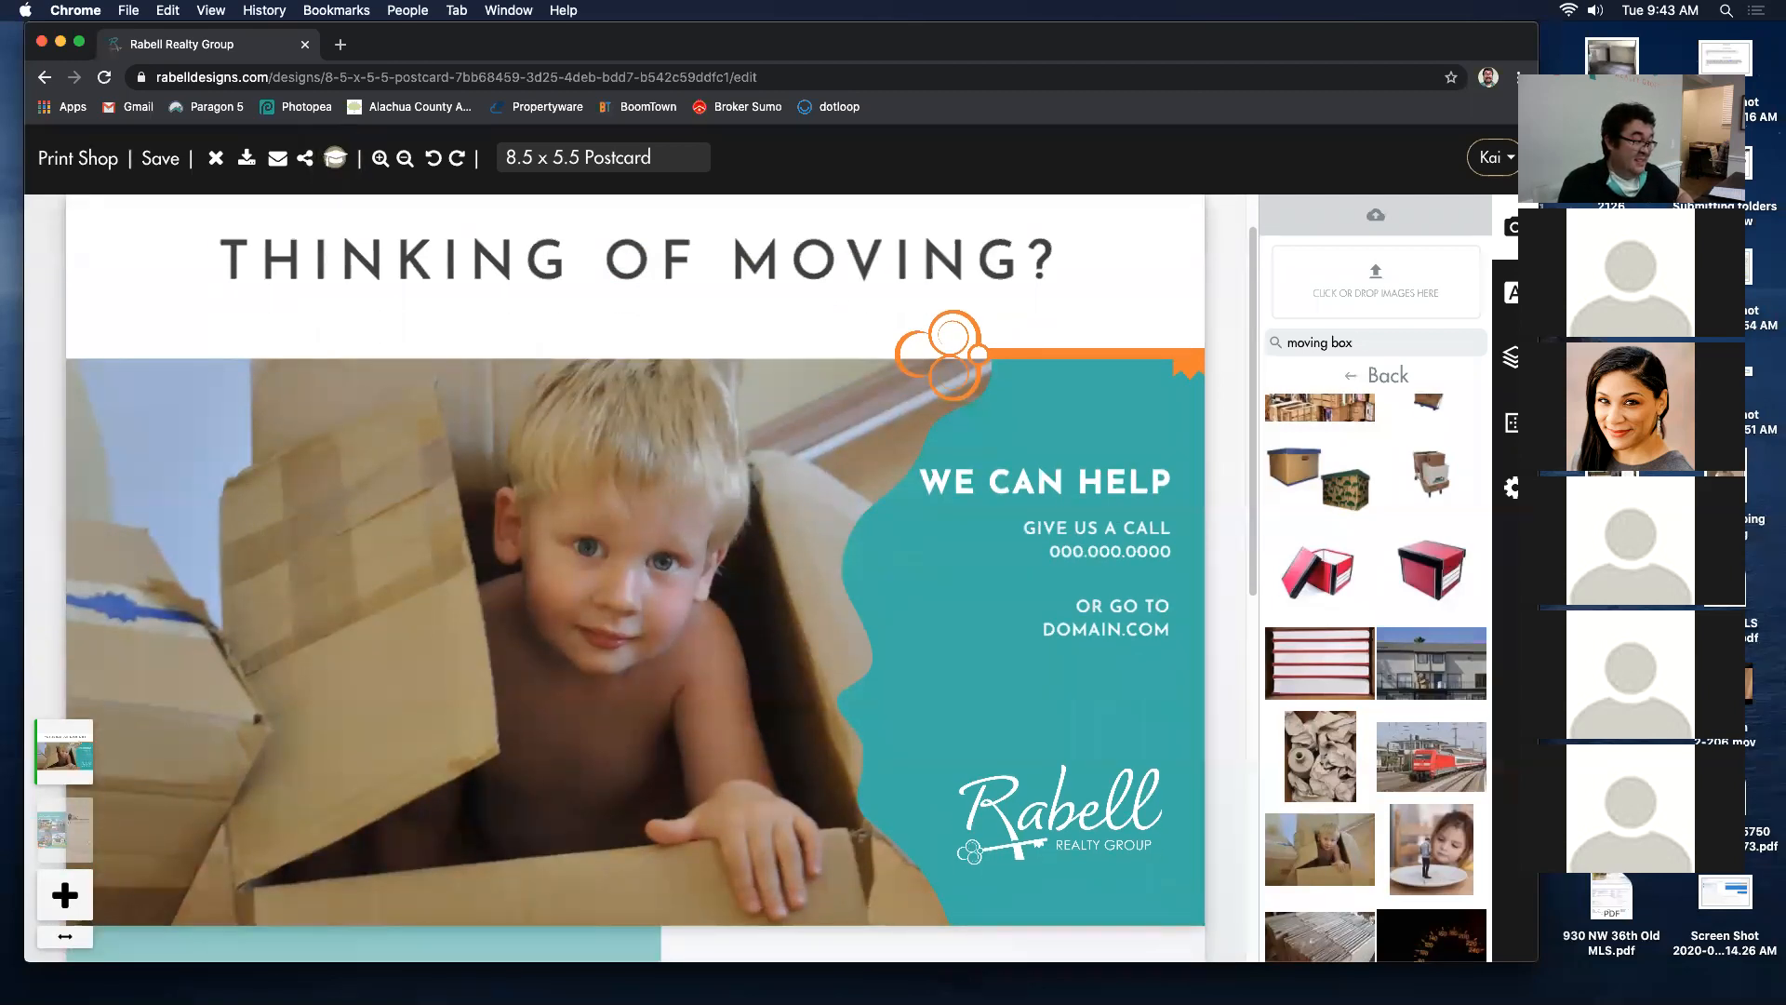
Step: Close the postcard editor without saving and open the "1 sided/1 Agent Flyer" open-house design from the dashboard
{"action": "mouse_move", "coordinate": [1092, 57]}
{"action": "left_mouse_down"}
{"action": "mouse_move", "coordinate": [1094, 90]}
{"action": "mouse_move", "coordinate": [1098, 62]}
{"action": "left_mouse_up"}
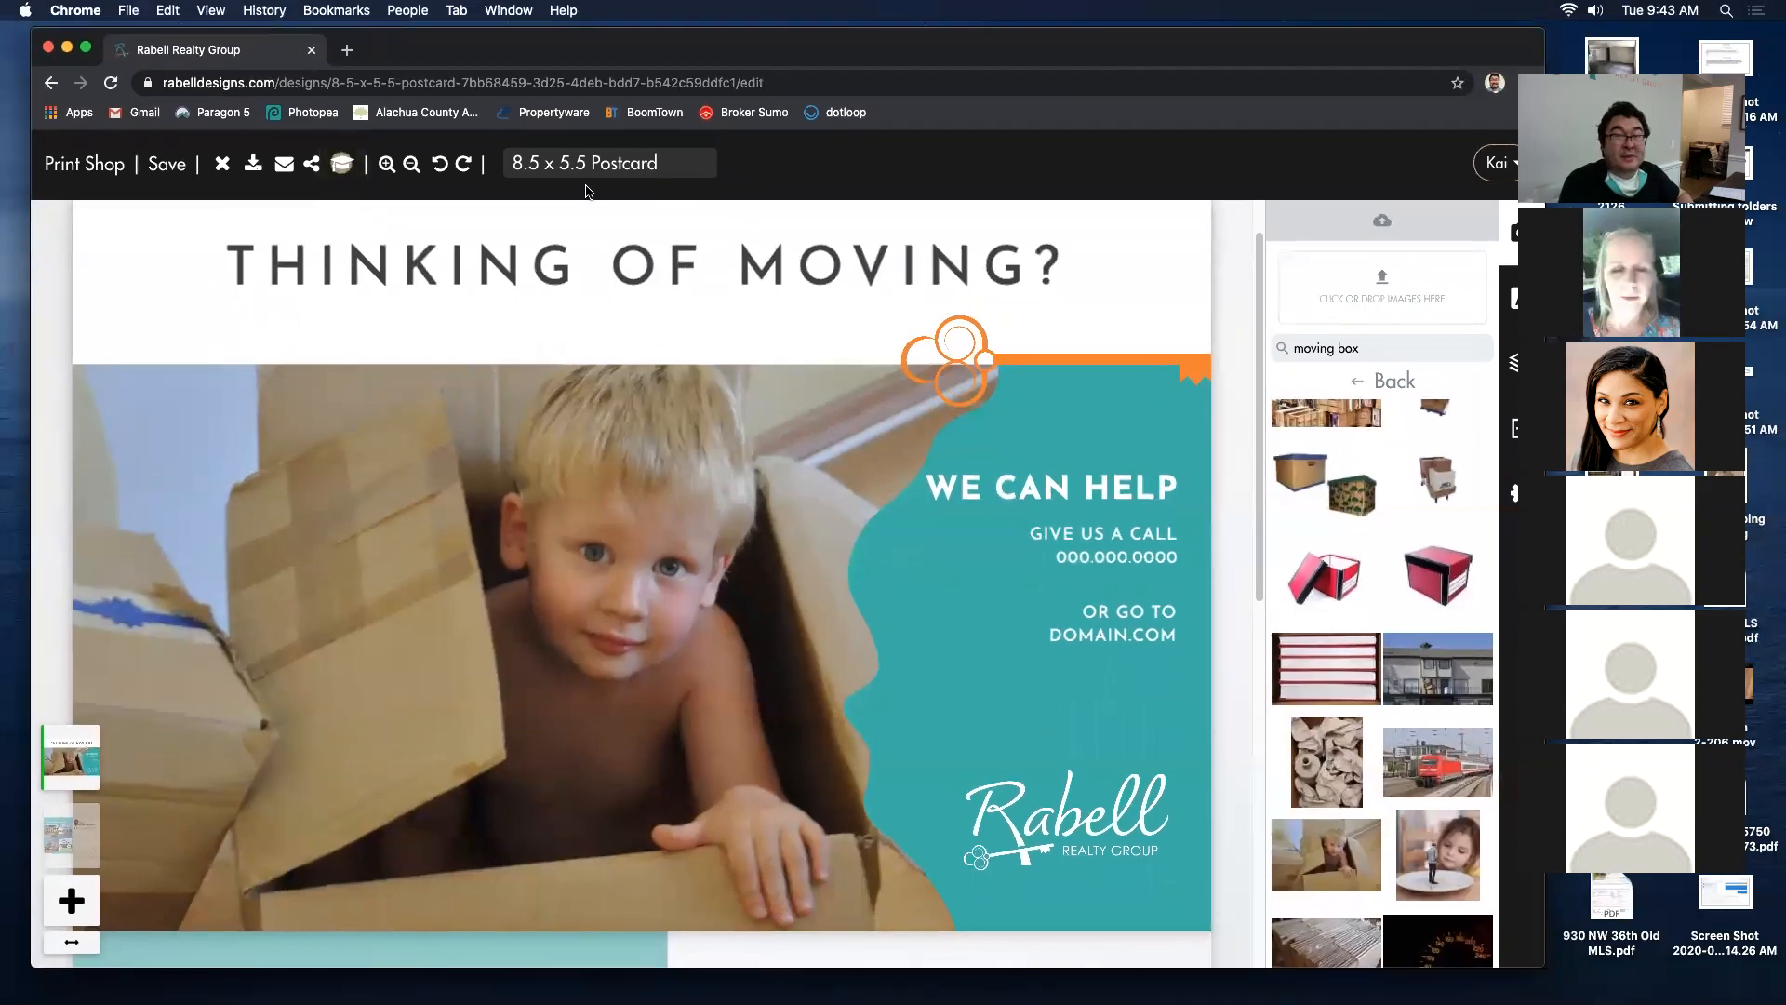
{"action": "left_click", "coordinate": [221, 166]}
{"action": "left_click", "coordinate": [1060, 358]}
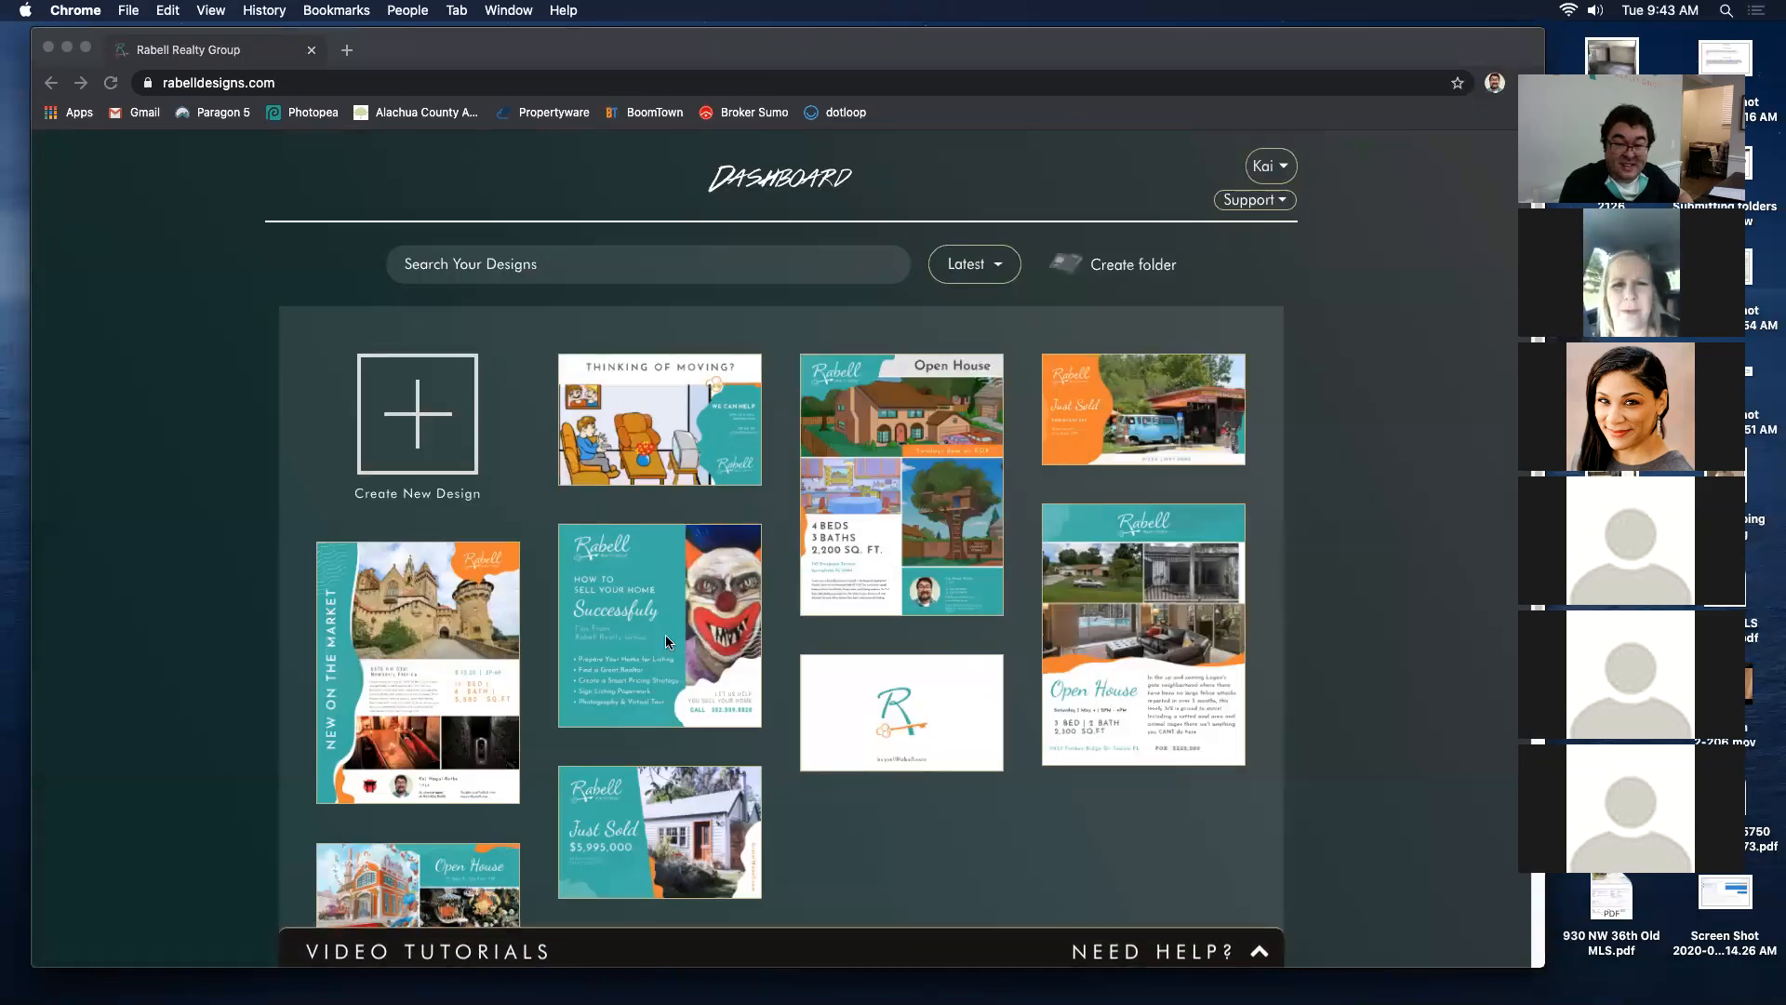
{"action": "left_click", "coordinate": [851, 481]}
{"action": "left_click", "coordinate": [907, 516]}
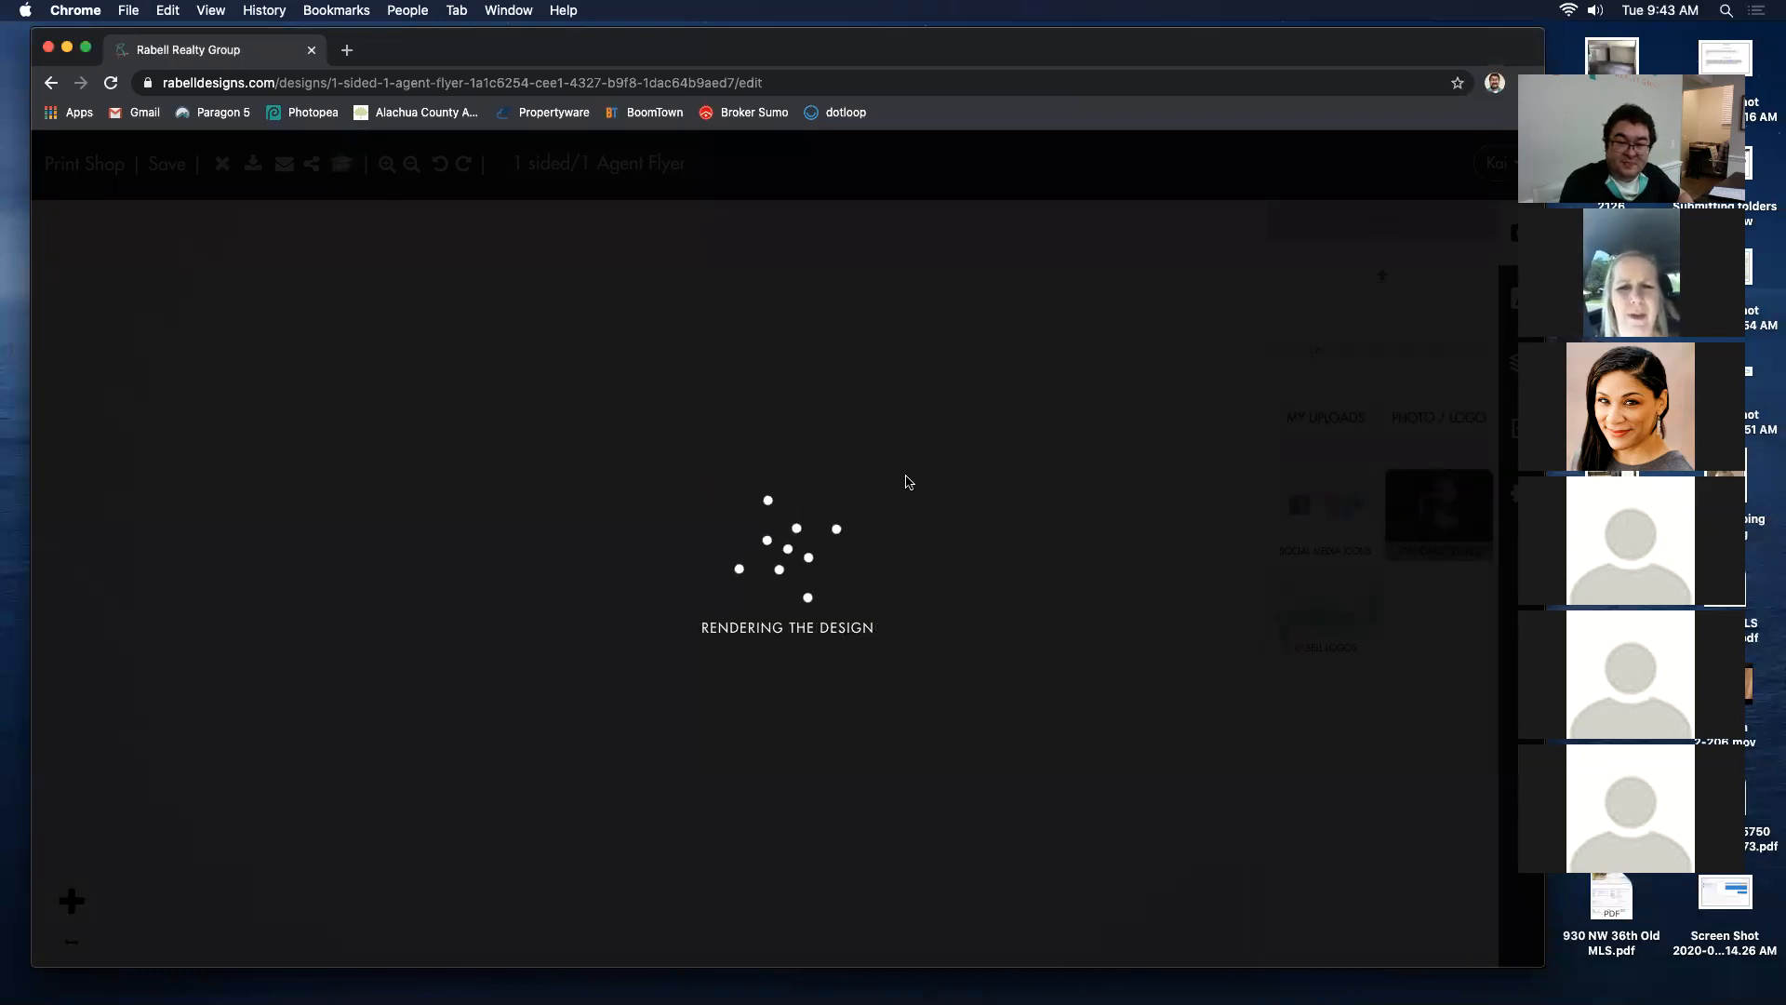
Step: Delete the office phone line from the agent's contact details at the bottom of the flyer
{"action": "scroll", "coordinate": [977, 480], "scroll_direction": "down", "scroll_amount": 2}
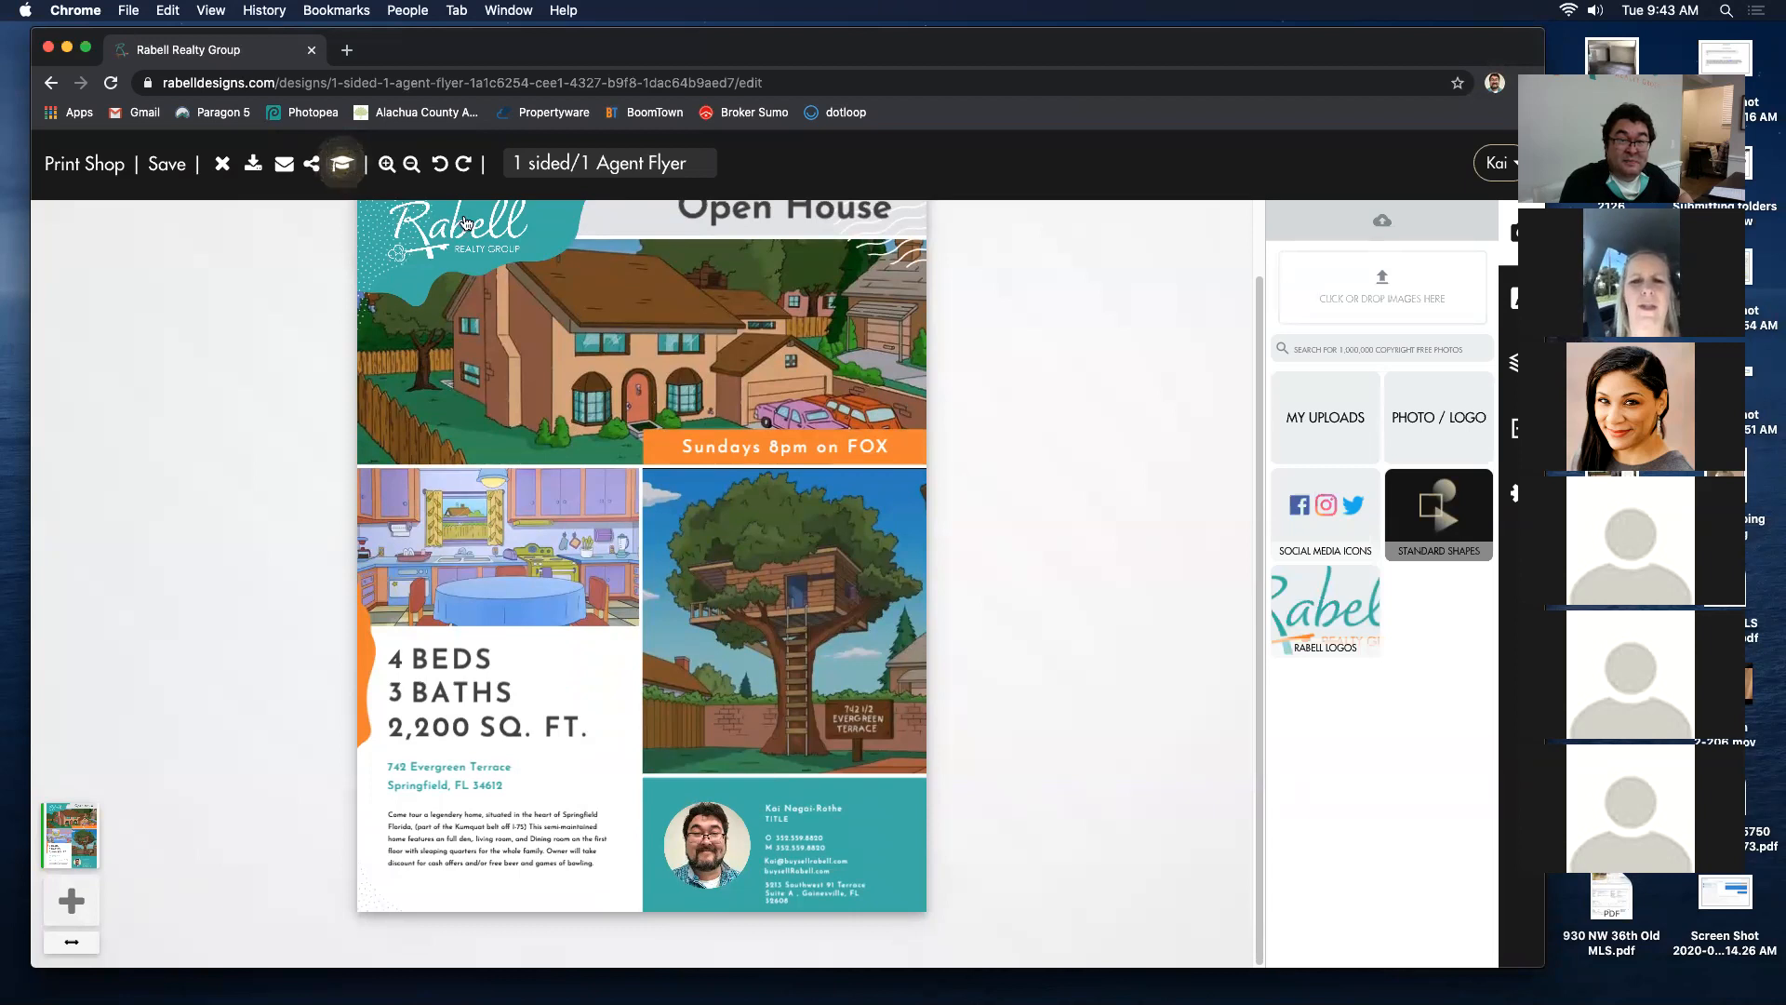
{"action": "scroll", "coordinate": [465, 223], "scroll_direction": "up", "scroll_amount": 1}
{"action": "left_click", "coordinate": [387, 164]}
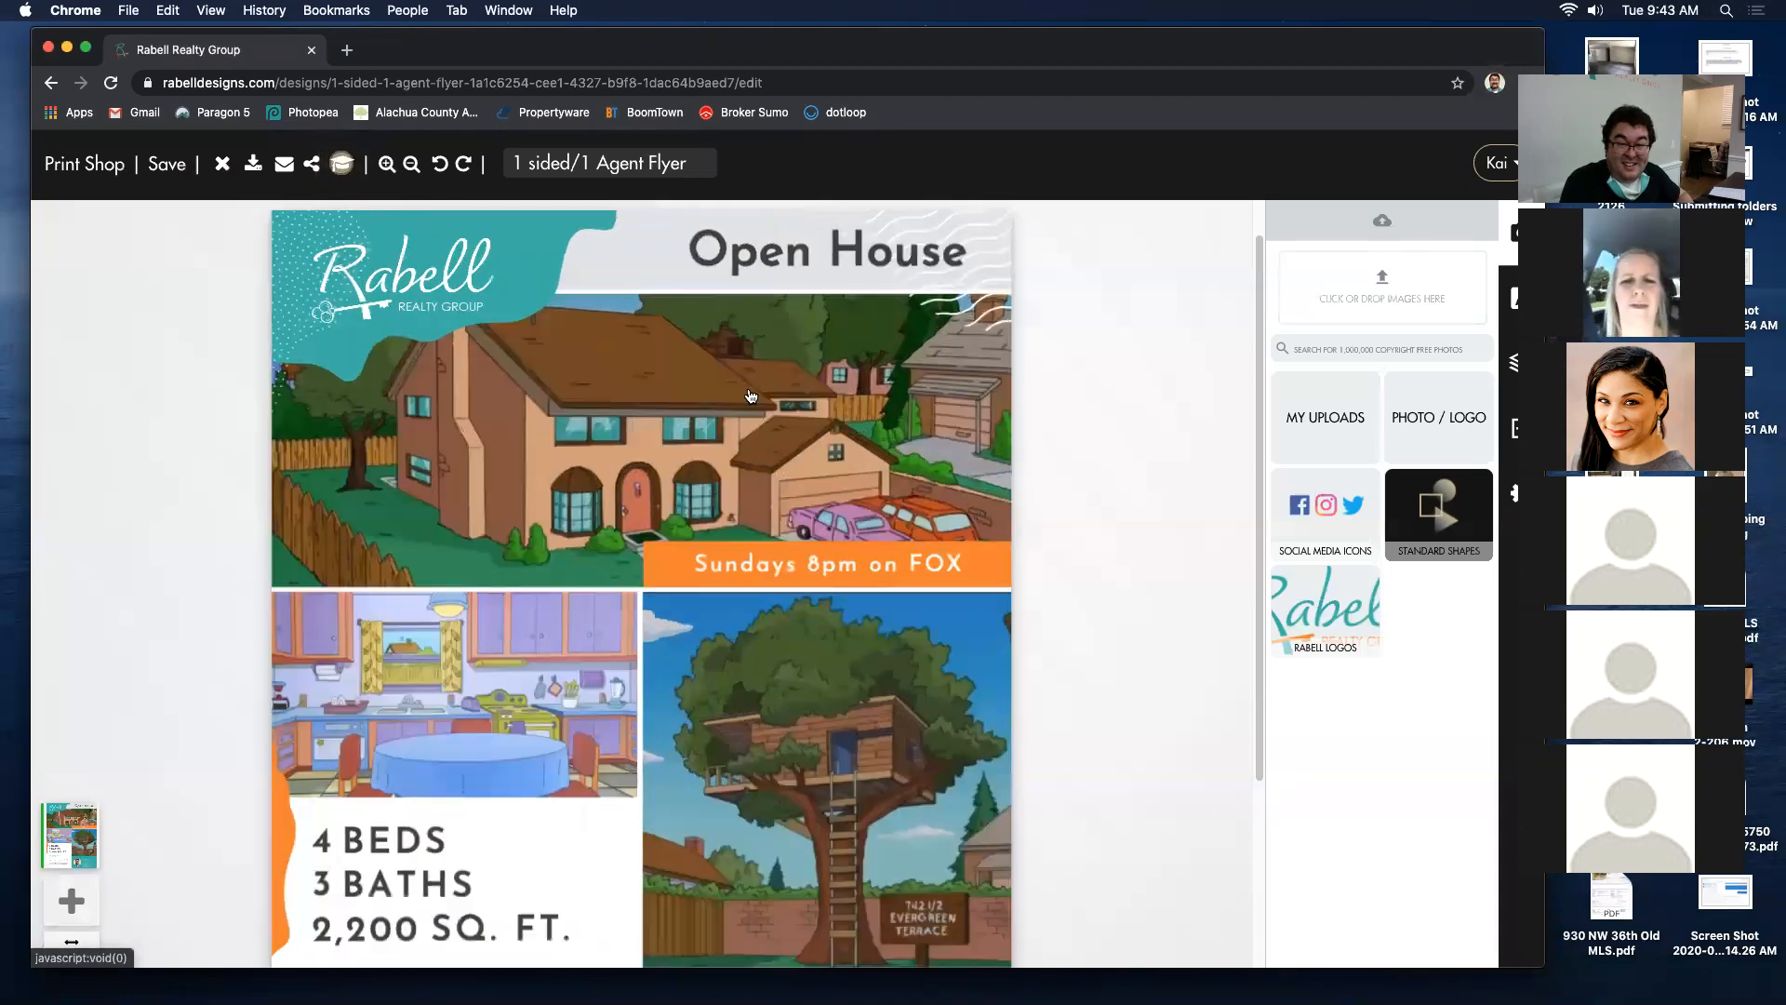
{"action": "scroll", "coordinate": [831, 893], "scroll_direction": "down", "scroll_amount": 2}
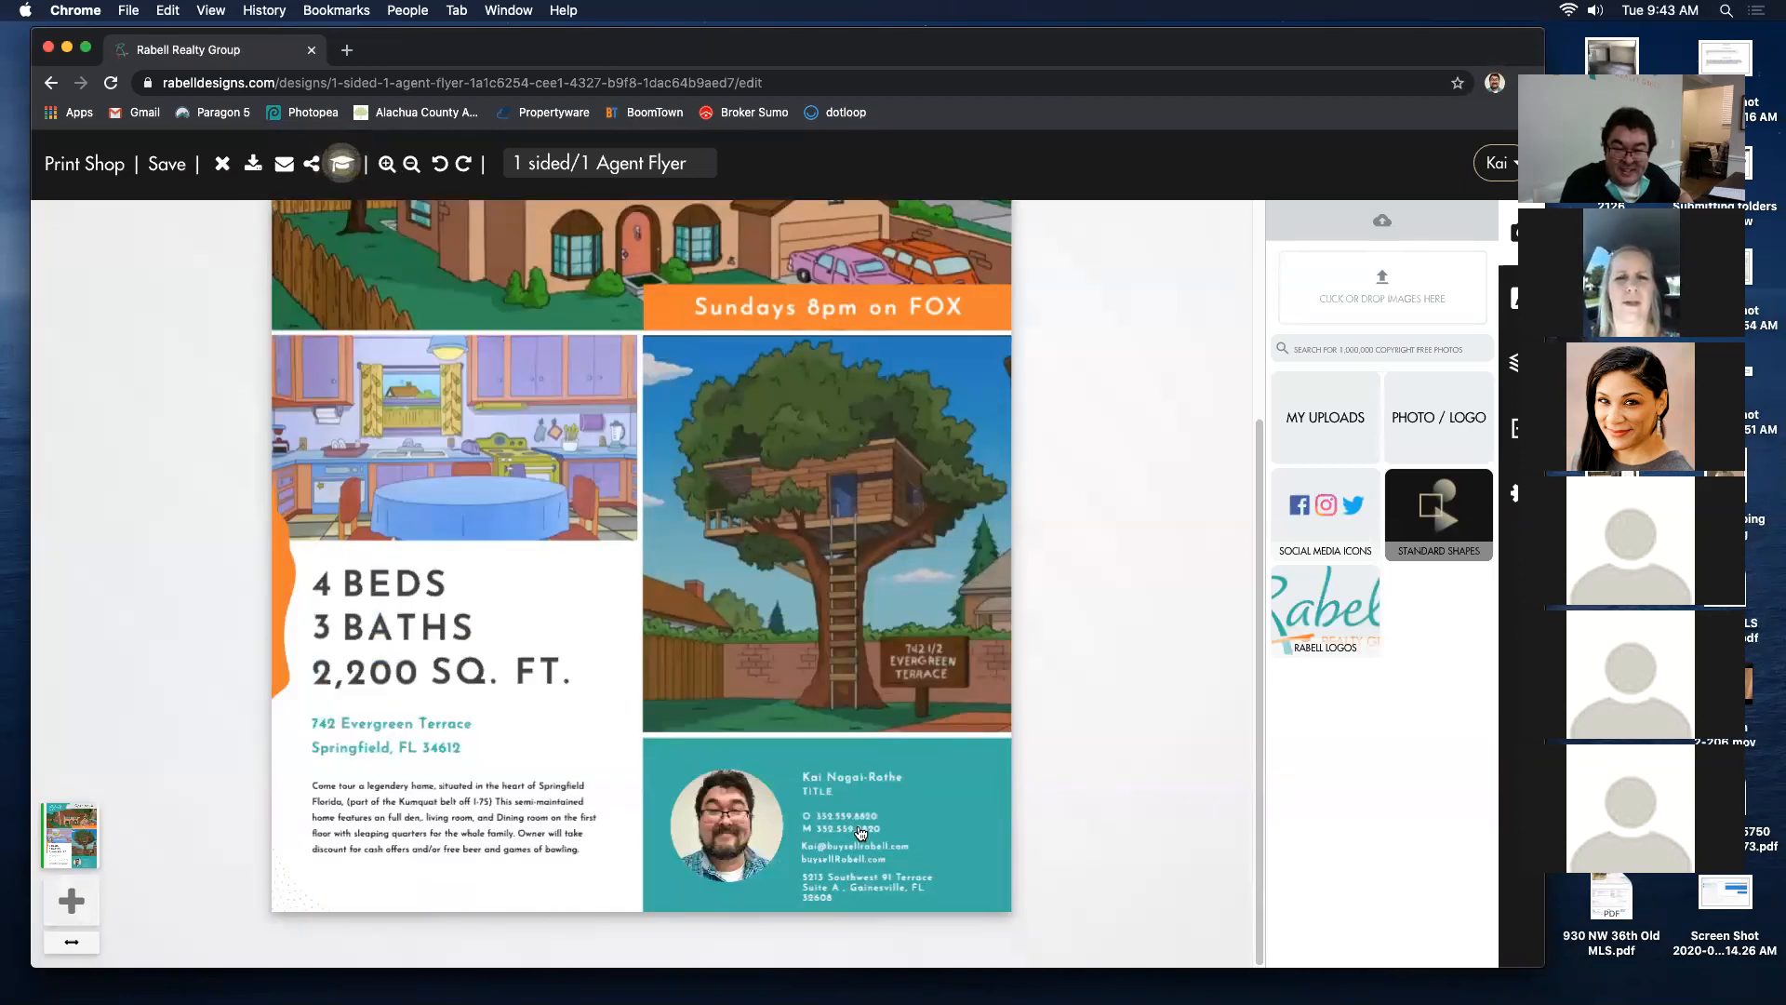
{"action": "left_click", "coordinate": [388, 167]}
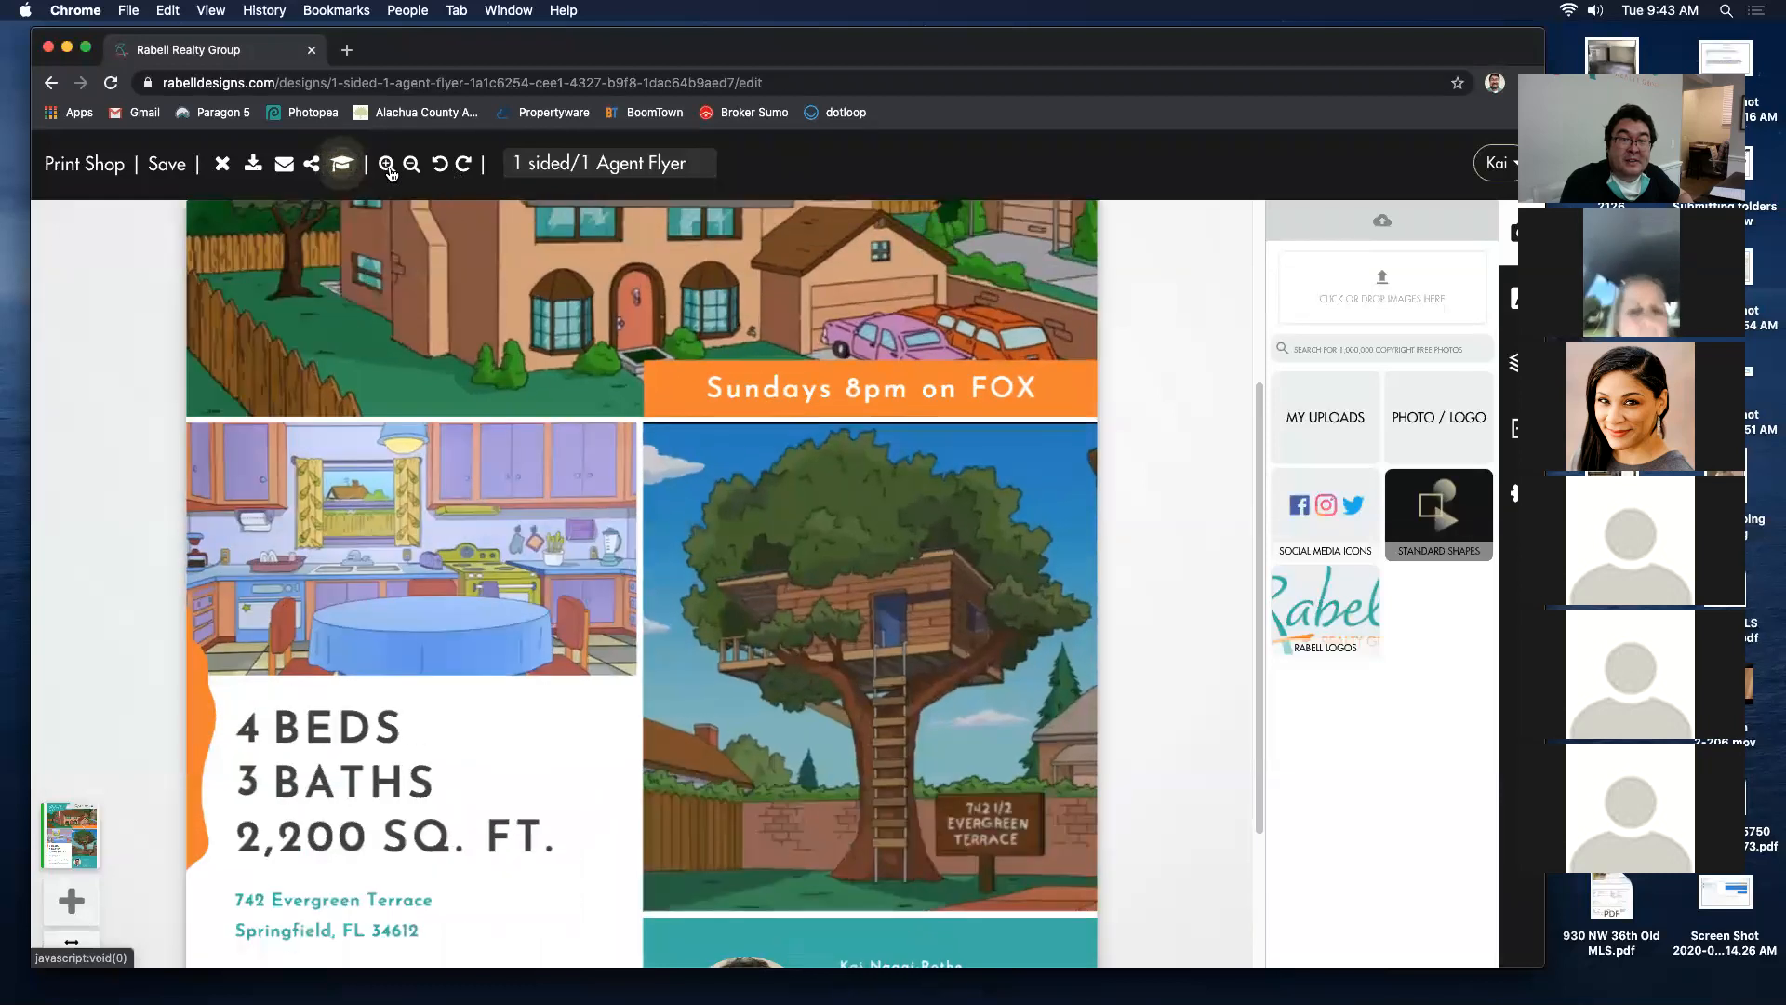
{"action": "left_click", "coordinate": [388, 165]}
{"action": "scroll", "coordinate": [1023, 596], "scroll_direction": "down", "scroll_amount": 3}
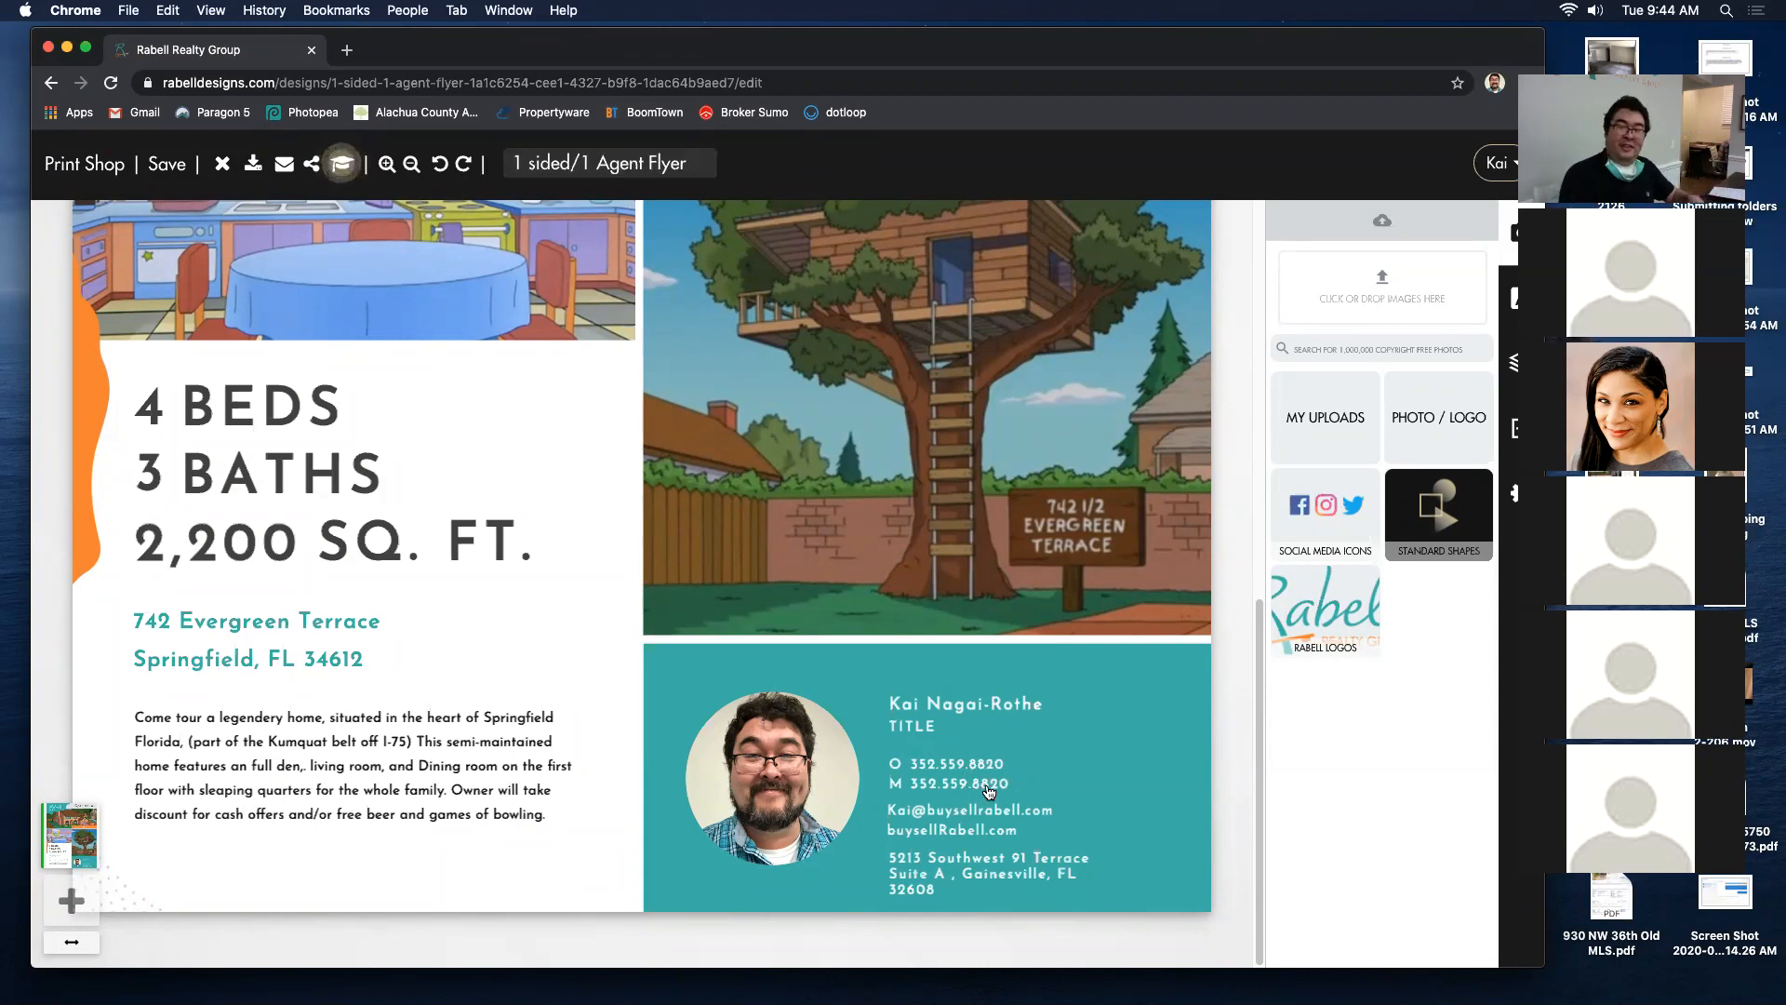
{"action": "left_click", "coordinate": [994, 768]}
{"action": "left_click_drag", "start_coordinate": [1091, 738], "coordinate": [884, 763]}
{"action": "key", "text": "BackSpace"}
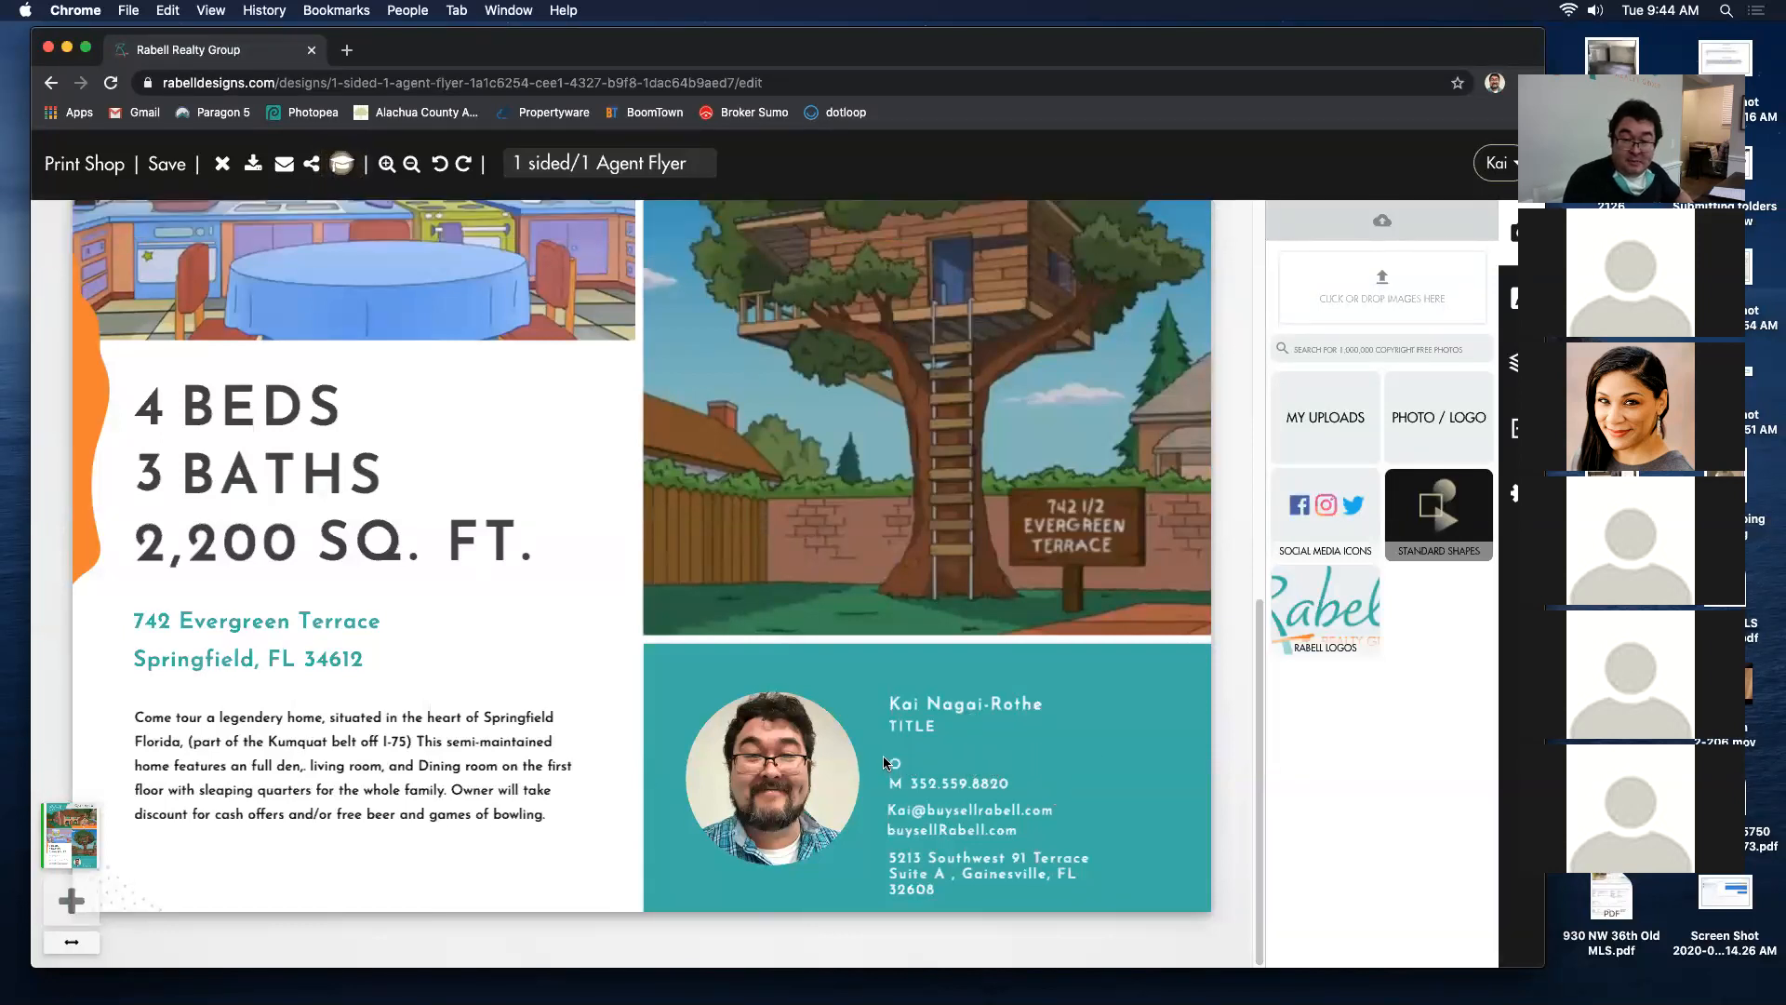
{"action": "left_click", "coordinate": [903, 773]}
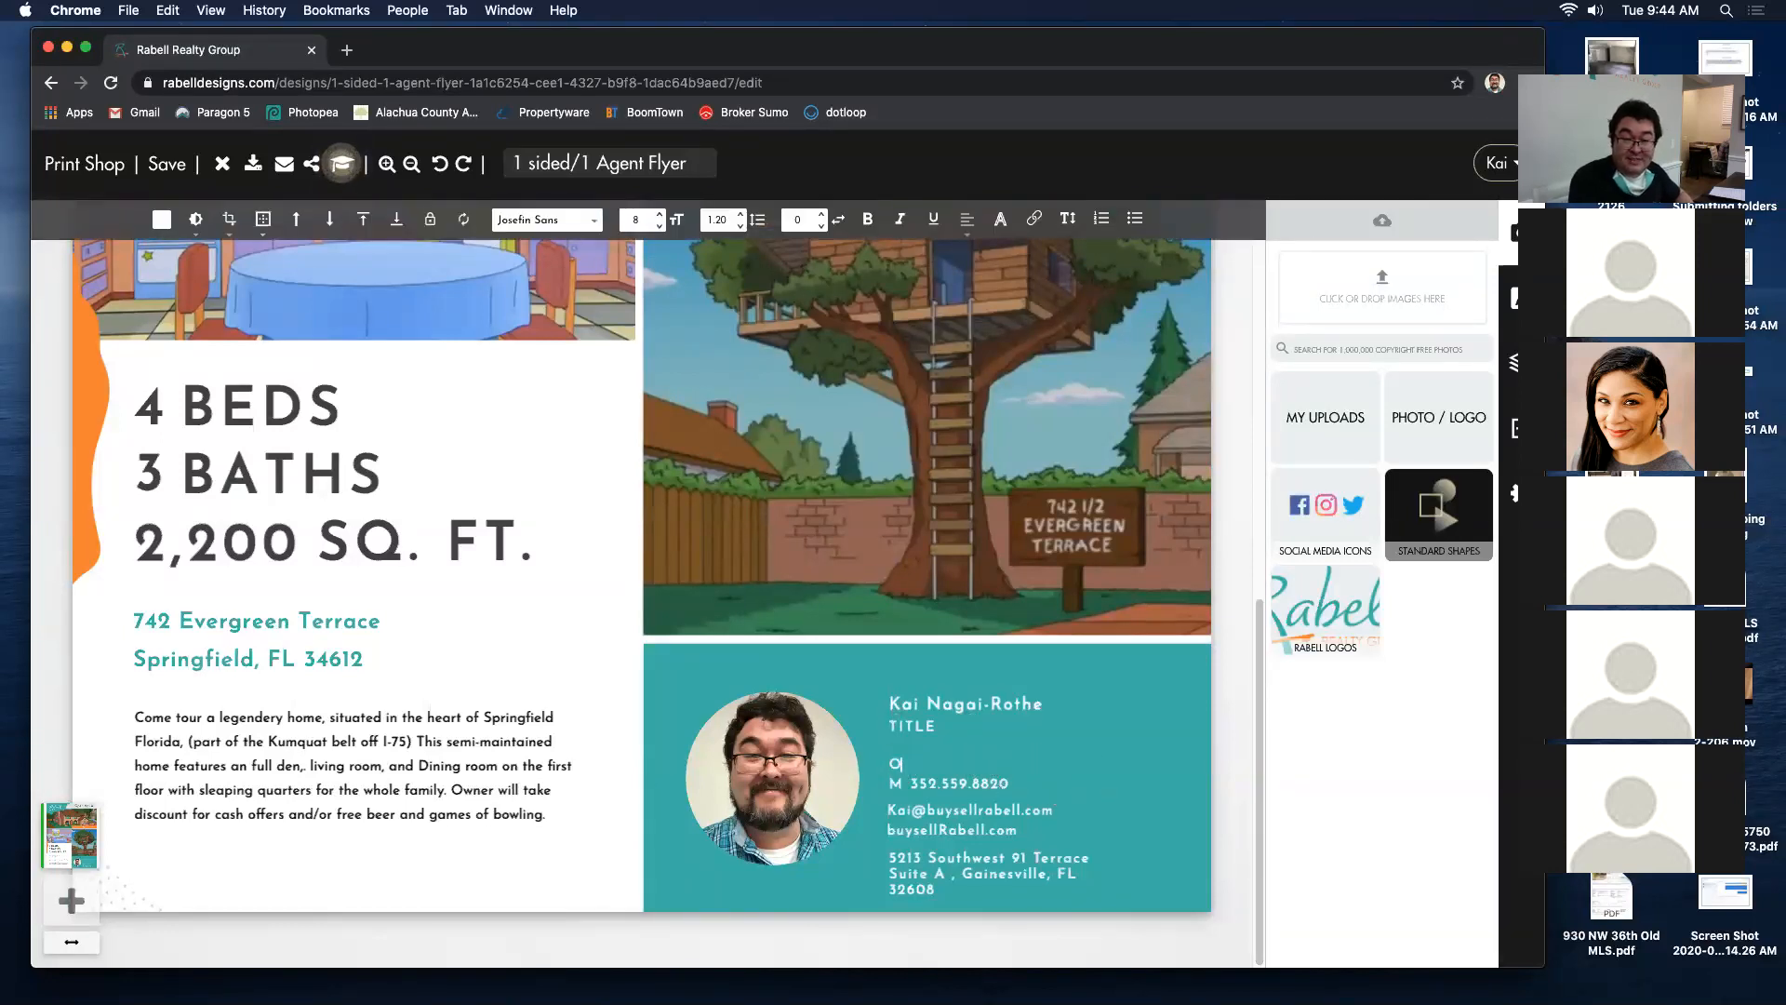
{"action": "left_click", "coordinate": [1243, 799]}
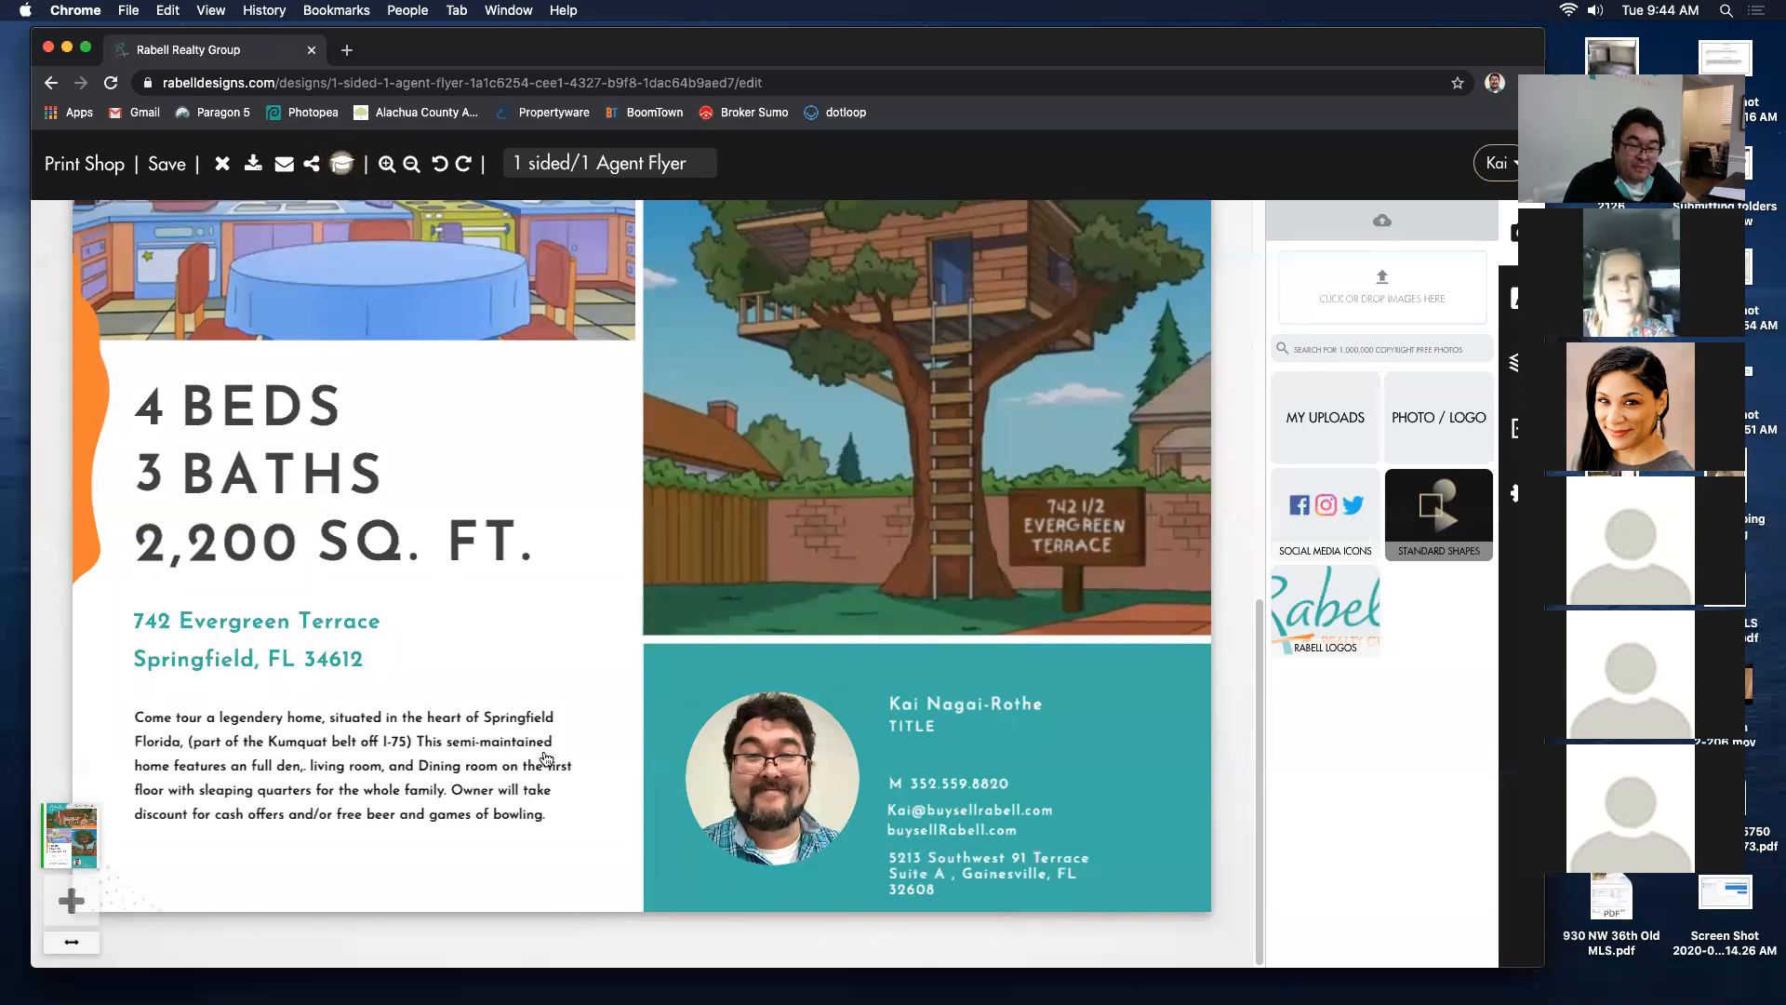
Step: Copy the whole property description paragraph below the flyer's address
{"action": "scroll", "coordinate": [593, 742], "scroll_direction": "up", "scroll_amount": 1}
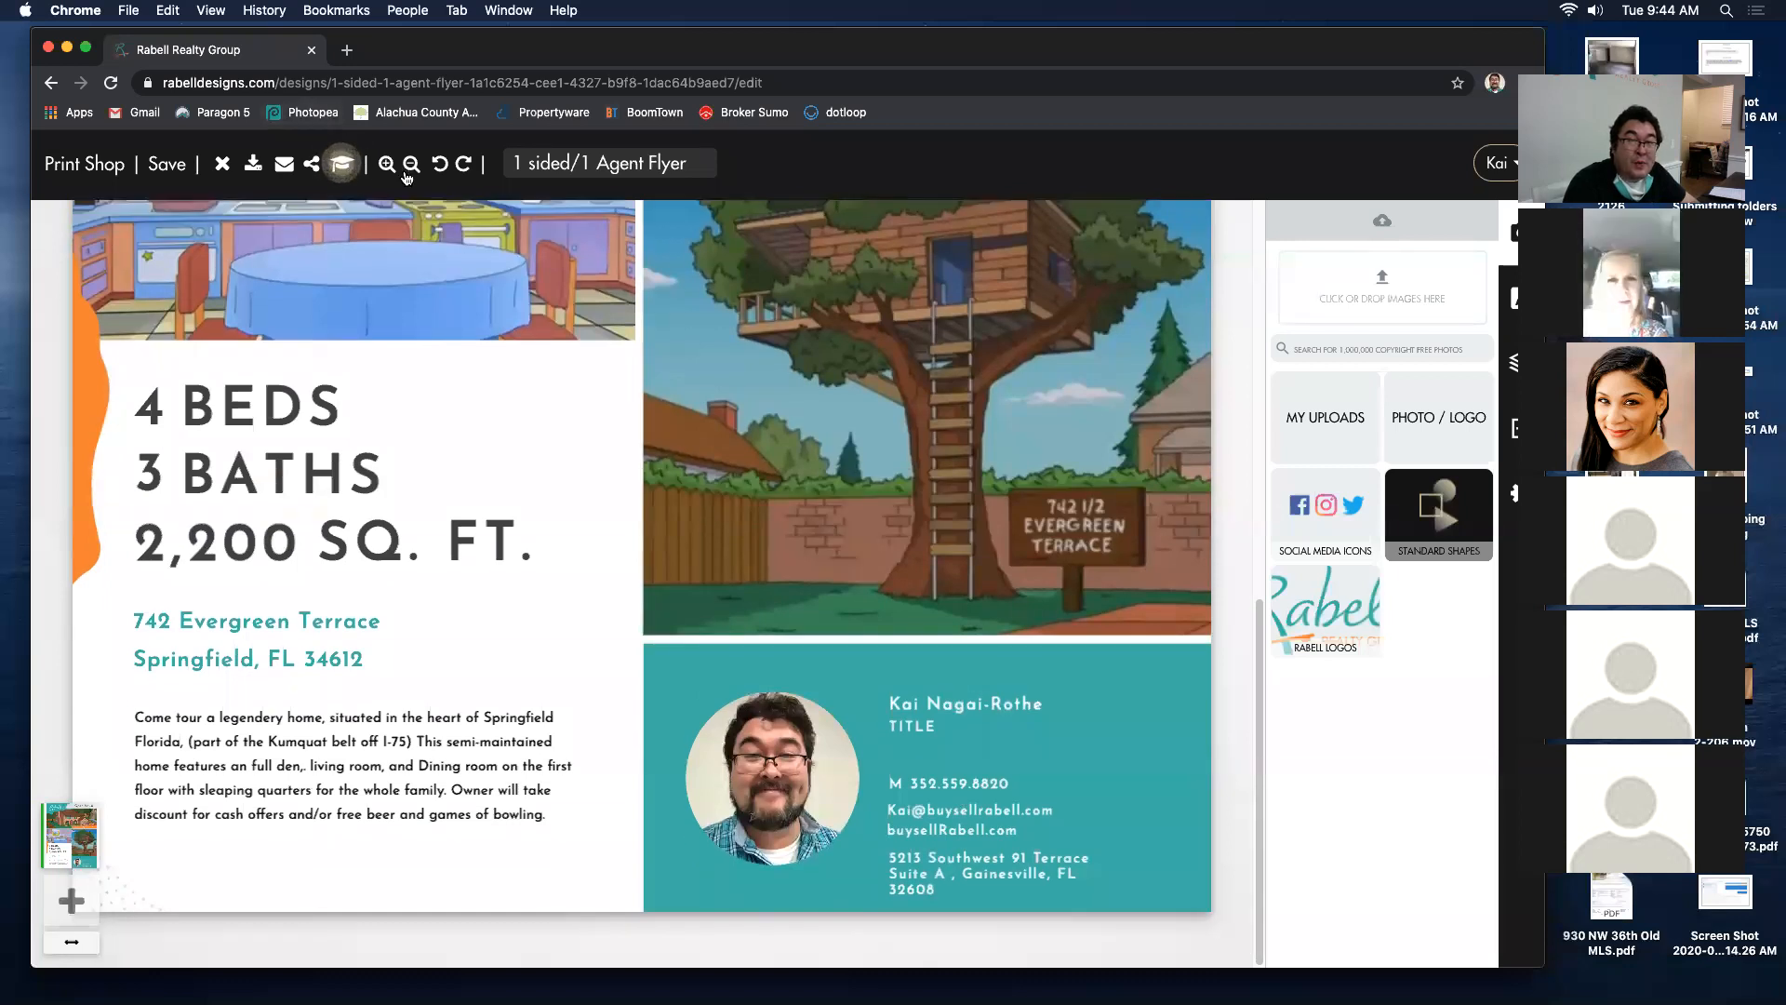
{"action": "left_click", "coordinate": [388, 164]}
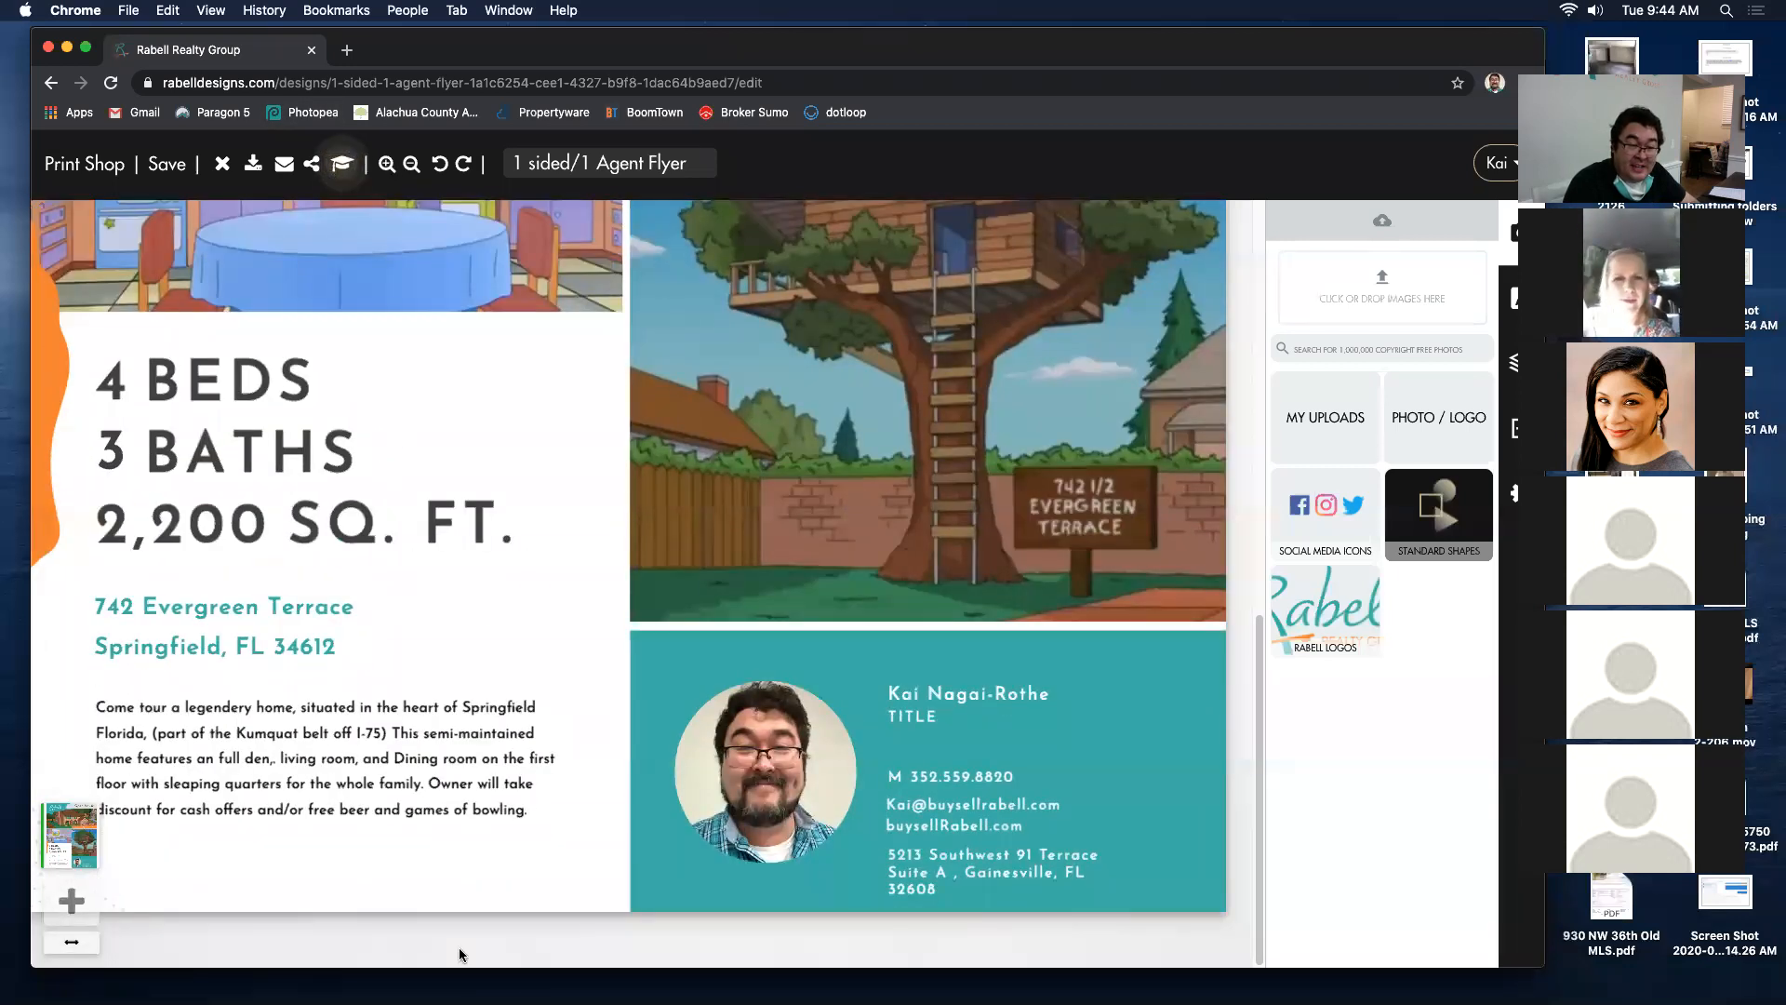
{"action": "double_click", "coordinate": [416, 758]}
{"action": "key", "text": "super+a"}
{"action": "key", "text": "super+c"}
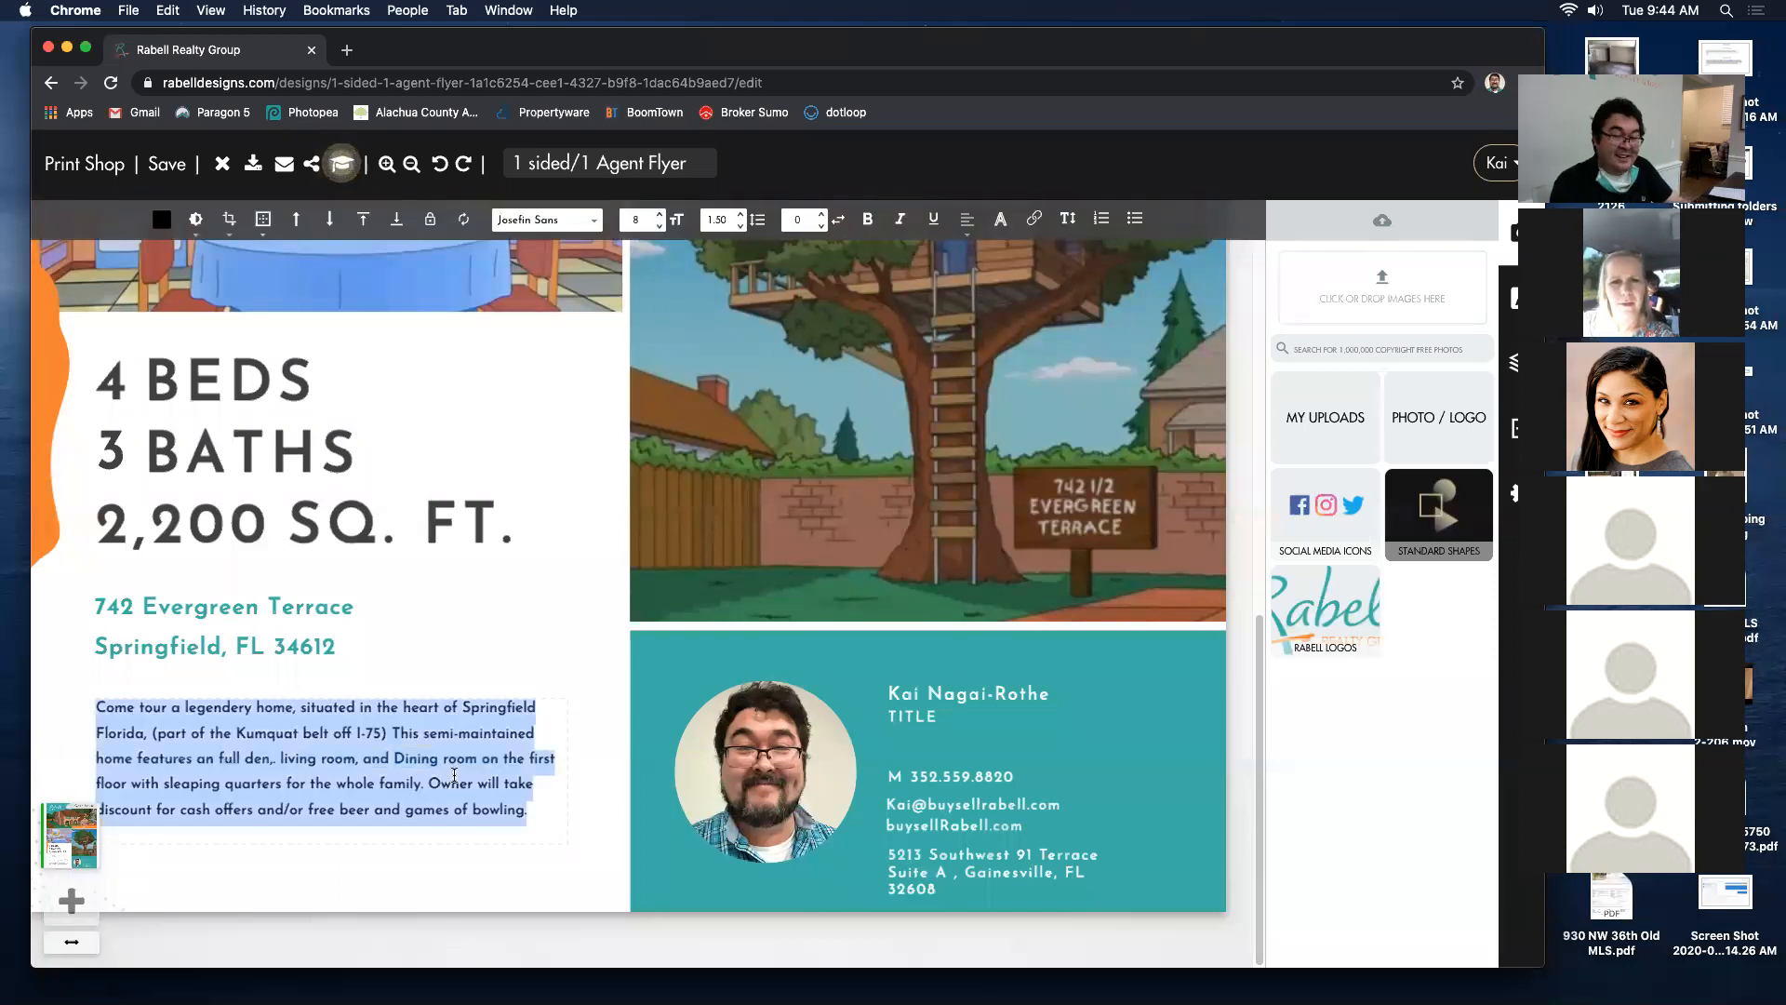
Step: Open Gmail in a new browser tab and paste the copied description into a new message
{"action": "left_click", "coordinate": [344, 58]}
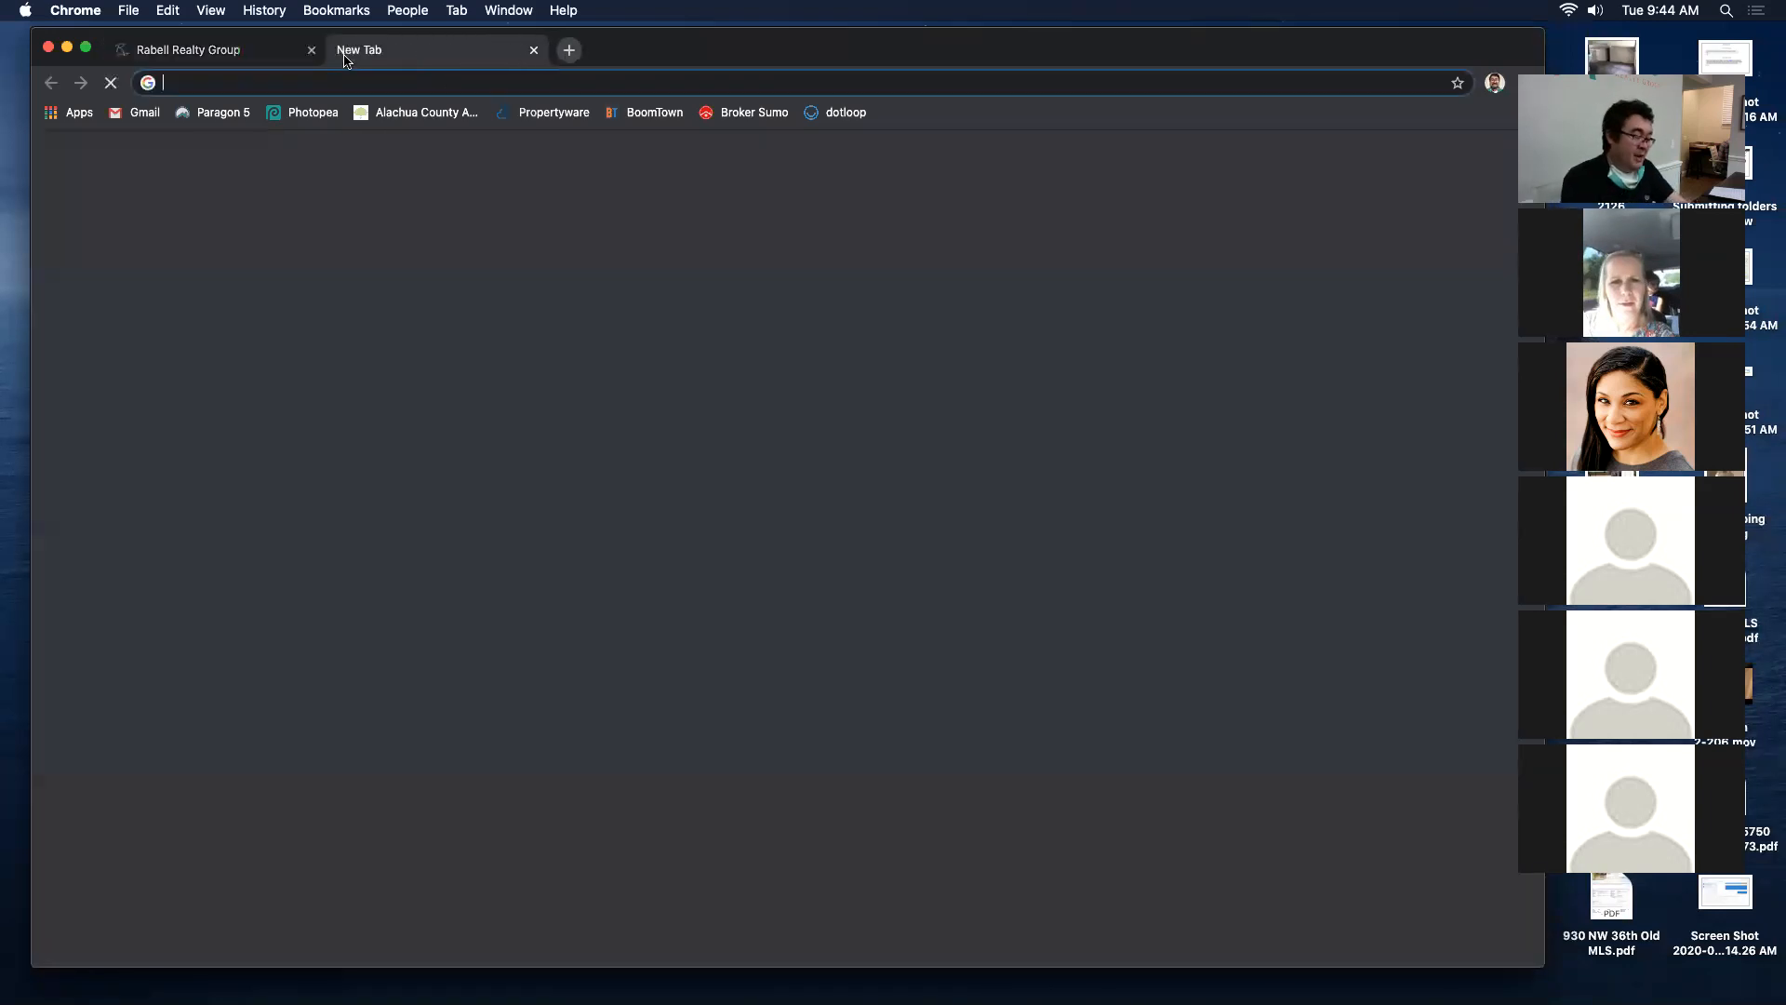
{"action": "type", "text": "gmail"}
{"action": "key", "text": "Return"}
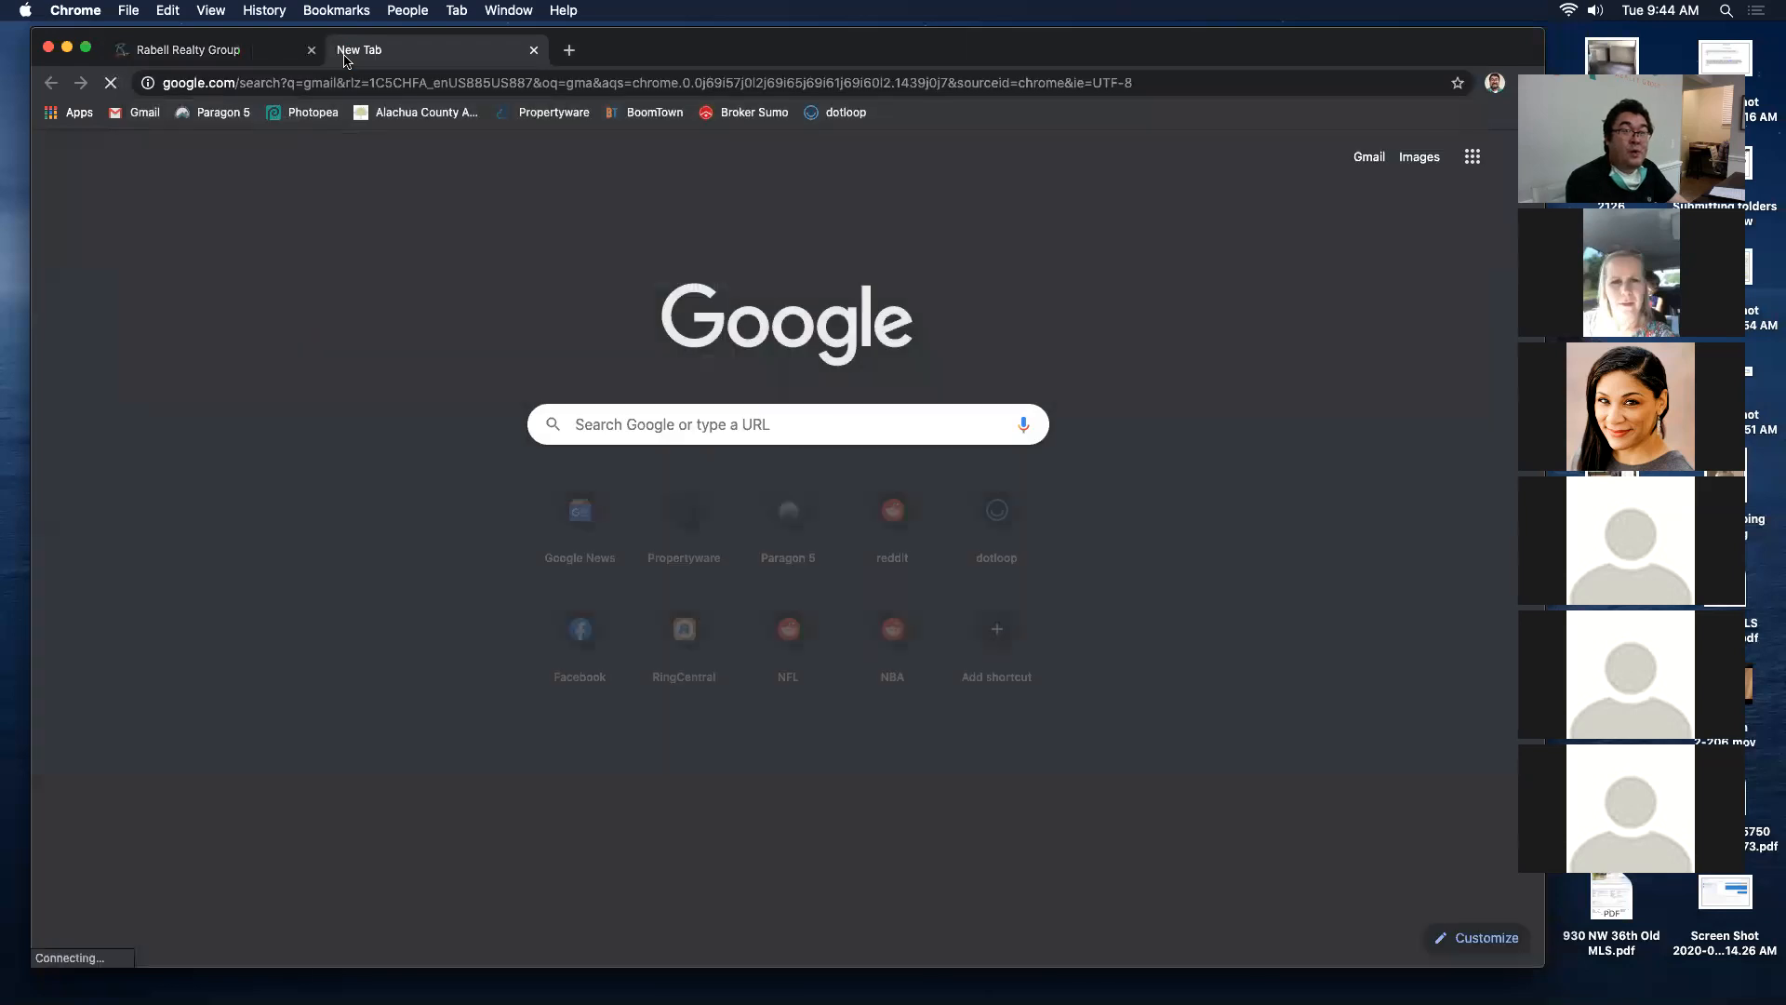
{"action": "left_click", "coordinate": [303, 321]}
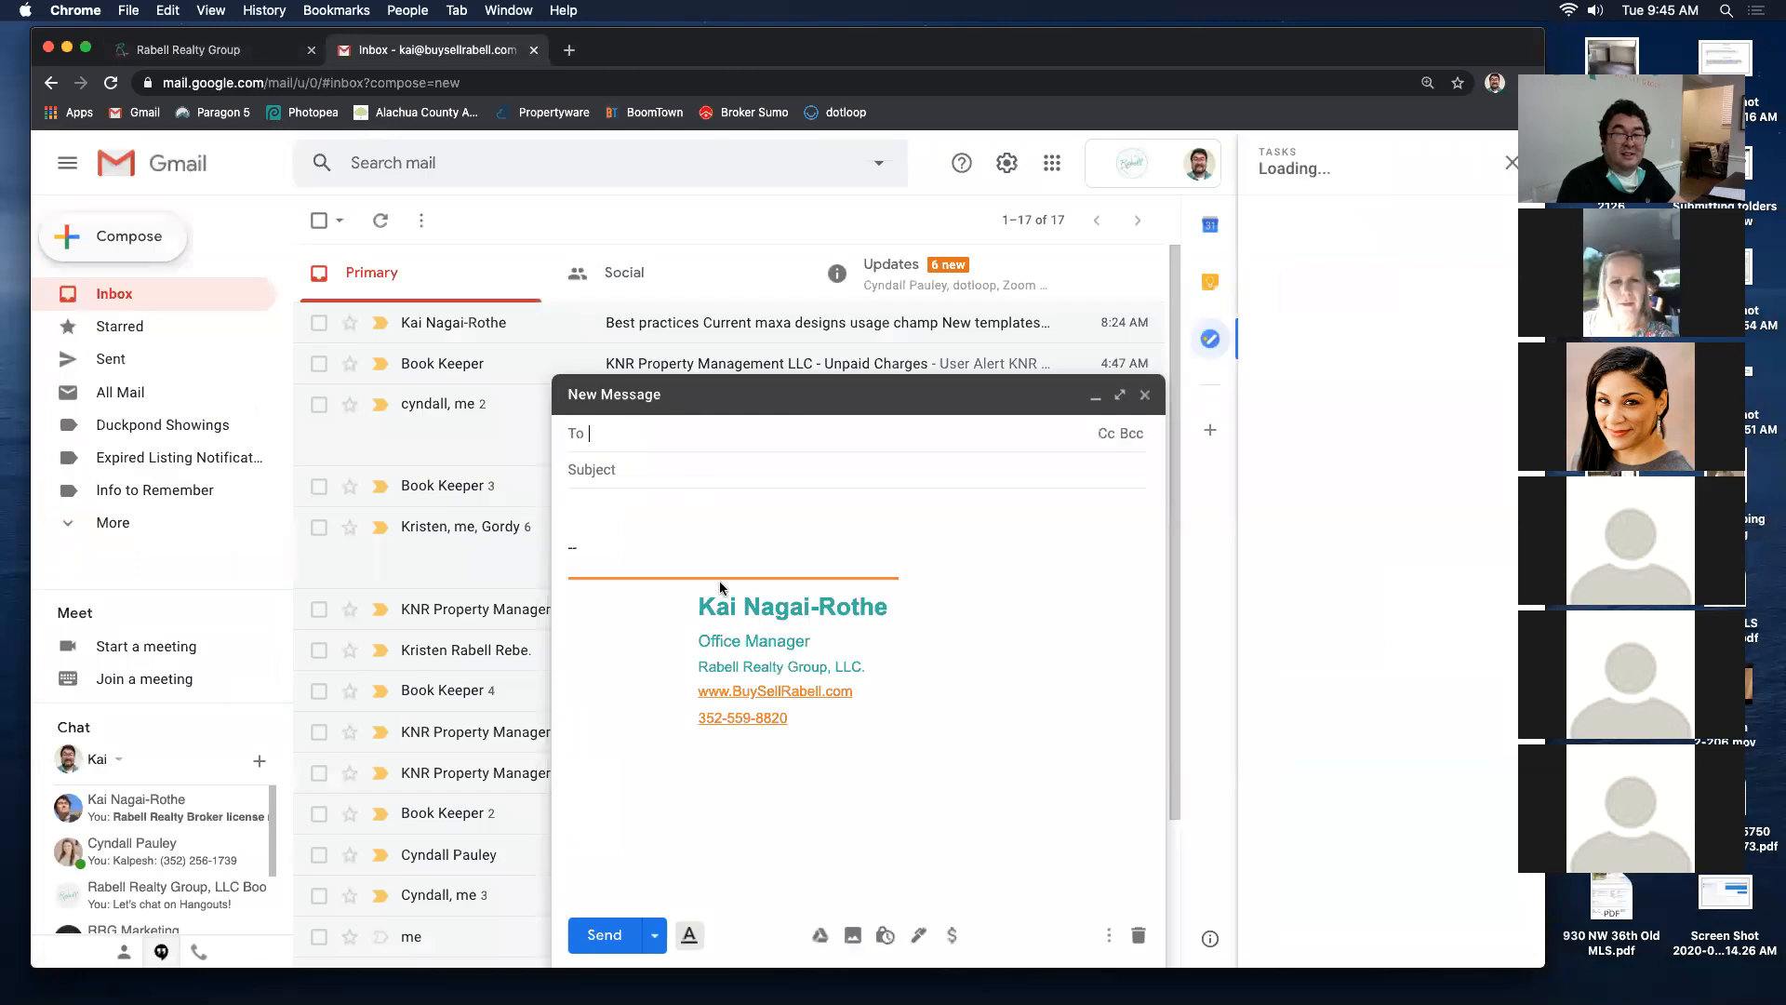
{"action": "left_click", "coordinate": [778, 498]}
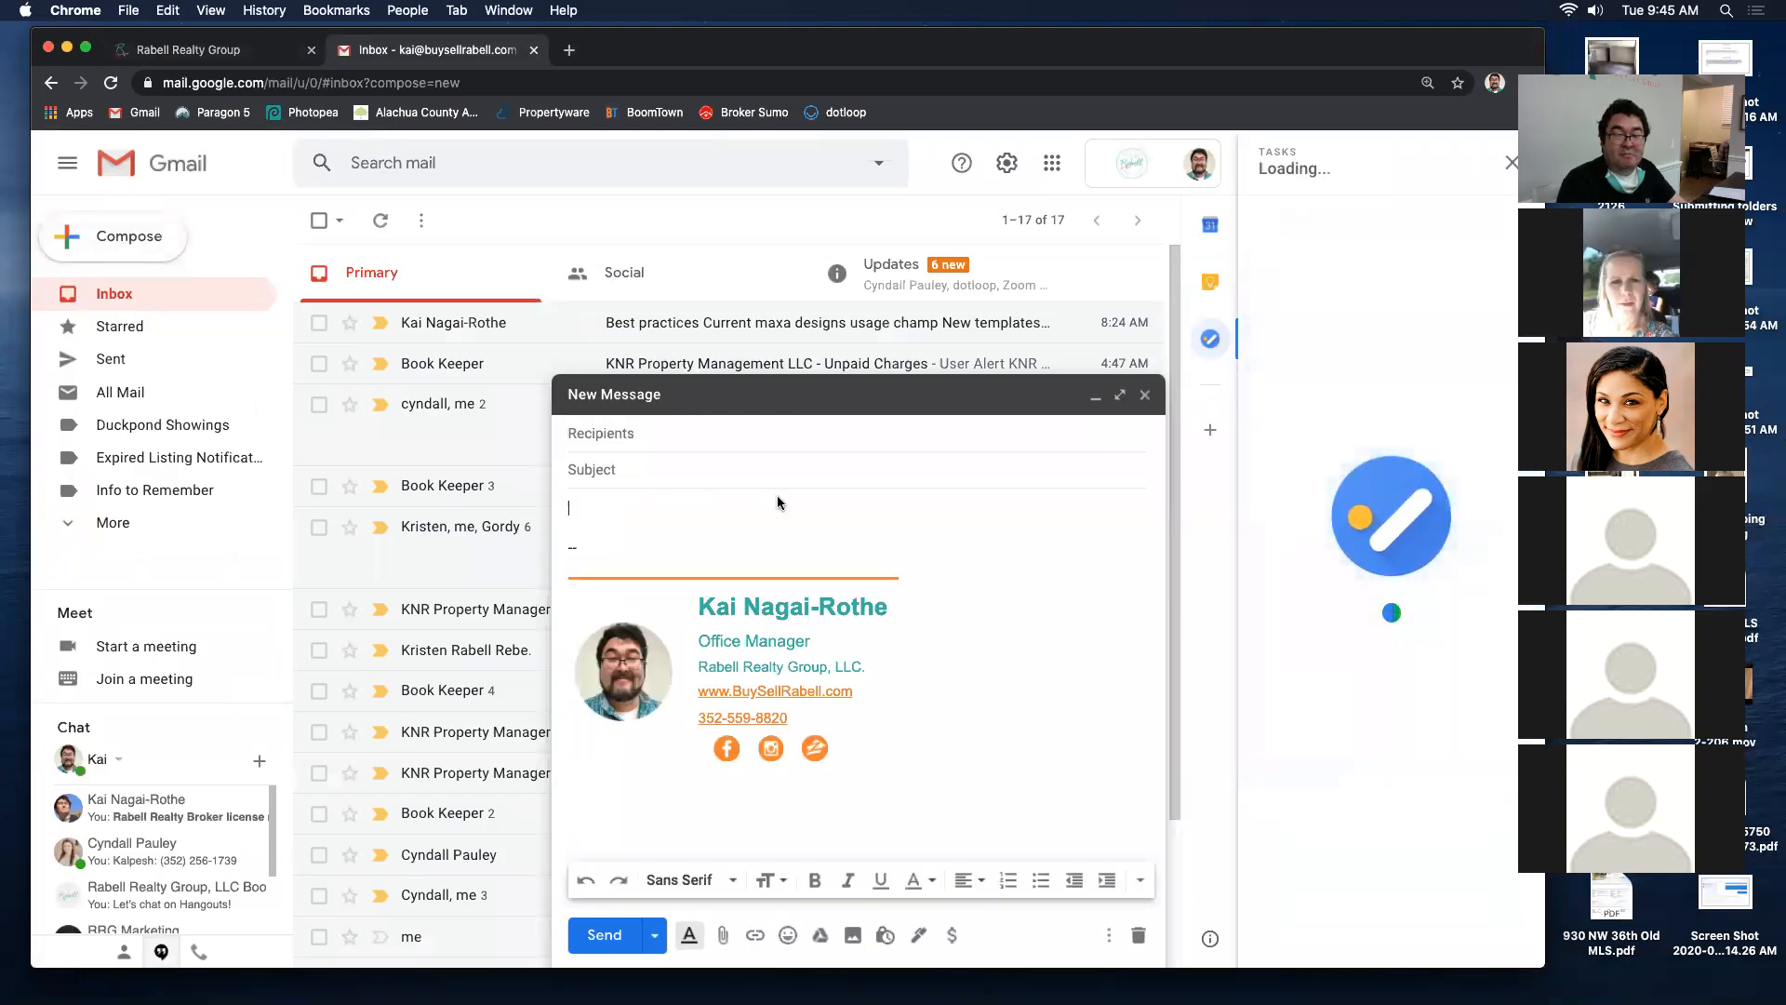
{"action": "key", "text": "super+v"}
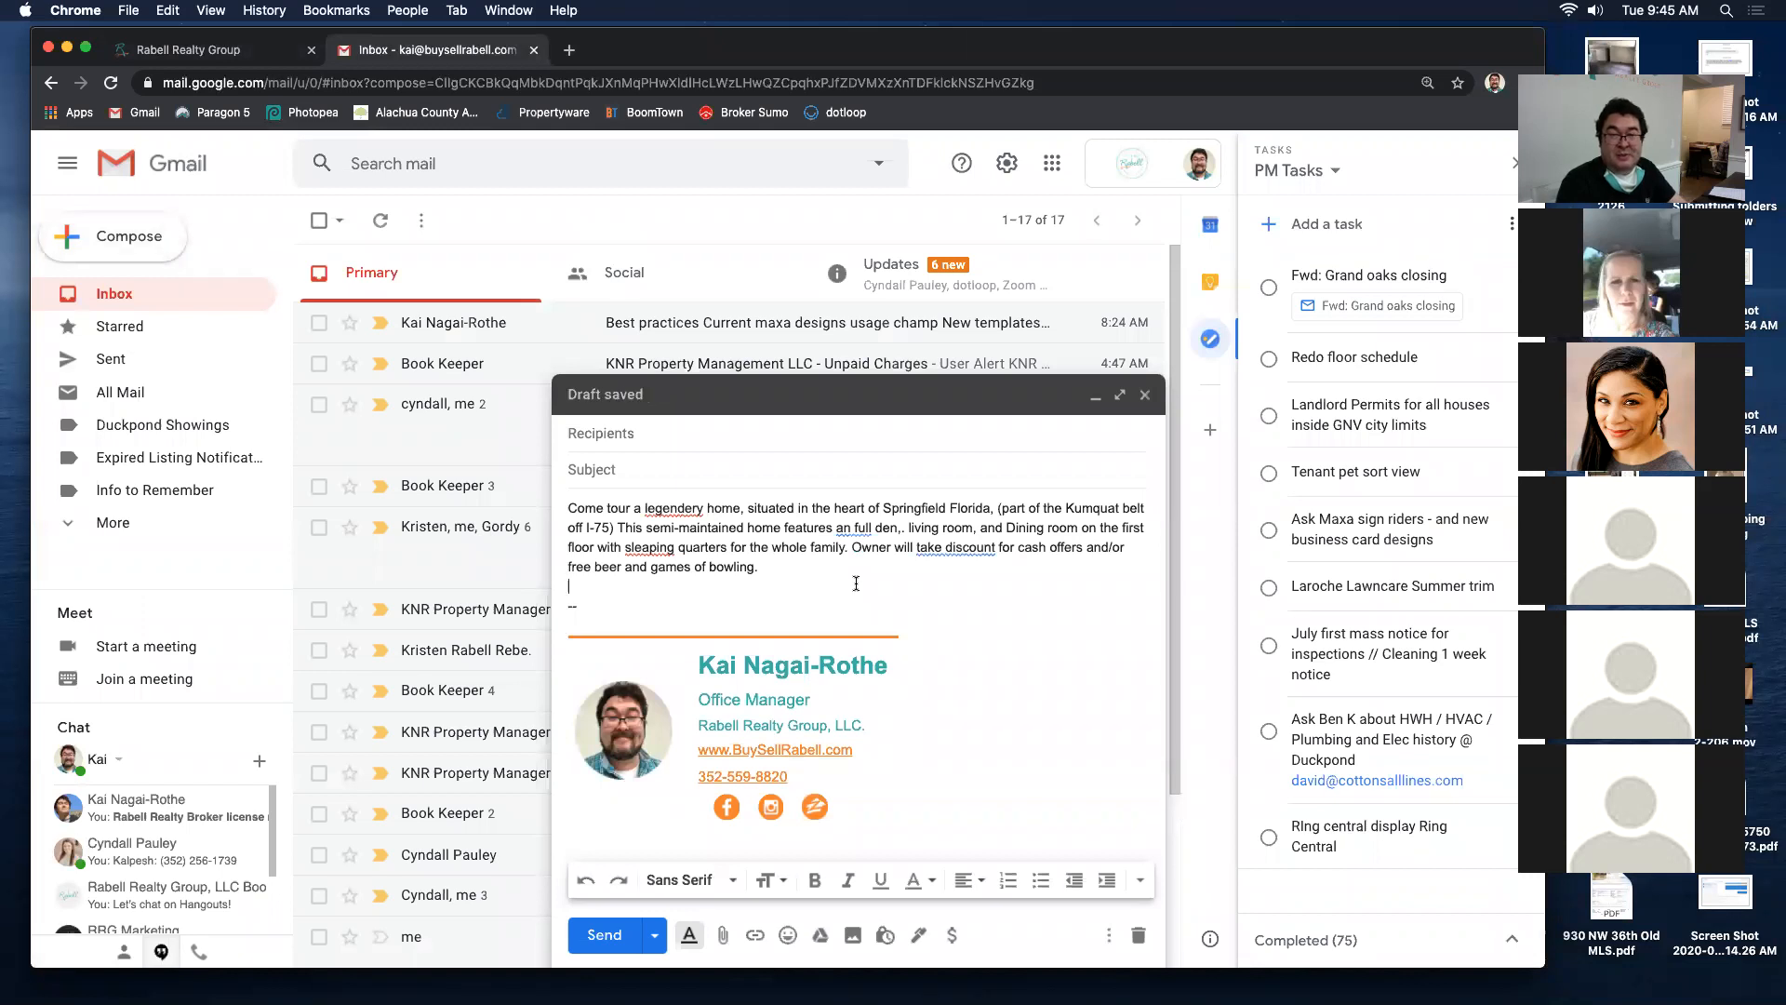
Step: Correct the flagged wording in the draft to "legendary", "sleeping", "take a discount" and "a full den." using the suggested corrections
{"action": "left_click", "coordinate": [666, 508]}
{"action": "left_click", "coordinate": [677, 537]}
{"action": "left_click", "coordinate": [657, 551]}
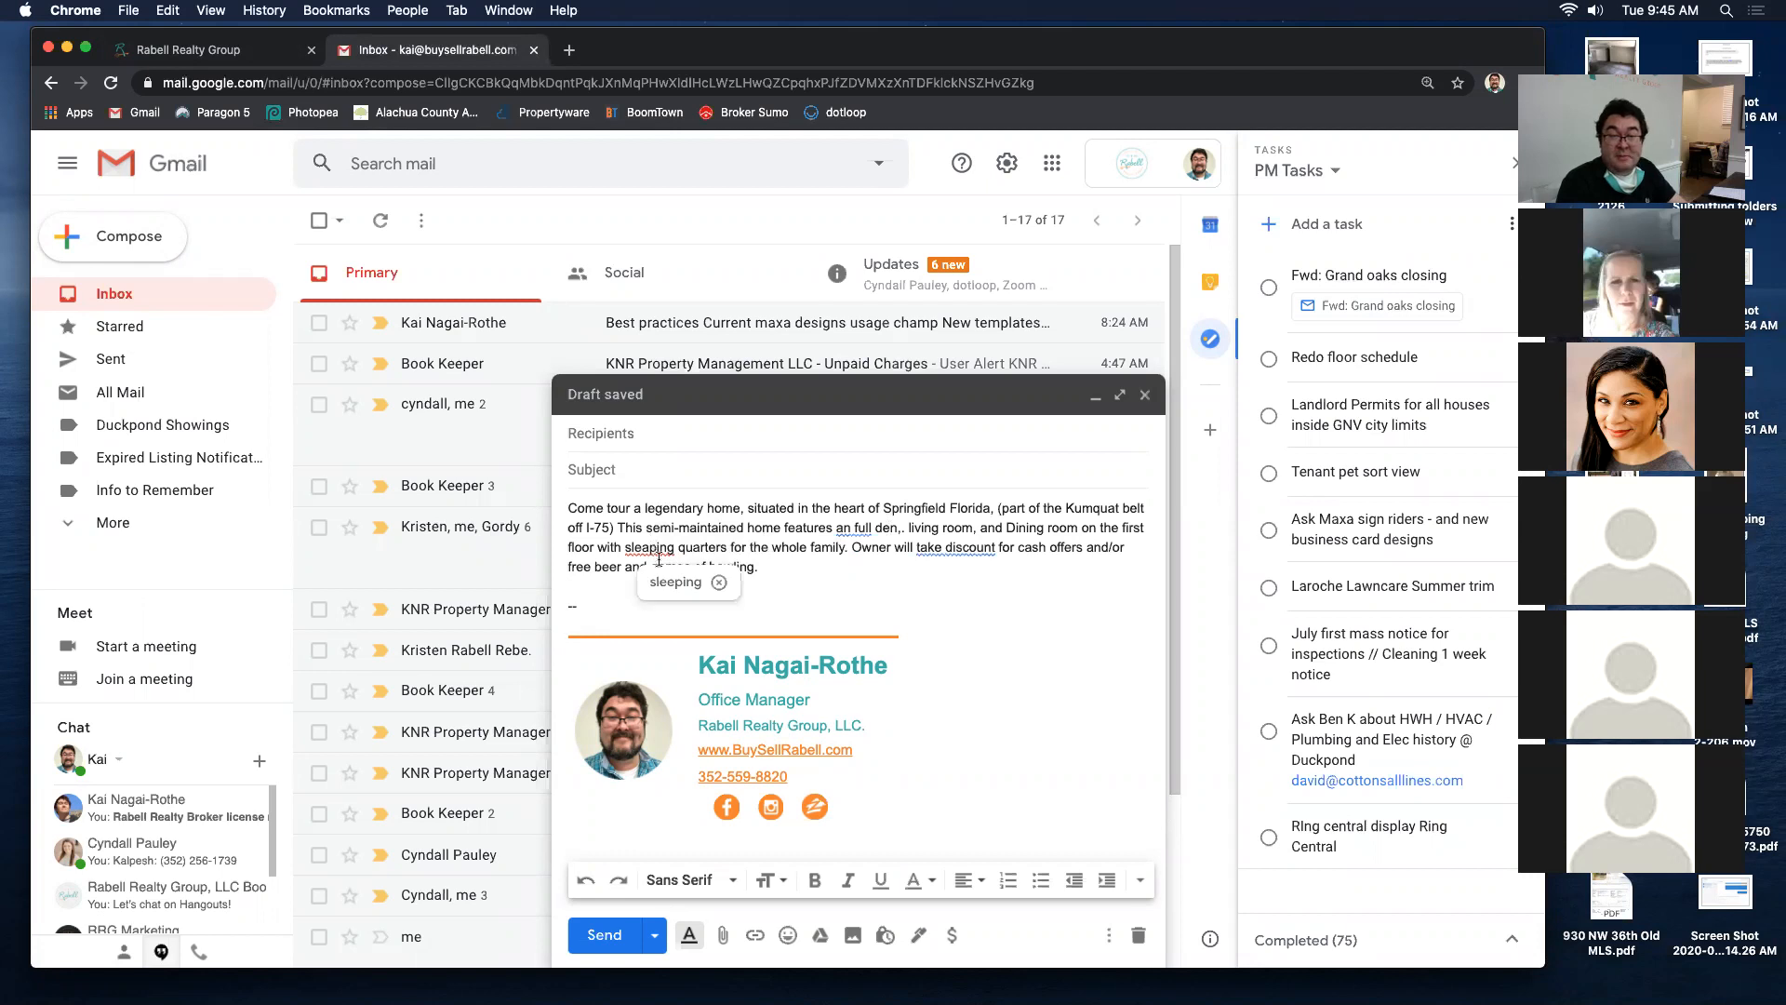
{"action": "left_click", "coordinate": [677, 582]}
{"action": "left_click", "coordinate": [949, 555]}
{"action": "left_click", "coordinate": [1014, 581]}
{"action": "left_click", "coordinate": [848, 529]}
{"action": "left_click", "coordinate": [851, 564]}
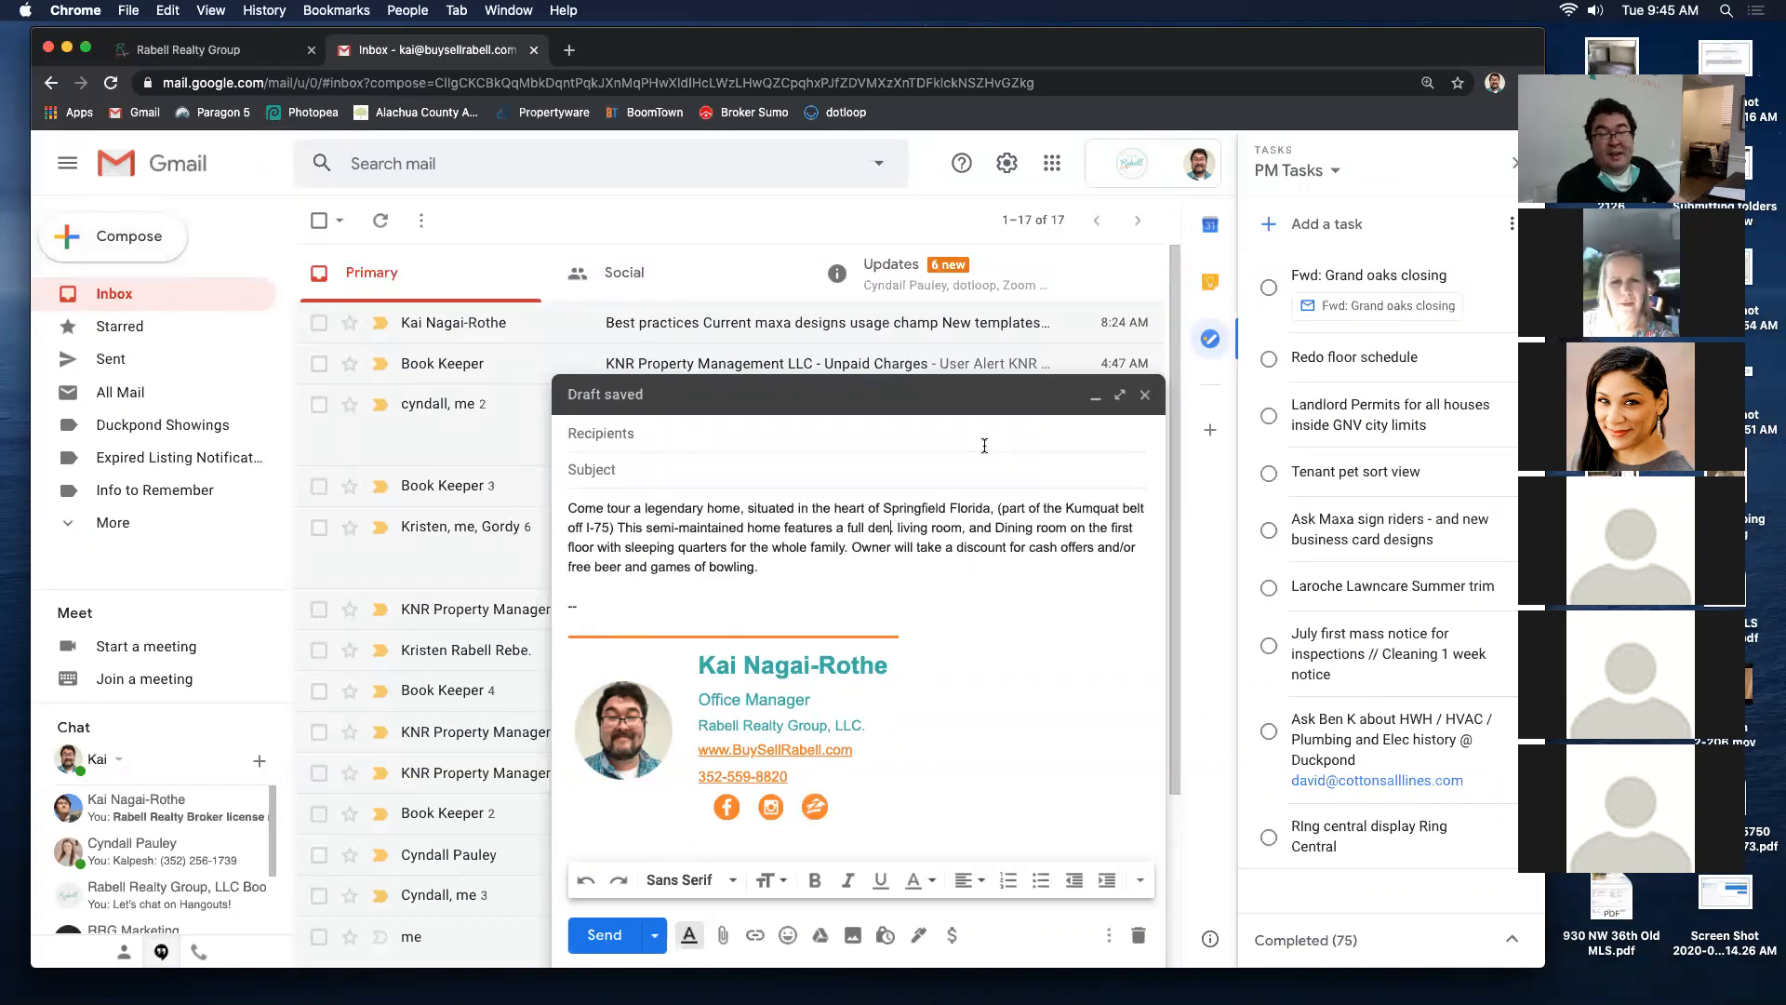
Step: Copy the corrected description from the draft and replace the flyer's property description paragraph with it
{"action": "left_click_drag", "start_coordinate": [759, 567], "coordinate": [568, 507]}
{"action": "key", "text": "ctrl+c"}
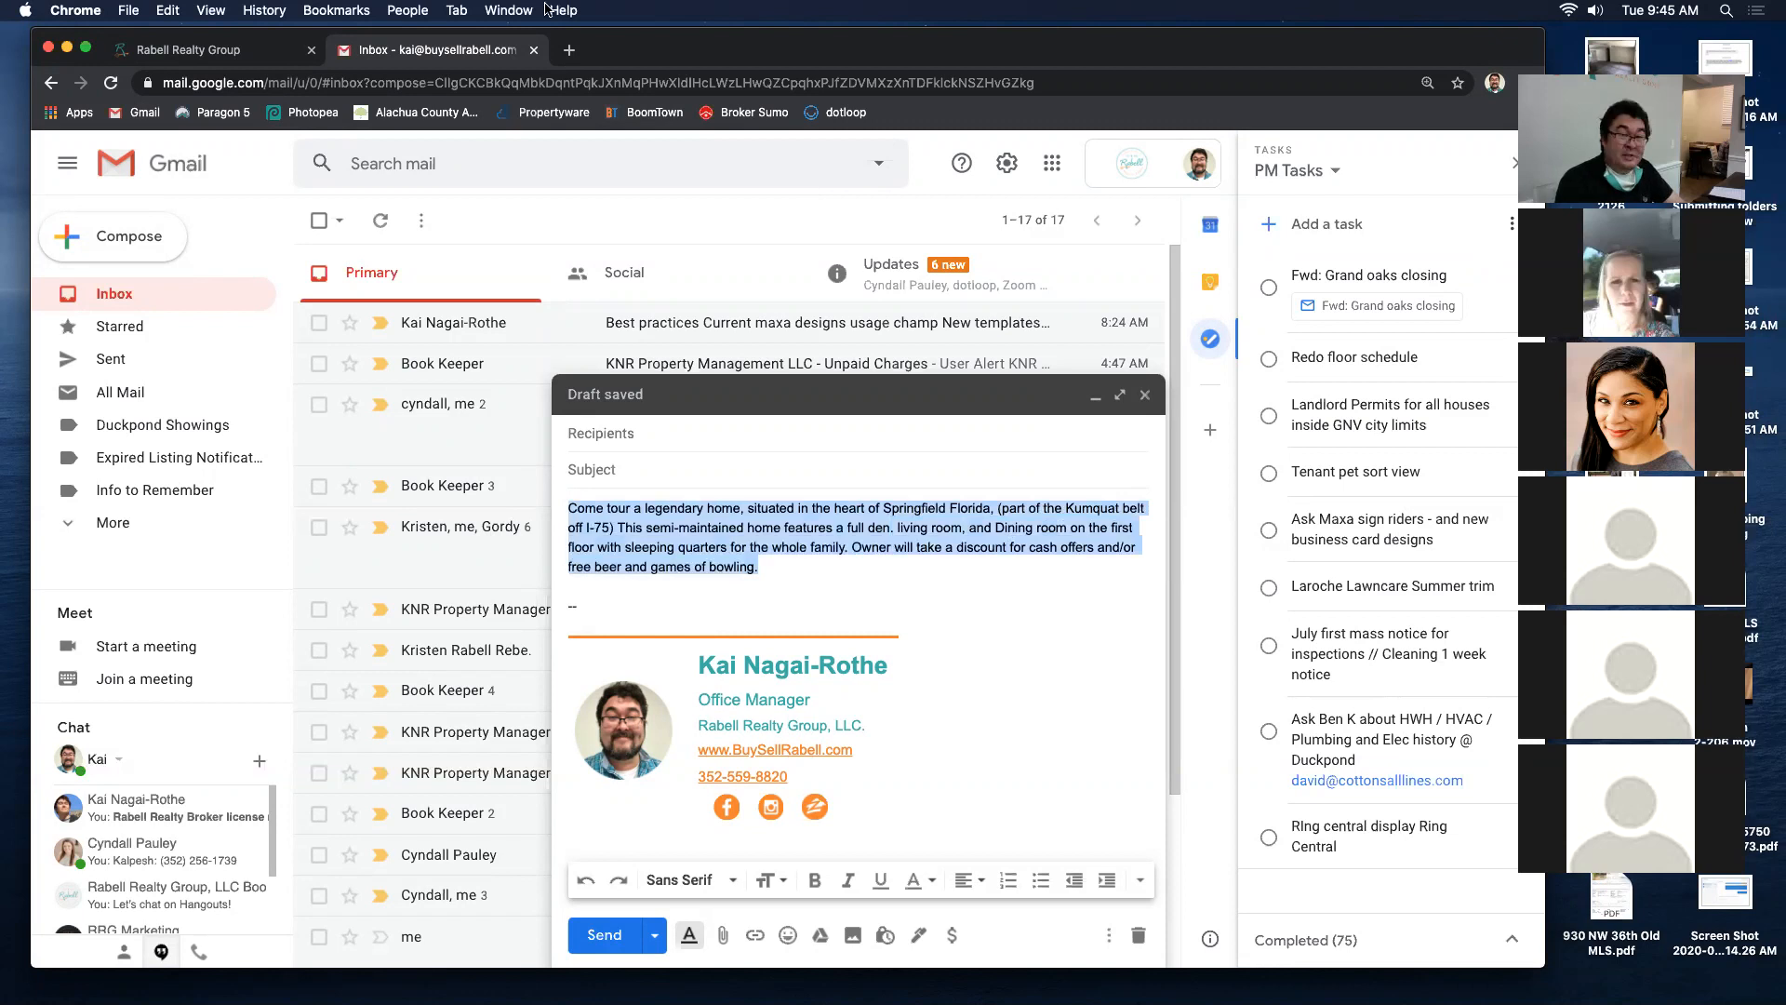
{"action": "left_click", "coordinate": [205, 50]}
{"action": "left_click_drag", "start_coordinate": [528, 810], "coordinate": [113, 736]}
{"action": "key", "text": "ctrl+a"}
{"action": "key", "text": "ctrl+v"}
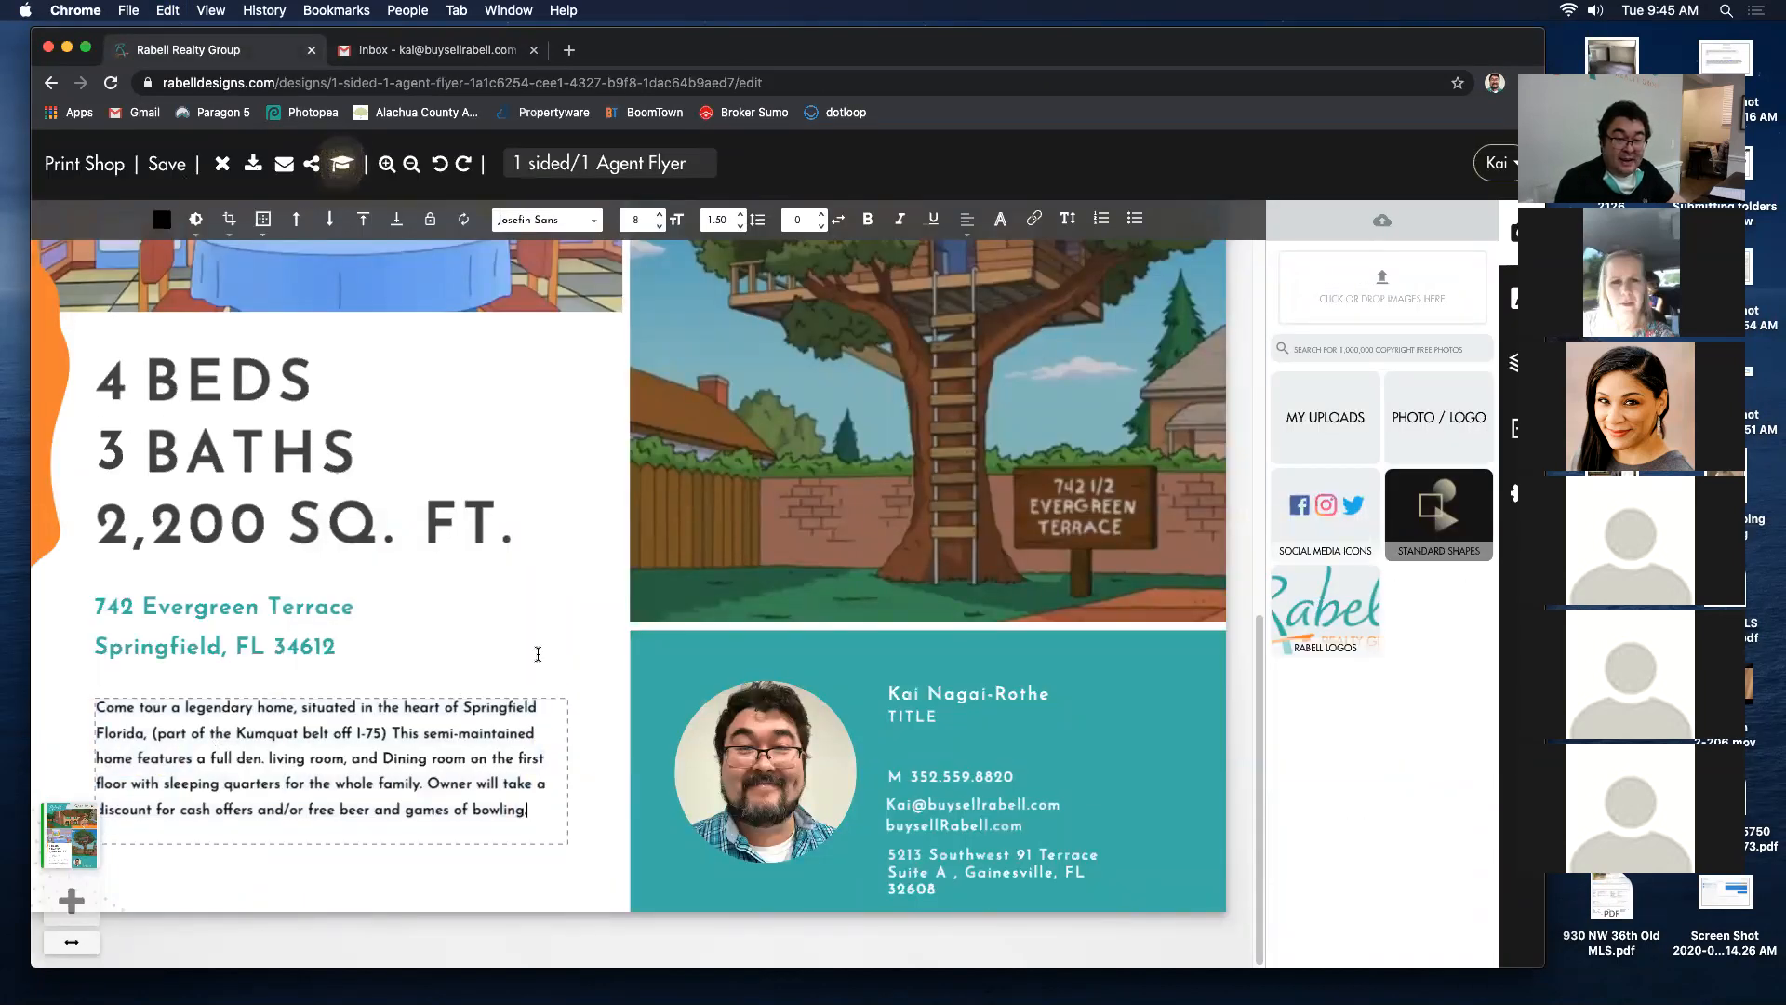
{"action": "left_click", "coordinate": [586, 664]}
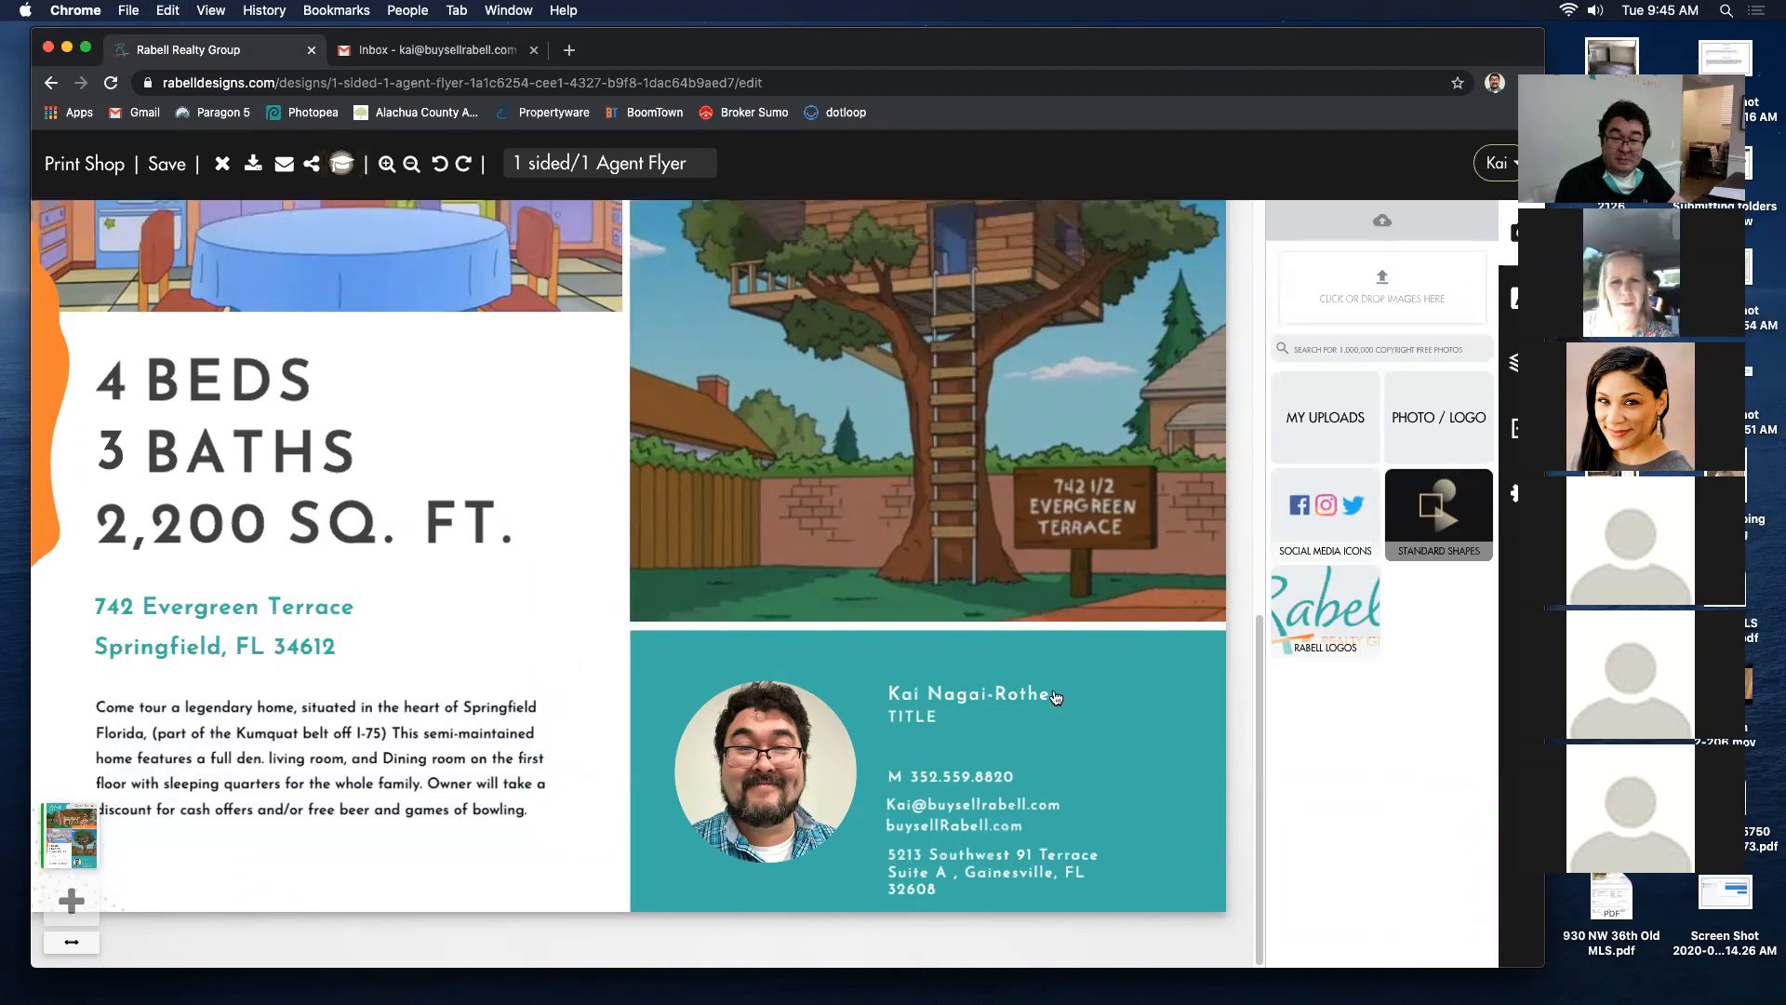
Step: Review the whole flyer, from the Open House header to the property description and agent contact details
{"action": "scroll", "coordinate": [1173, 718], "scroll_direction": "up", "scroll_amount": 10}
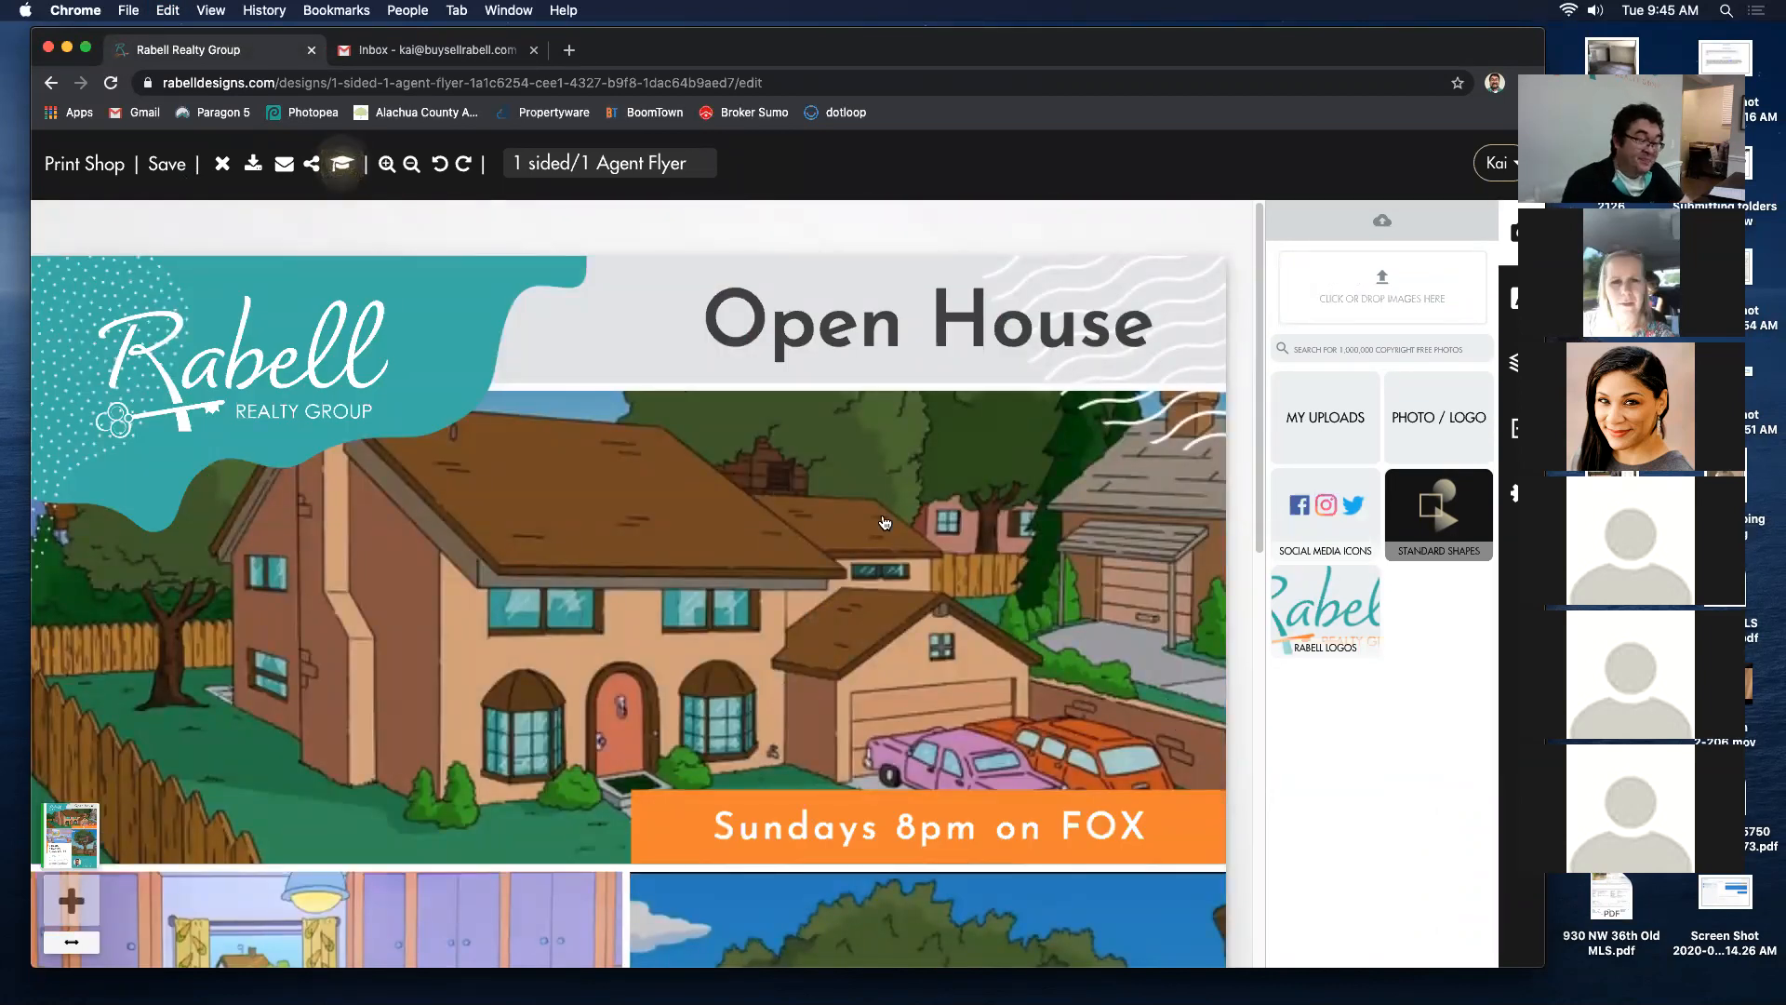
{"action": "scroll", "coordinate": [998, 379], "scroll_direction": "down", "scroll_amount": 2}
{"action": "scroll", "coordinate": [998, 379], "scroll_direction": "down", "scroll_amount": 10}
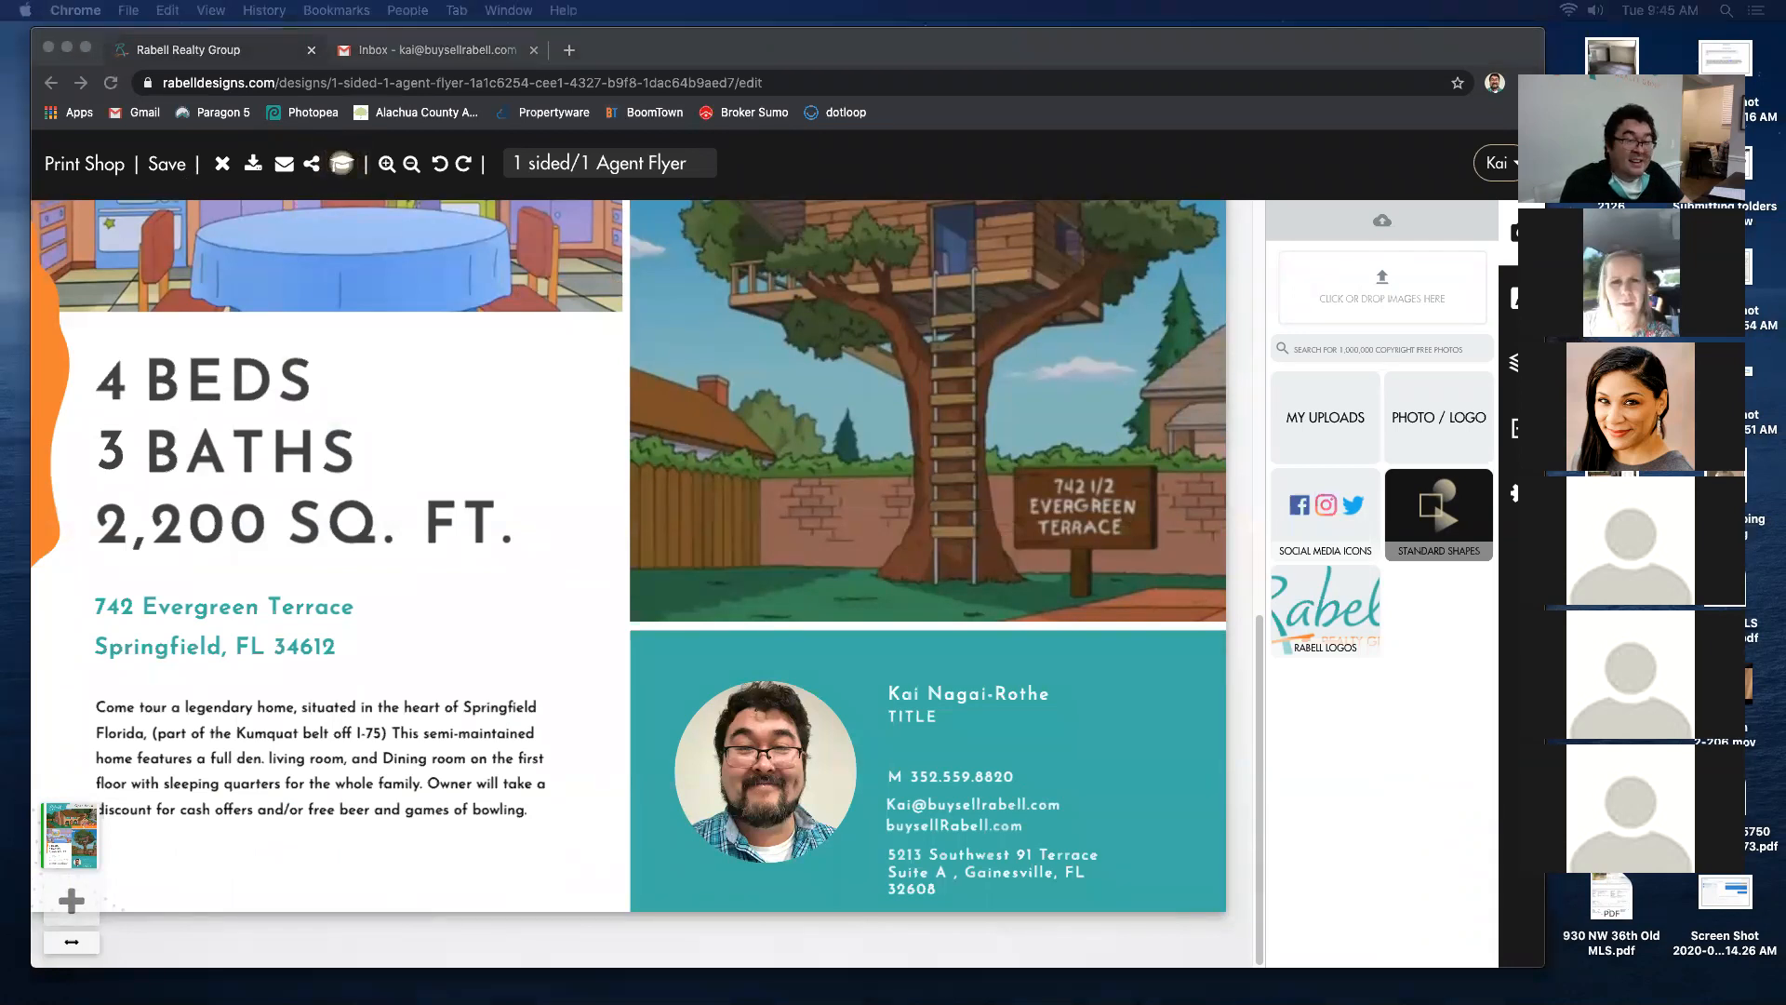
{"action": "scroll", "coordinate": [474, 851], "scroll_direction": "up", "scroll_amount": 10}
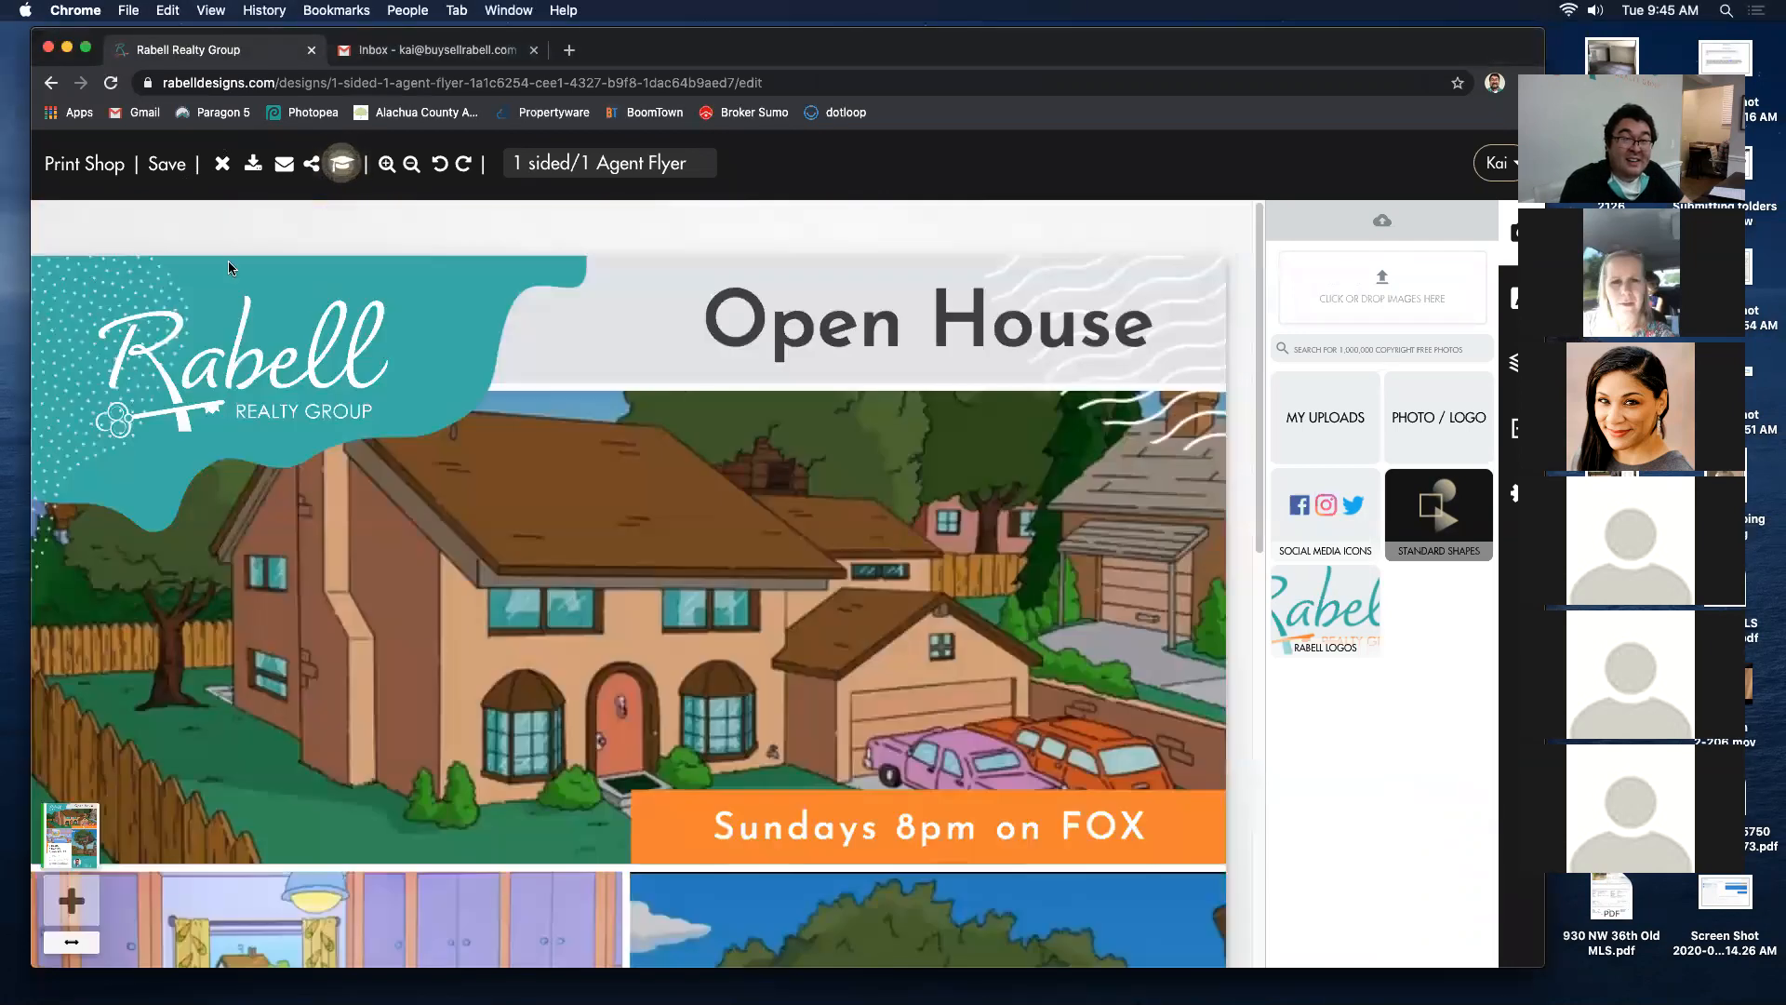
{"action": "scroll", "coordinate": [230, 257], "scroll_direction": "down", "scroll_amount": 10}
{"action": "scroll", "coordinate": [232, 252], "scroll_direction": "up", "scroll_amount": 10}
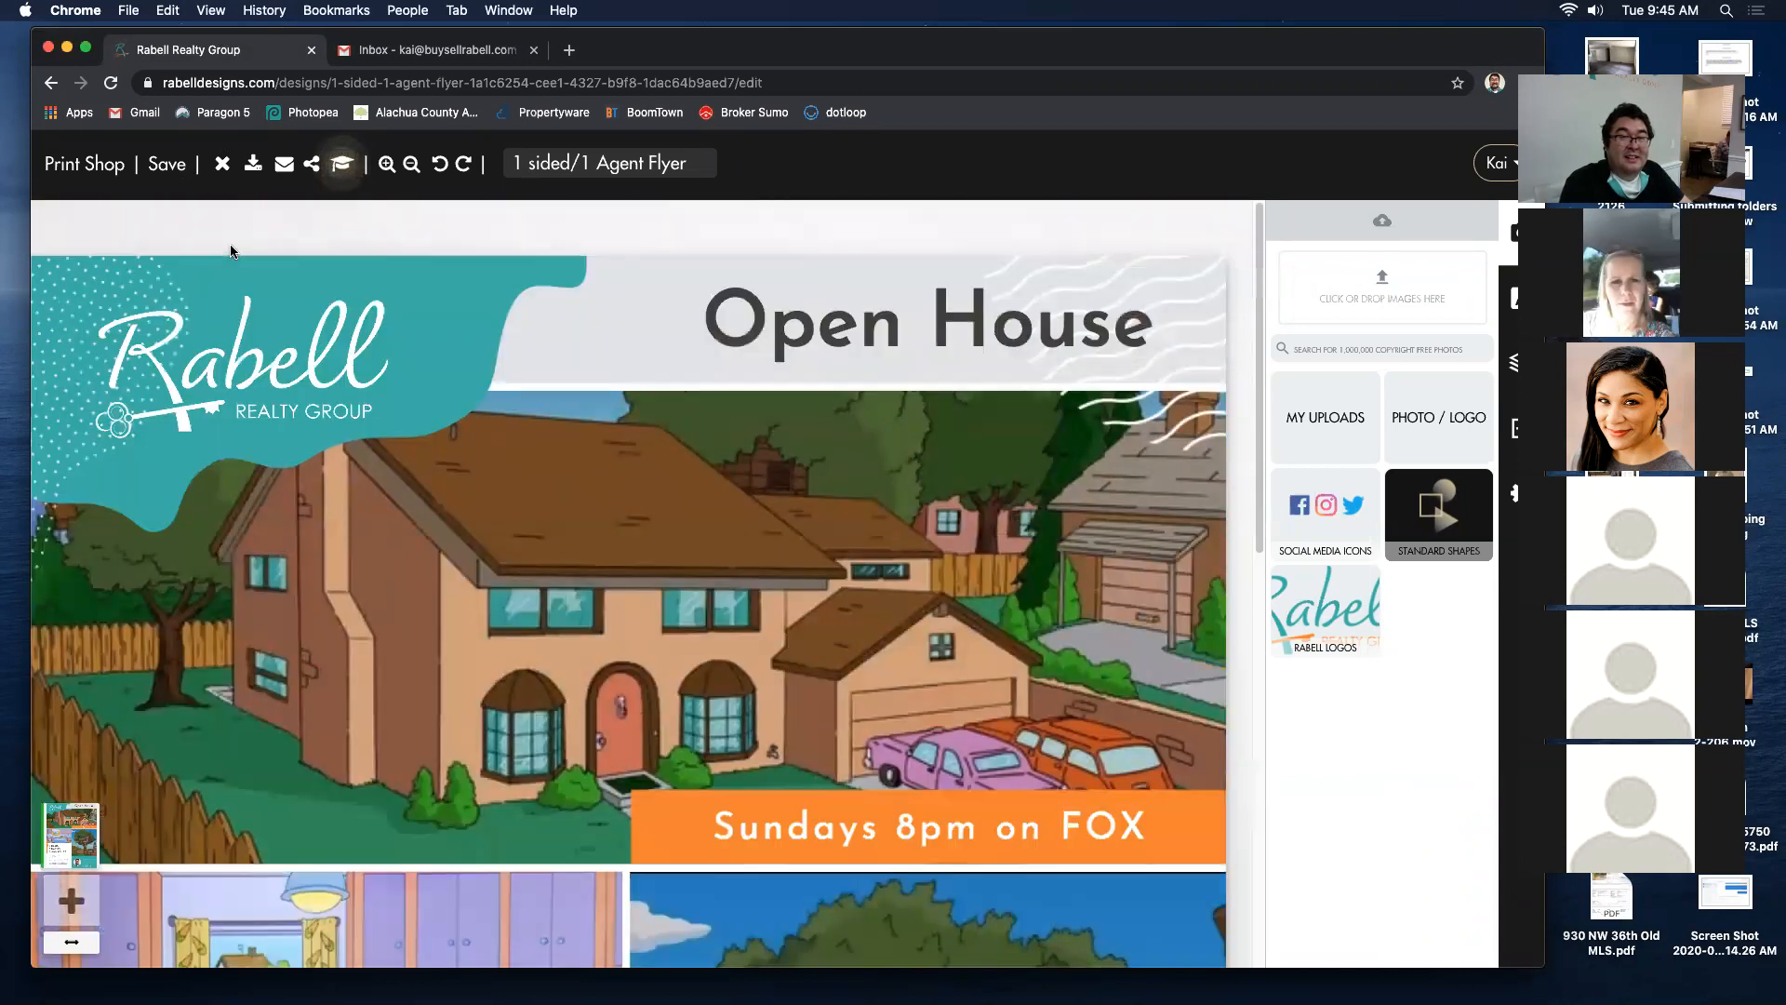
{"action": "scroll", "coordinate": [459, 319], "scroll_direction": "down", "scroll_amount": 10}
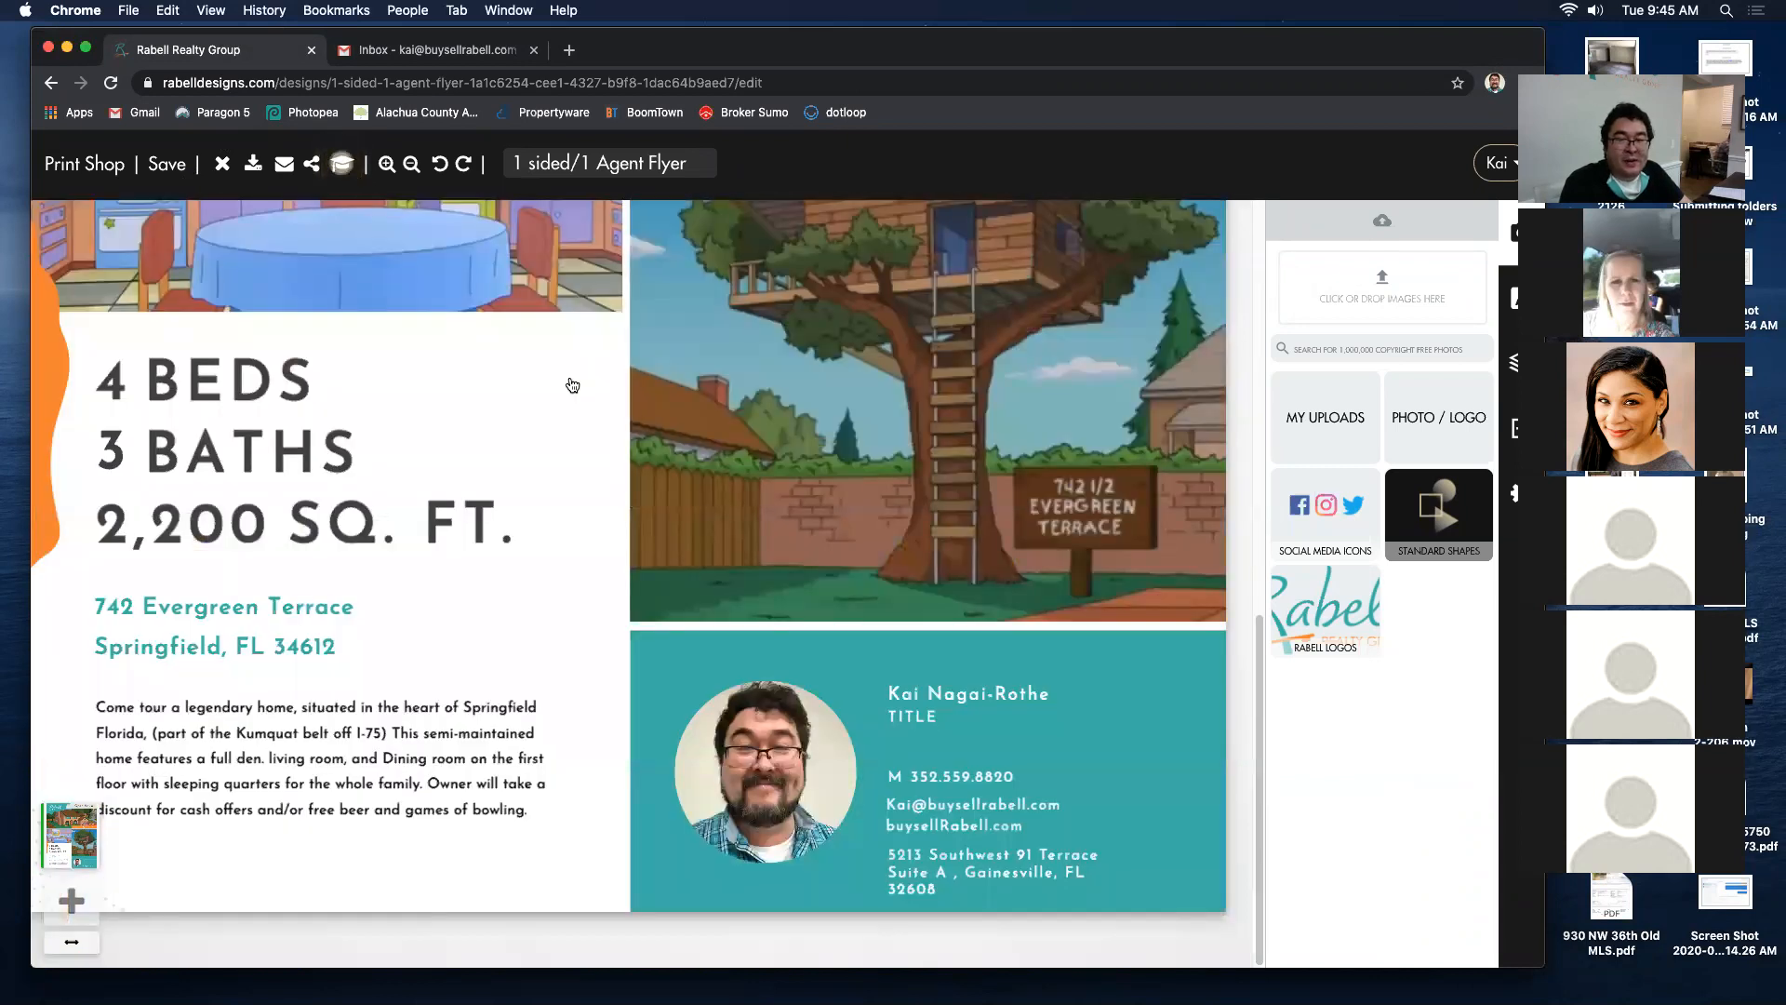
{"action": "scroll", "coordinate": [565, 402], "scroll_direction": "up", "scroll_amount": 10}
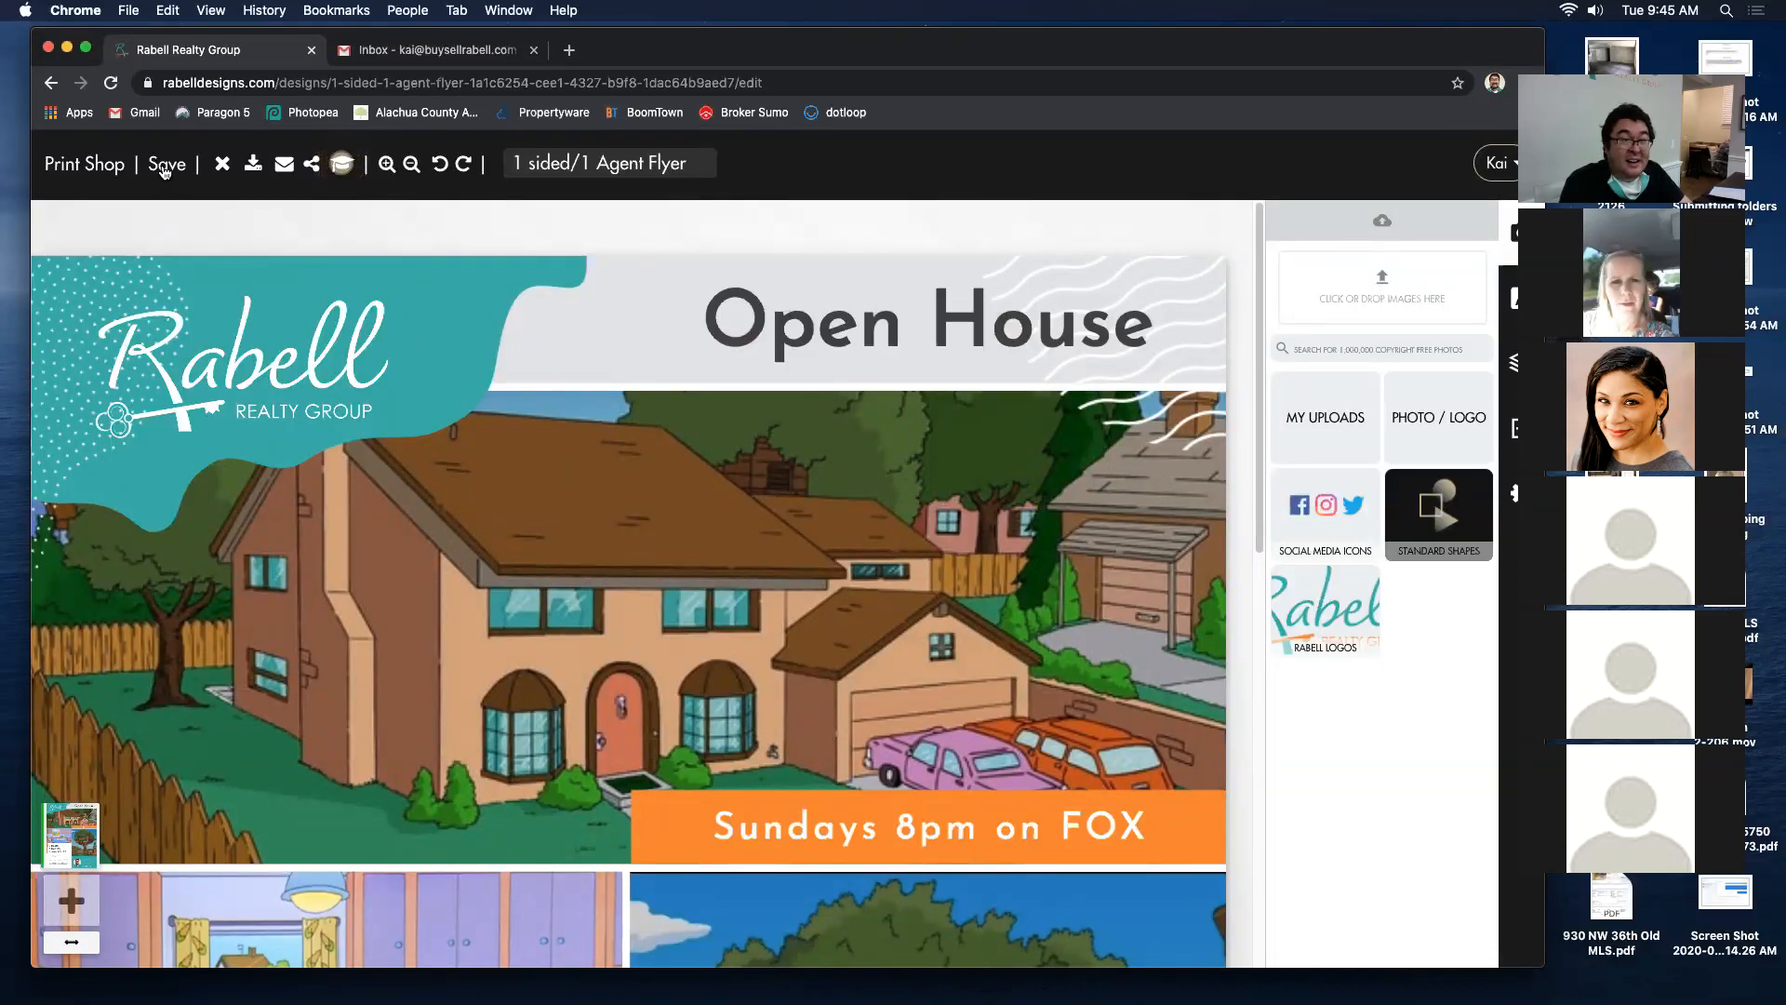
Step: Save the flyer with its low-resolution images ignored, and submit it for approval through the Print Shop
{"action": "left_click", "coordinate": [164, 170]}
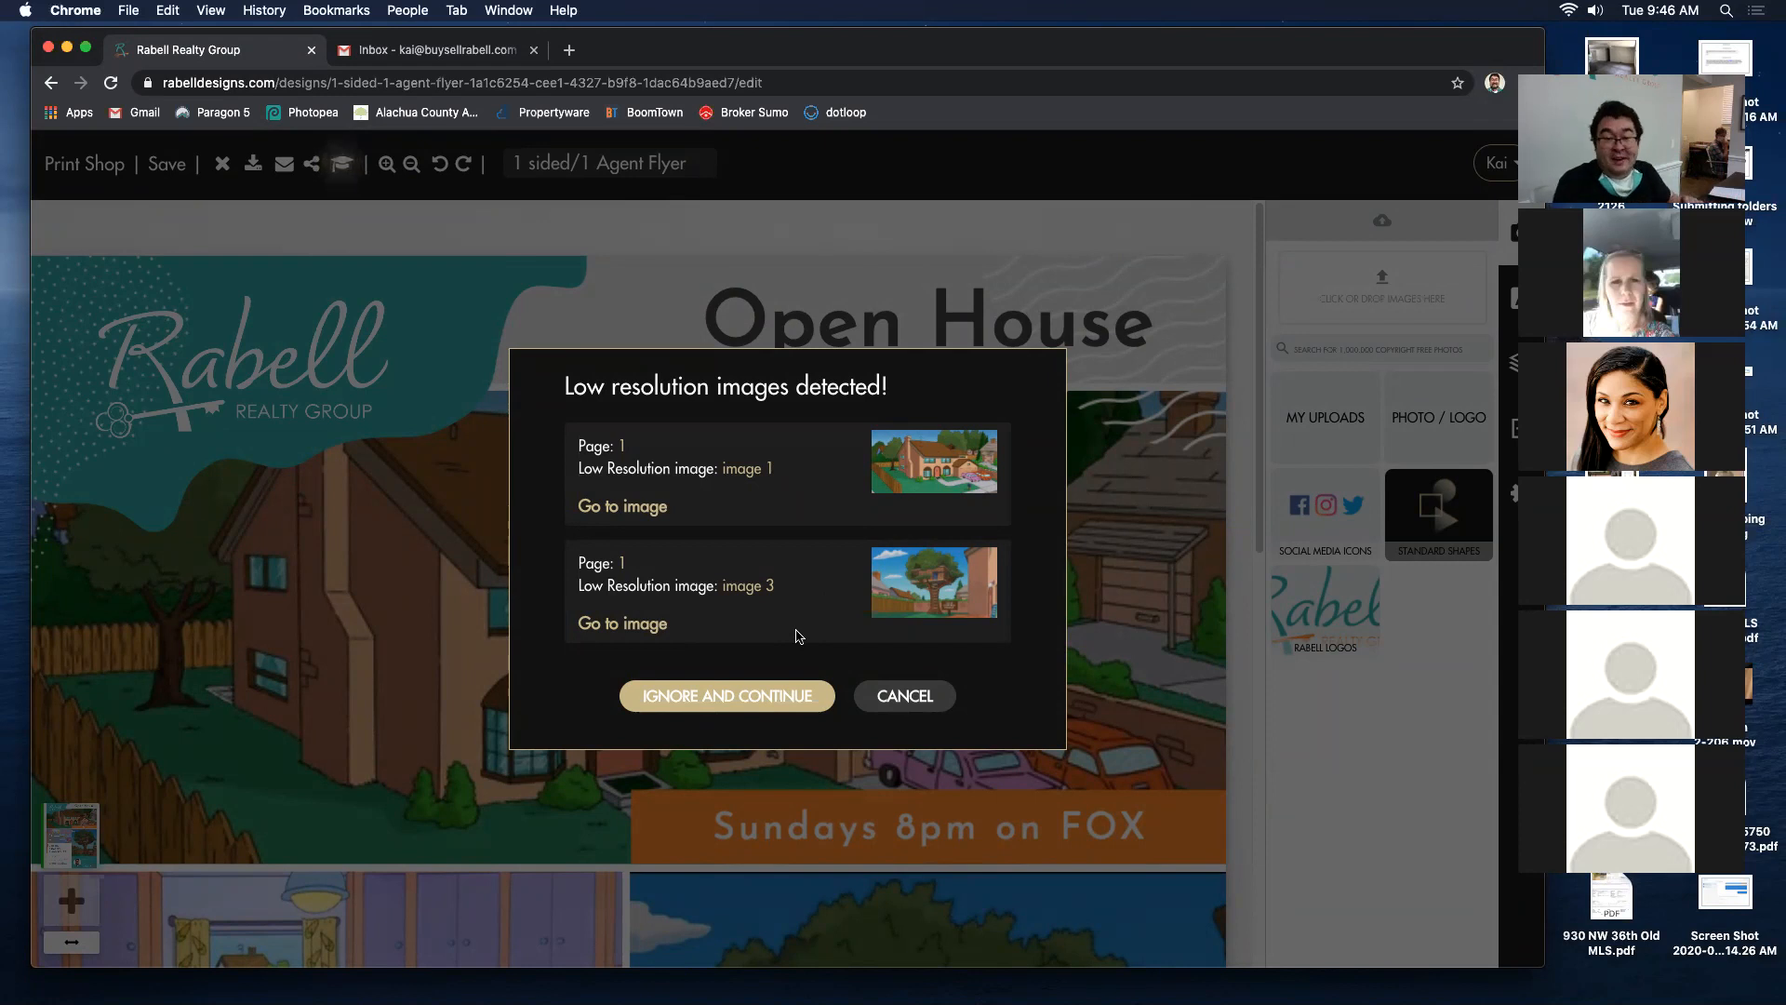
{"action": "left_click", "coordinate": [781, 703]}
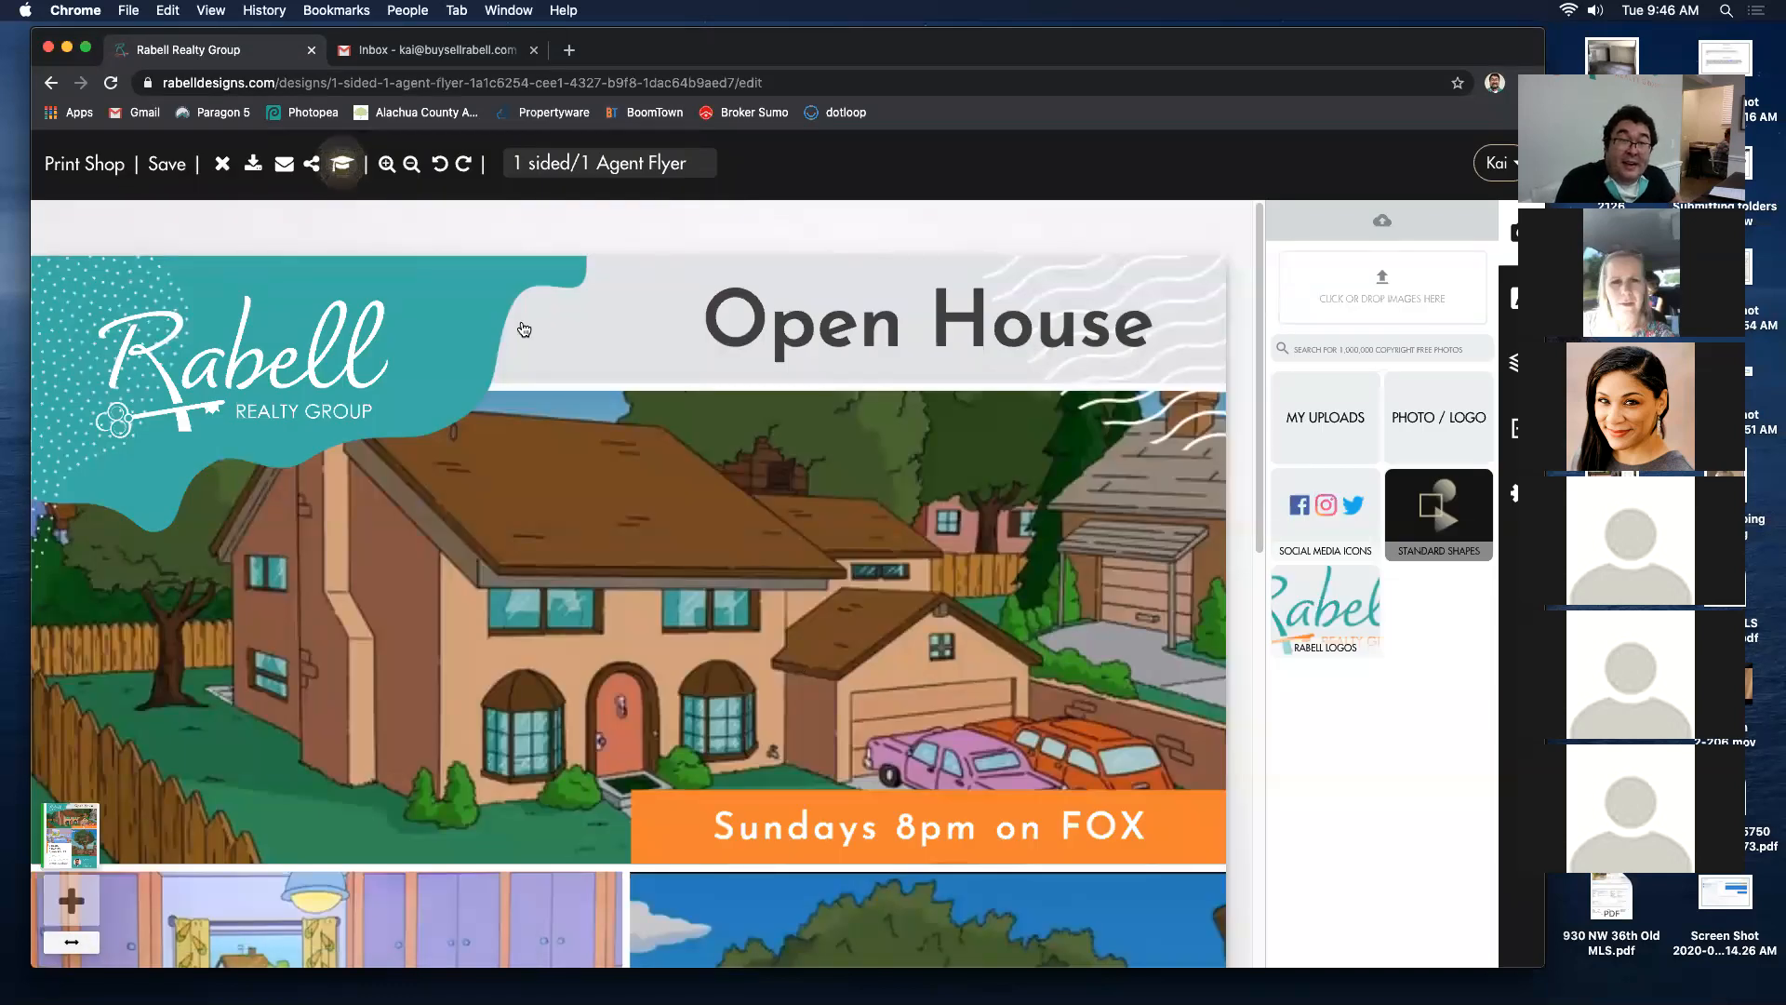
{"action": "left_click", "coordinate": [98, 173]}
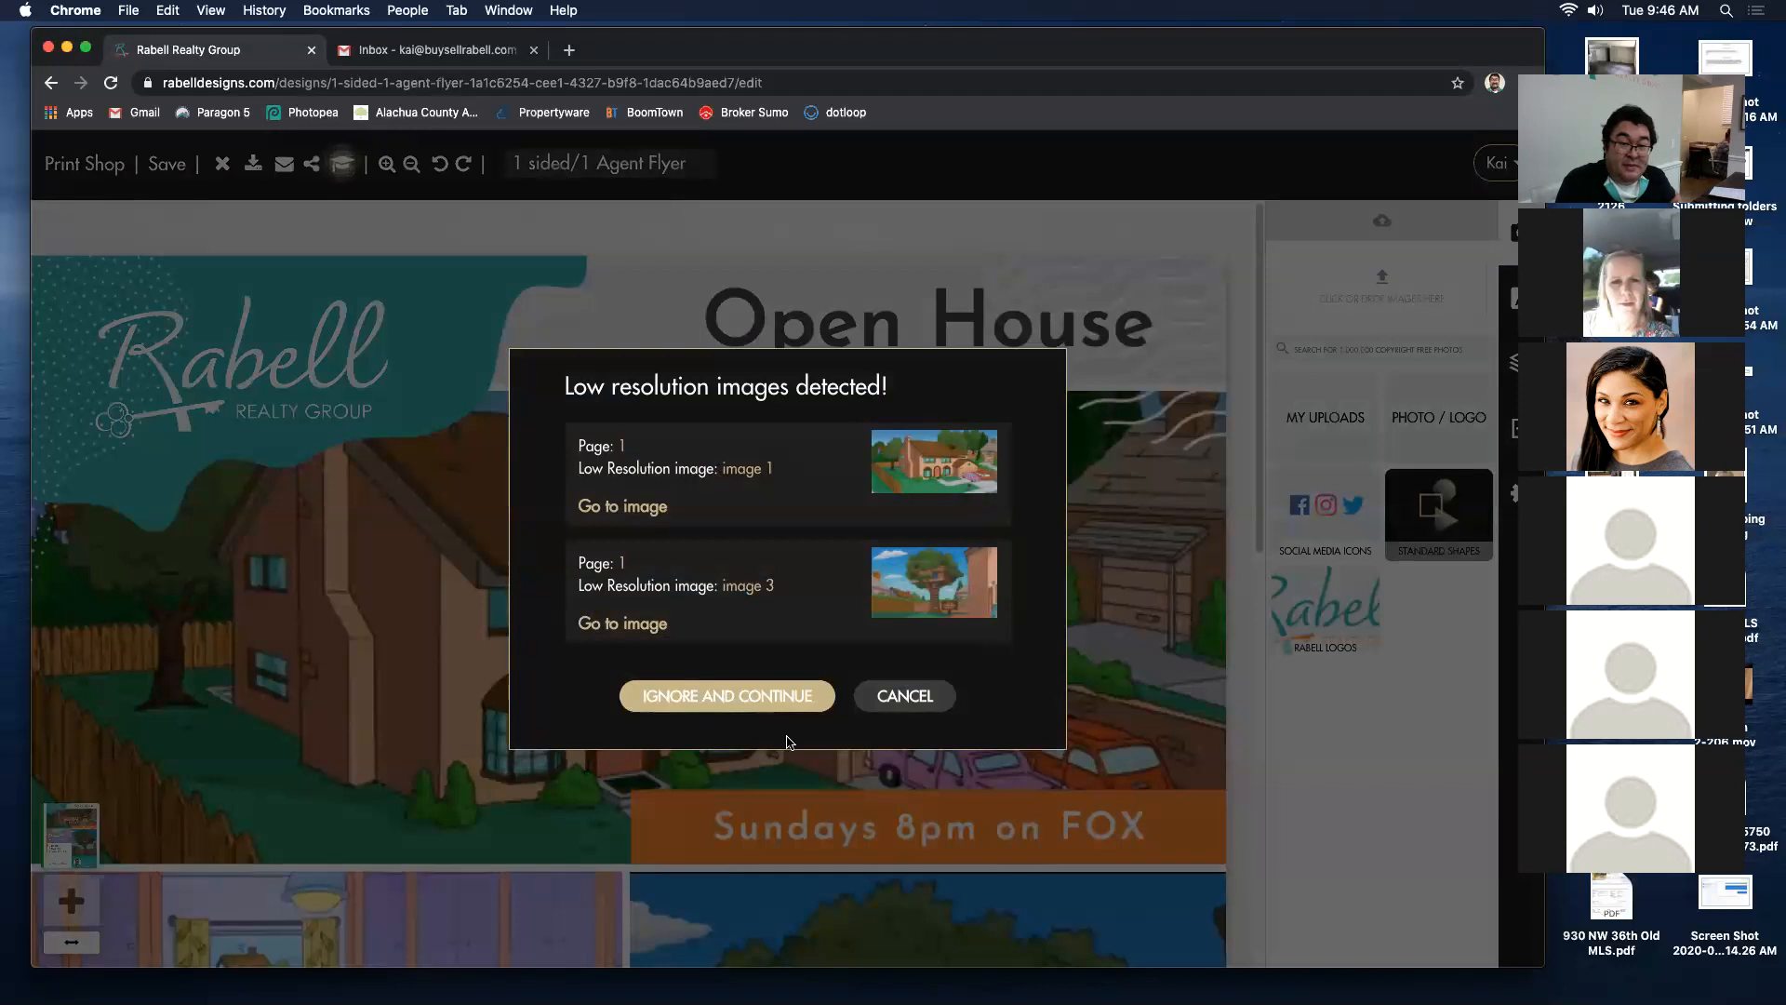
{"action": "left_click", "coordinate": [774, 707]}
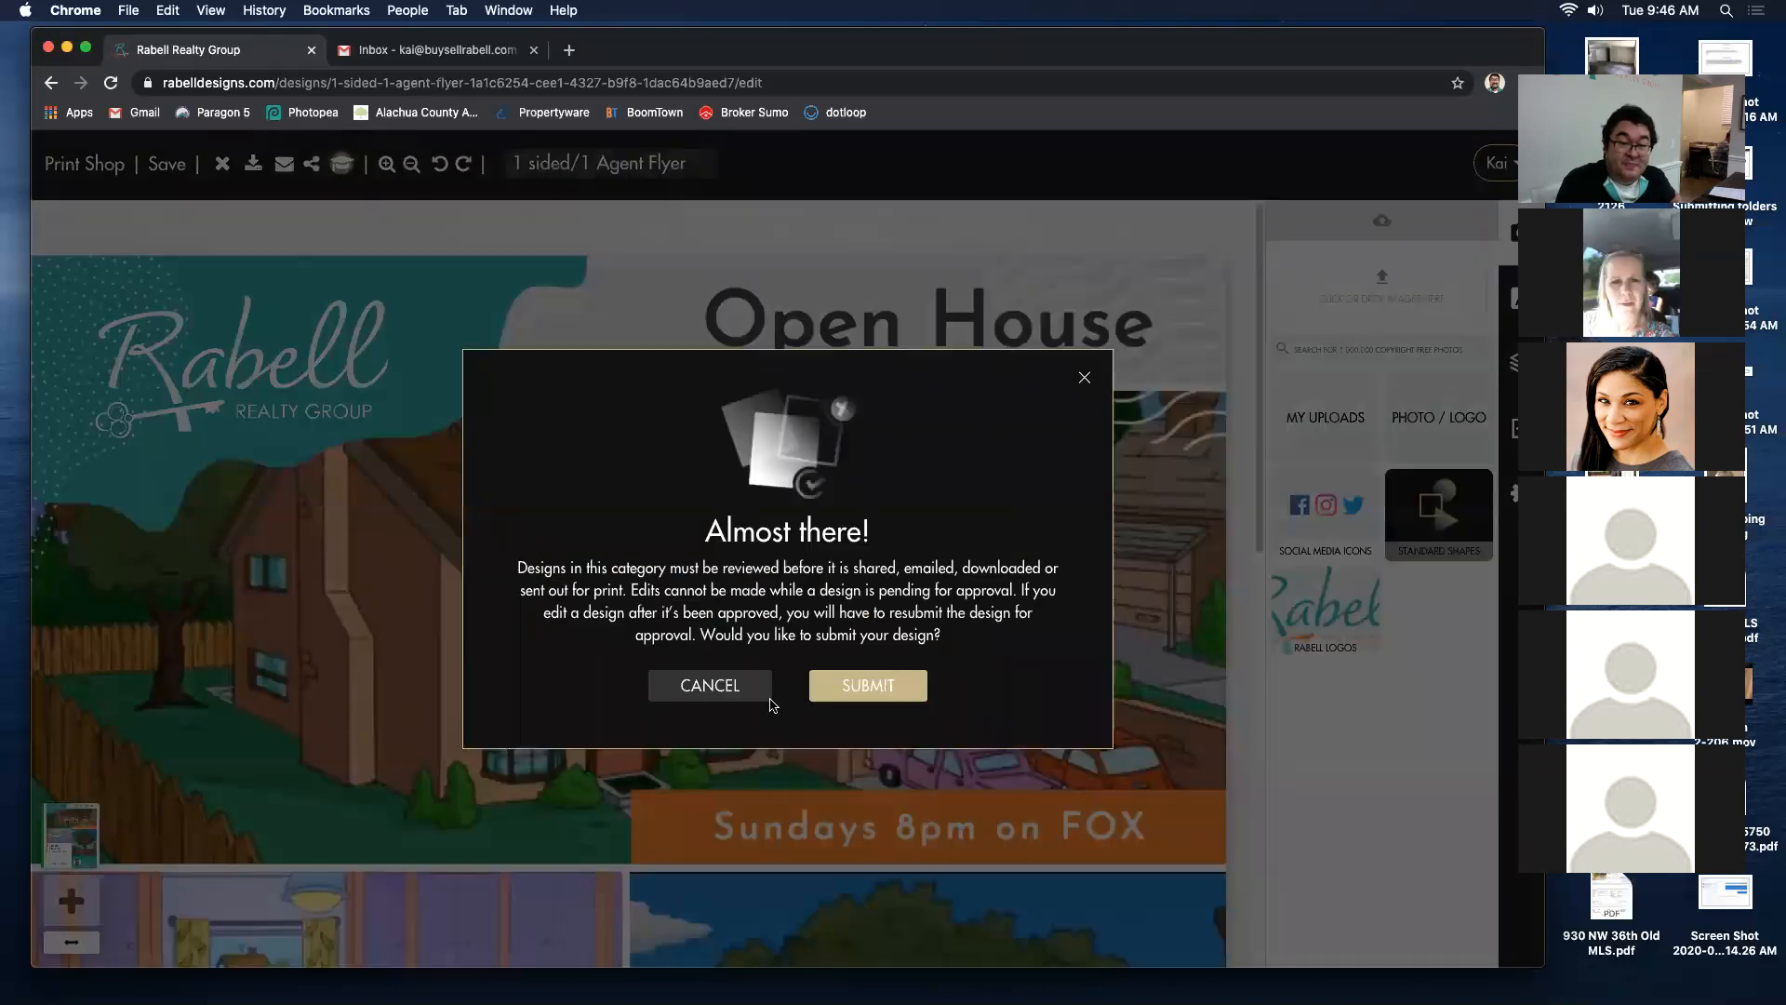
{"action": "left_click", "coordinate": [849, 691]}
{"action": "left_click_drag", "start_coordinate": [428, 51], "coordinate": [2, 75]}
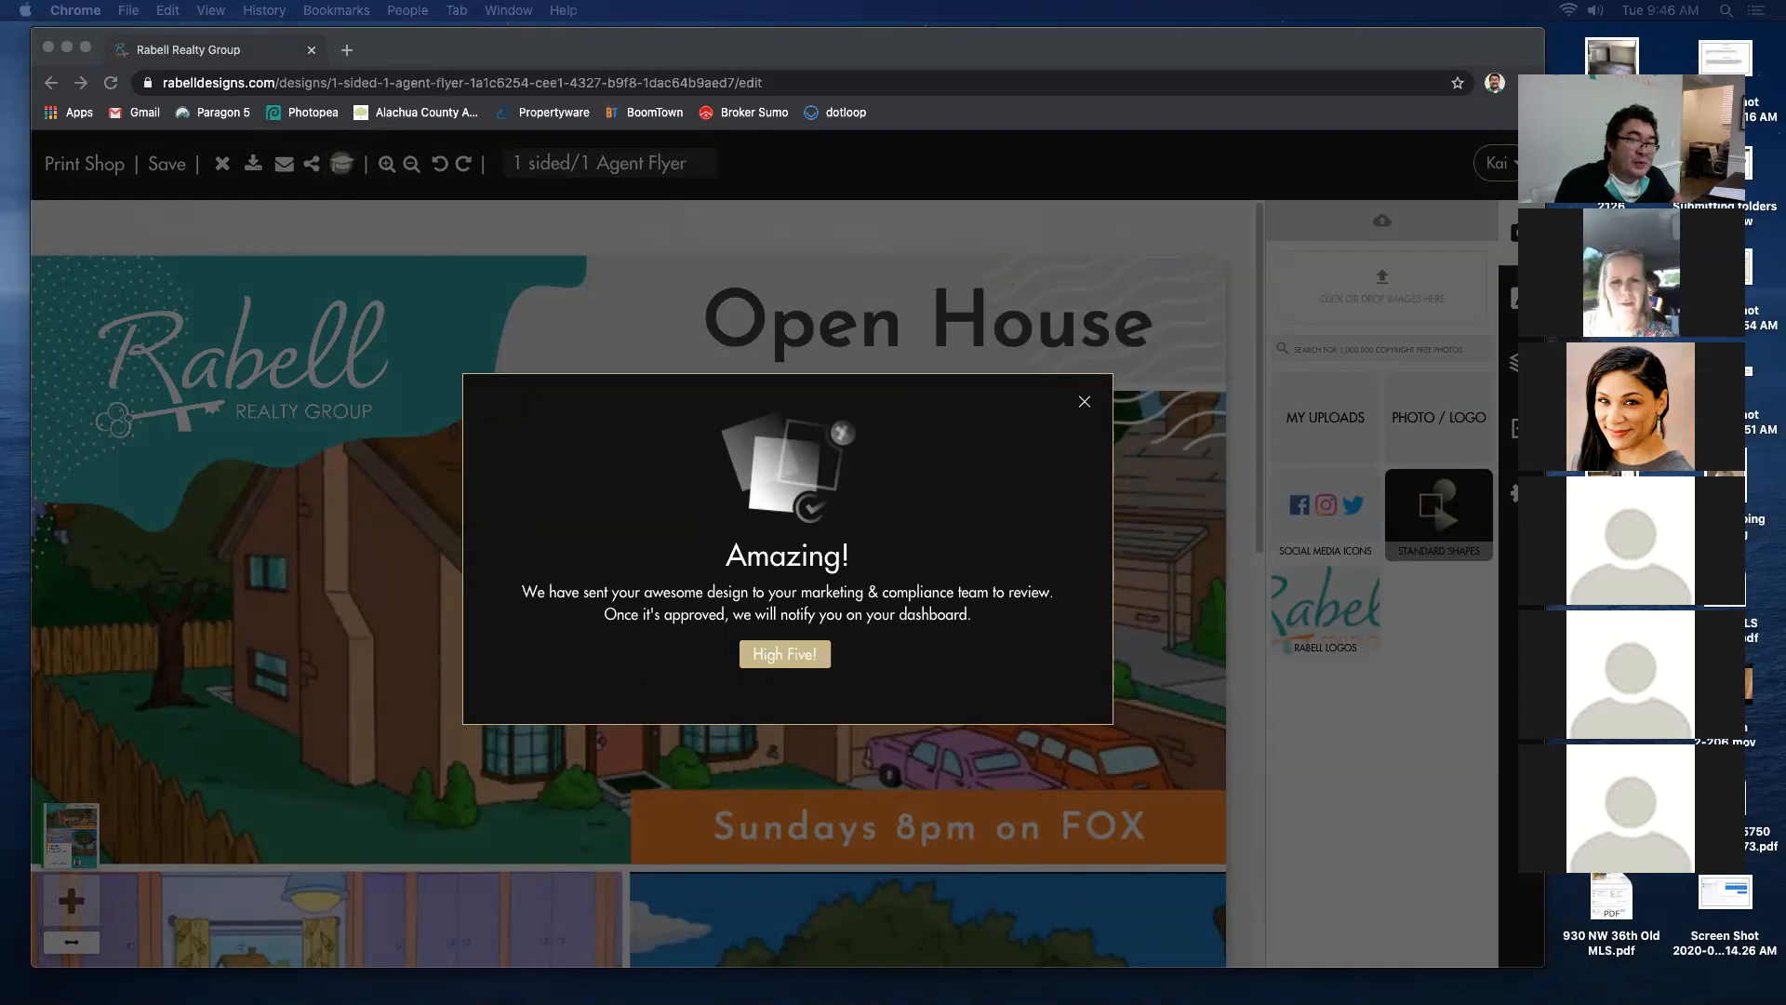
{"action": "left_click", "coordinate": [747, 654]}
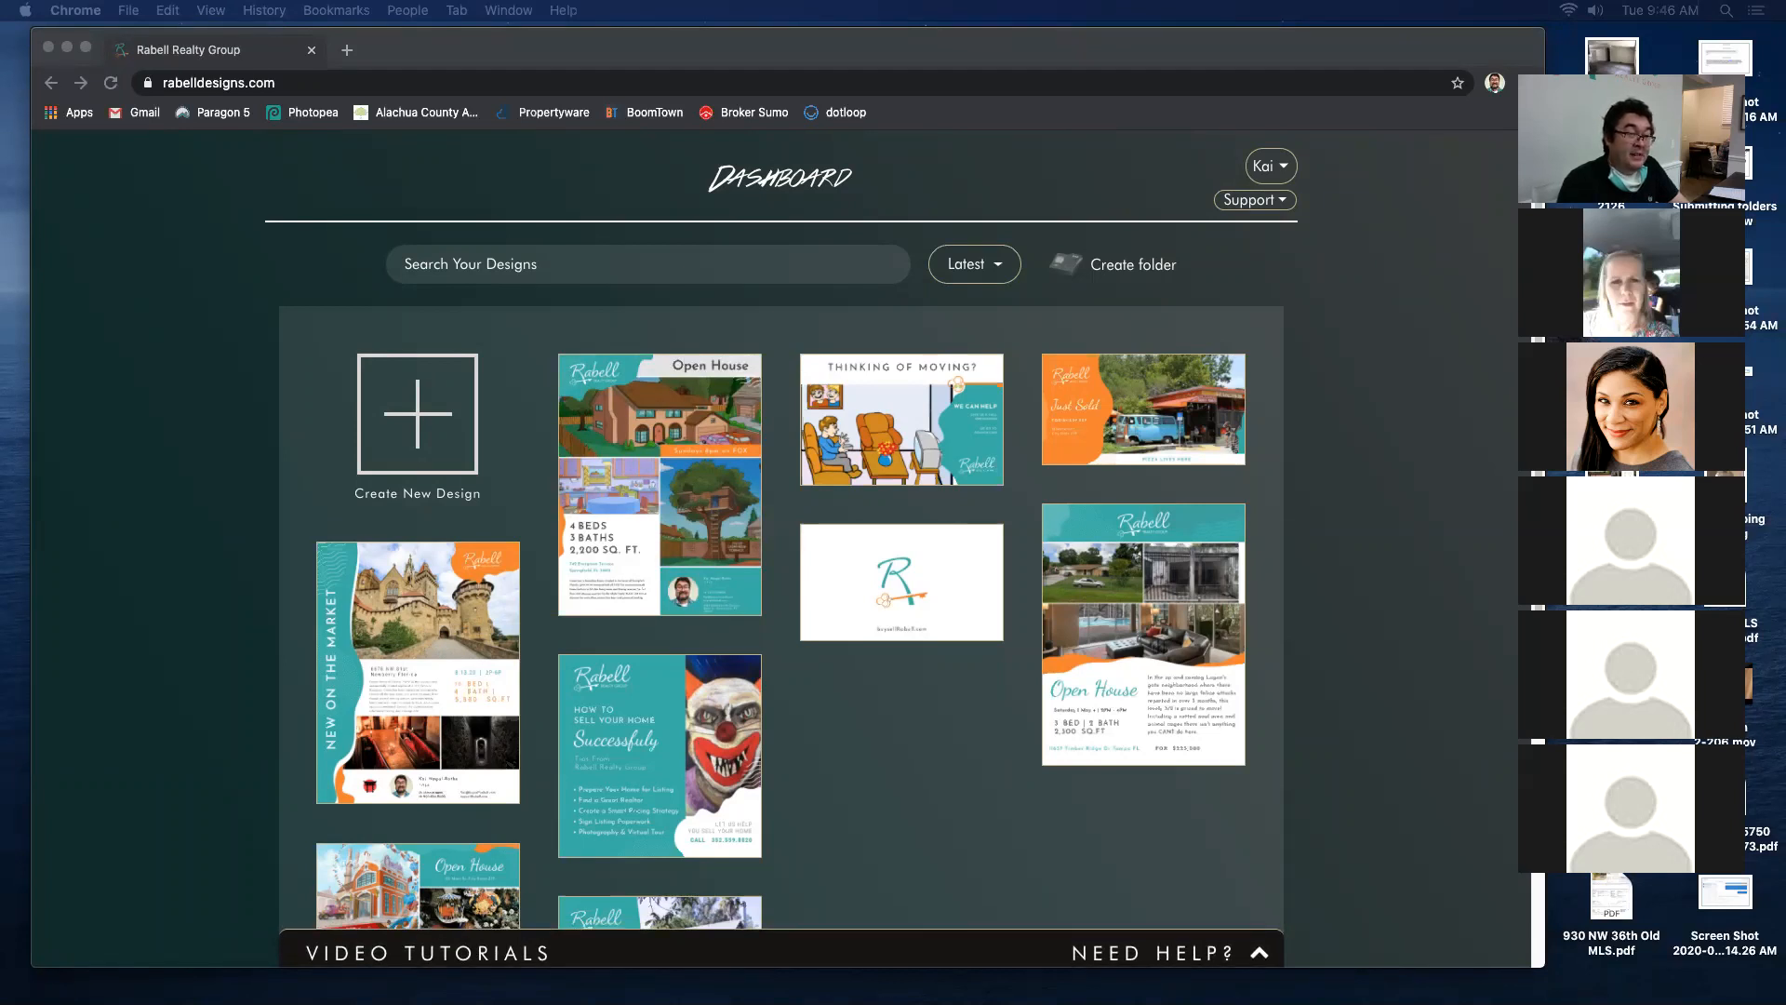
{"action": "left_click", "coordinate": [255, 232]}
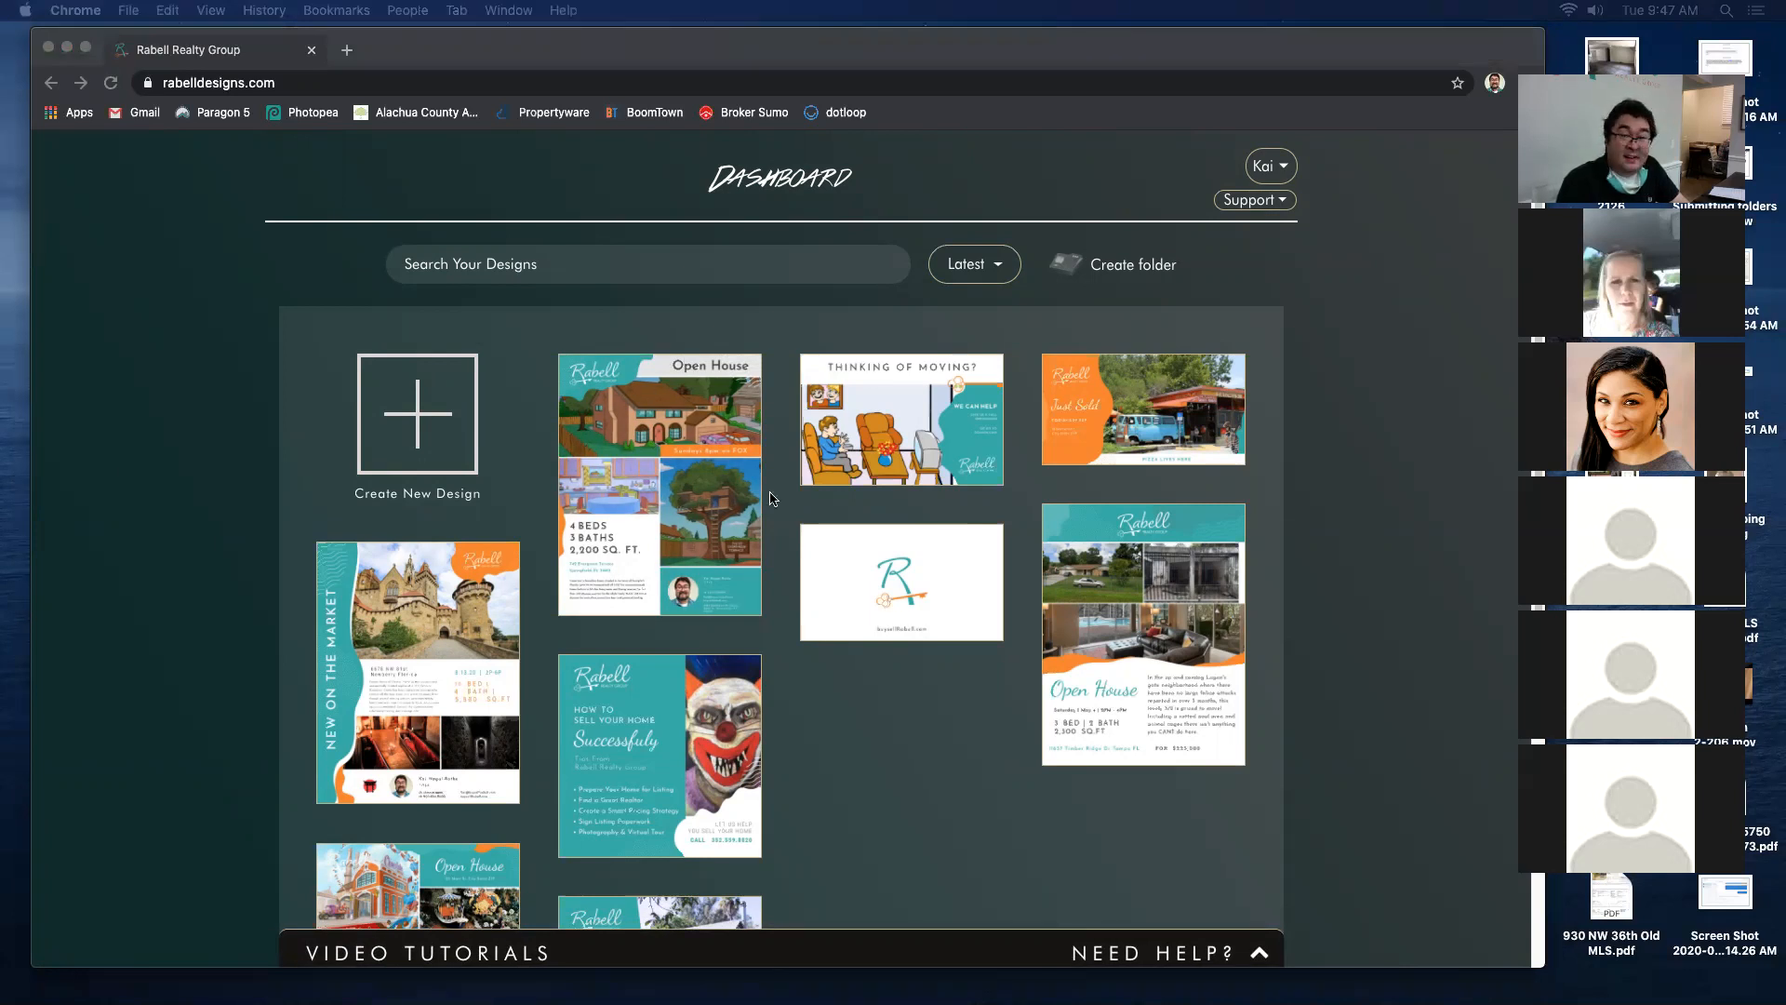
{"action": "left_click", "coordinate": [591, 319]}
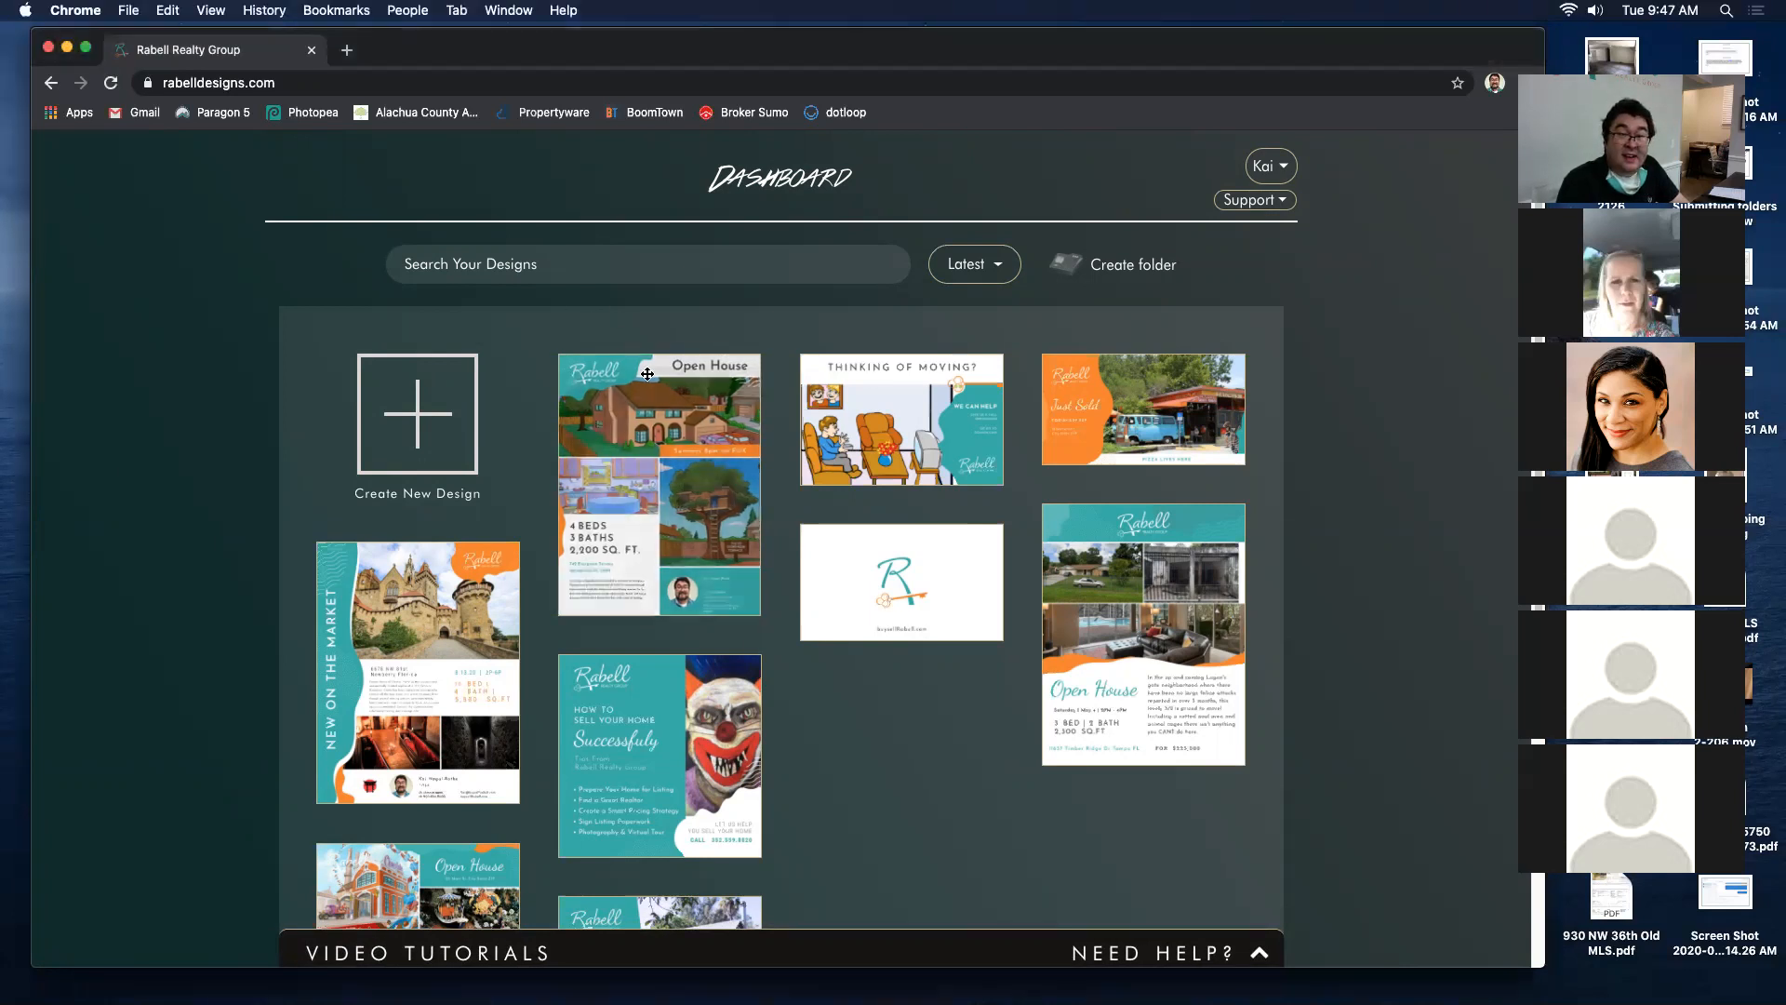
Step: Reload the dashboard and download the approved Open House flyer as a standard PDF document
{"action": "left_click", "coordinate": [111, 83]}
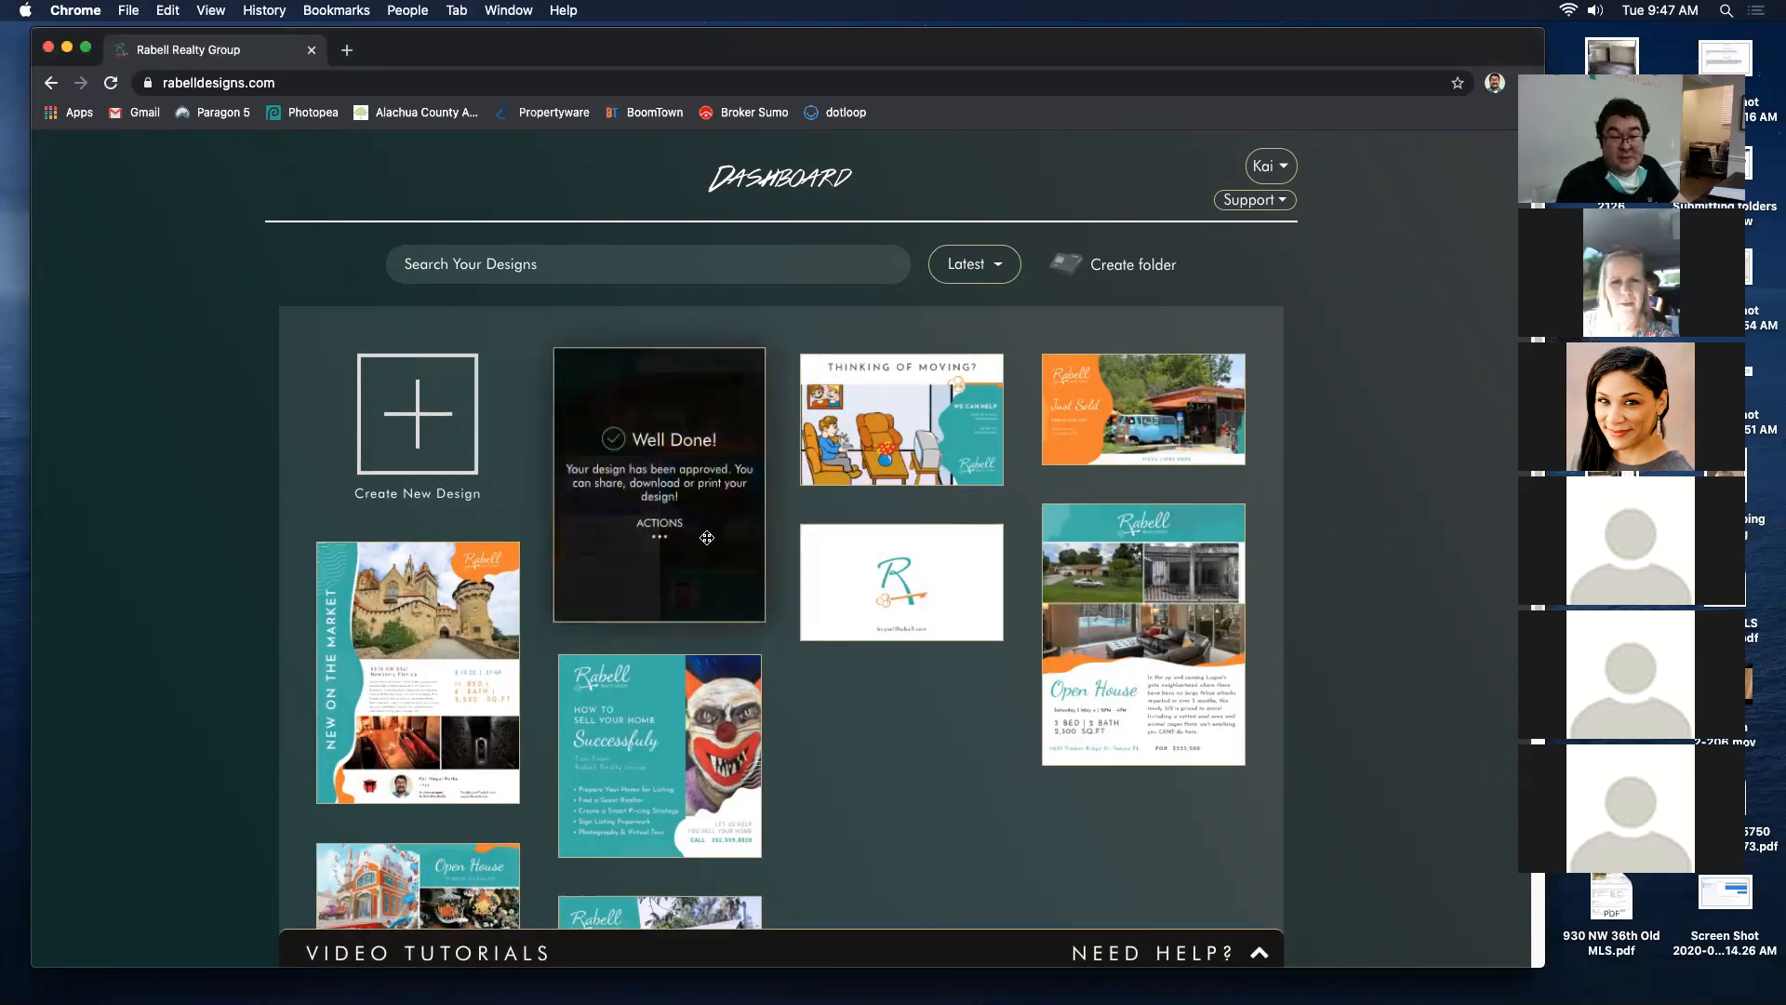
{"action": "left_click", "coordinate": [677, 527]}
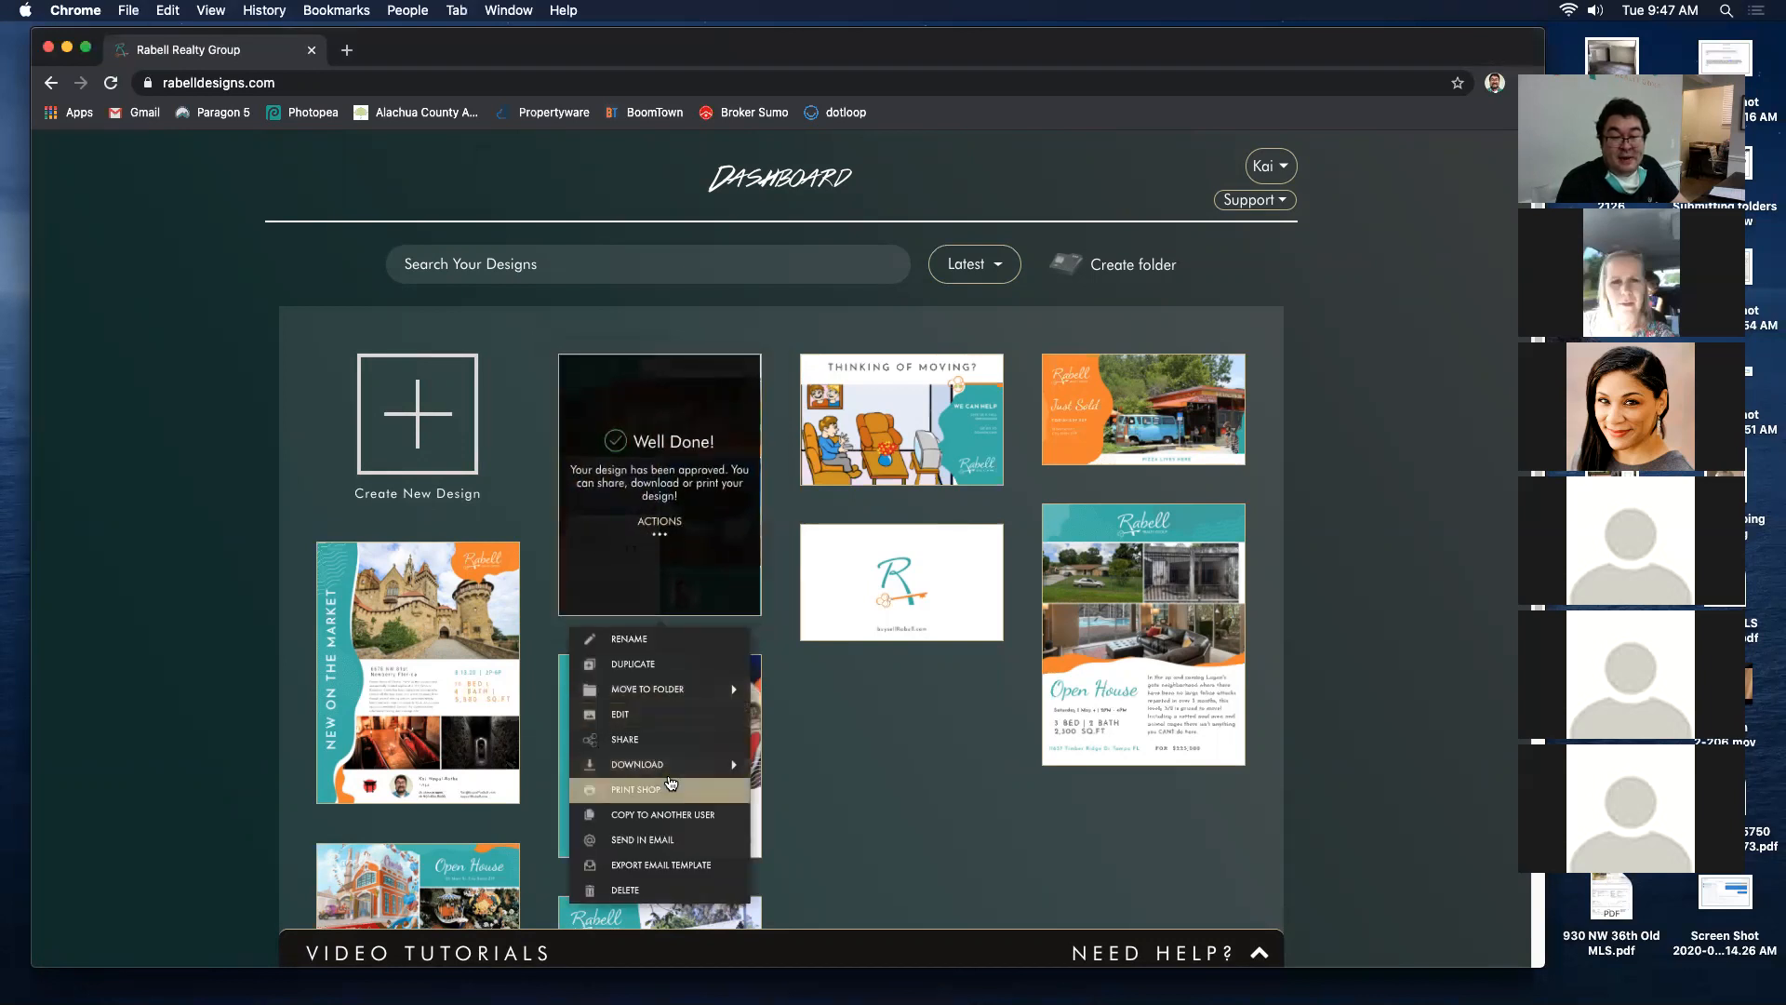
{"action": "left_click", "coordinate": [684, 768]}
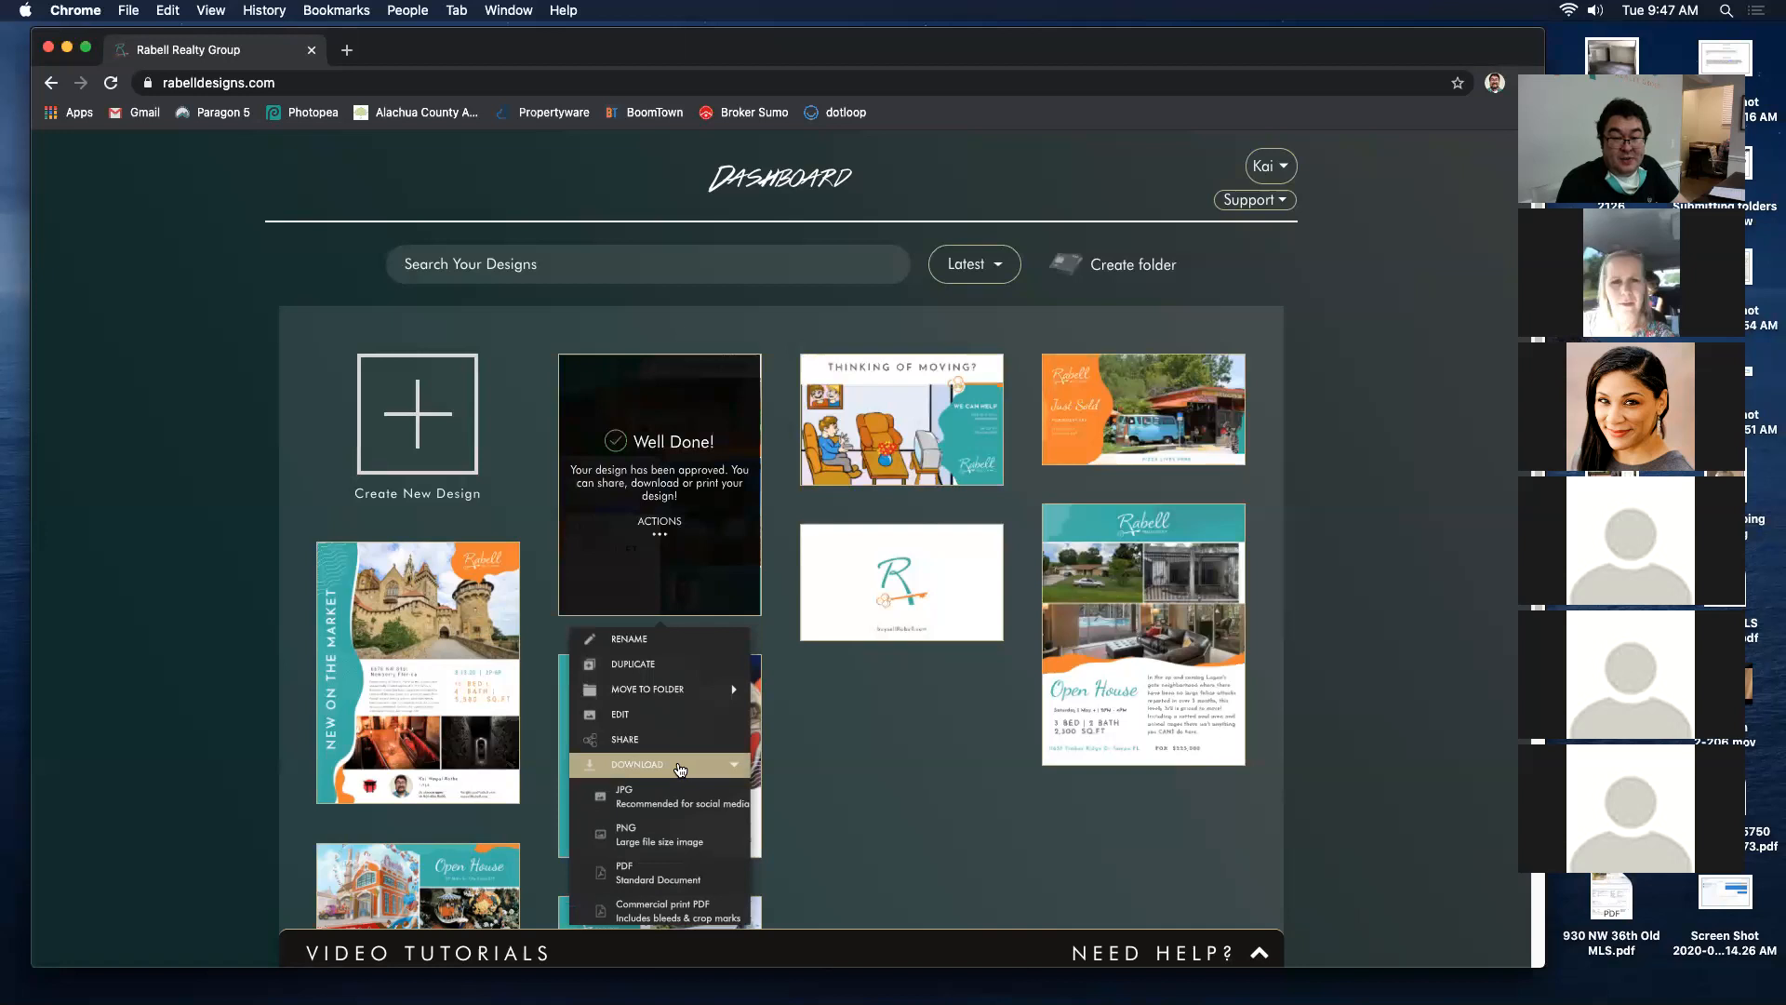
{"action": "scroll", "coordinate": [680, 770], "scroll_direction": "down", "scroll_amount": 2}
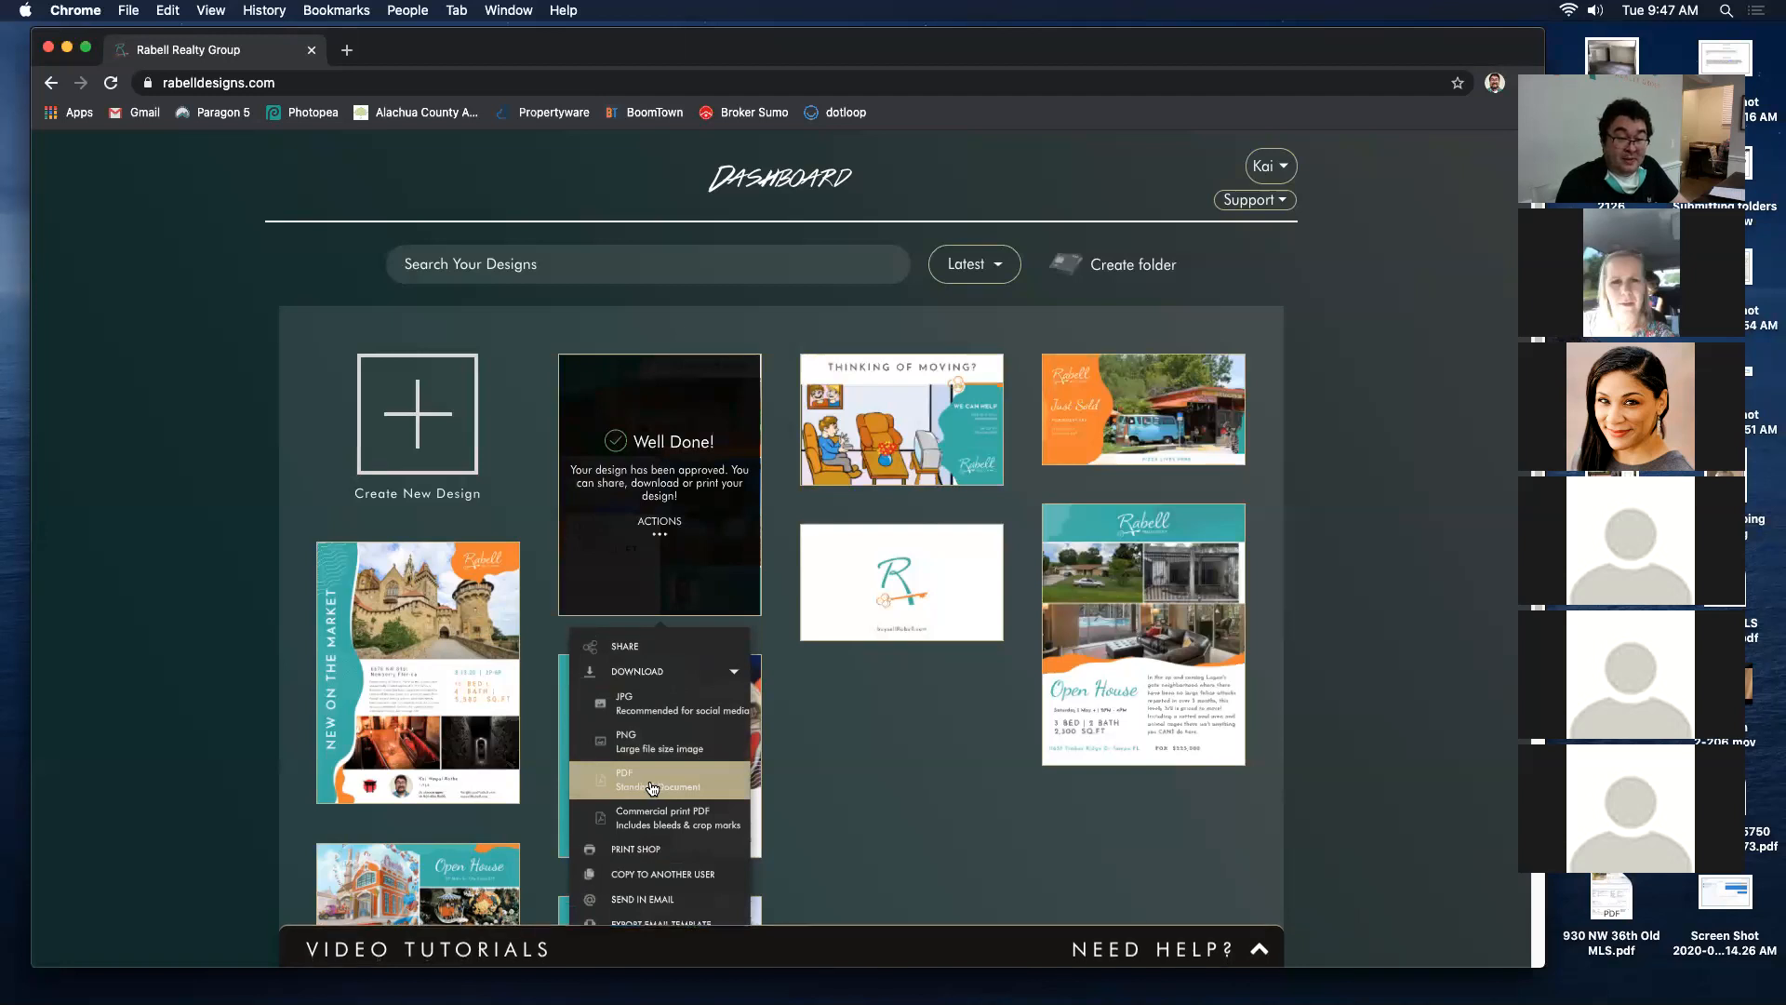
{"action": "left_click", "coordinate": [651, 788]}
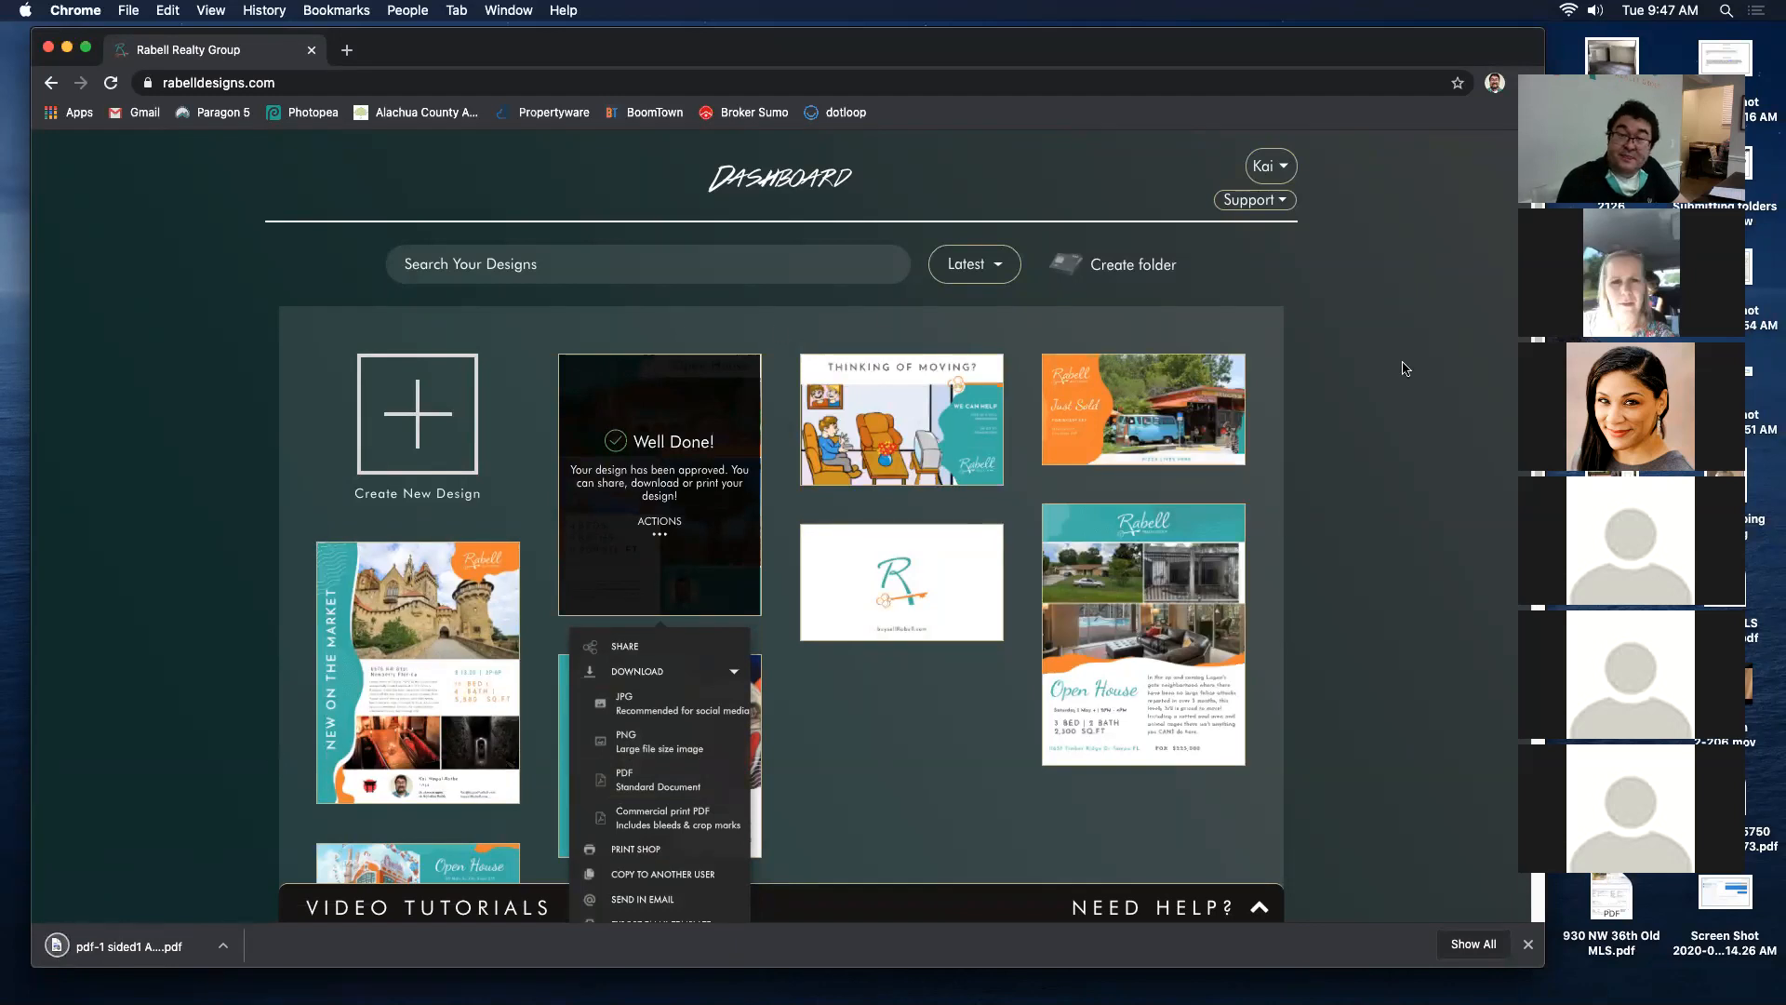
{"action": "left_click", "coordinate": [1364, 367]}
Step: Start a new design, dismiss the finished download notice, and look through the Agent Teams and Other template categories
{"action": "scroll", "coordinate": [1353, 420], "scroll_direction": "down", "scroll_amount": 10}
{"action": "scroll", "coordinate": [1356, 419], "scroll_direction": "up", "scroll_amount": 10}
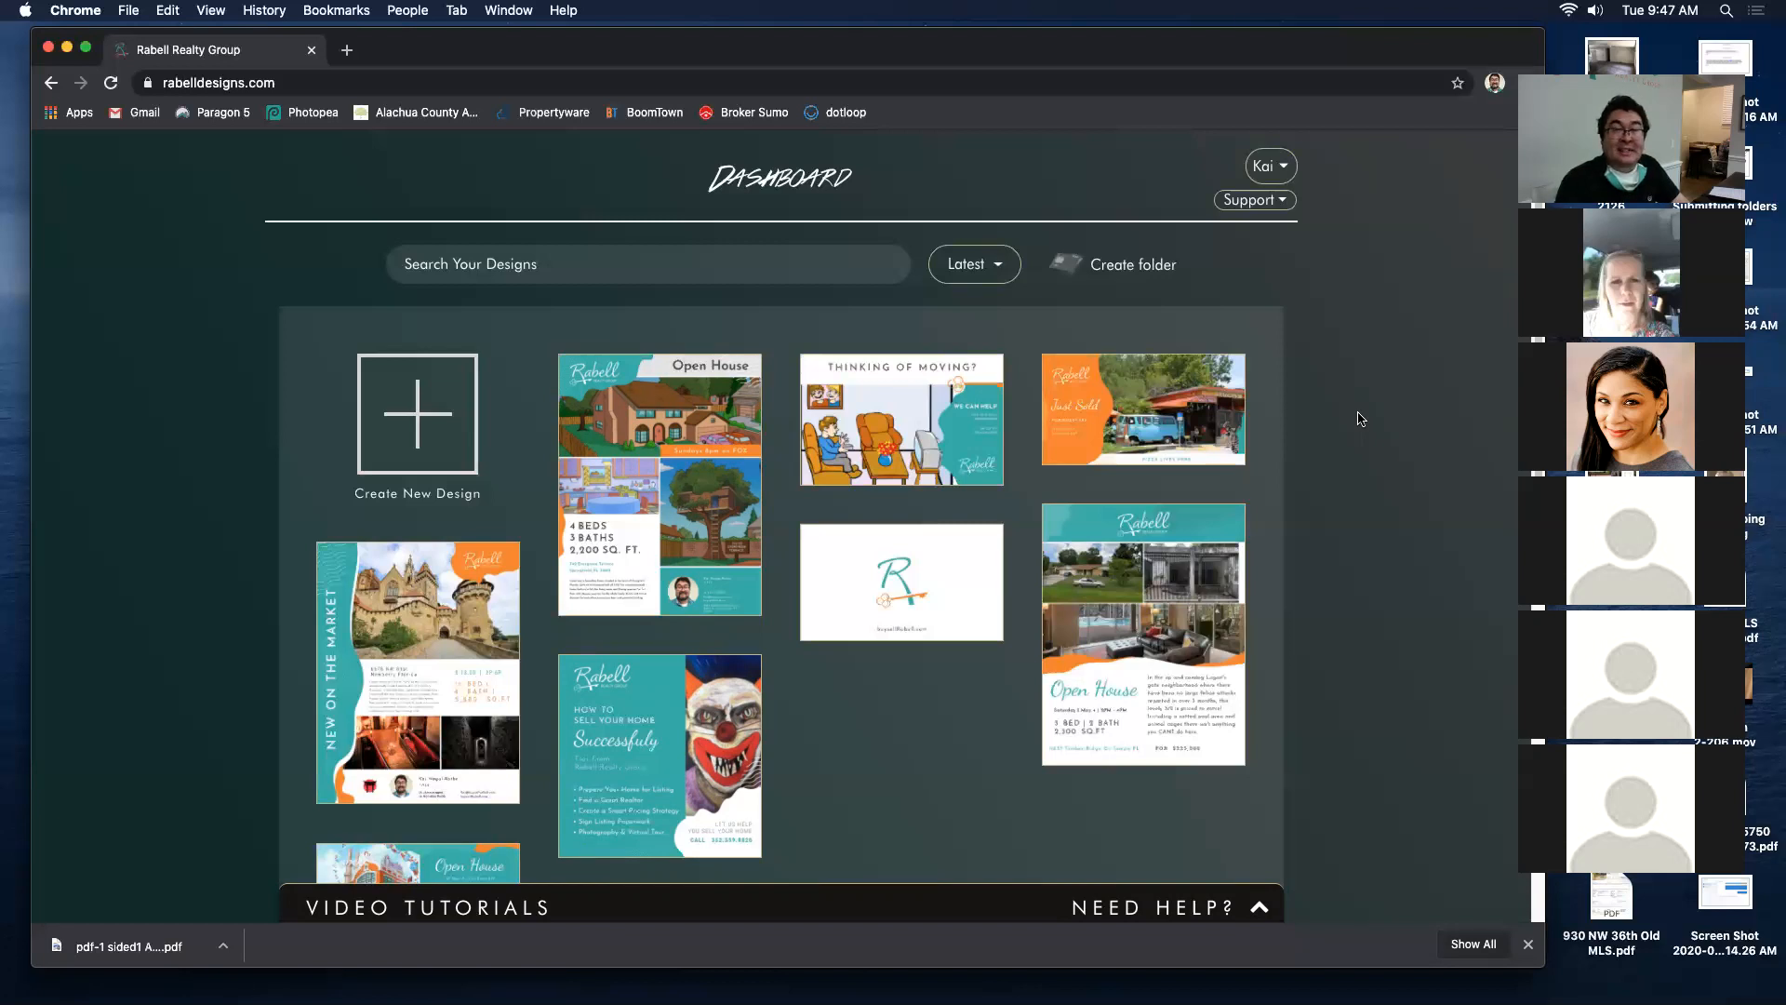
{"action": "left_click", "coordinate": [438, 400]}
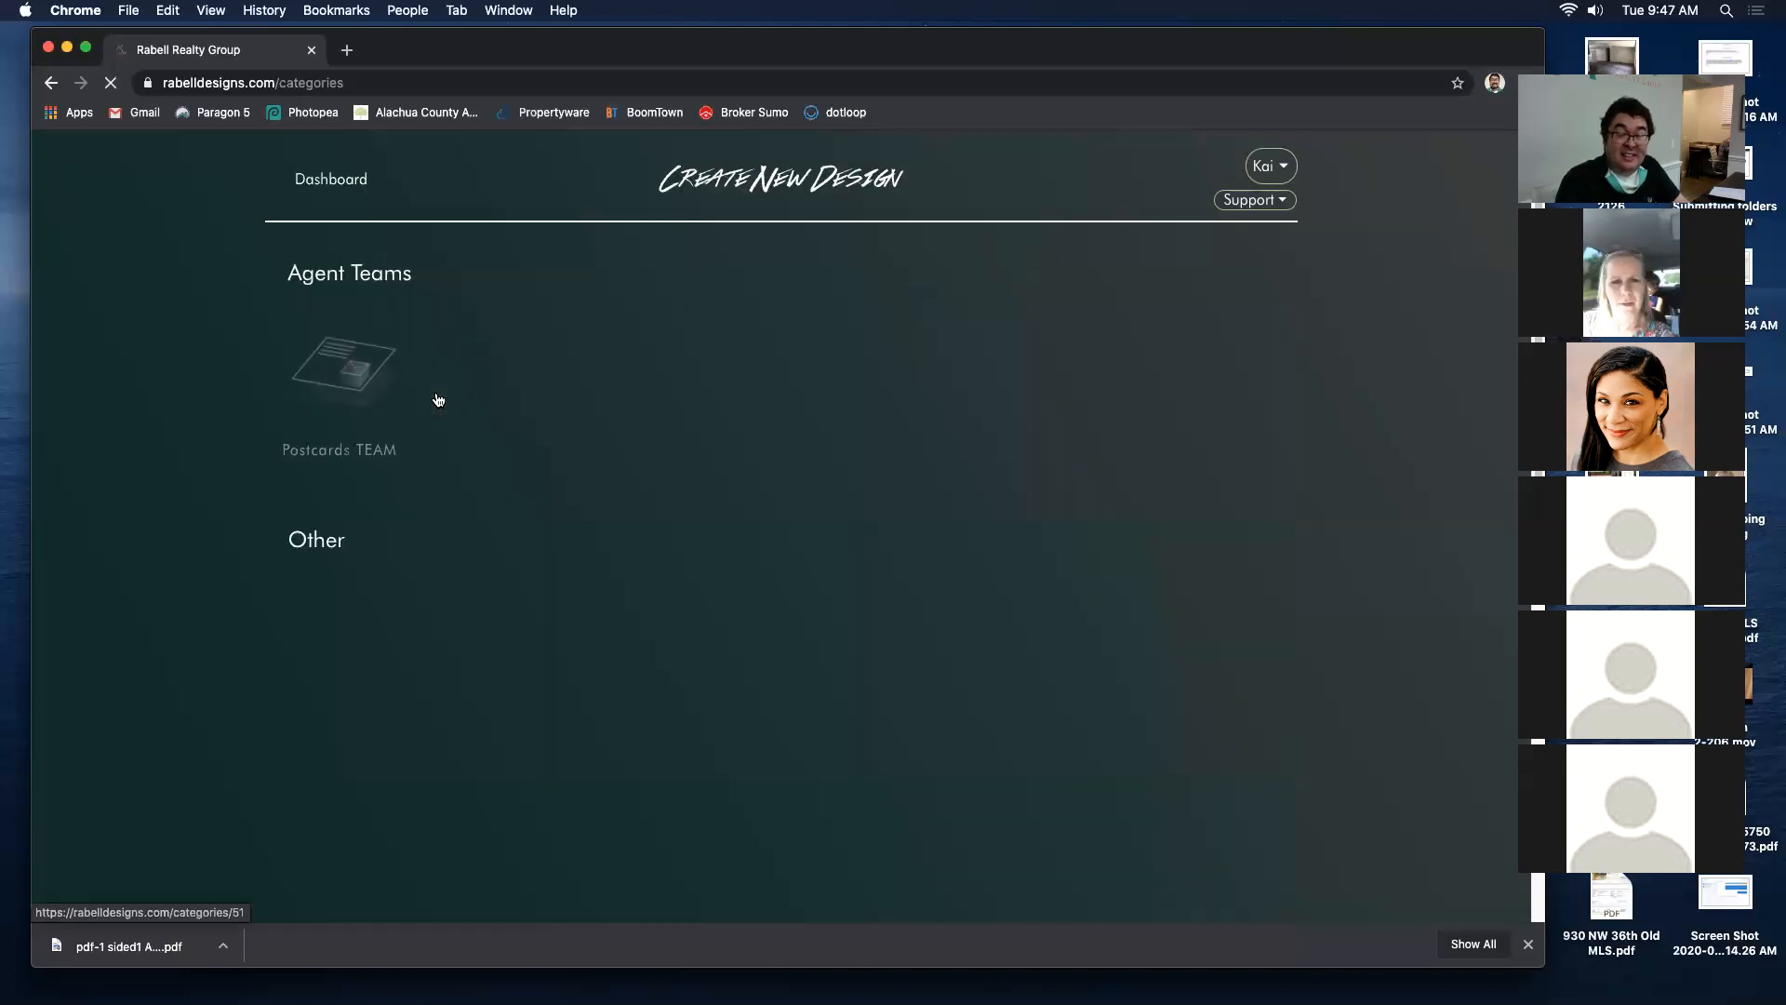
{"action": "scroll", "coordinate": [1344, 393], "scroll_direction": "down", "scroll_amount": 3}
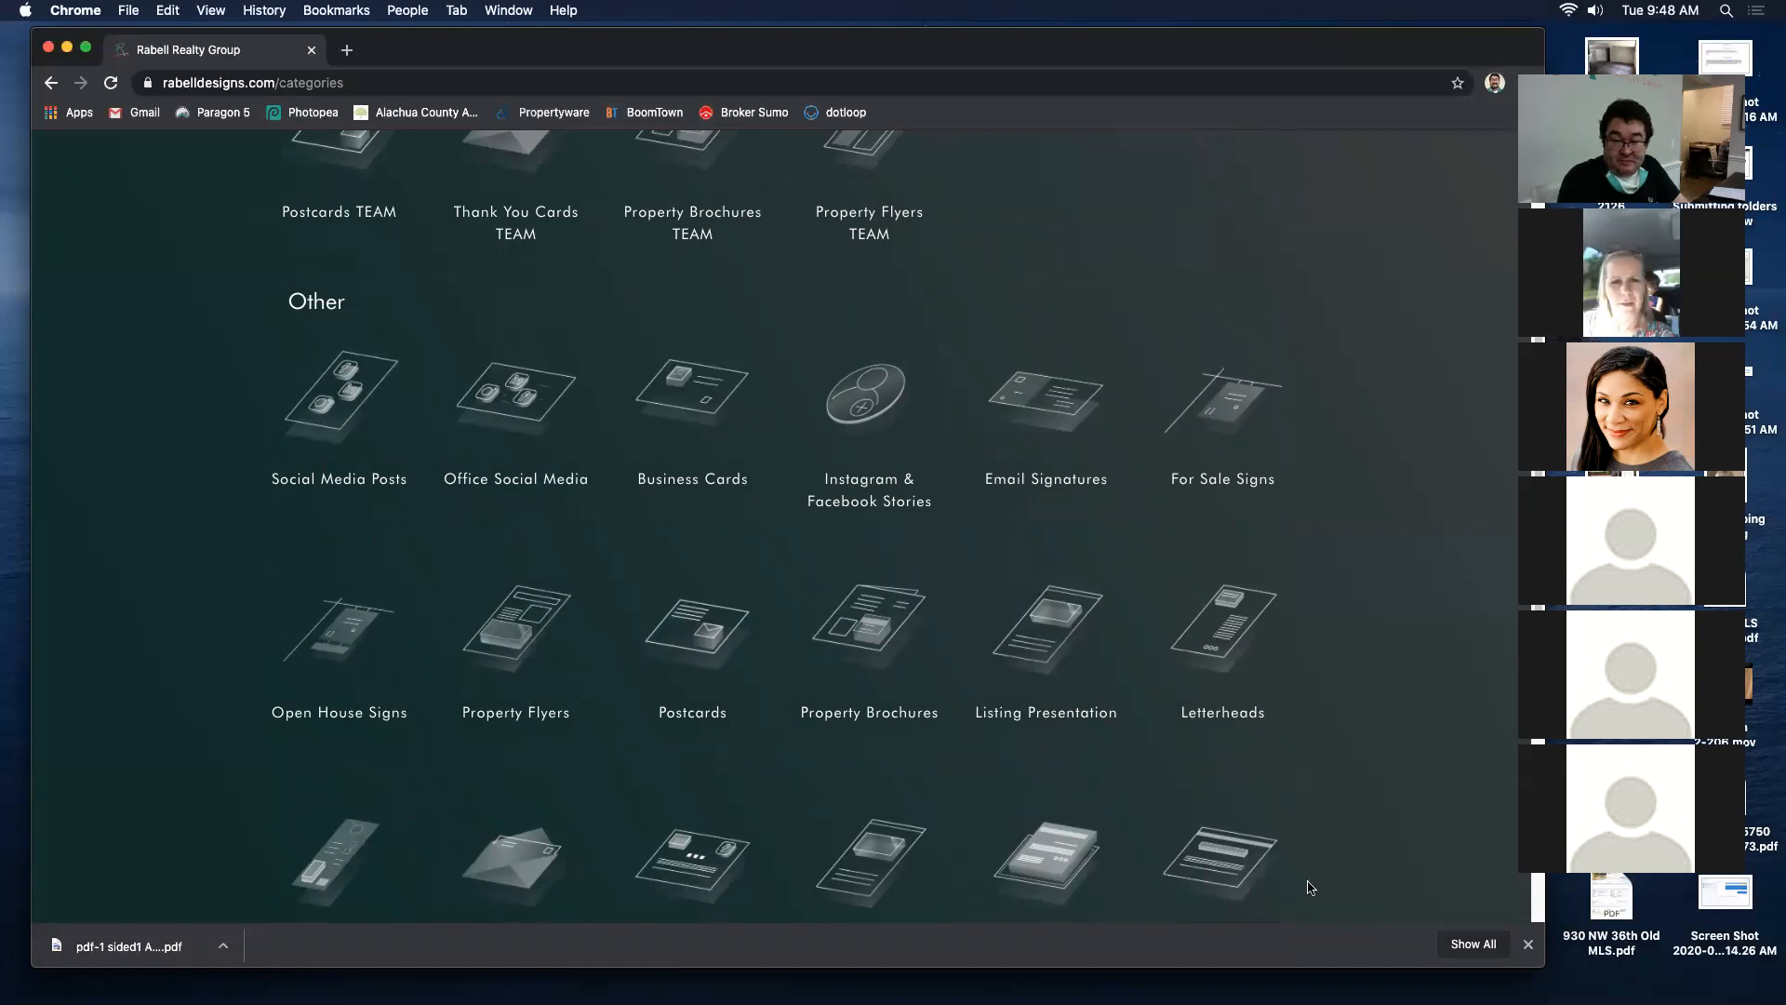
{"action": "left_click", "coordinate": [1528, 944]}
{"action": "scroll", "coordinate": [1280, 523], "scroll_direction": "down", "scroll_amount": 3}
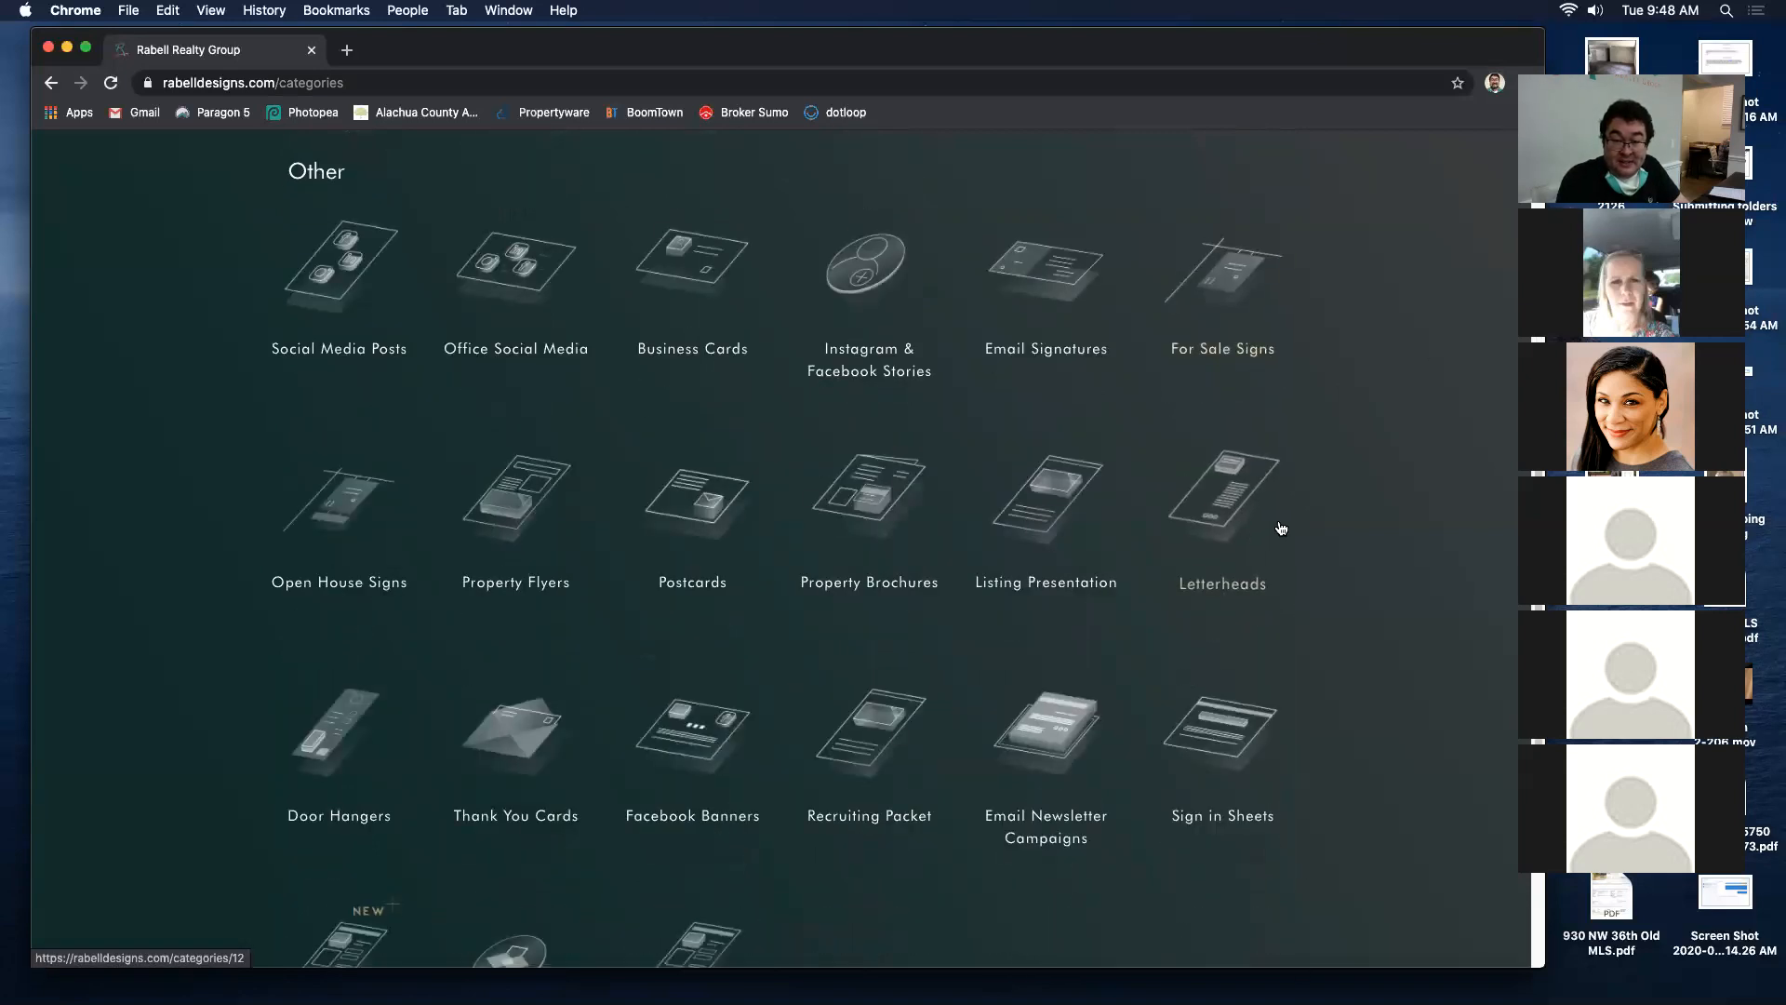
{"action": "scroll", "coordinate": [996, 698], "scroll_direction": "up", "scroll_amount": 6}
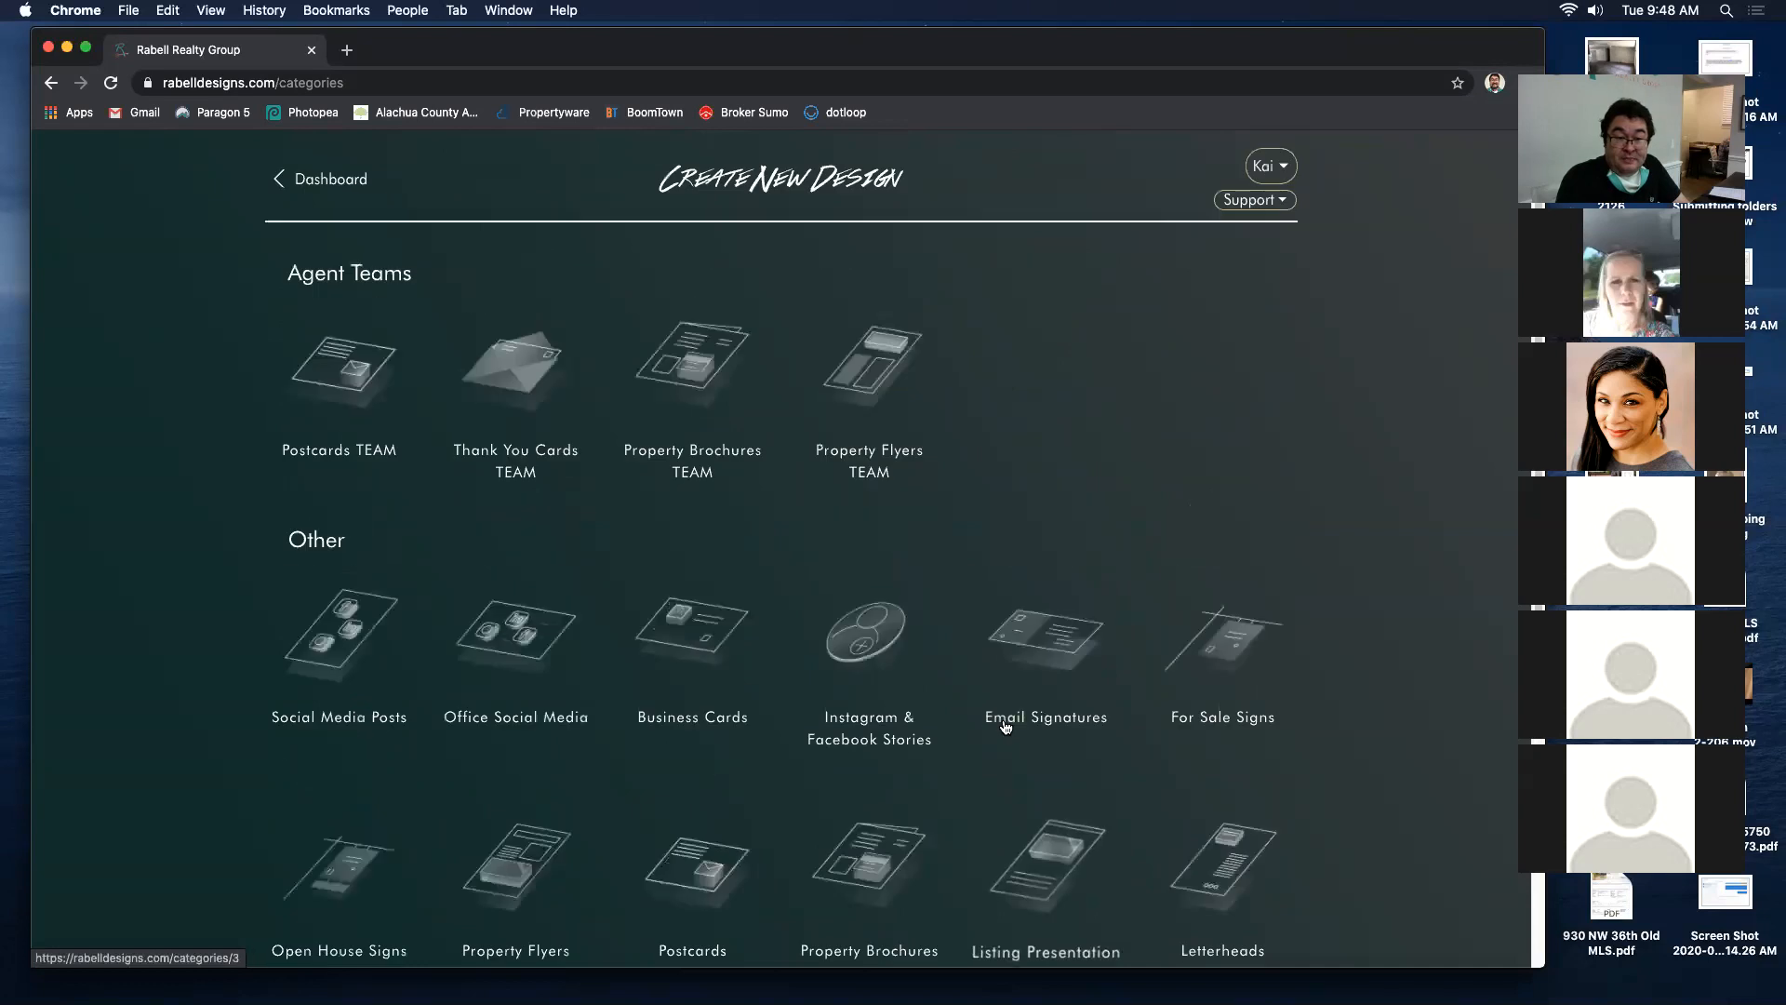